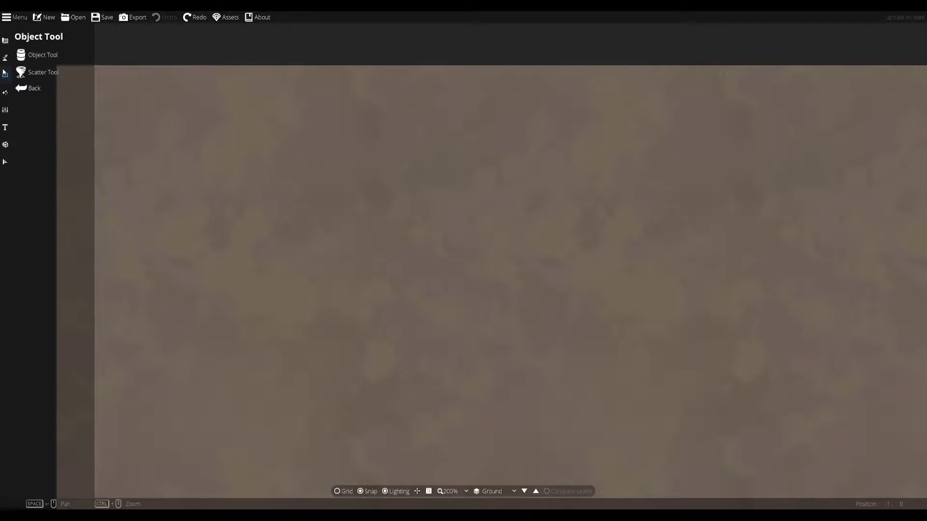
Activate the Object Tool and browse the assets tagged BB Hellas Colored and BB Hellas ExpansionPack
{"action": "left_click", "coordinate": [42, 55]}
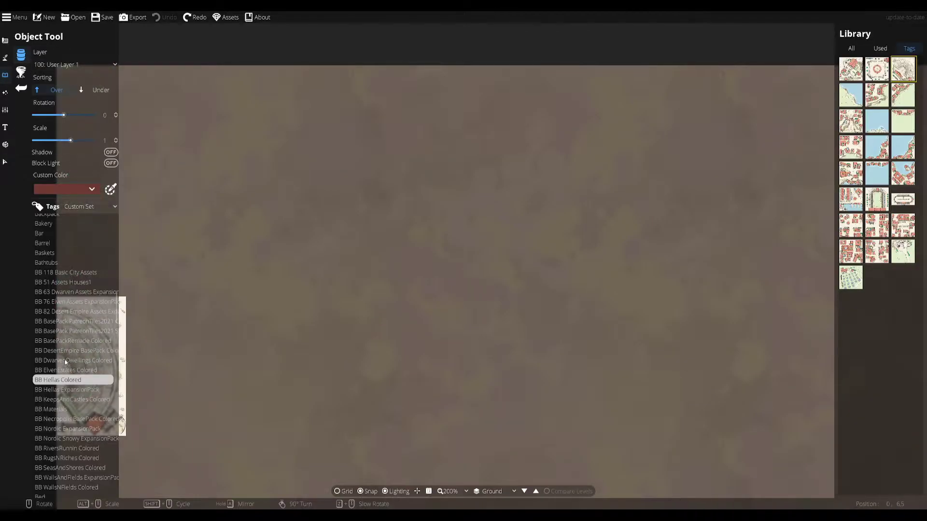
{"action": "left_click", "coordinate": [903, 68]}
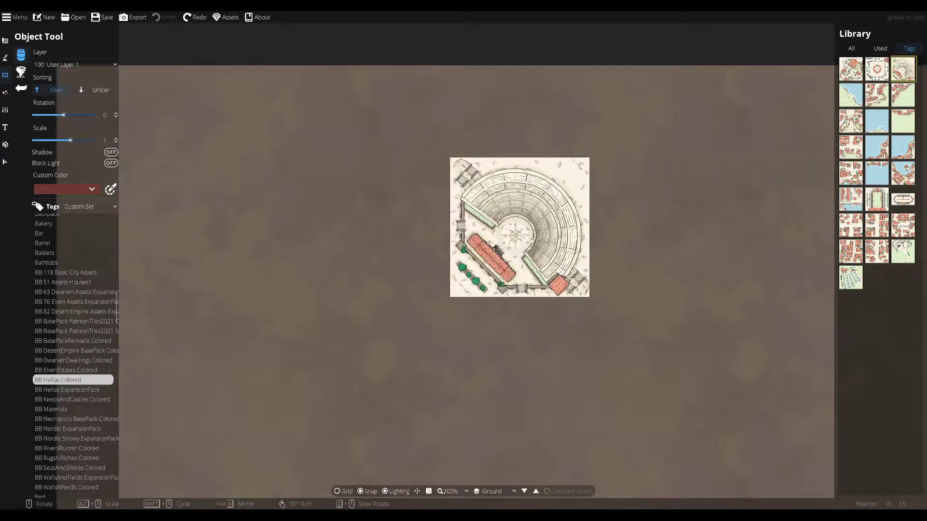
{"action": "left_click", "coordinate": [89, 391]}
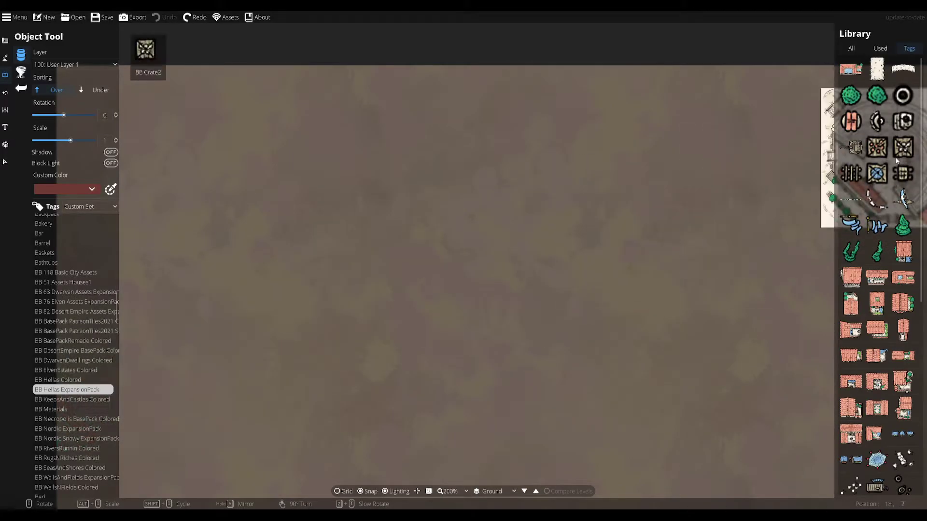
{"action": "scroll", "coordinate": [891, 181], "scroll_direction": "up", "scroll_amount": 5}
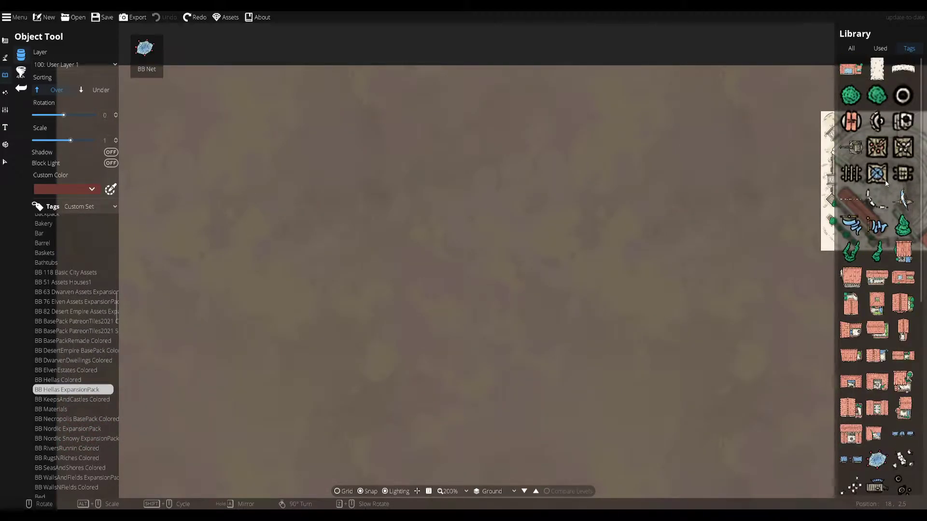
{"action": "left_click", "coordinate": [887, 183]}
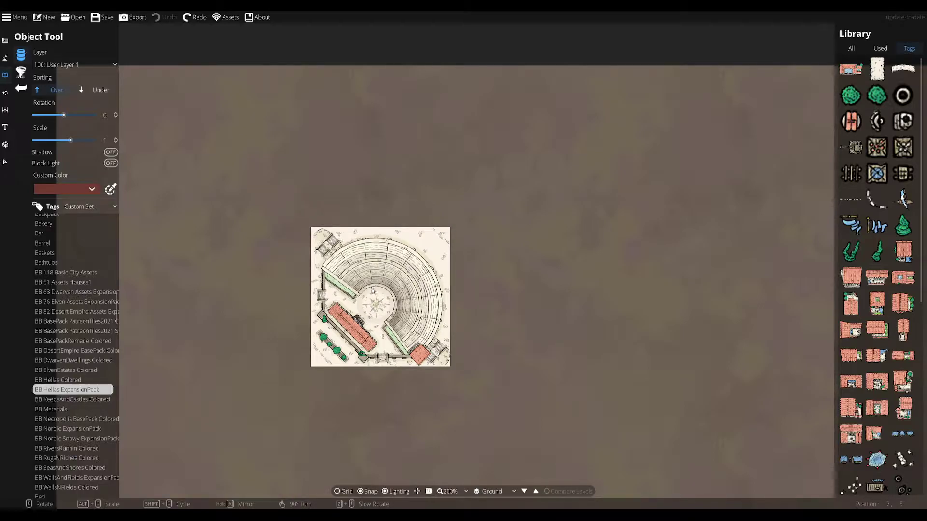
Switch back to the BB Hellas Colored assets and try out rotating the unplaced amphitheatre tile, ending at rotation 0
{"action": "left_click", "coordinate": [65, 380]}
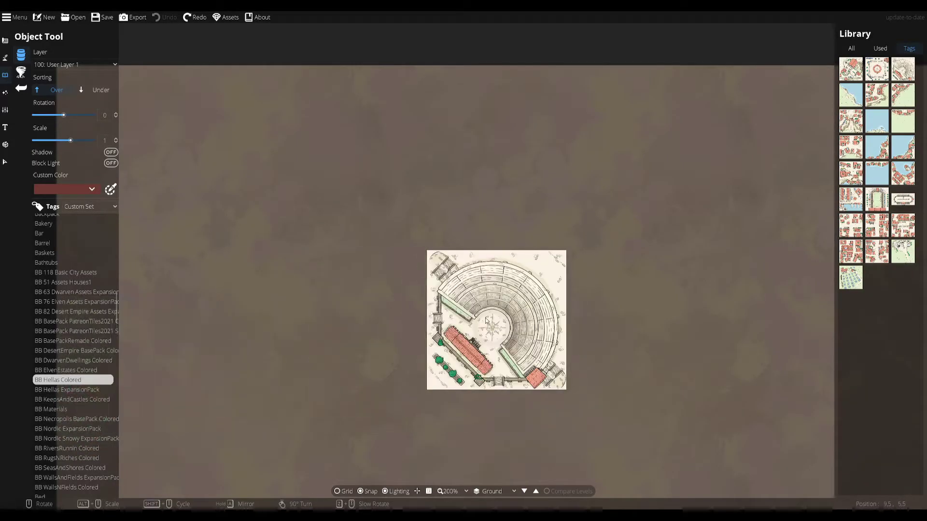
{"action": "scroll", "coordinate": [481, 310], "scroll_direction": "up", "scroll_amount": 7}
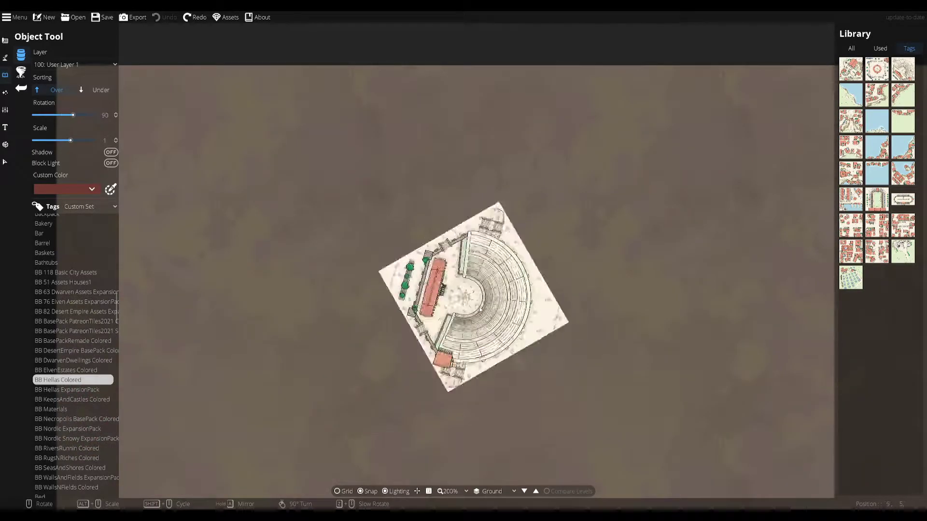
{"action": "scroll", "coordinate": [481, 310], "scroll_direction": "down", "scroll_amount": 7}
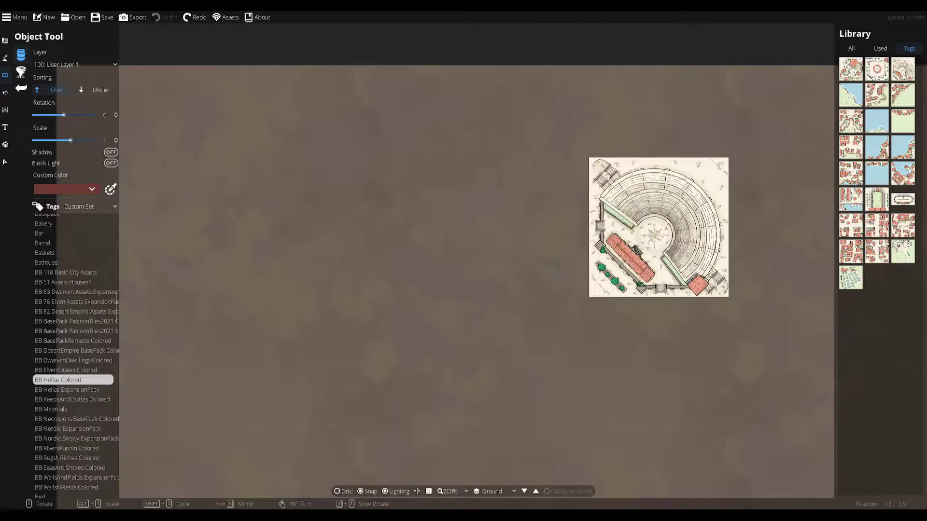
Place the hilltop temple tile near the map's upper-left corner and inspect the placed tile up close
{"action": "left_click", "coordinate": [851, 70]}
{"action": "left_click_drag", "start_coordinate": [306, 232], "coordinate": [455, 234]}
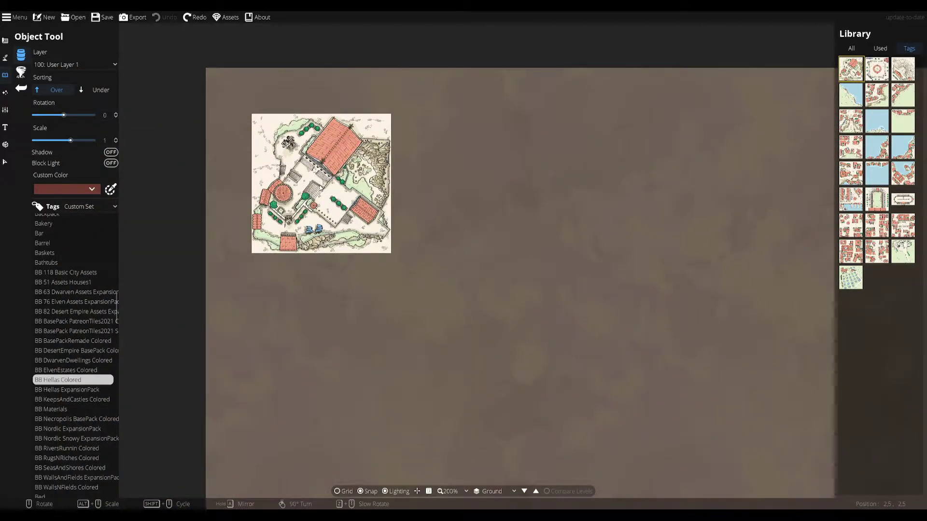
{"action": "left_click", "coordinate": [622, 207]}
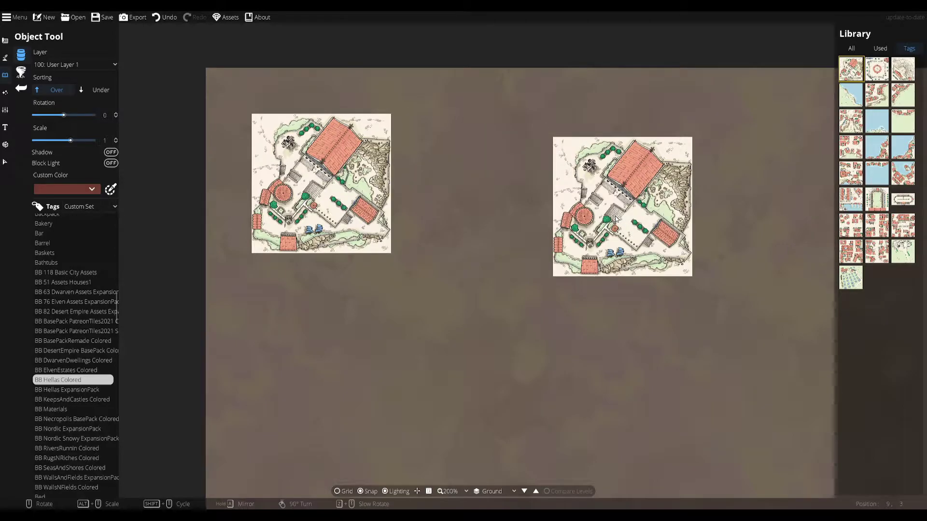
{"action": "left_click_drag", "start_coordinate": [506, 209], "coordinate": [534, 239]}
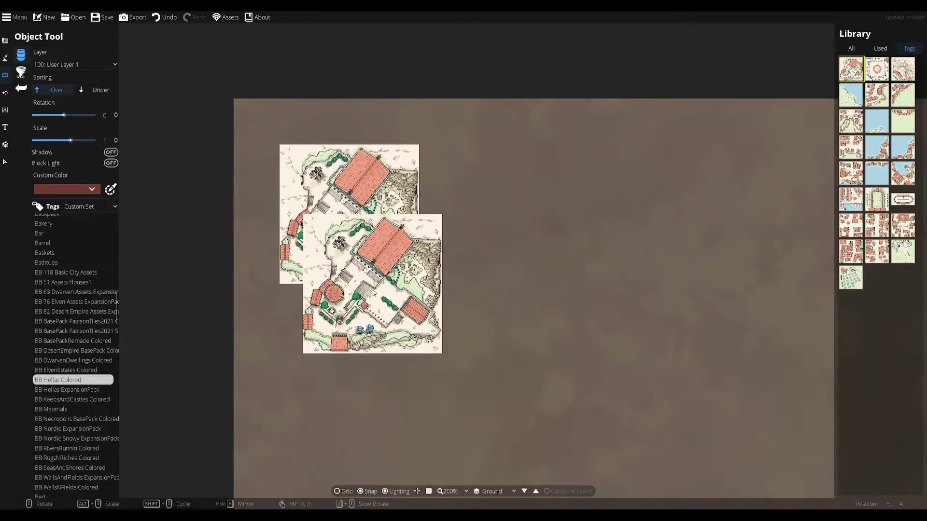
{"action": "left_click_drag", "start_coordinate": [612, 234], "coordinate": [556, 234]}
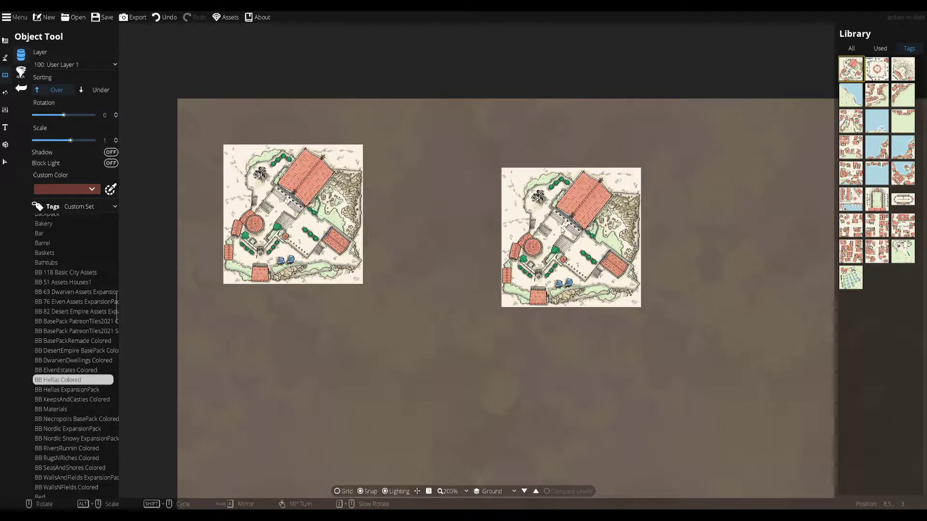
{"action": "left_click", "coordinate": [5, 162]}
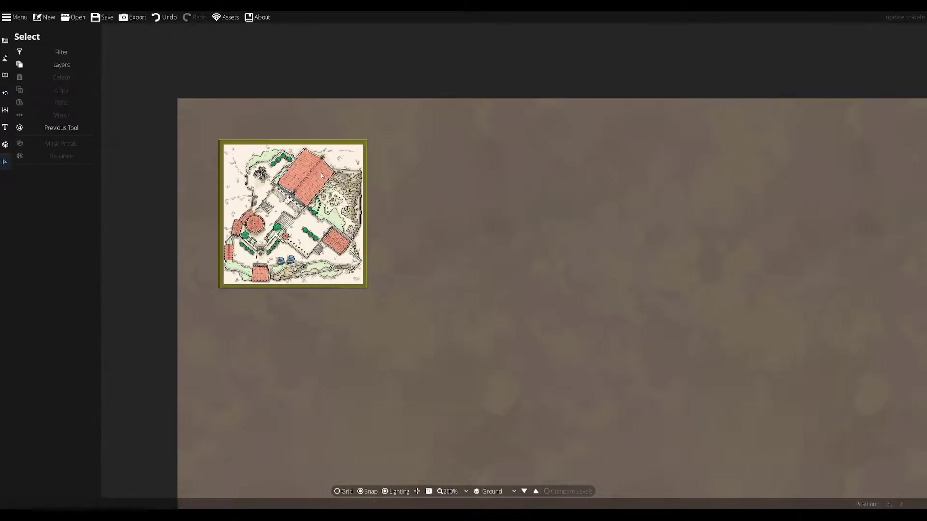
{"action": "scroll", "coordinate": [292, 191], "scroll_direction": "up", "scroll_amount": 1}
{"action": "scroll", "coordinate": [480, 213], "scroll_direction": "up", "scroll_amount": 1}
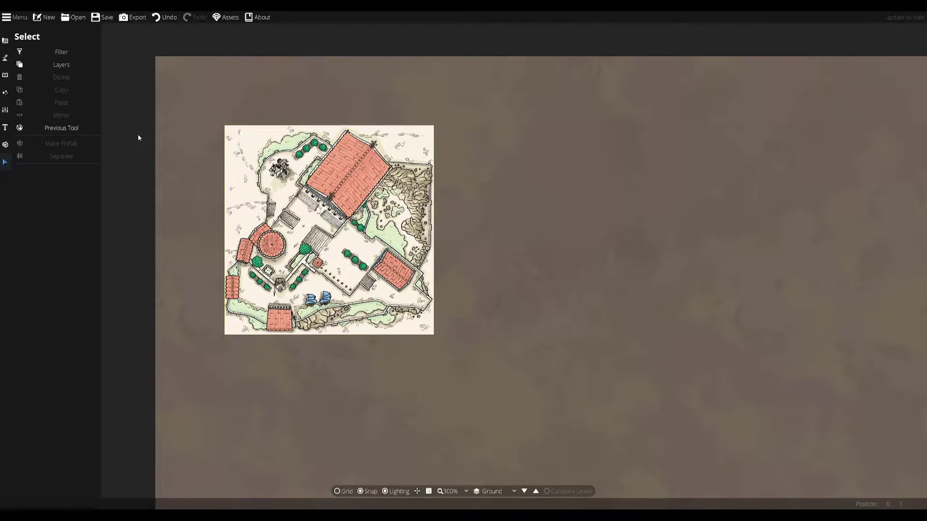
Place the BB Hellas Agora tile diagonally below and to the right of the temple tile so their corners touch
{"action": "left_click", "coordinate": [5, 75]}
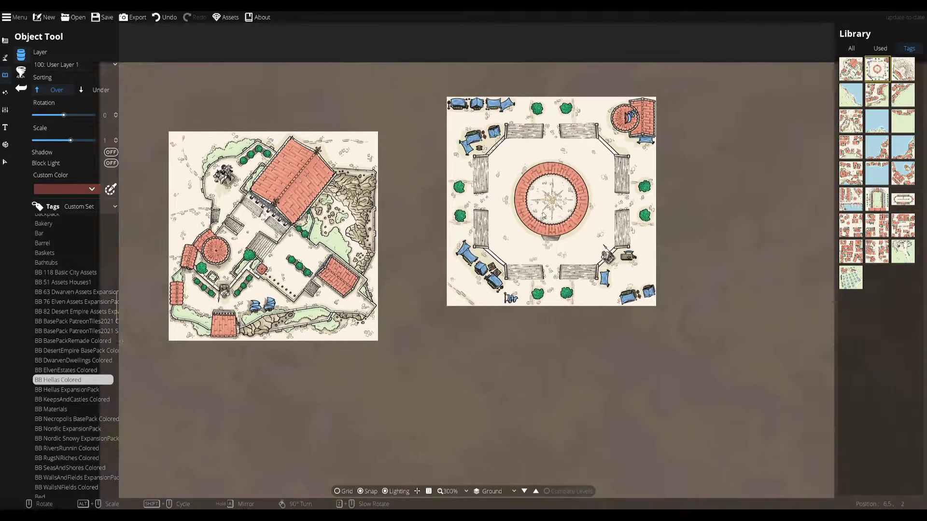
{"action": "left_click_drag", "start_coordinate": [544, 216], "coordinate": [498, 217]}
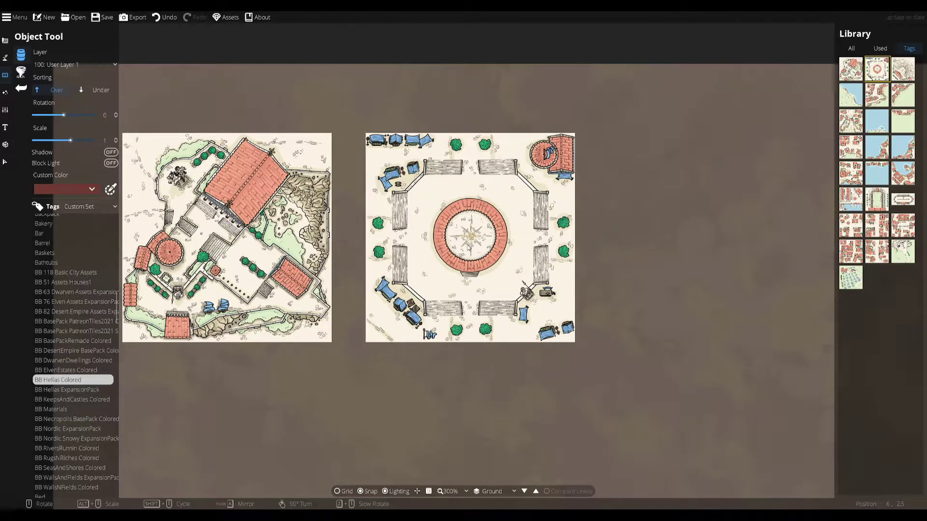
{"action": "left_click_drag", "start_coordinate": [443, 246], "coordinate": [569, 231]}
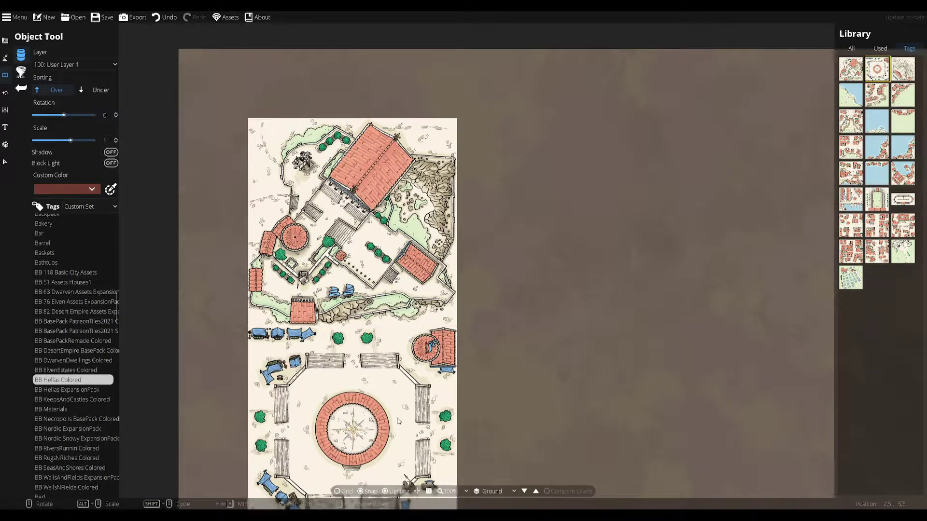
{"action": "left_click_drag", "start_coordinate": [527, 328], "coordinate": [358, 246]}
{"action": "left_click", "coordinate": [389, 353]}
Surround the agora with three differently rotated copies of a house block tile, to its right, above it and to its left
{"action": "left_click", "coordinate": [877, 226]}
{"action": "scroll", "coordinate": [596, 353], "scroll_direction": "down", "scroll_amount": 7}
{"action": "scroll", "coordinate": [597, 353], "scroll_direction": "up", "scroll_amount": 2}
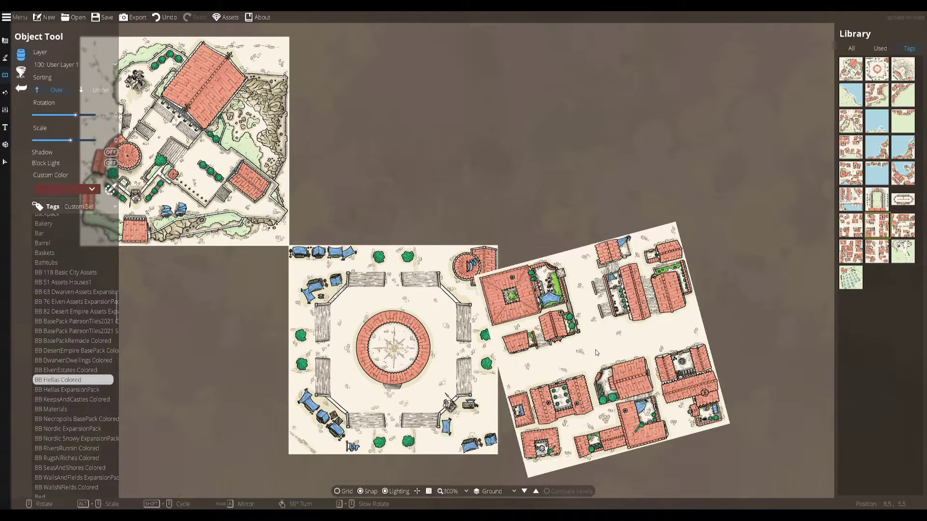
{"action": "scroll", "coordinate": [596, 352], "scroll_direction": "down", "scroll_amount": 1}
{"action": "left_click", "coordinate": [597, 353]}
{"action": "scroll", "coordinate": [439, 176], "scroll_direction": "up", "scroll_amount": 6}
{"action": "left_click", "coordinate": [399, 146]}
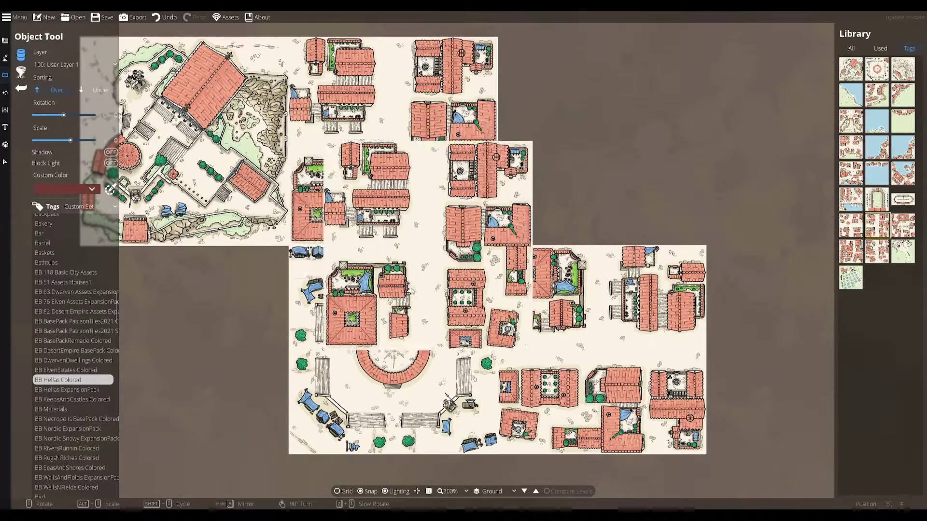
{"action": "left_click_drag", "start_coordinate": [428, 256], "coordinate": [443, 132]}
{"action": "scroll", "coordinate": [195, 212], "scroll_direction": "up", "scroll_amount": 6}
{"action": "left_click", "coordinate": [195, 212]}
{"action": "scroll", "coordinate": [195, 212], "scroll_direction": "down", "scroll_amount": 3}
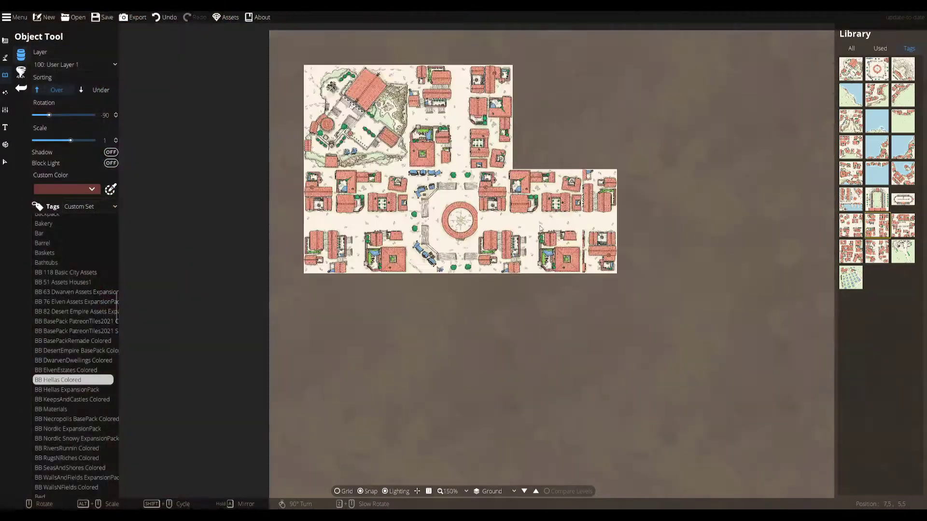
{"action": "scroll", "coordinate": [629, 208], "scroll_direction": "up", "scroll_amount": 1}
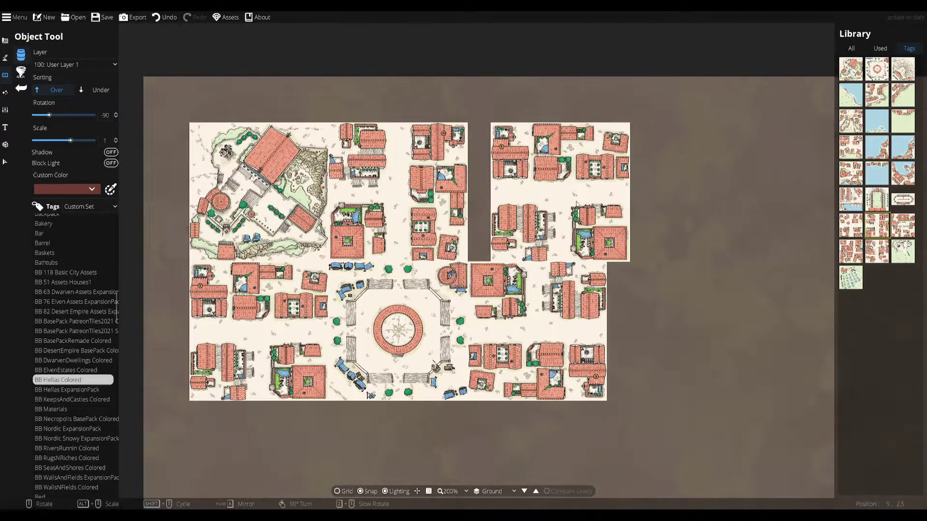
Undo the three house block placements around the agora
{"action": "key", "text": "ctrl+z"}
{"action": "key", "text": "ctrl+z"}
{"action": "key", "text": "ctrl+z"}
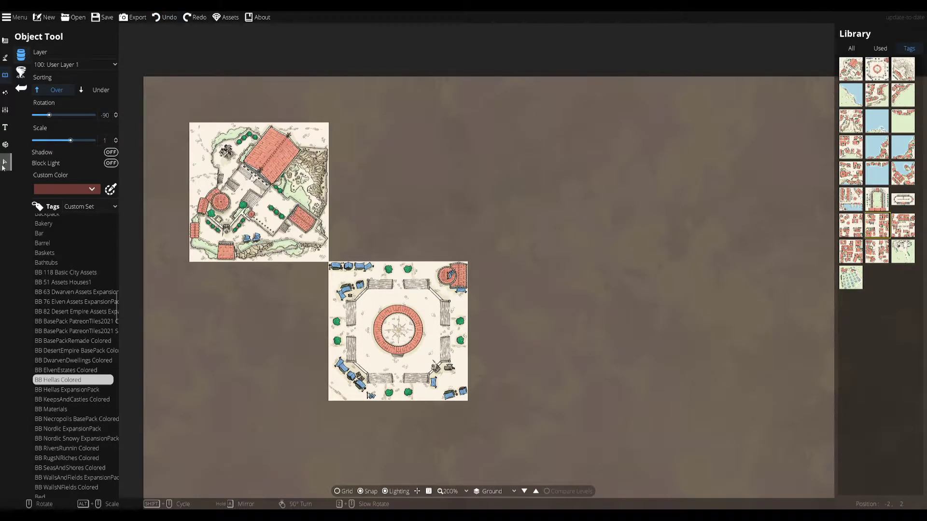
{"action": "left_click", "coordinate": [4, 163]}
{"action": "left_click", "coordinate": [401, 291]}
{"action": "left_click", "coordinate": [4, 75]}
{"action": "left_click", "coordinate": [29, 52]}
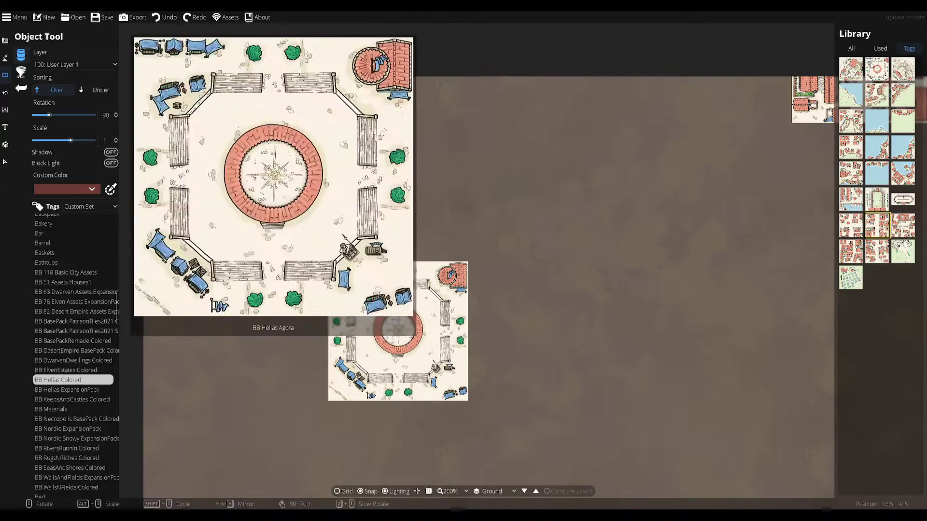
Place the amphitheatre tile with rotation -90 diagonally above and to the right of the agora, and inspect it up close
{"action": "left_click", "coordinate": [905, 71]}
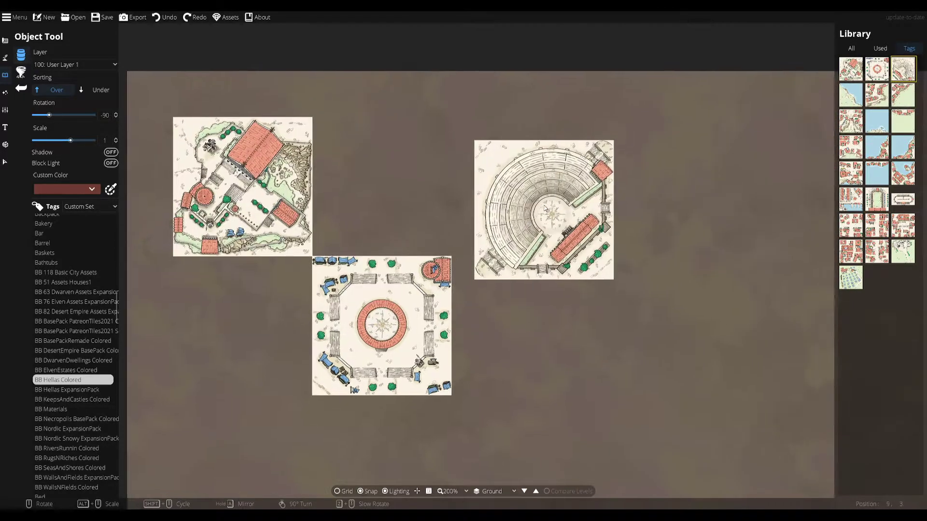
{"action": "left_click", "coordinate": [527, 191]}
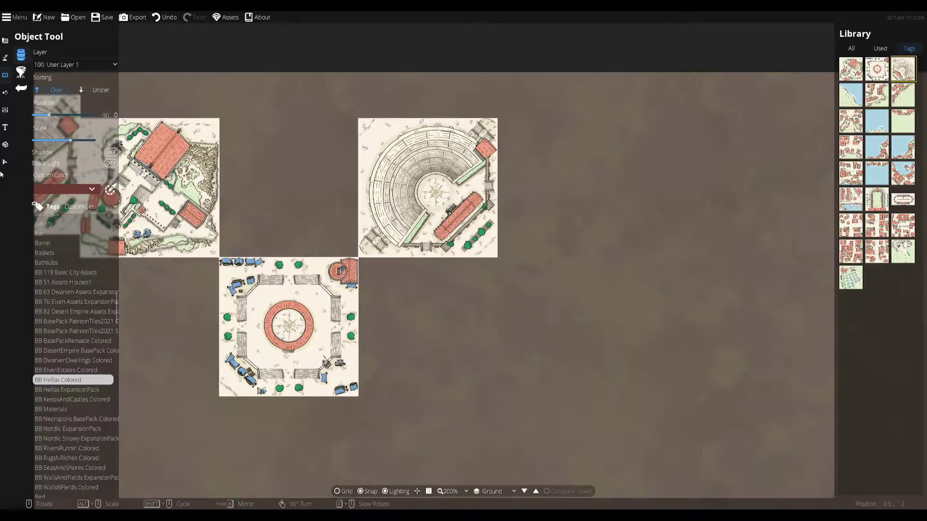
{"action": "left_click", "coordinate": [4, 163]}
{"action": "left_click", "coordinate": [414, 211]}
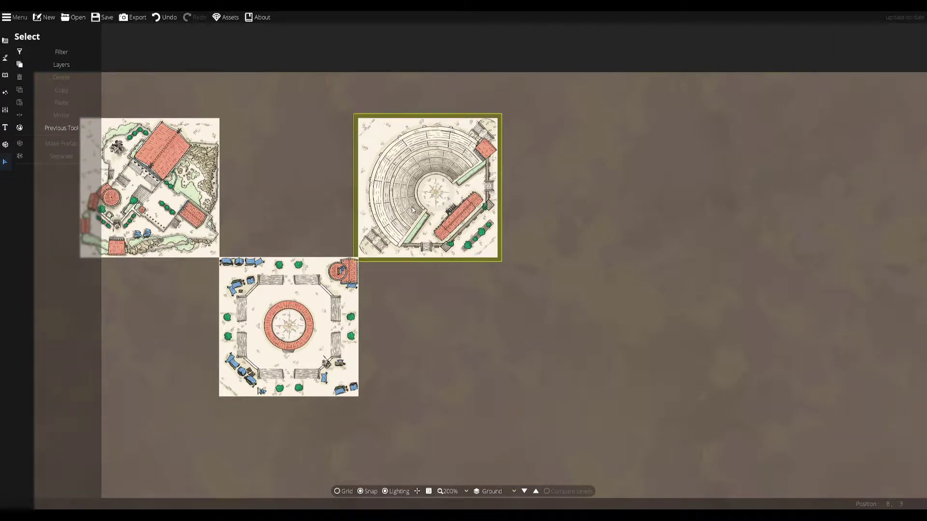
{"action": "scroll", "coordinate": [414, 211], "scroll_direction": "up", "scroll_amount": 2}
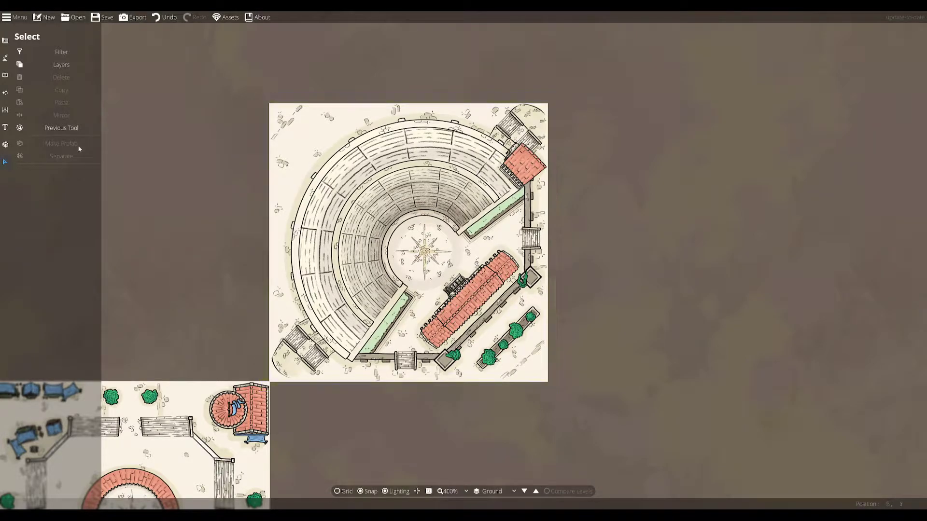
Place the green cliff corner tile with rotation 0 diagonally below and to the right of the amphitheatre tile
{"action": "left_click", "coordinate": [3, 73]}
{"action": "mouse_move", "coordinate": [874, 81]}
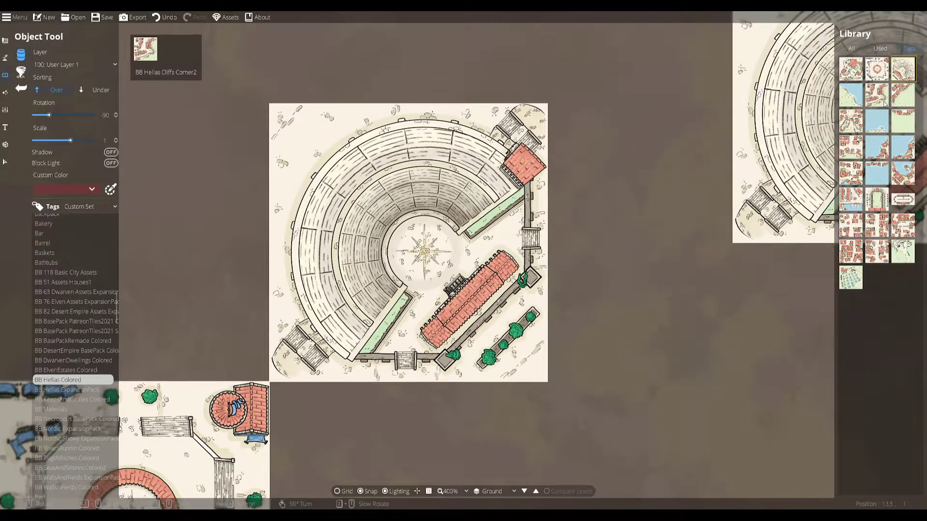
{"action": "left_click", "coordinate": [852, 95]}
{"action": "left_click_drag", "start_coordinate": [688, 243], "coordinate": [498, 188]}
{"action": "scroll", "coordinate": [579, 198], "scroll_direction": "down", "scroll_amount": 1}
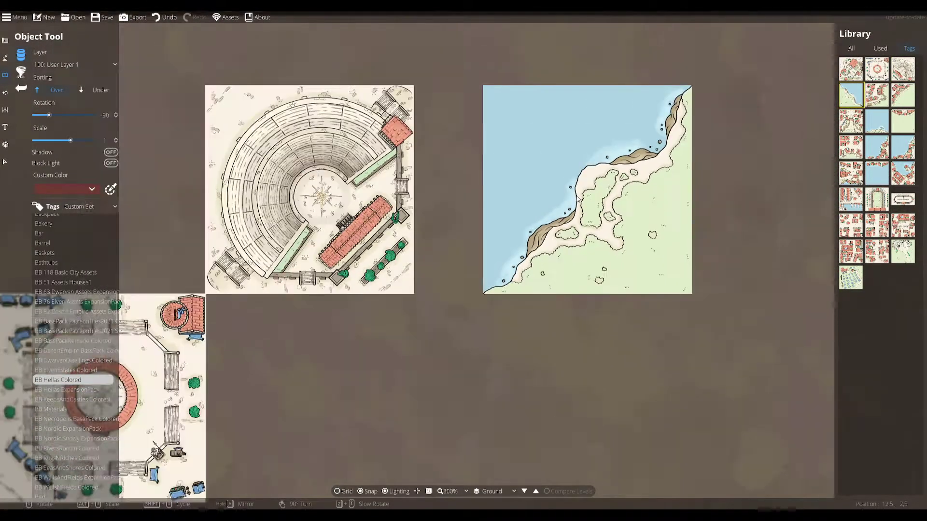
{"action": "scroll", "coordinate": [578, 199], "scroll_direction": "down", "scroll_amount": 1}
{"action": "scroll", "coordinate": [579, 200], "scroll_direction": "up", "scroll_amount": 2}
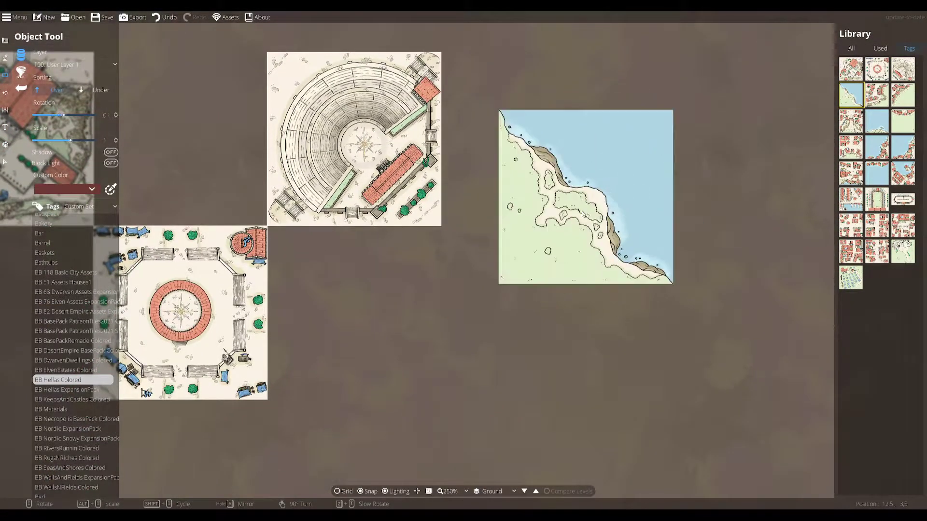
{"action": "left_click_drag", "start_coordinate": [500, 257], "coordinate": [357, 304]}
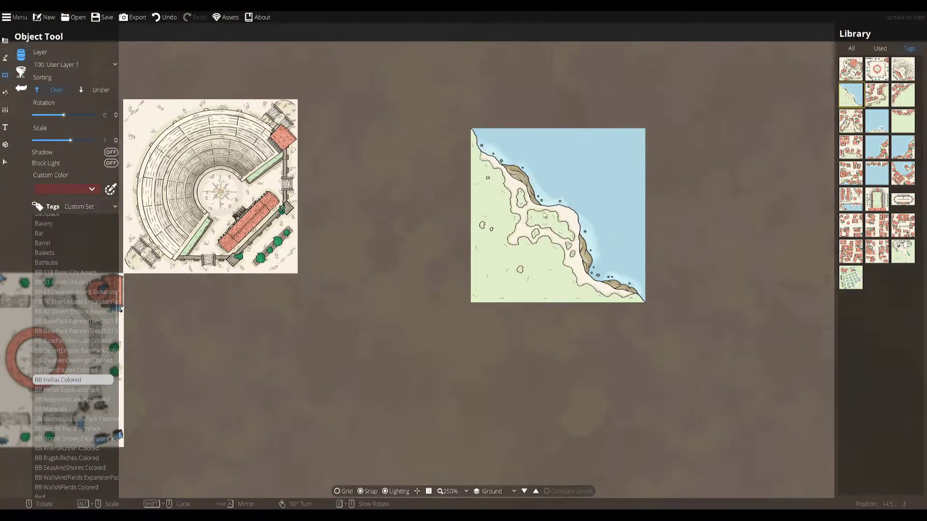
{"action": "left_click_drag", "start_coordinate": [385, 192], "coordinate": [554, 202]}
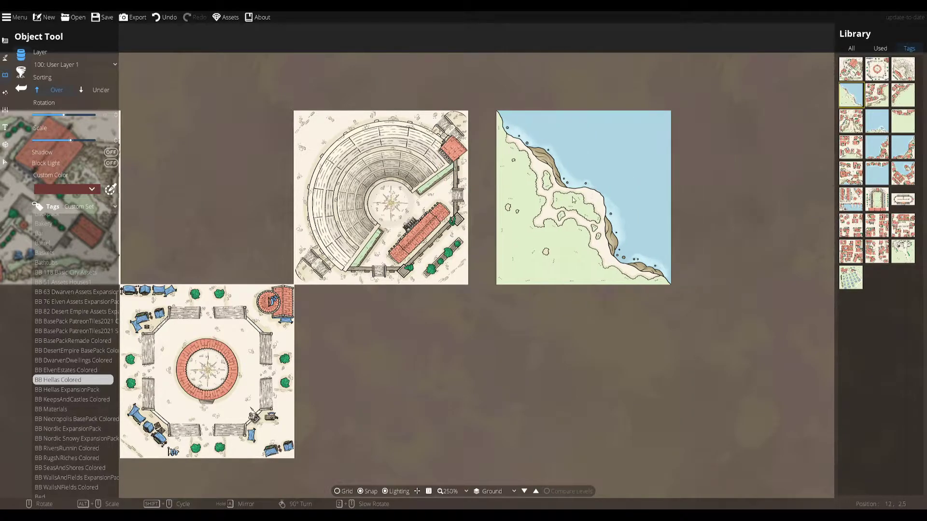
{"action": "left_click", "coordinate": [559, 368]}
{"action": "left_click_drag", "start_coordinate": [698, 372], "coordinate": [523, 215]}
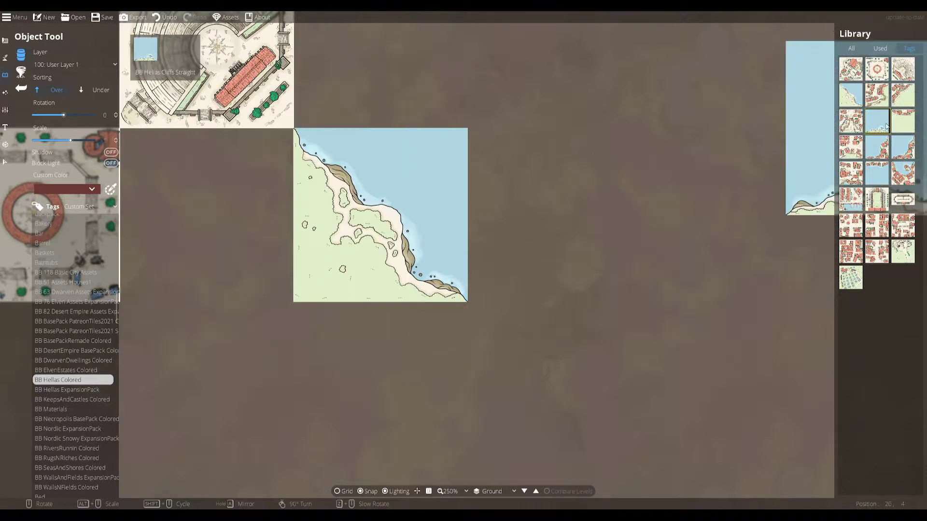
Place the BB Hellas Cliffs Straight tile to the right of the green cliff corner, followed by a coastal house corner tile beside it
{"action": "left_click", "coordinate": [877, 121]}
{"action": "left_click", "coordinate": [566, 218]}
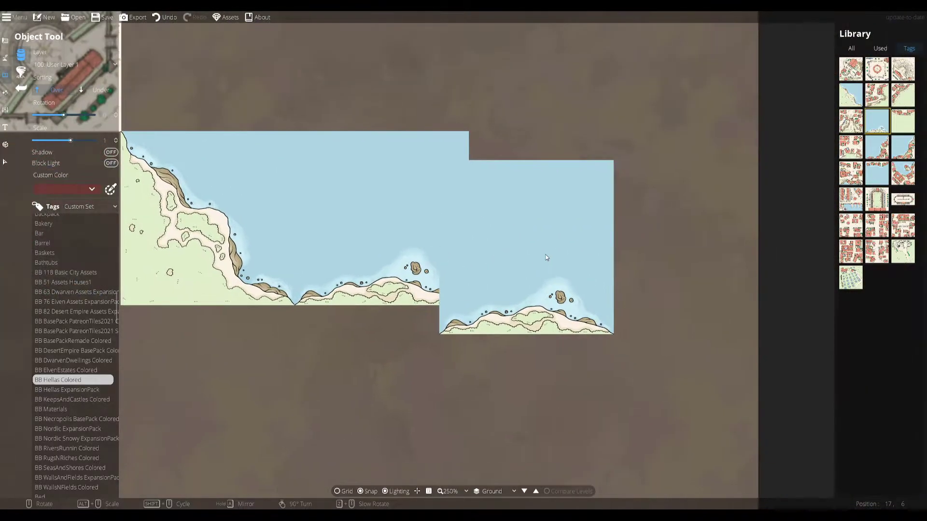
{"action": "mouse_move", "coordinate": [881, 131]}
{"action": "left_click", "coordinate": [877, 147]}
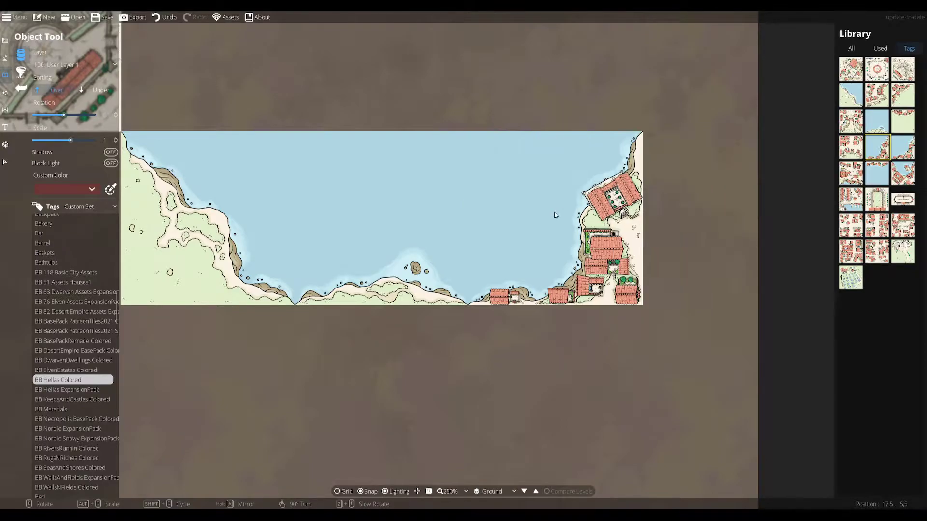
{"action": "left_click", "coordinate": [555, 212]}
Place the second coastal house corner tile, rotated a quarter turn counterclockwise, directly above the first one
{"action": "left_click", "coordinate": [903, 147]}
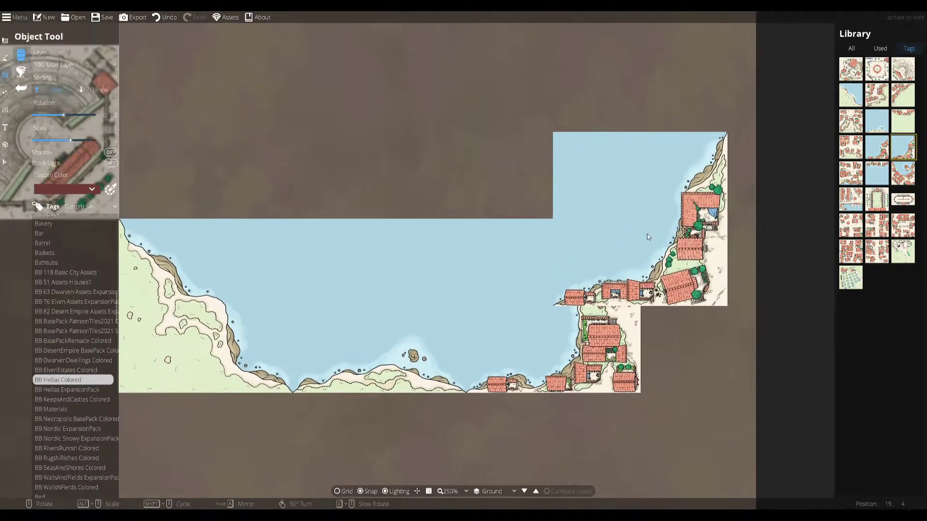
{"action": "scroll", "coordinate": [649, 126], "scroll_direction": "down", "scroll_amount": 2}
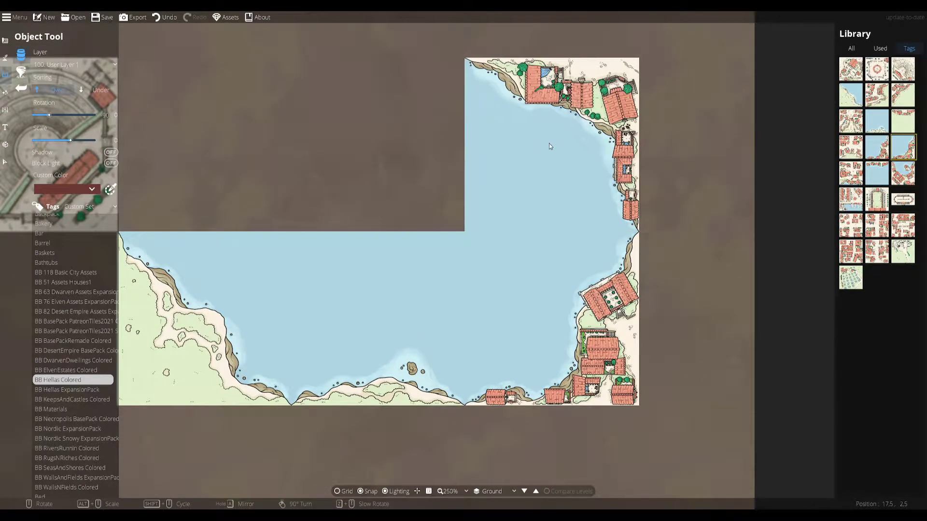
{"action": "left_click", "coordinate": [549, 143]}
Place the BB Hellas Coast Straight tile unrotated, diagonally above and to the left of the upper coastal corner tile
{"action": "left_click", "coordinate": [852, 173]}
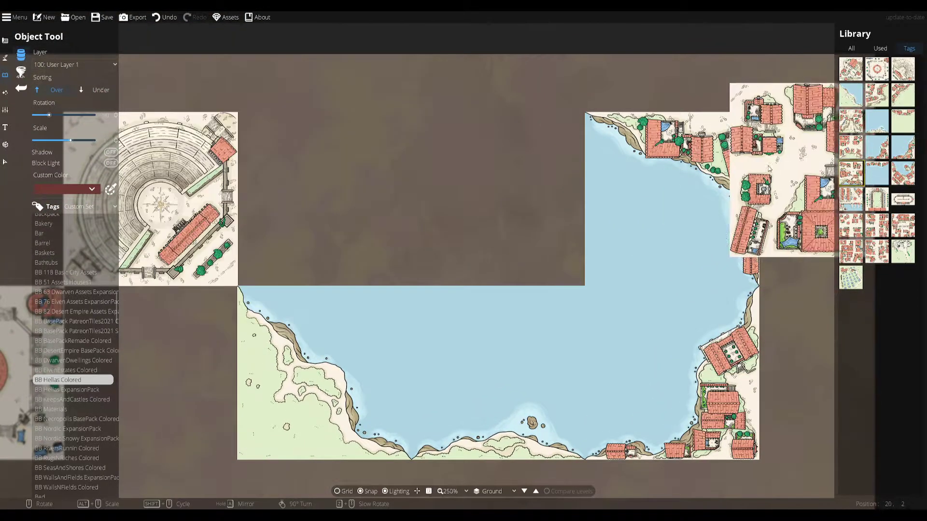
{"action": "scroll", "coordinate": [494, 186], "scroll_direction": "up", "scroll_amount": 5}
{"action": "scroll", "coordinate": [492, 187], "scroll_direction": "down", "scroll_amount": 5}
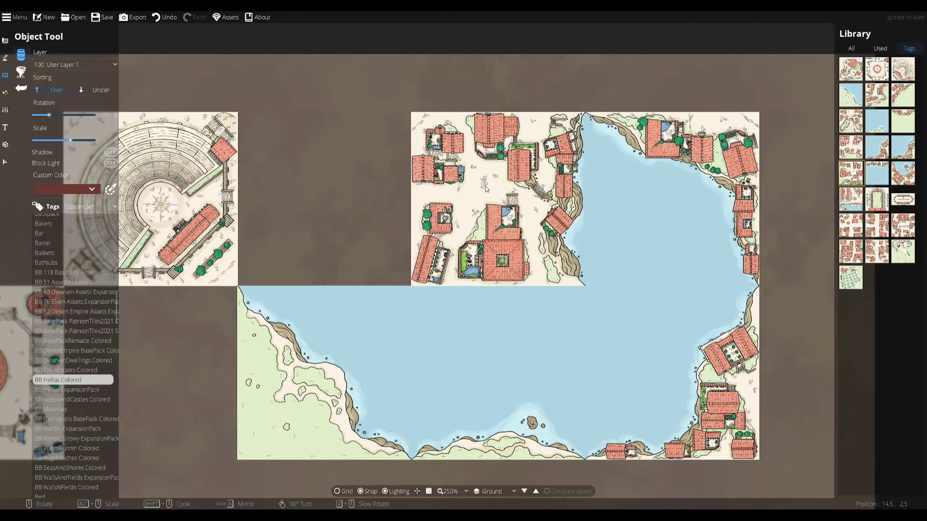
{"action": "scroll", "coordinate": [486, 186], "scroll_direction": "up", "scroll_amount": 2}
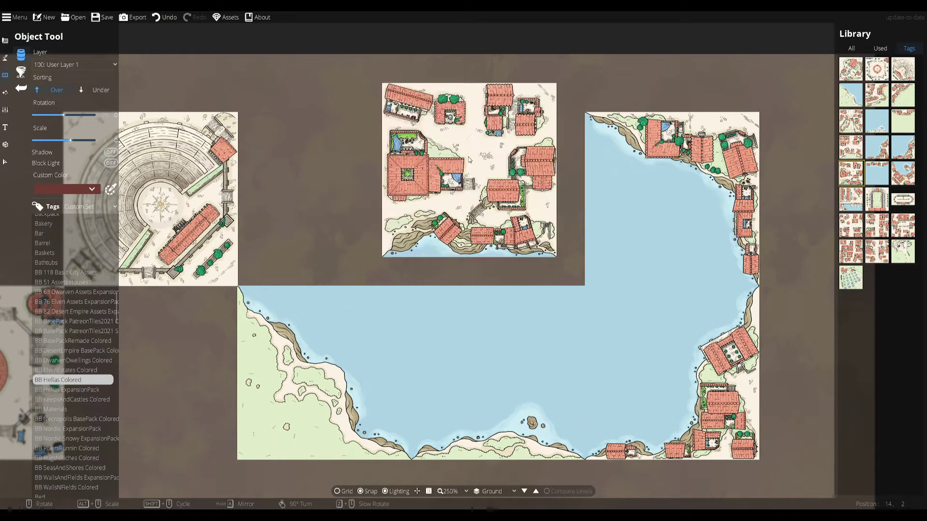
{"action": "left_click", "coordinate": [500, 38]}
Place the straight waterfront tile unrotated between the amphitheatre and the remaining gap, directly above the green cliff corner
{"action": "right_click", "coordinate": [642, 245]}
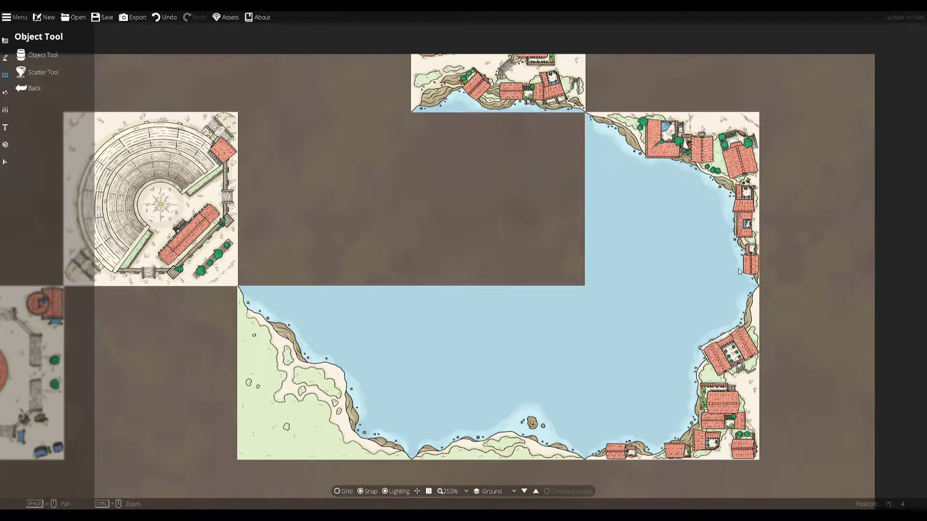
{"action": "left_click_drag", "start_coordinate": [768, 289], "coordinate": [758, 165]}
{"action": "left_click_drag", "start_coordinate": [682, 171], "coordinate": [727, 233]}
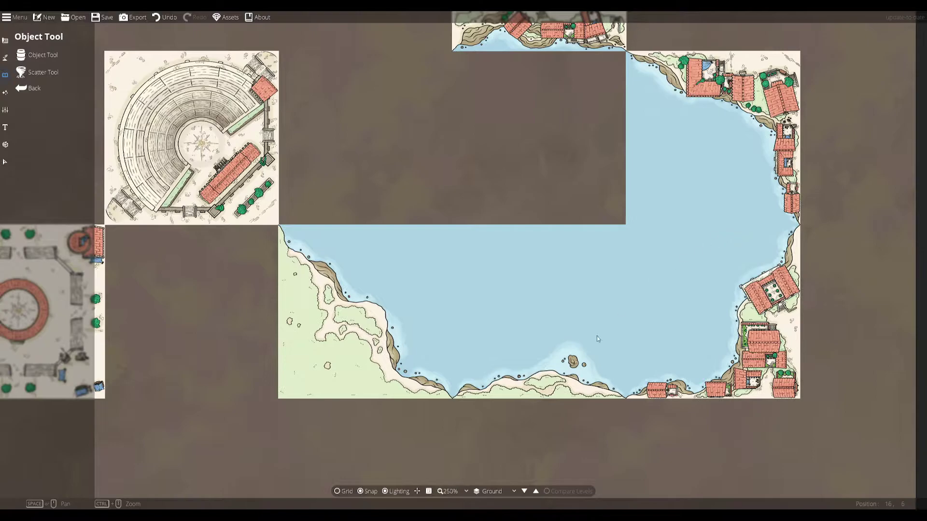
{"action": "left_click_drag", "start_coordinate": [496, 127], "coordinate": [456, 190]}
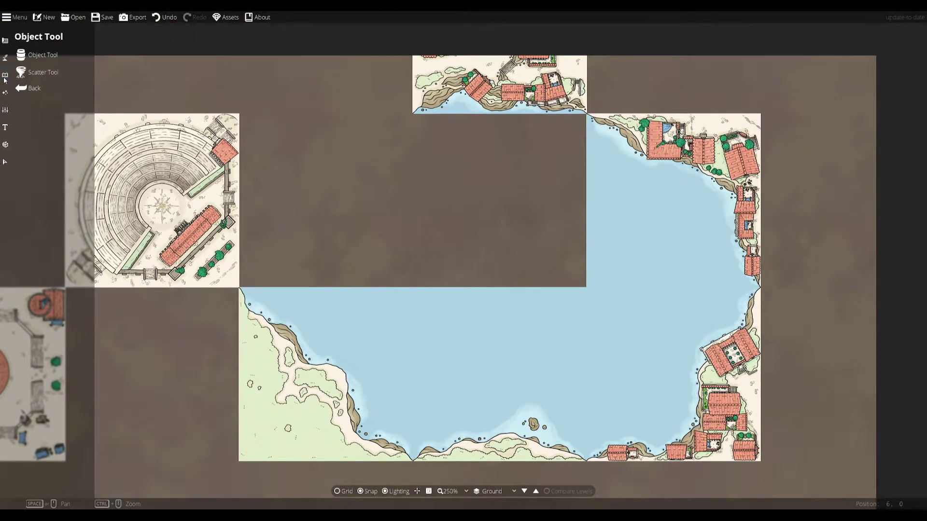
{"action": "left_click", "coordinate": [30, 55]}
{"action": "left_click", "coordinate": [877, 173]}
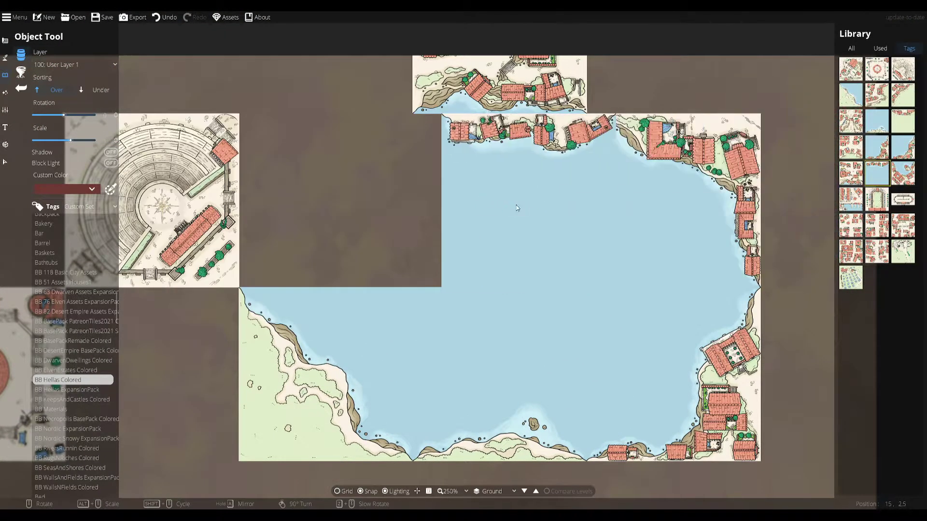
{"action": "left_click", "coordinate": [326, 199]}
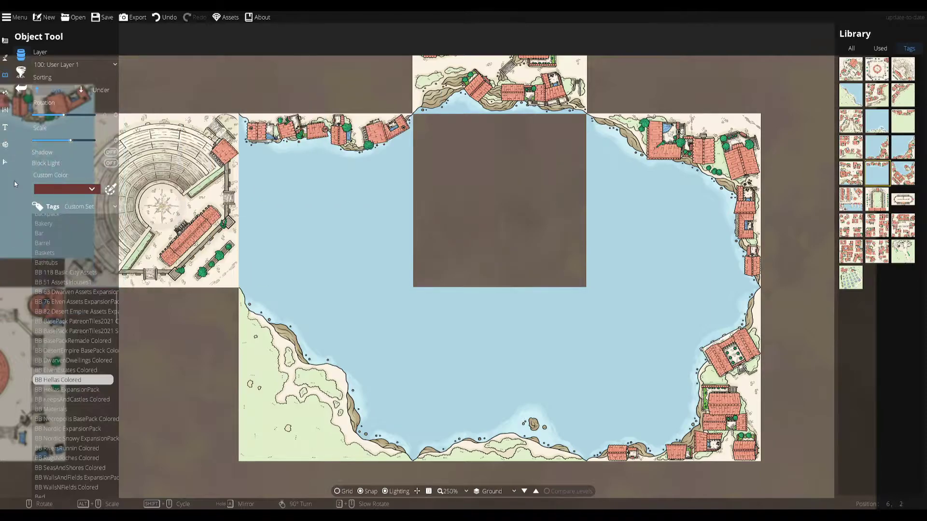
Undo all six coastline tile placements so only the tiles up to the amphitheatre remain
{"action": "left_click", "coordinate": [5, 162]}
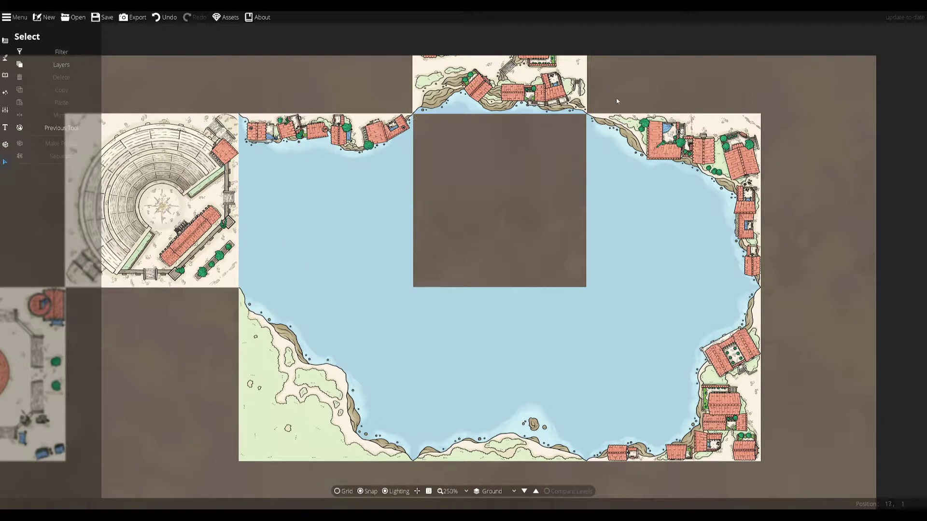
{"action": "left_click_drag", "start_coordinate": [542, 183], "coordinate": [551, 62]}
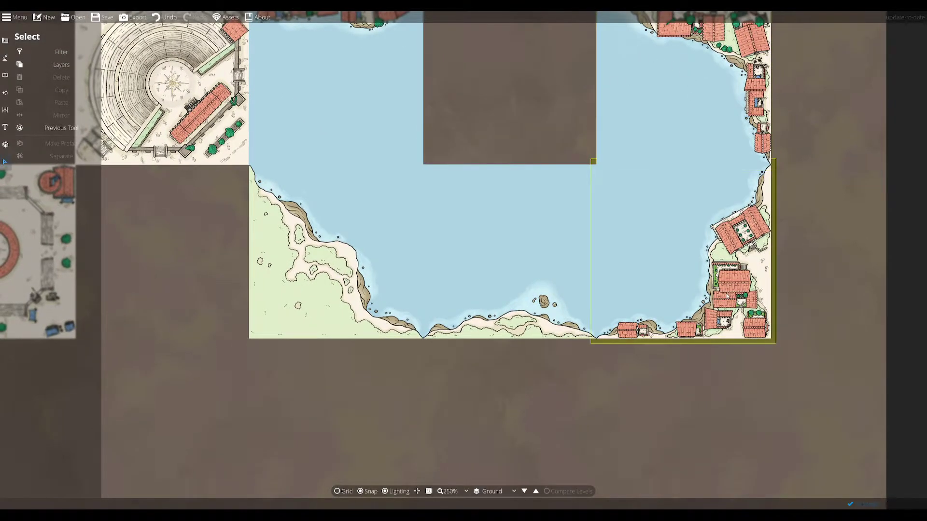
{"action": "left_click_drag", "start_coordinate": [539, 187], "coordinate": [568, 290]}
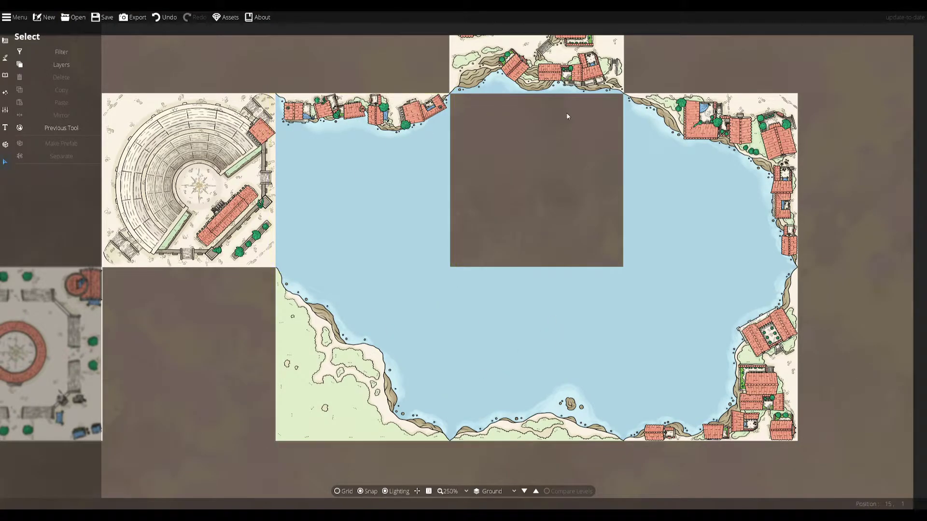
{"action": "key", "text": "ctrl+z"}
{"action": "key", "text": "ctrl+z"}
{"action": "key", "text": "ctrl+z"}
{"action": "key", "text": "ctrl+z"}
{"action": "key", "text": "ctrl+z"}
{"action": "key", "text": "ctrl+z"}
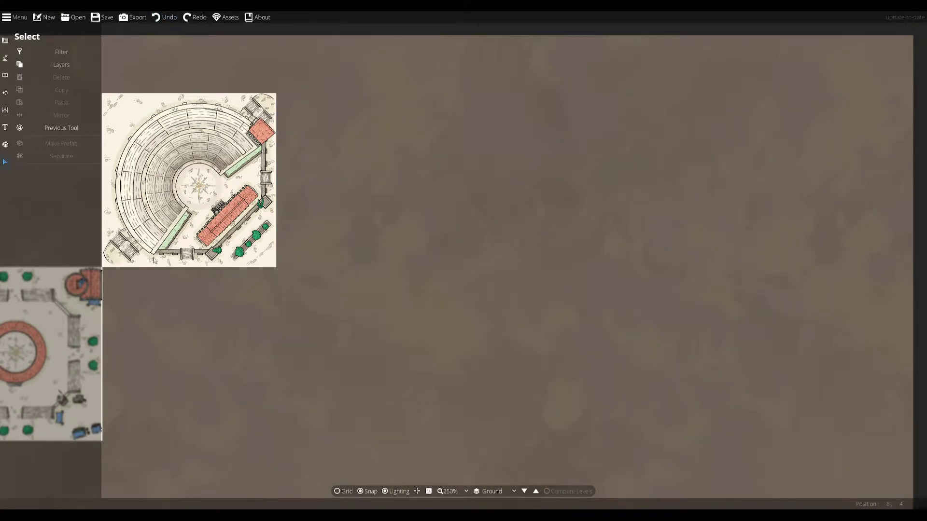
Place the harbour market tile diagonally below and to the right of the amphitheatre, rotated so its piers face right
{"action": "left_click", "coordinate": [5, 75]}
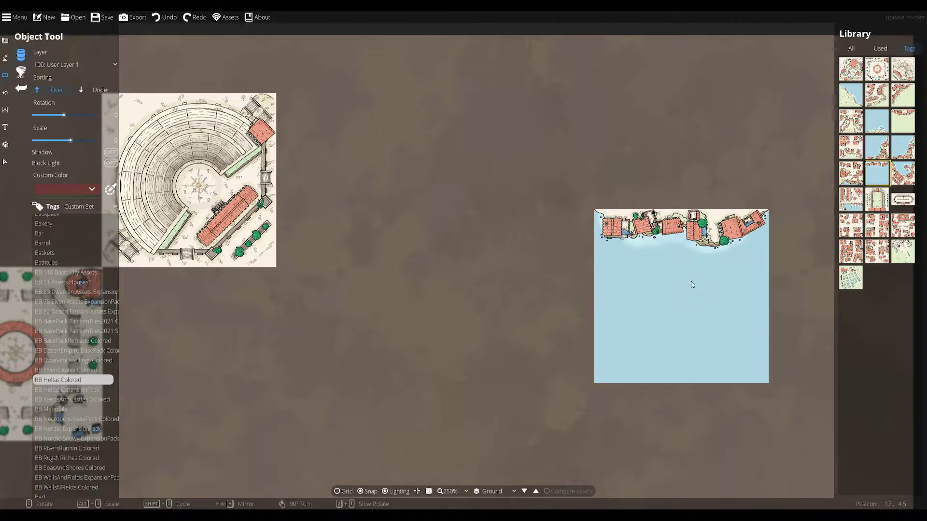
{"action": "left_click", "coordinate": [851, 199]}
{"action": "scroll", "coordinate": [392, 296], "scroll_direction": "down", "scroll_amount": 3}
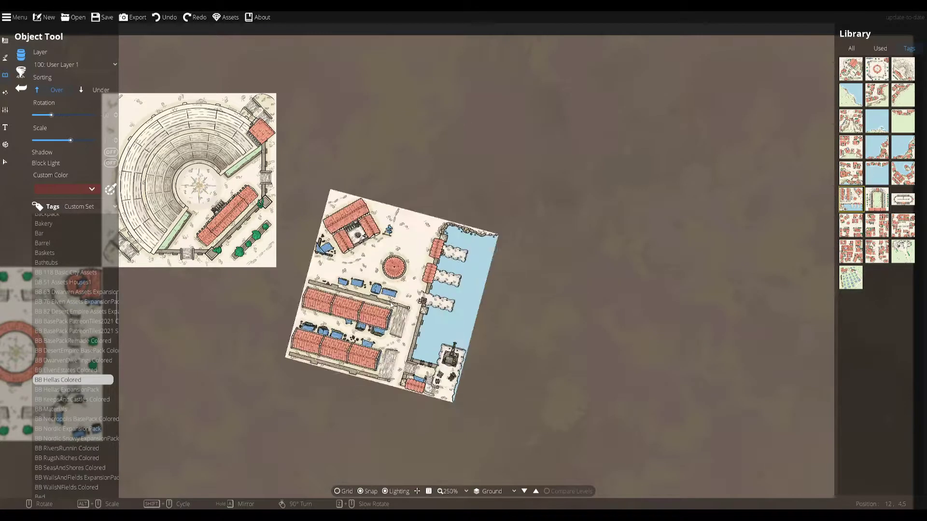
{"action": "scroll", "coordinate": [391, 301], "scroll_direction": "up", "scroll_amount": 2}
{"action": "left_click", "coordinate": [371, 358]}
Place the BB Hellas Coast Straight tile unrotated, diagonally above and to the right of the harbour tile
{"action": "left_click", "coordinate": [850, 173]}
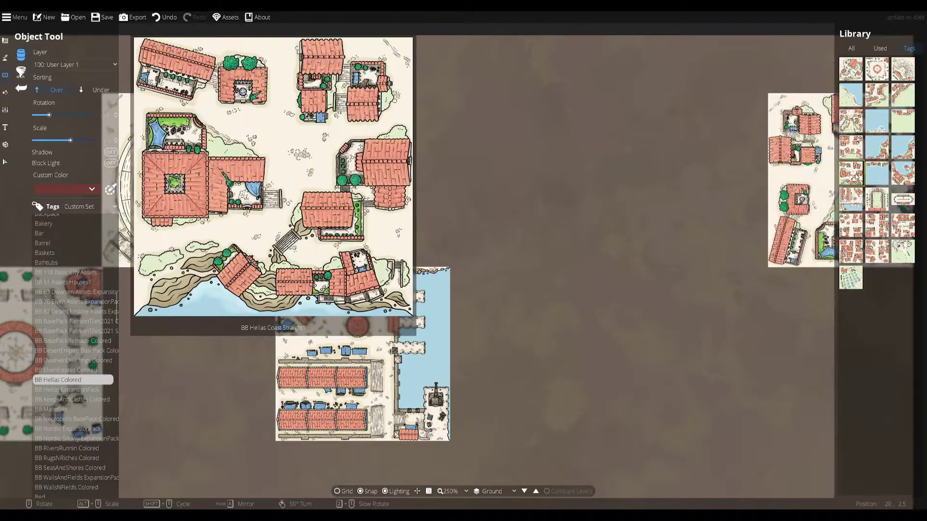
{"action": "scroll", "coordinate": [526, 178], "scroll_direction": "down", "scroll_amount": 7}
{"action": "scroll", "coordinate": [527, 179], "scroll_direction": "up", "scroll_amount": 1}
{"action": "left_click", "coordinate": [535, 179]}
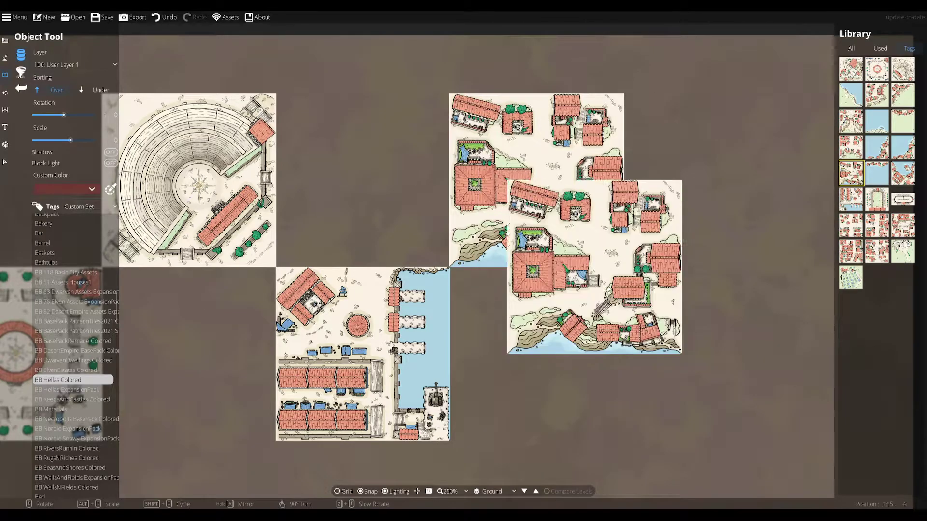
{"action": "left_click_drag", "start_coordinate": [593, 352], "coordinate": [589, 214]}
Place the straight waterfront tile, rotated 180 degrees, to the right of the harbour and below the coast tile
{"action": "left_click", "coordinate": [877, 172]}
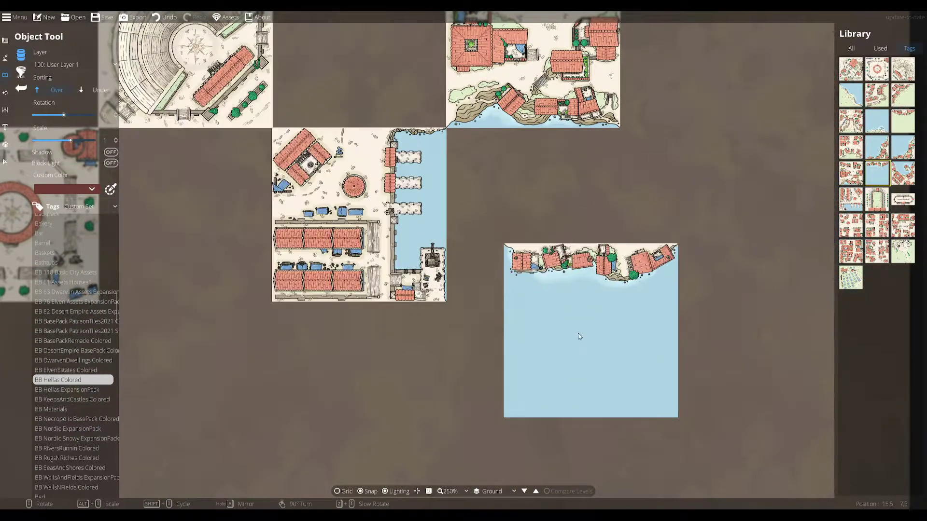
{"action": "scroll", "coordinate": [546, 270], "scroll_direction": "up", "scroll_amount": 8}
{"action": "scroll", "coordinate": [547, 257], "scroll_direction": "up", "scroll_amount": 2}
{"action": "left_click", "coordinate": [540, 213]}
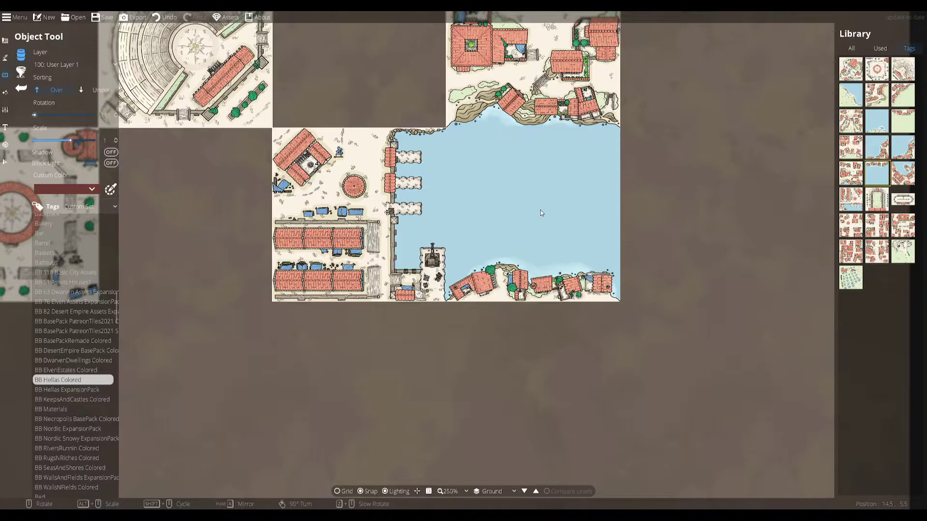
{"action": "scroll", "coordinate": [540, 213], "scroll_direction": "down", "scroll_amount": 5}
{"action": "scroll", "coordinate": [640, 254], "scroll_direction": "up", "scroll_amount": 4}
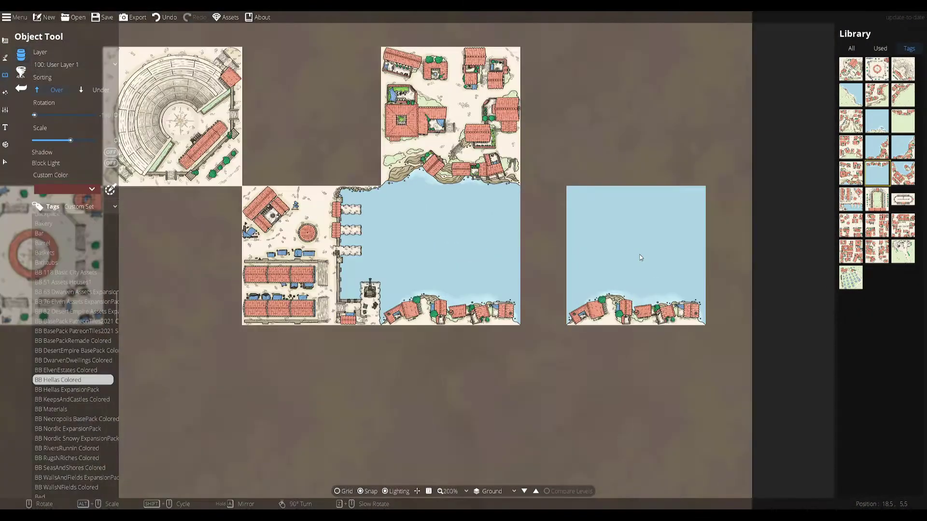
Browse the dwarven, basic city and base pack asset sets, ending on BB BasePackRemade Colored
{"action": "left_click", "coordinate": [66, 294]}
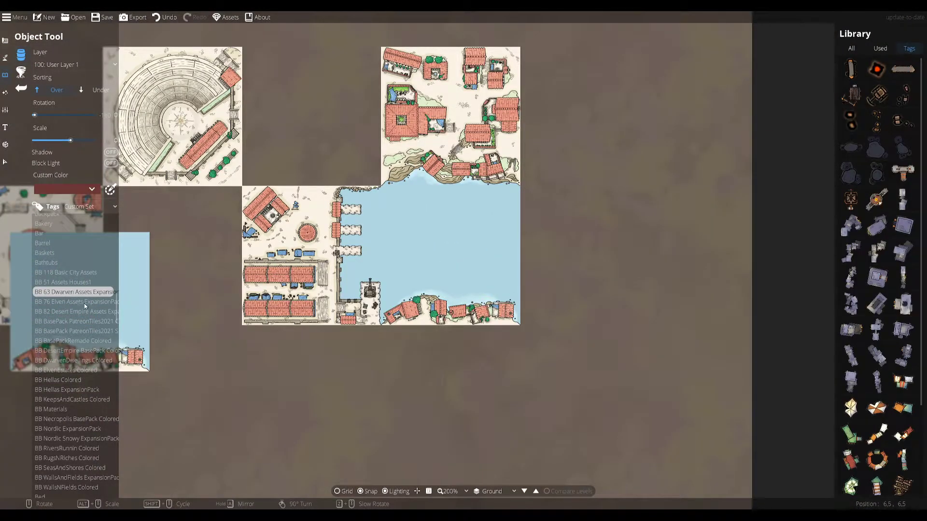
{"action": "left_click", "coordinate": [73, 274]}
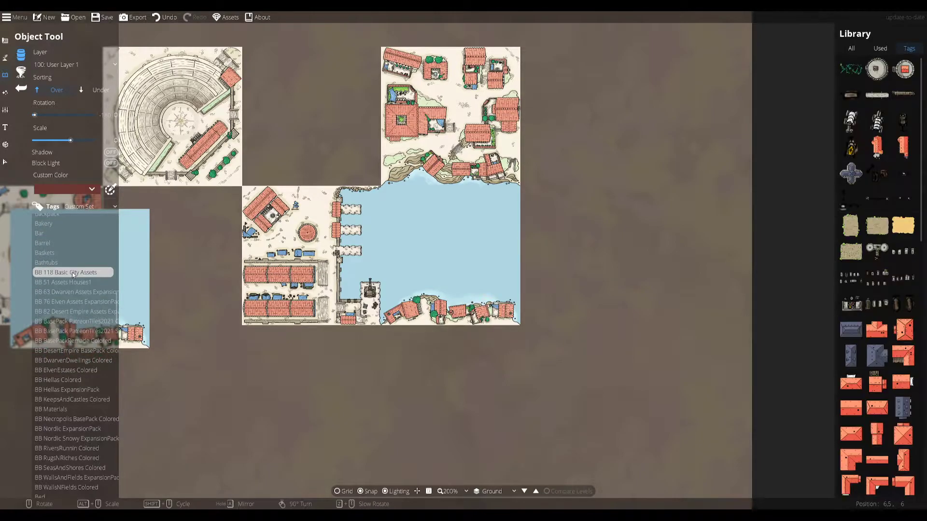
{"action": "left_click", "coordinate": [65, 322]}
{"action": "left_click", "coordinate": [68, 331]}
{"action": "left_click", "coordinate": [68, 341]}
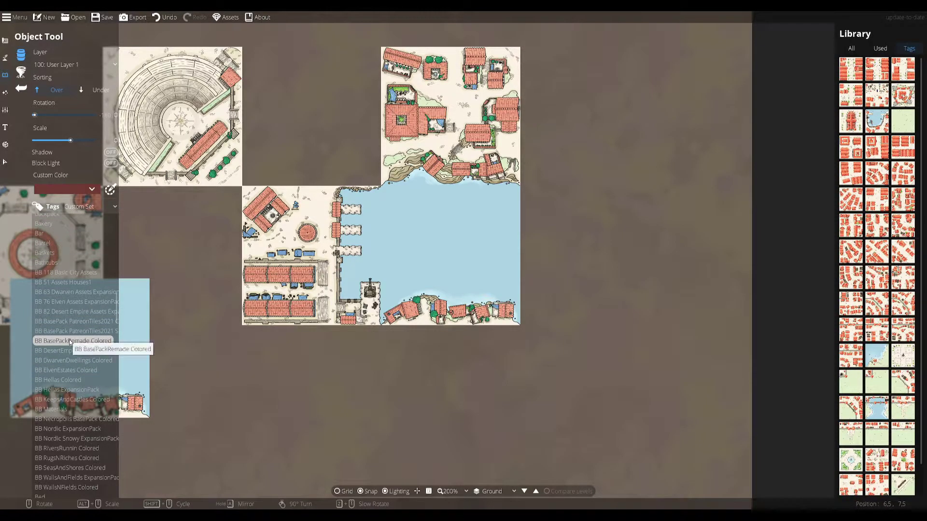
Preview the BasePackRemade harbour bay and green coastal corner tiles beside the Hellas coastline, and examine the TournamentGrounds tile
{"action": "left_click", "coordinate": [877, 121]}
{"action": "scroll", "coordinate": [583, 400], "scroll_direction": "up", "scroll_amount": 8}
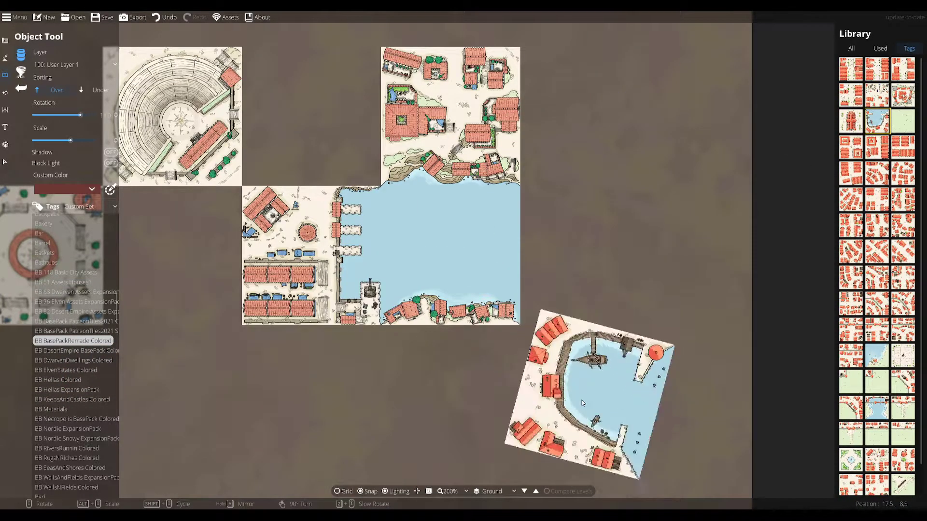
{"action": "left_click_drag", "start_coordinate": [583, 403], "coordinate": [510, 343]}
{"action": "left_click", "coordinate": [877, 355]}
{"action": "scroll", "coordinate": [530, 325], "scroll_direction": "up", "scroll_amount": 4}
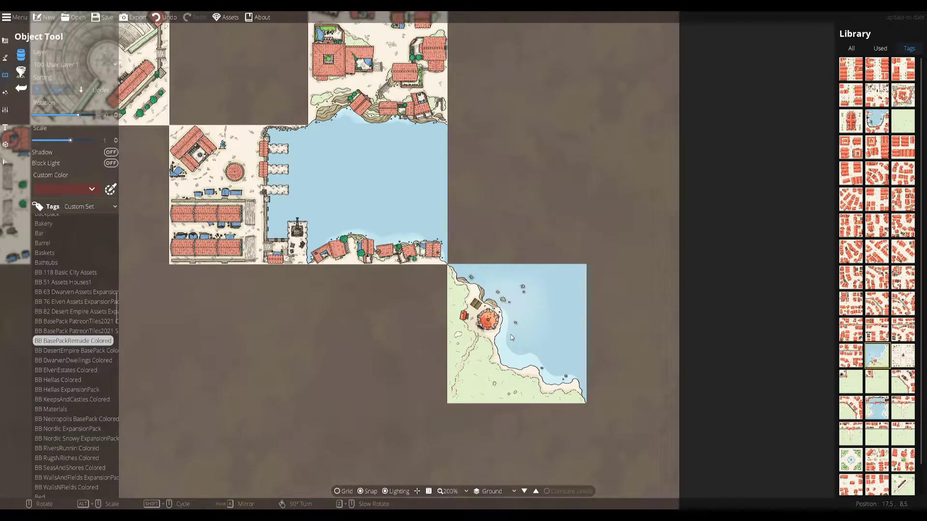
{"action": "scroll", "coordinate": [512, 338], "scroll_direction": "down", "scroll_amount": 4}
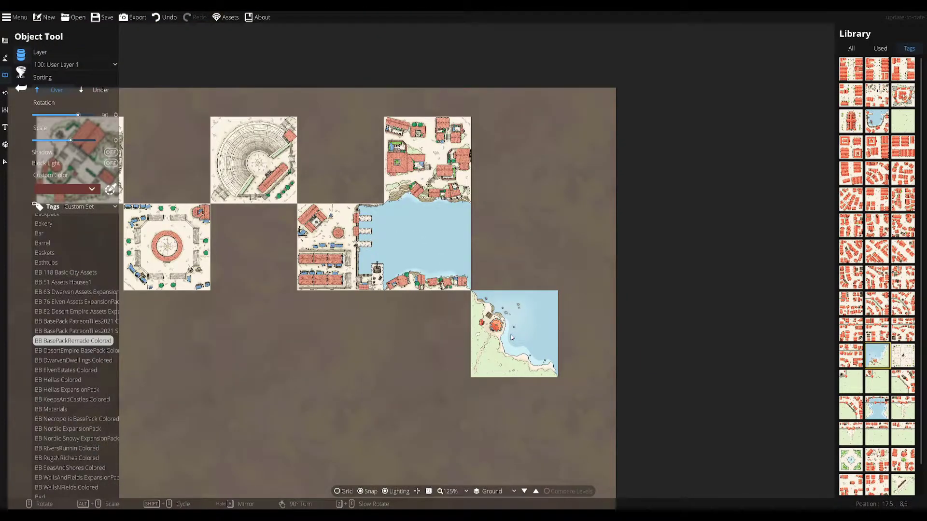
{"action": "scroll", "coordinate": [898, 434], "scroll_direction": "down", "scroll_amount": 1}
{"action": "mouse_move", "coordinate": [909, 460]}
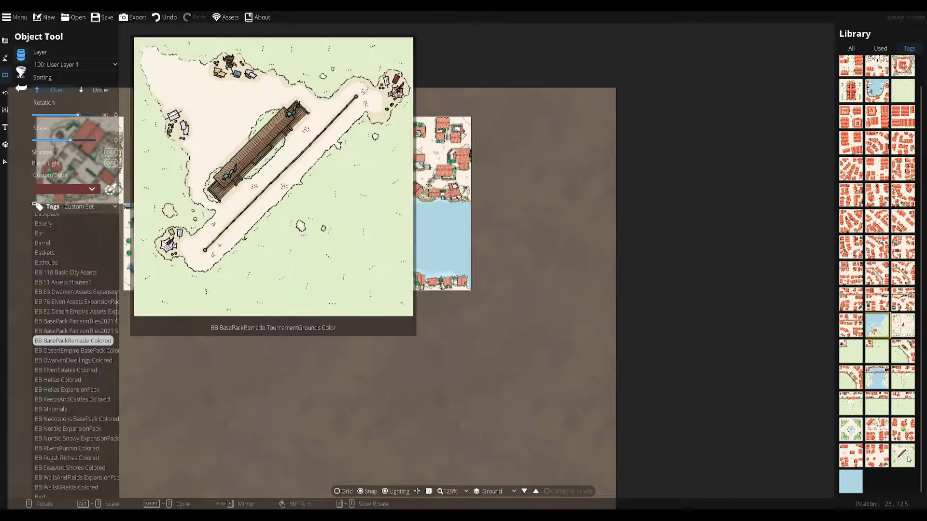
{"action": "scroll", "coordinate": [887, 404], "scroll_direction": "up", "scroll_amount": 1}
{"action": "left_click_drag", "start_coordinate": [523, 218], "coordinate": [570, 256]}
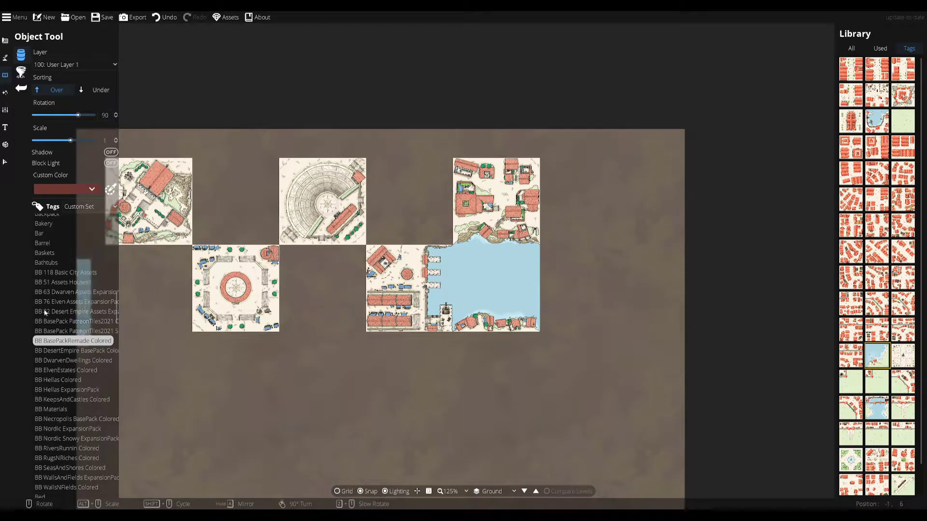
Switch back to the BB Hellas Colored tiles and place the walled clifftop town corner, rotated 90 degrees, directly below the harbour tile
{"action": "left_click", "coordinate": [57, 380]}
{"action": "scroll", "coordinate": [526, 329], "scroll_direction": "up", "scroll_amount": 1}
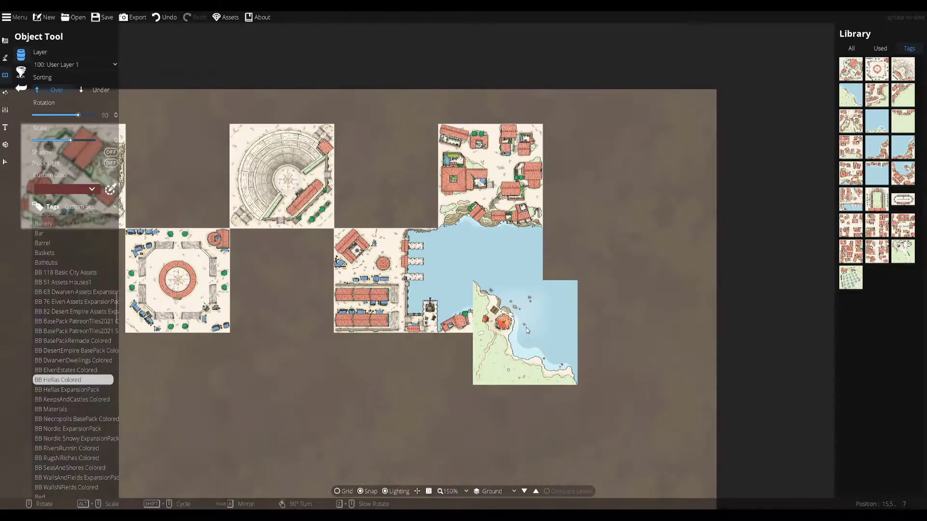
{"action": "scroll", "coordinate": [527, 328], "scroll_direction": "up", "scroll_amount": 1}
{"action": "mouse_move", "coordinate": [876, 69]}
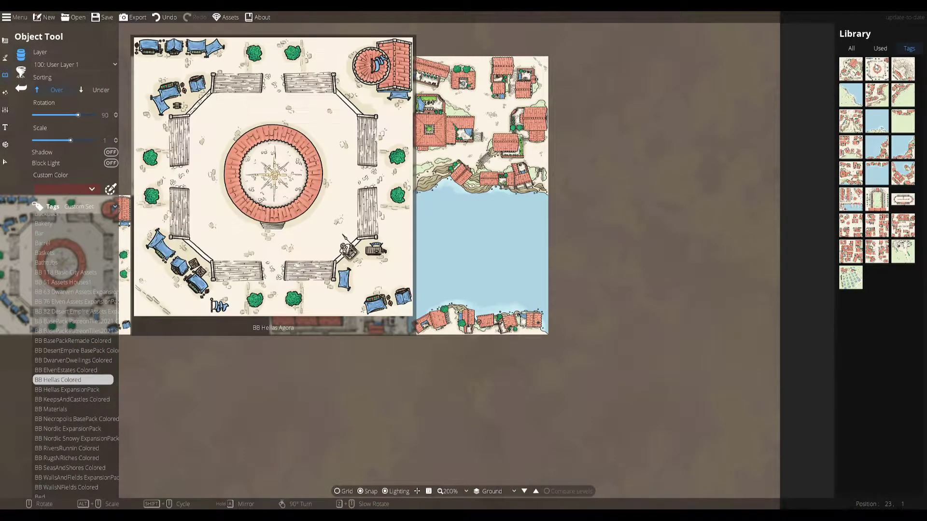
{"action": "left_click", "coordinate": [877, 94]}
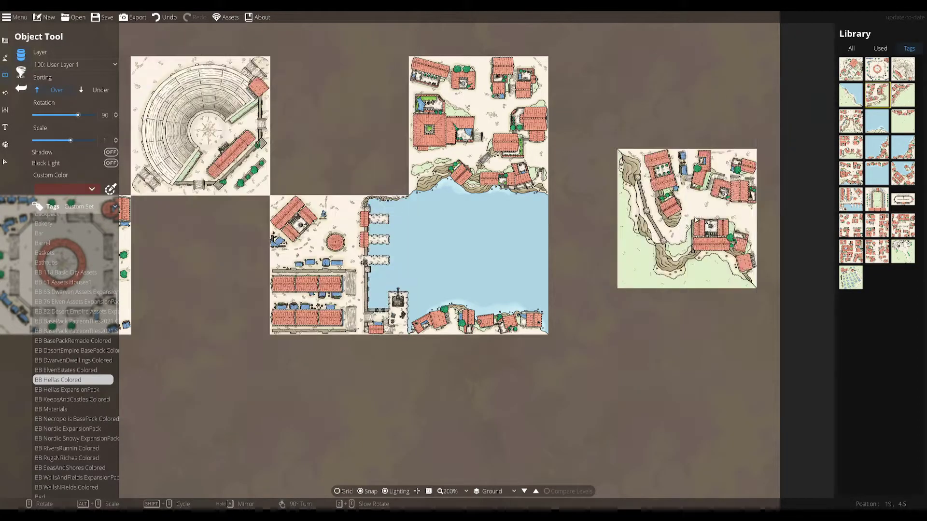
{"action": "left_click_drag", "start_coordinate": [698, 215], "coordinate": [729, 116]}
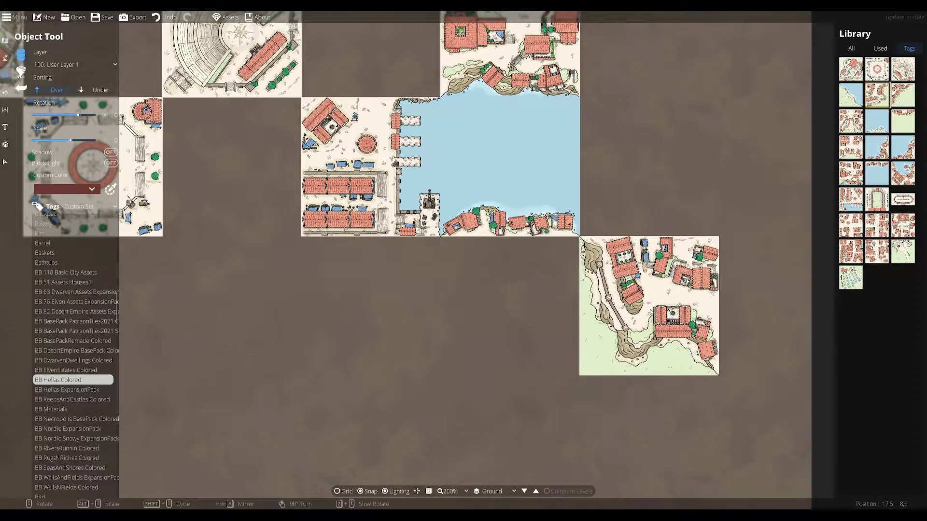
{"action": "scroll", "coordinate": [654, 323], "scroll_direction": "down", "scroll_amount": 1}
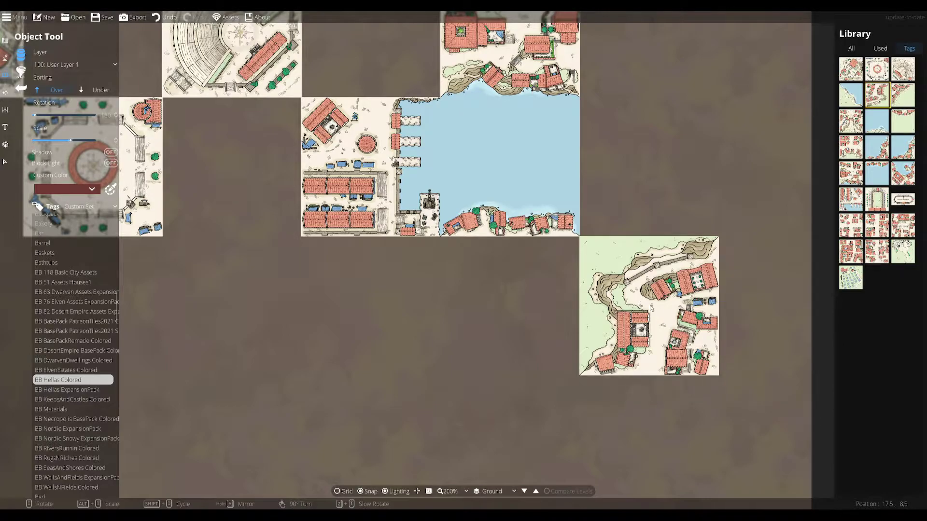
{"action": "scroll", "coordinate": [512, 330], "scroll_direction": "down", "scroll_amount": 7}
{"action": "left_click_drag", "start_coordinate": [453, 338], "coordinate": [561, 290]}
{"action": "scroll", "coordinate": [436, 301], "scroll_direction": "up", "scroll_amount": 1}
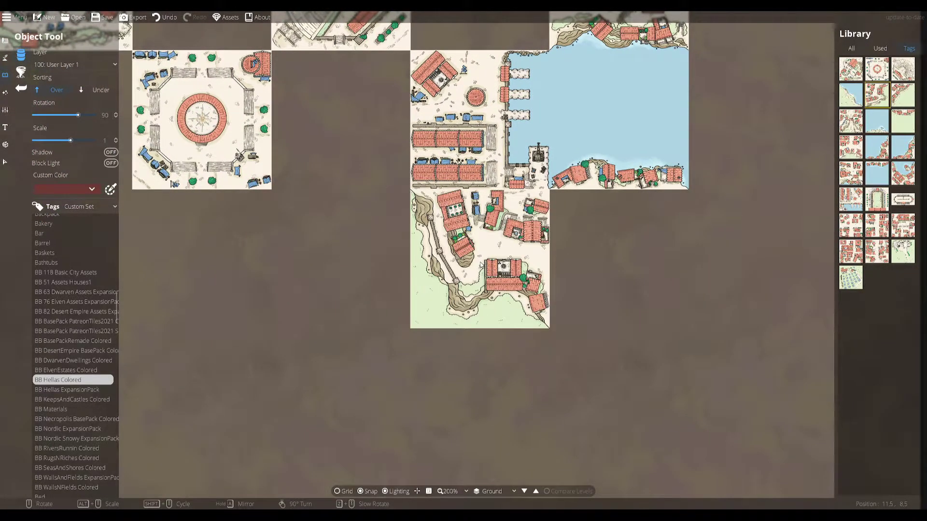
{"action": "left_click", "coordinate": [480, 266]}
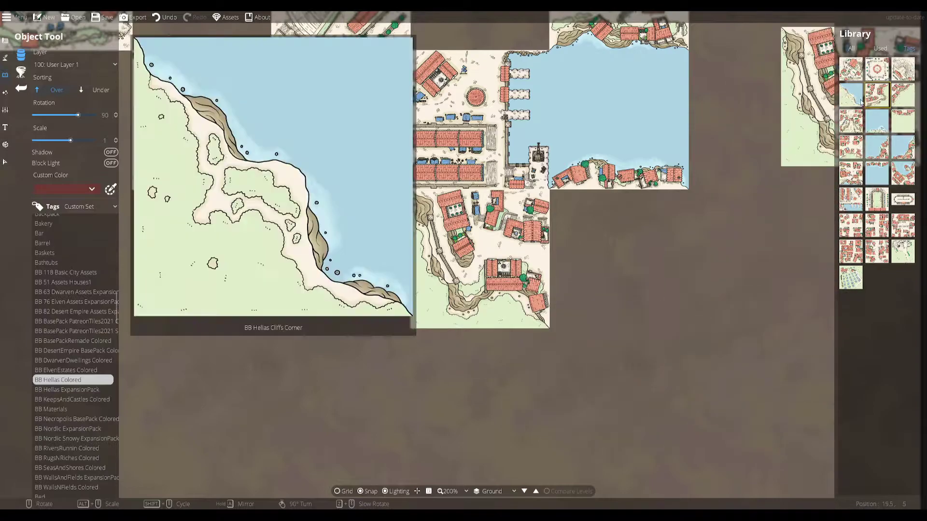
Place the diagonal clifftop town tile, rotated 90 degrees, diagonally below and to the right of the walled clifftop corner
{"action": "left_click", "coordinate": [903, 94]}
{"action": "left_click", "coordinate": [623, 393]}
{"action": "left_click_drag", "start_coordinate": [623, 393], "coordinate": [568, 265]}
Place the straight cliff-edge town tile with 0 degrees rotation, diagonally below and to the right of the diagonal cliff tile
{"action": "mouse_move", "coordinate": [908, 141]}
{"action": "left_click", "coordinate": [903, 121]}
{"action": "scroll", "coordinate": [701, 407], "scroll_direction": "down", "scroll_amount": 7}
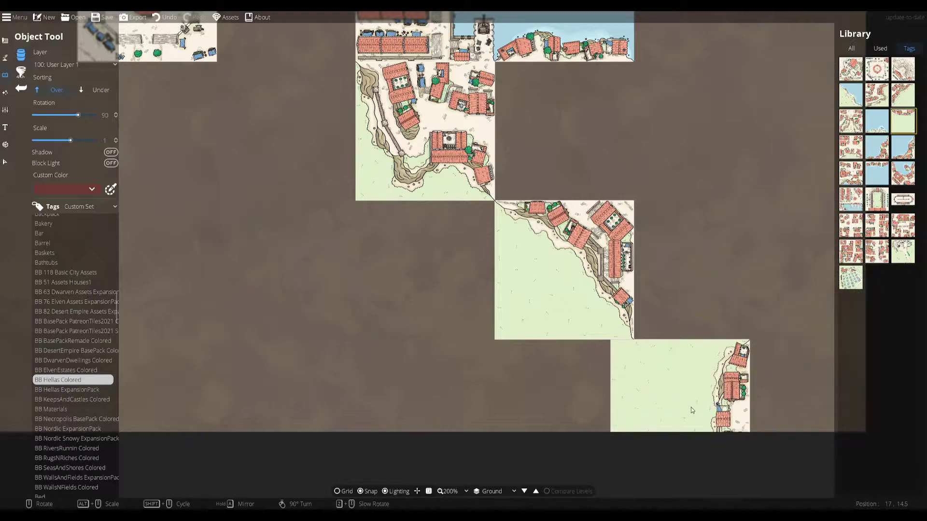
{"action": "scroll", "coordinate": [701, 407], "scroll_direction": "up", "scroll_amount": 1}
{"action": "left_click", "coordinate": [701, 407]}
{"action": "left_click_drag", "start_coordinate": [610, 420], "coordinate": [504, 444]}
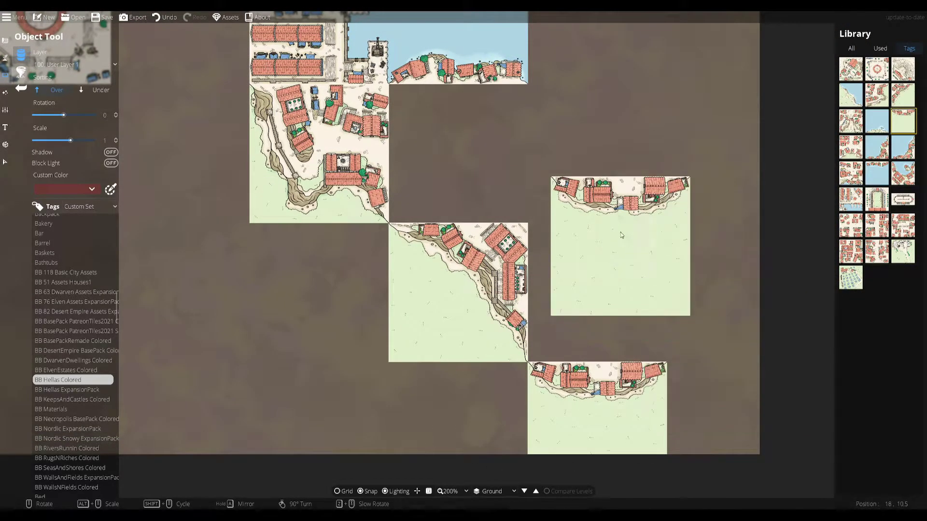
Switch to the selection tool and examine the cliff edges running across the three newly placed town tiles
{"action": "left_click", "coordinate": [5, 163]}
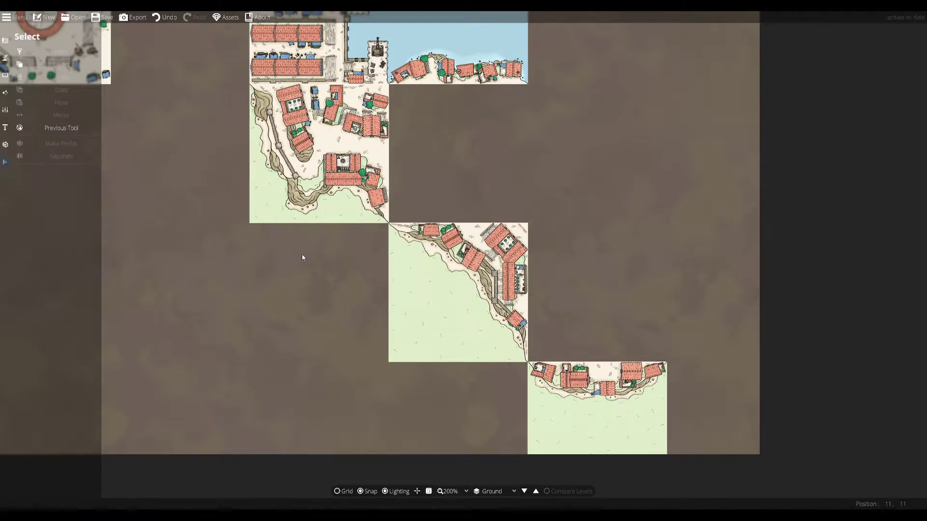
{"action": "scroll", "coordinate": [296, 254], "scroll_direction": "up", "scroll_amount": 1}
{"action": "left_click_drag", "start_coordinate": [296, 254], "coordinate": [377, 297]}
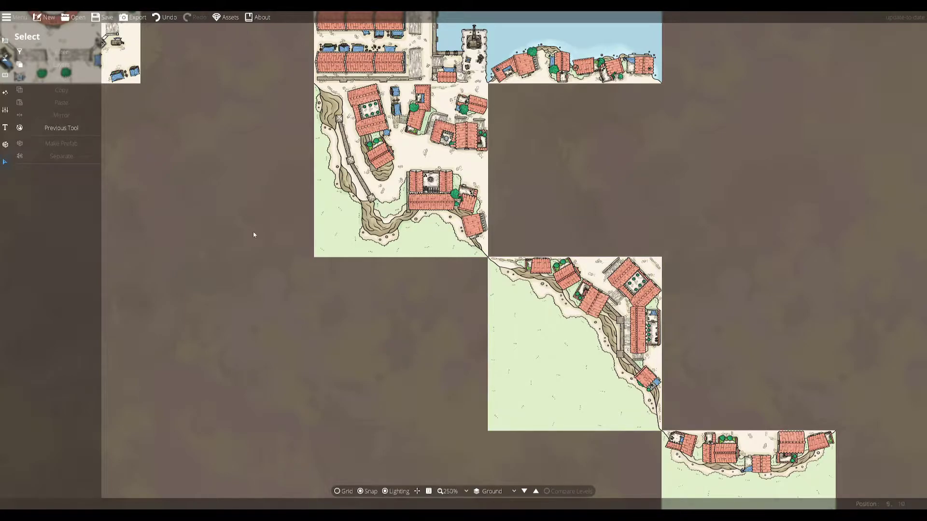
{"action": "left_click_drag", "start_coordinate": [396, 348], "coordinate": [430, 381]}
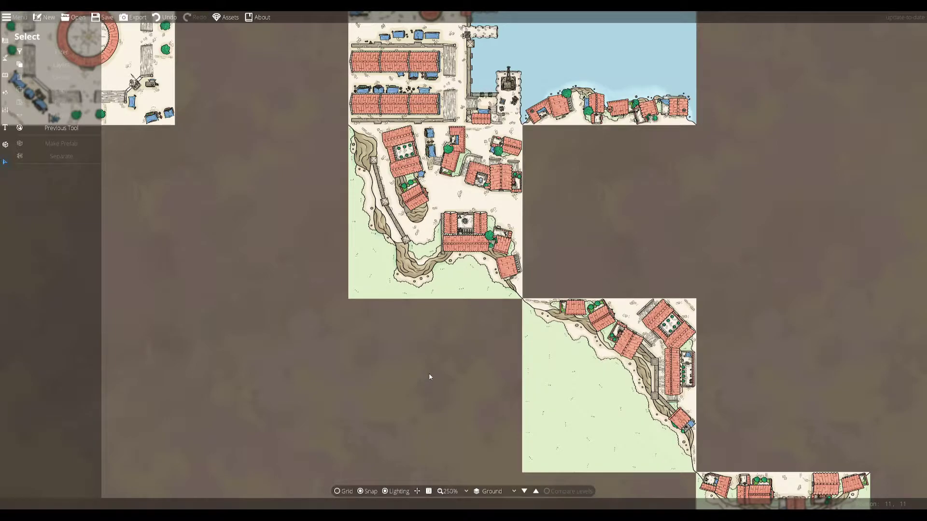
{"action": "left_click_drag", "start_coordinate": [433, 369], "coordinate": [437, 383]}
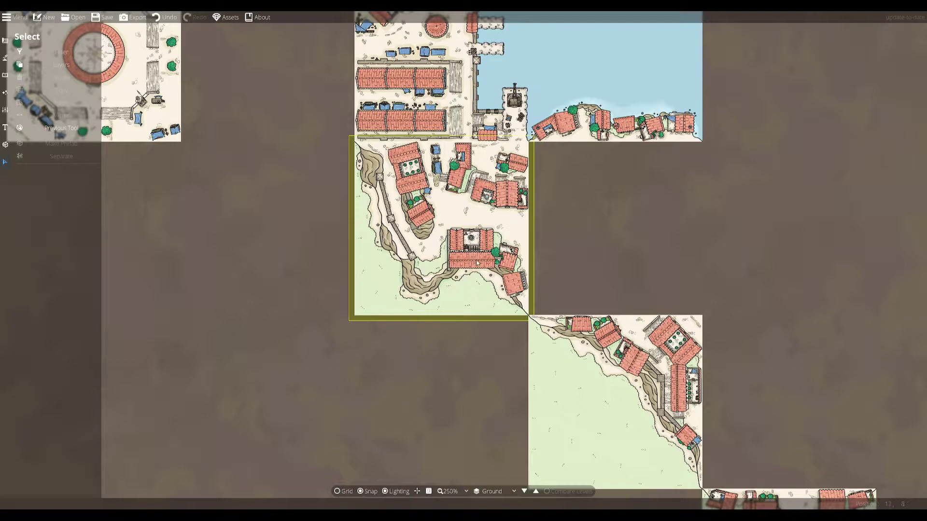
{"action": "left_click_drag", "start_coordinate": [559, 339], "coordinate": [492, 174]}
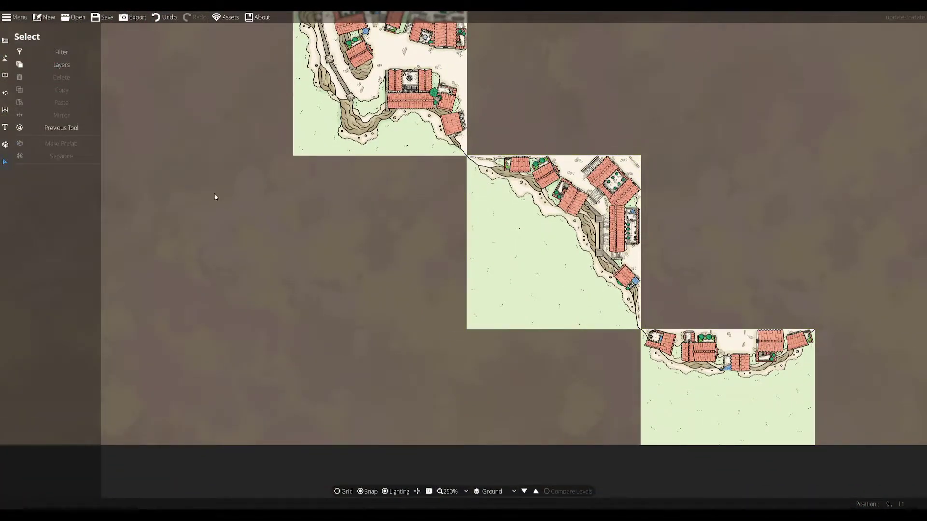
Place the BB Hellas tile with the gated cliff pass, unrotated, in the gap between the Agora and harbour tiles
{"action": "left_click", "coordinate": [5, 76]}
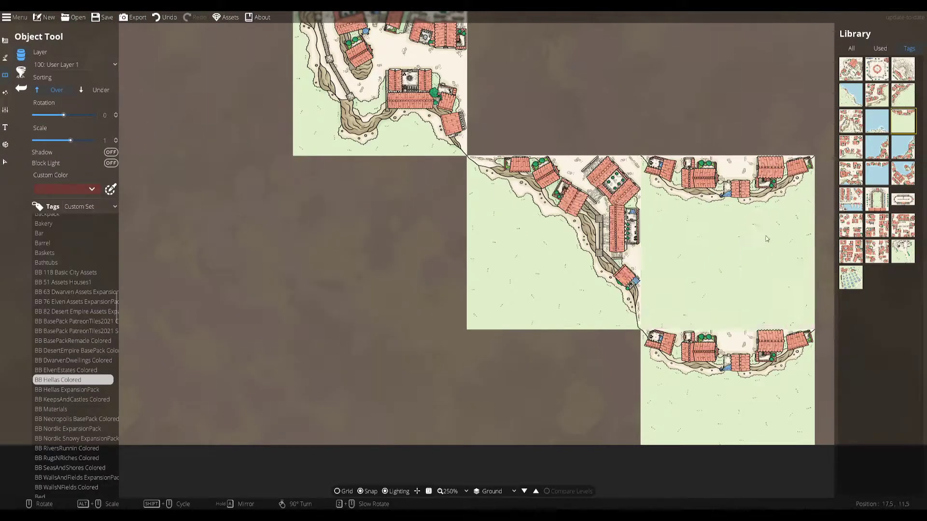
{"action": "mouse_move", "coordinate": [908, 140]}
{"action": "mouse_move", "coordinate": [888, 71]}
{"action": "mouse_move", "coordinate": [857, 97]}
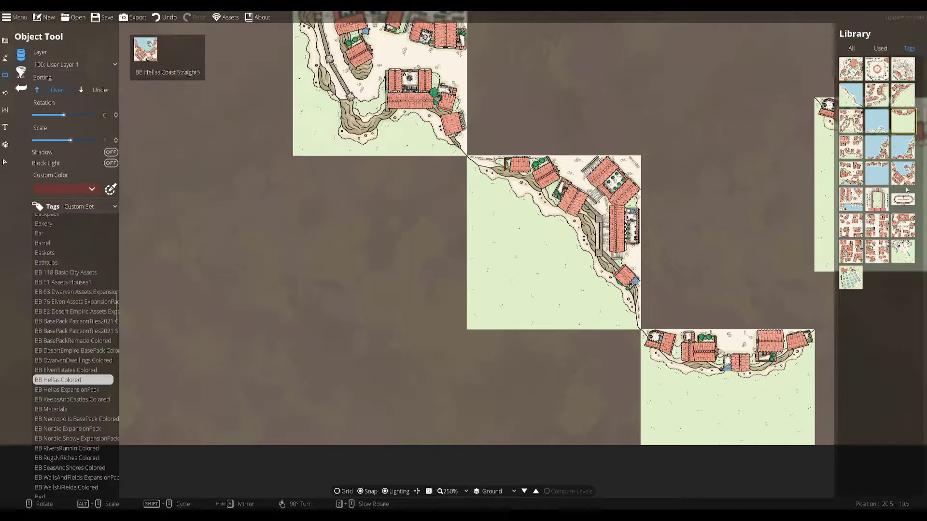
{"action": "mouse_move", "coordinate": [907, 258]}
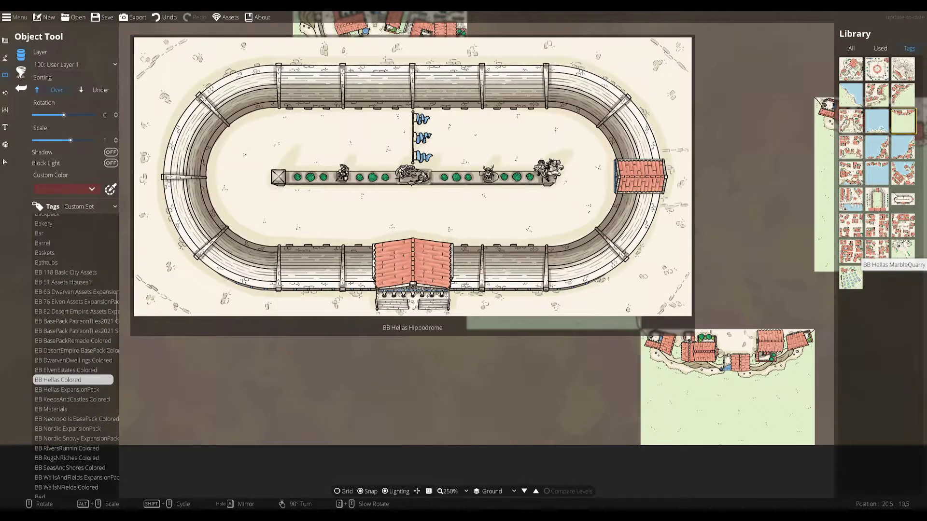
{"action": "mouse_move", "coordinate": [853, 152]}
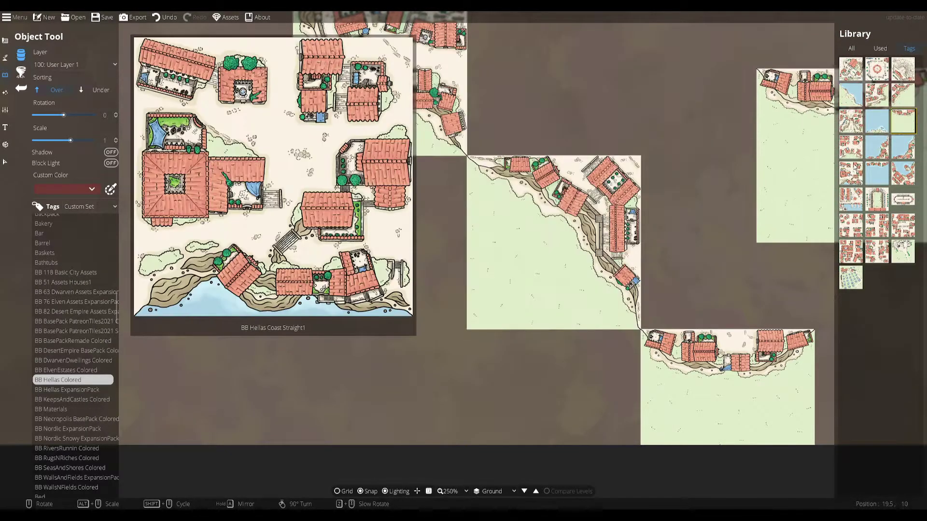
{"action": "left_click", "coordinate": [851, 122]}
{"action": "left_click_drag", "start_coordinate": [699, 273], "coordinate": [564, 254]}
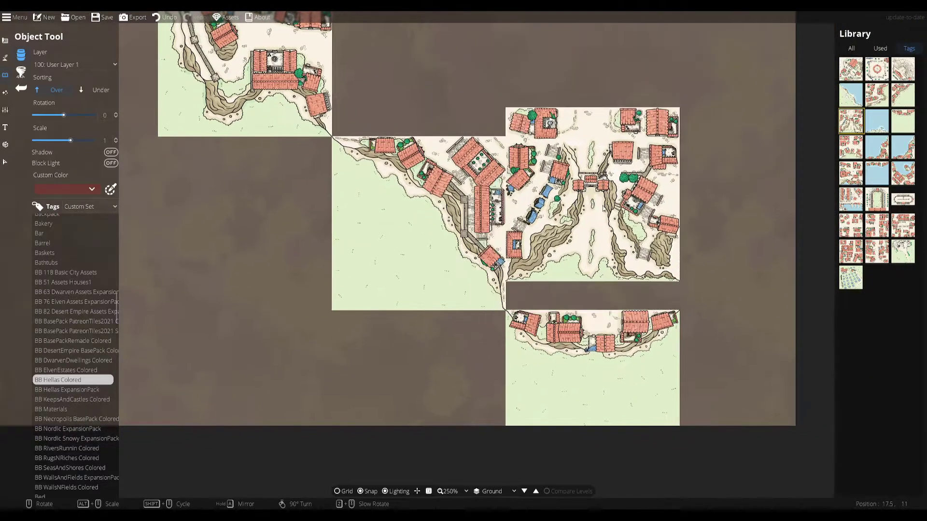
{"action": "left_click_drag", "start_coordinate": [602, 197], "coordinate": [656, 335]}
{"action": "left_click_drag", "start_coordinate": [314, 396], "coordinate": [460, 344]}
{"action": "left_click_drag", "start_coordinate": [243, 224], "coordinate": [396, 362]}
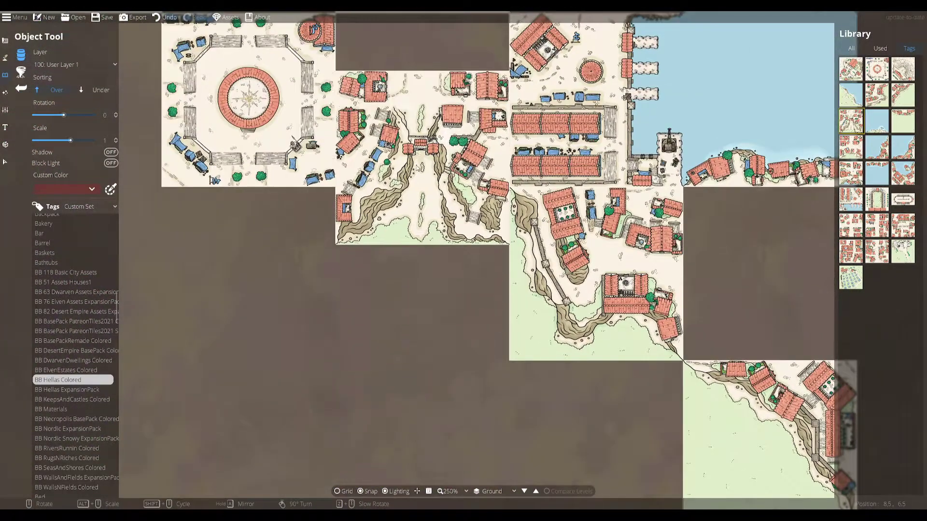
{"action": "left_click", "coordinate": [421, 106]}
{"action": "left_click_drag", "start_coordinate": [421, 106], "coordinate": [449, 199]}
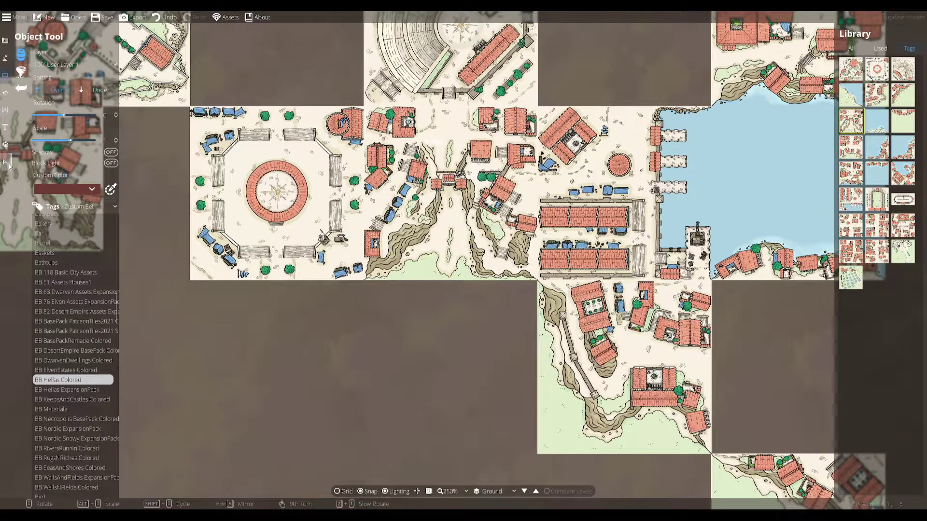
Place the BB Hellas MarbleQuarry tile, rotated -180 degrees, directly below the walled clifftop corner and inspect it up close
{"action": "mouse_move", "coordinate": [904, 251]}
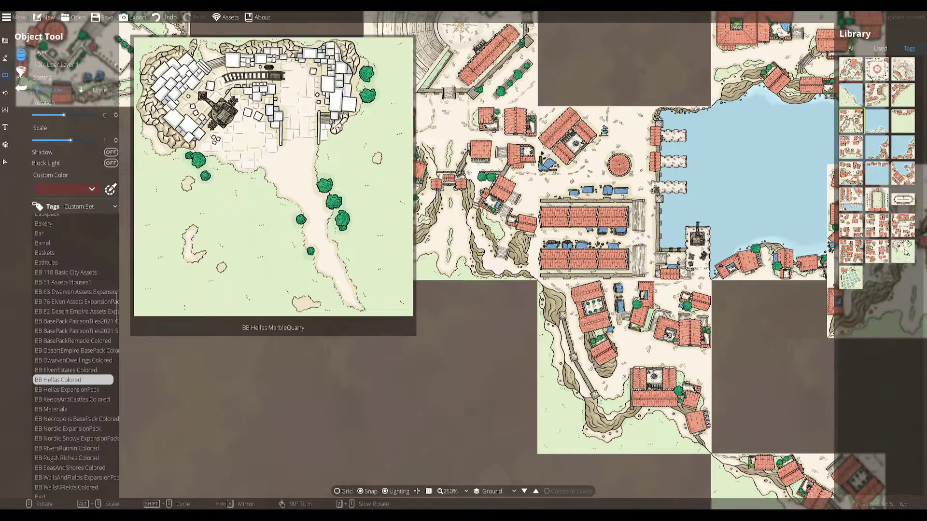
{"action": "left_click_drag", "start_coordinate": [652, 367], "coordinate": [673, 277]}
{"action": "left_click", "coordinate": [905, 253]}
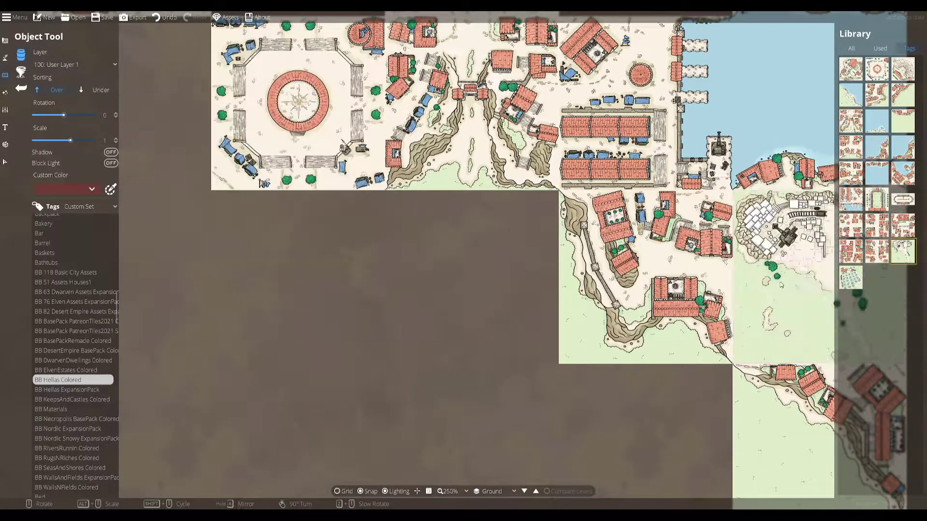
{"action": "scroll", "coordinate": [468, 281], "scroll_direction": "down", "scroll_amount": 6}
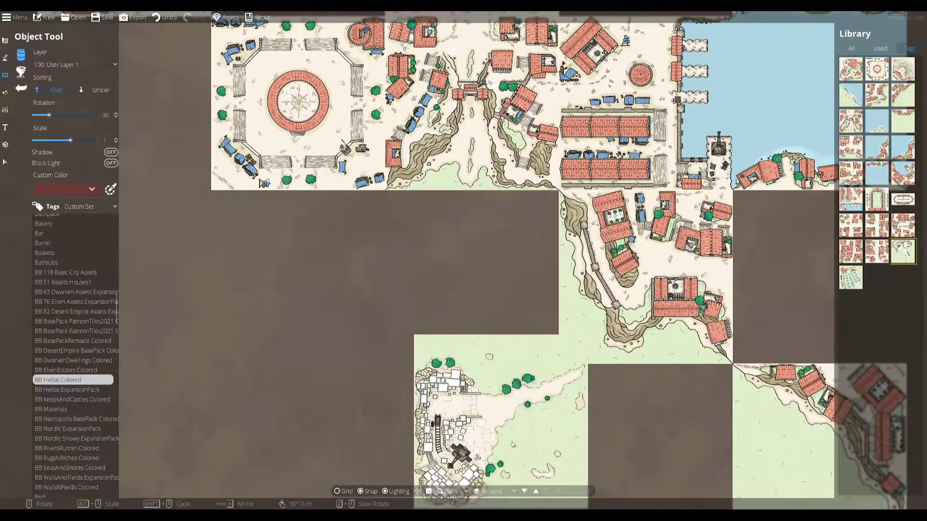
{"action": "left_click_drag", "start_coordinate": [500, 437], "coordinate": [394, 284]}
{"action": "scroll", "coordinate": [536, 301], "scroll_direction": "down", "scroll_amount": 6}
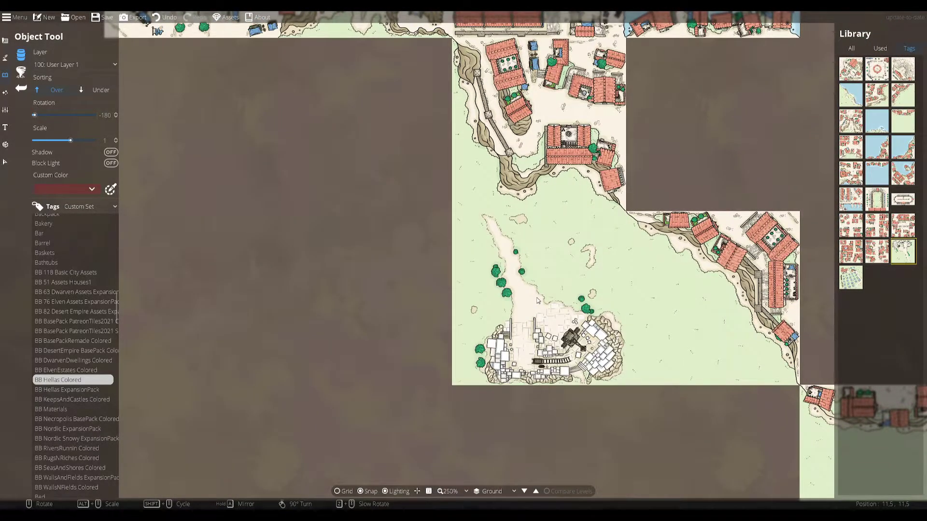
{"action": "left_click", "coordinate": [536, 300]}
{"action": "scroll", "coordinate": [307, 327], "scroll_direction": "up", "scroll_amount": 5}
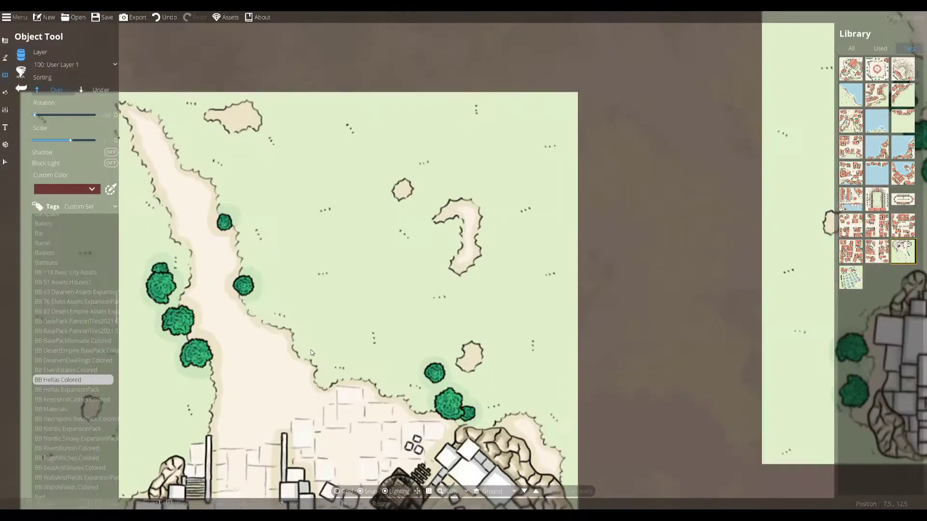
{"action": "left_click", "coordinate": [6, 163]}
{"action": "left_click_drag", "start_coordinate": [635, 311], "coordinate": [103, 292]}
{"action": "scroll", "coordinate": [663, 311], "scroll_direction": "down", "scroll_amount": 6}
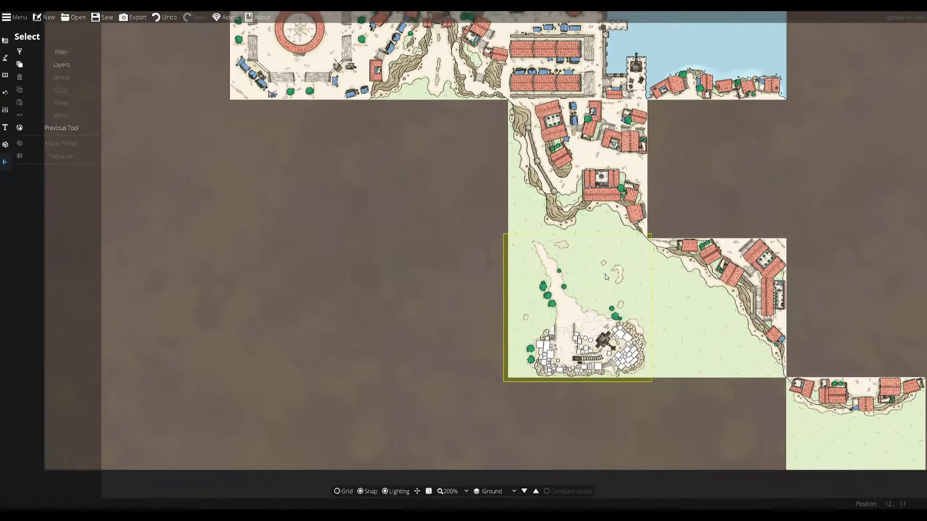
Place the orchard tile to the left of the marble quarry, turned so its farmhouse sits in the lower-left corner
{"action": "left_click", "coordinate": [5, 75]}
{"action": "left_click", "coordinate": [52, 72]}
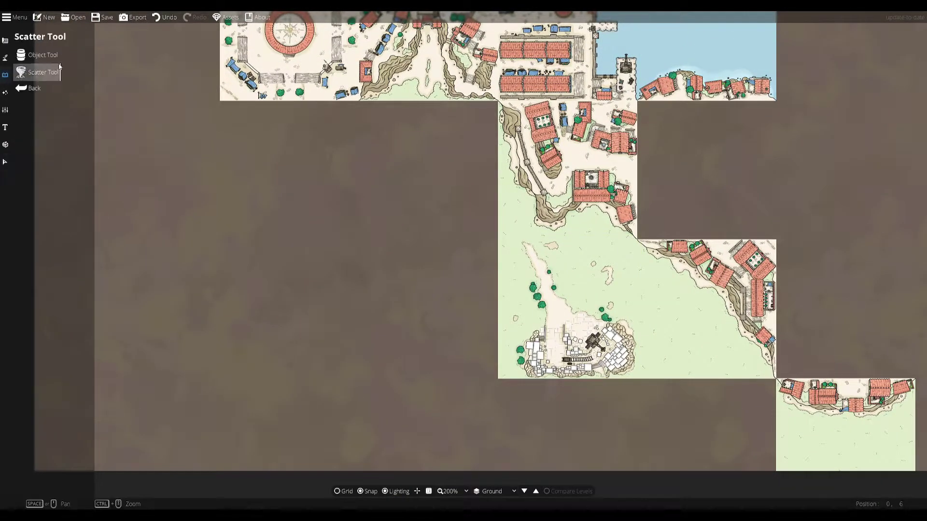
{"action": "left_click", "coordinate": [54, 57]}
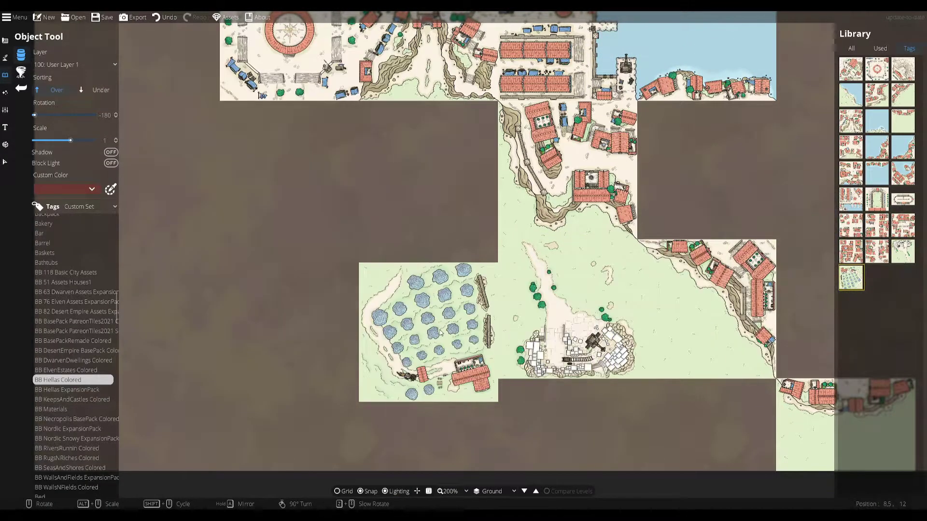
{"action": "scroll", "coordinate": [434, 312], "scroll_direction": "up", "scroll_amount": 6}
{"action": "left_click", "coordinate": [434, 312]}
Switch to the selection tool and examine the orchard, the walled cliffs and the gated pass beside the Agora and harbour
{"action": "left_click", "coordinate": [6, 161]}
{"action": "scroll", "coordinate": [264, 343], "scroll_direction": "up", "scroll_amount": 2}
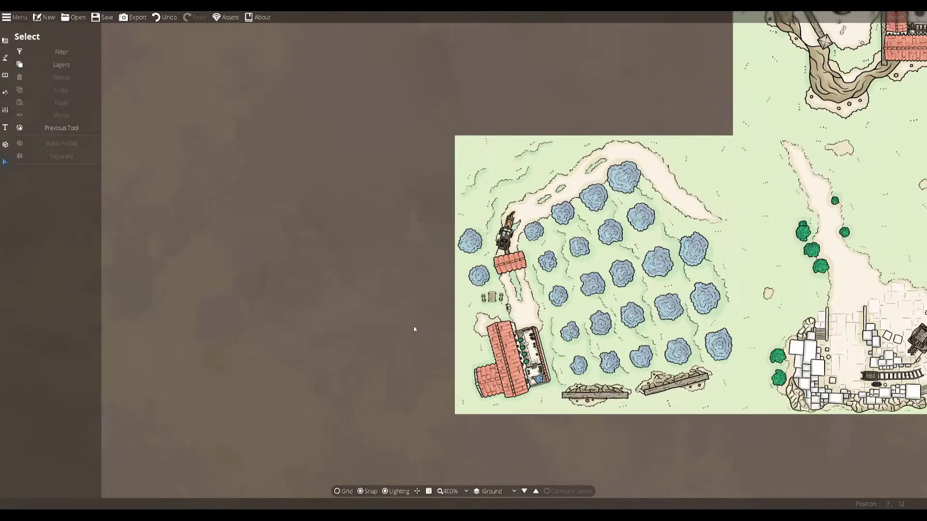
{"action": "left_click_drag", "start_coordinate": [414, 329], "coordinate": [314, 306]}
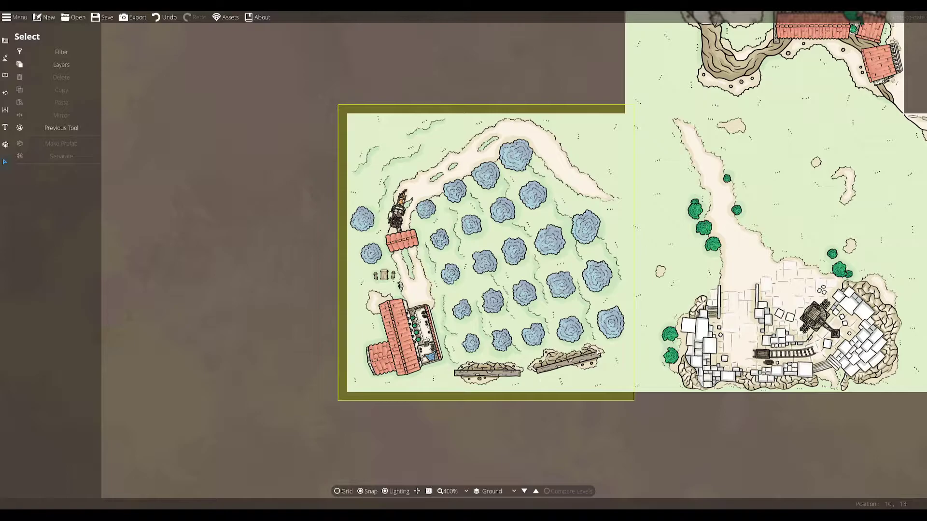
{"action": "scroll", "coordinate": [544, 356], "scroll_direction": "down", "scroll_amount": 2}
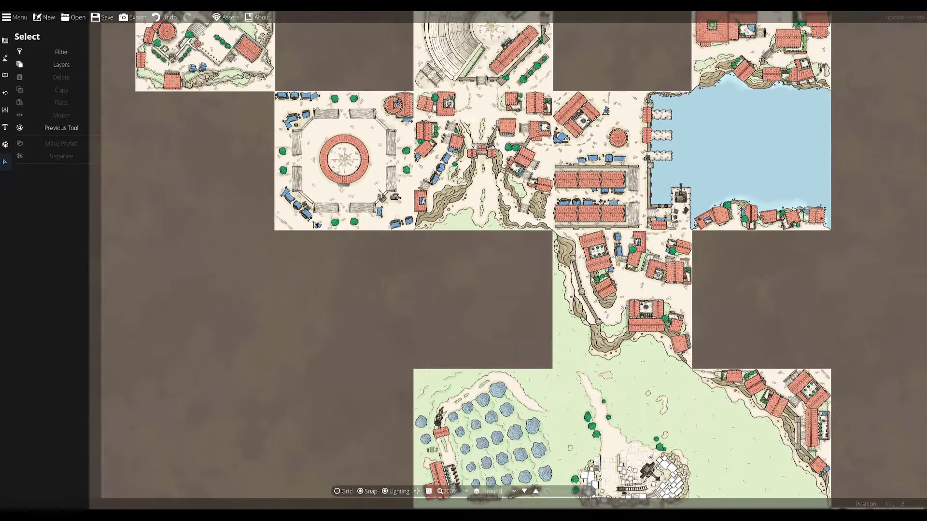
{"action": "scroll", "coordinate": [587, 284], "scroll_direction": "up", "scroll_amount": 2}
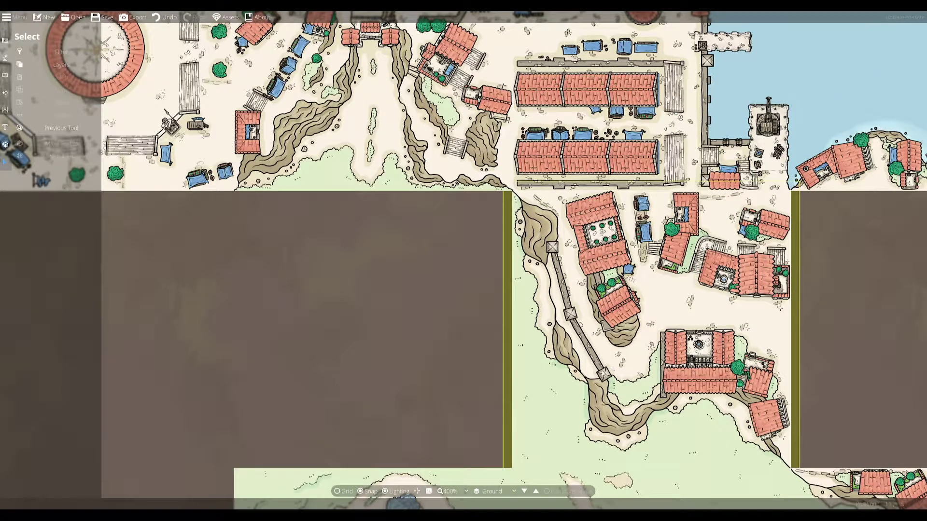
{"action": "left_click_drag", "start_coordinate": [375, 252], "coordinate": [436, 369]}
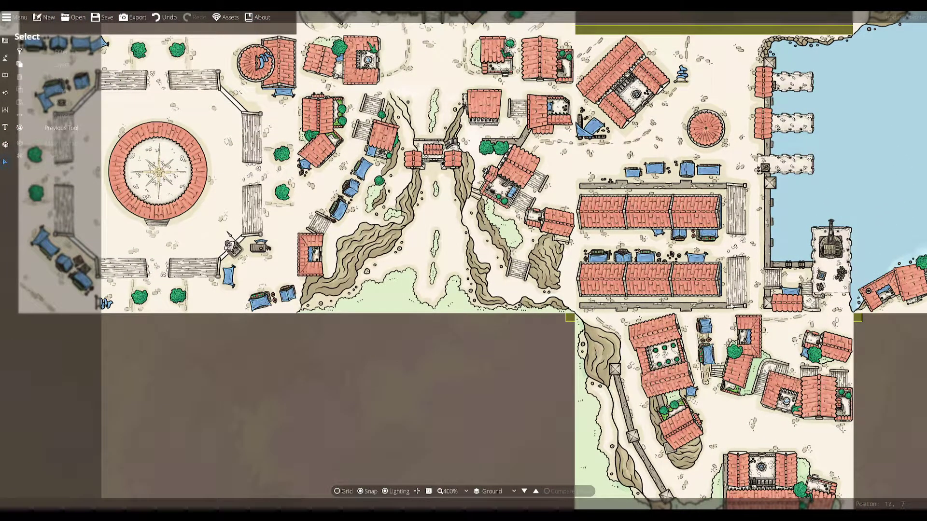
{"action": "left_click_drag", "start_coordinate": [725, 302], "coordinate": [696, 350]}
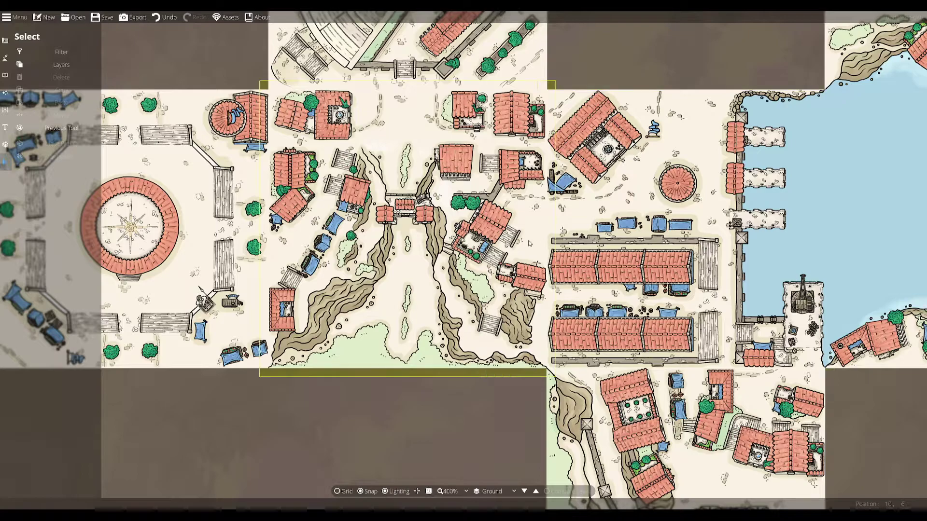
Examine how the gated pass, Agora, amphitheatre and temple tiles line up, and review the whole map layout
{"action": "left_click_drag", "start_coordinate": [427, 212], "coordinate": [590, 293]}
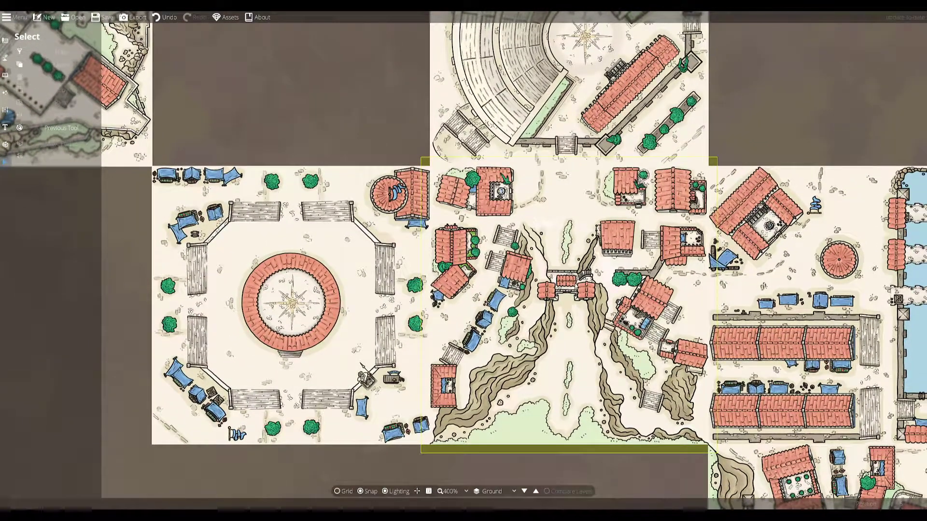
{"action": "left_click_drag", "start_coordinate": [623, 149], "coordinate": [558, 267]}
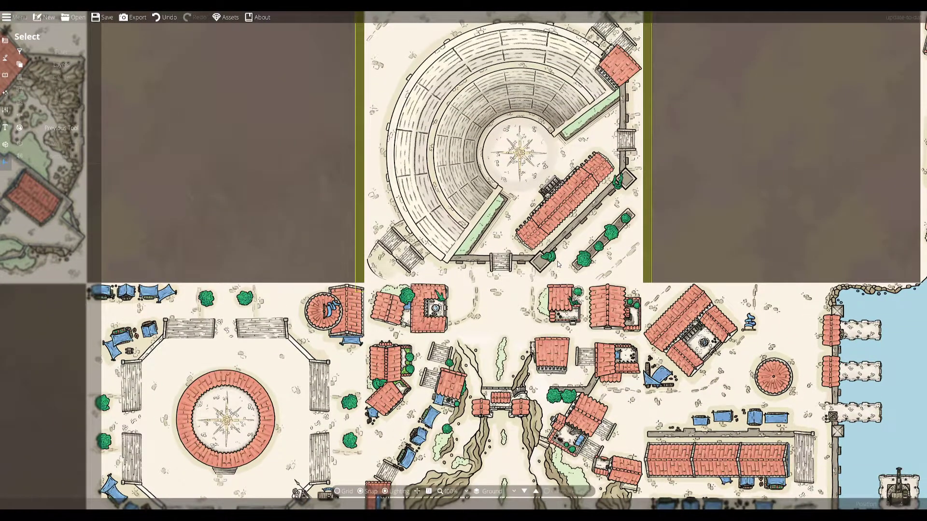
{"action": "left_click_drag", "start_coordinate": [232, 333], "coordinate": [650, 317]}
{"action": "left_click_drag", "start_coordinate": [576, 151], "coordinate": [634, 239]}
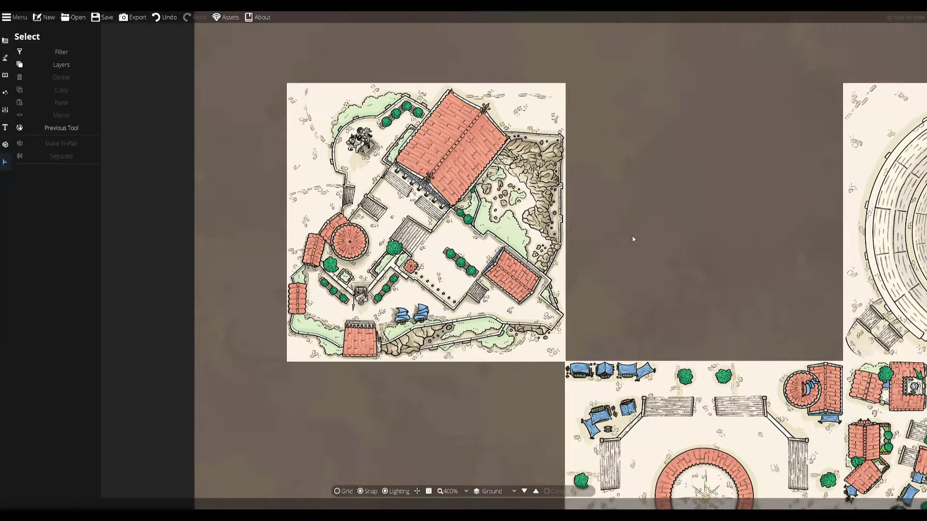
{"action": "left_click_drag", "start_coordinate": [642, 449], "coordinate": [344, 94]}
{"action": "left_click_drag", "start_coordinate": [753, 270], "coordinate": [361, 43]}
{"action": "left_click_drag", "start_coordinate": [430, 389], "coordinate": [440, 354]}
{"action": "scroll", "coordinate": [542, 241], "scroll_direction": "down", "scroll_amount": 2}
{"action": "scroll", "coordinate": [541, 242], "scroll_direction": "down", "scroll_amount": 2}
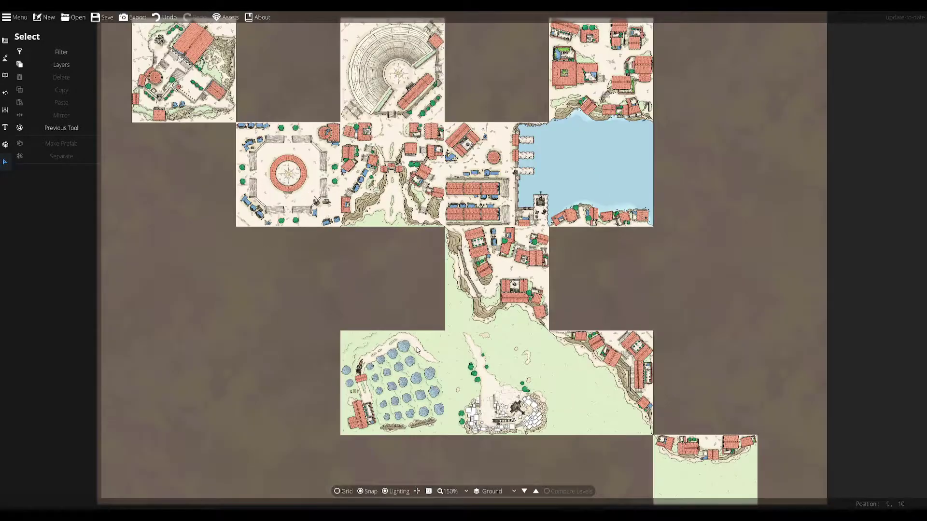
{"action": "scroll", "coordinate": [414, 342], "scroll_direction": "up", "scroll_amount": 2}
{"action": "left_click_drag", "start_coordinate": [365, 322], "coordinate": [431, 316]}
Choose the BB Hellas stadium tile and rotate it to -180 degrees, testing it beside the Agora
{"action": "left_click", "coordinate": [6, 75]}
{"action": "left_click", "coordinate": [41, 53]}
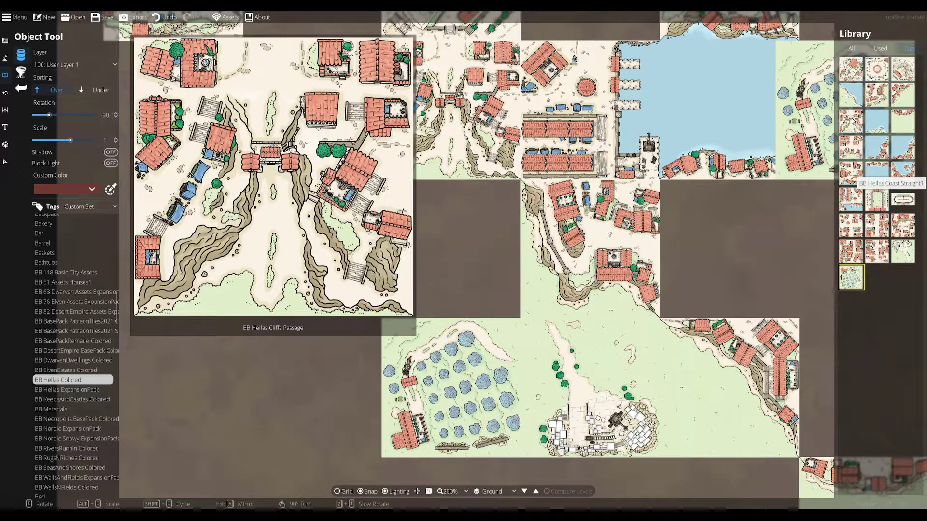
{"action": "left_click", "coordinate": [878, 205]}
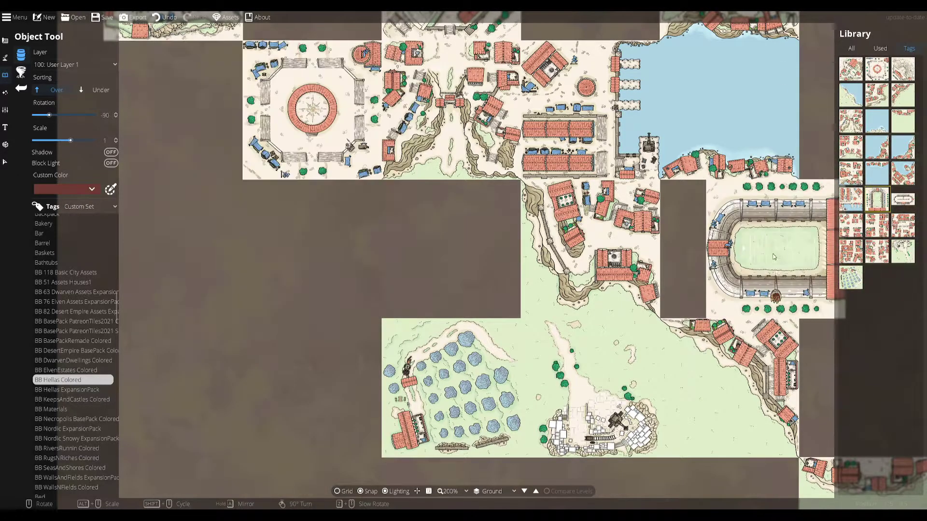
{"action": "left_click_drag", "start_coordinate": [729, 258], "coordinate": [796, 328]}
{"action": "left_click_drag", "start_coordinate": [288, 320], "coordinate": [403, 310]}
{"action": "scroll", "coordinate": [330, 240], "scroll_direction": "down", "scroll_amount": 6}
{"action": "scroll", "coordinate": [330, 238], "scroll_direction": "down", "scroll_amount": 2}
{"action": "scroll", "coordinate": [334, 229], "scroll_direction": "up", "scroll_amount": 3}
{"action": "scroll", "coordinate": [342, 215], "scroll_direction": "down", "scroll_amount": 1}
{"action": "left_click_drag", "start_coordinate": [352, 220], "coordinate": [270, 251]}
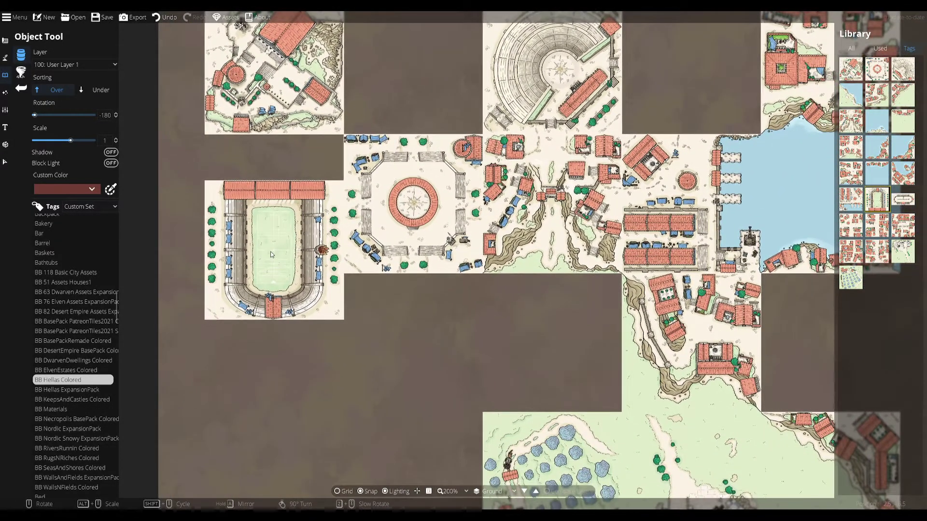
Switch to the selection tool and examine the gated pass, amphitheatre, harbour and clifftop tiles and the gaps between them
{"action": "left_click", "coordinate": [5, 163]}
{"action": "left_click_drag", "start_coordinate": [545, 144], "coordinate": [410, 180]}
{"action": "scroll", "coordinate": [367, 175], "scroll_direction": "up", "scroll_amount": 1}
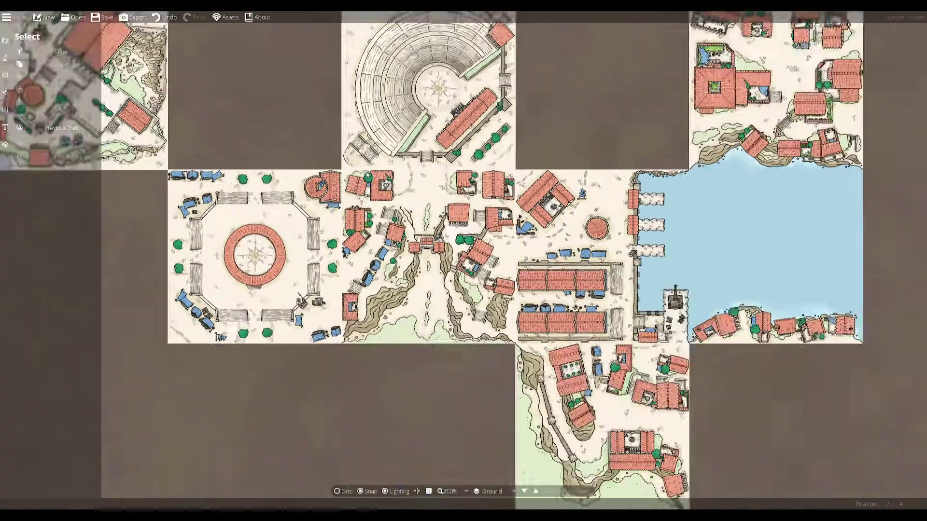
{"action": "scroll", "coordinate": [368, 175], "scroll_direction": "up", "scroll_amount": 2}
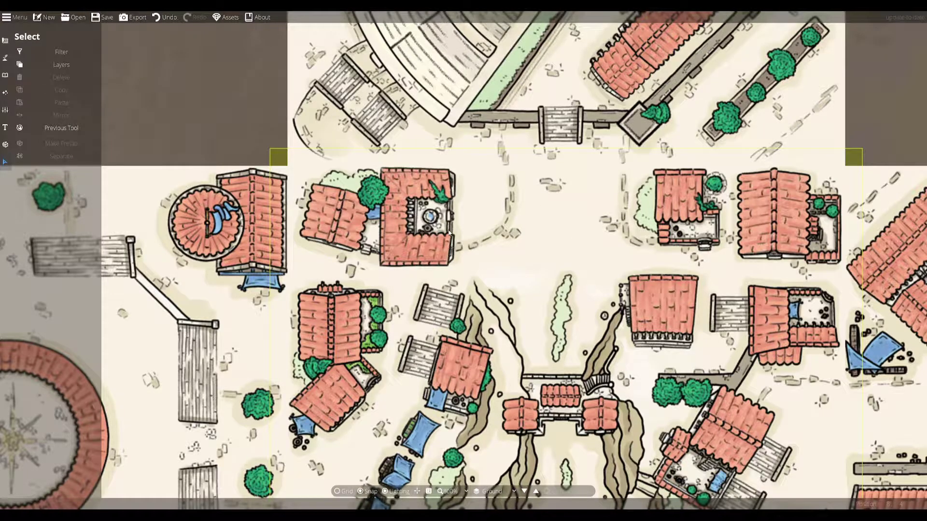
{"action": "scroll", "coordinate": [443, 243], "scroll_direction": "down", "scroll_amount": 2}
{"action": "left_click_drag", "start_coordinate": [642, 173], "coordinate": [481, 231]}
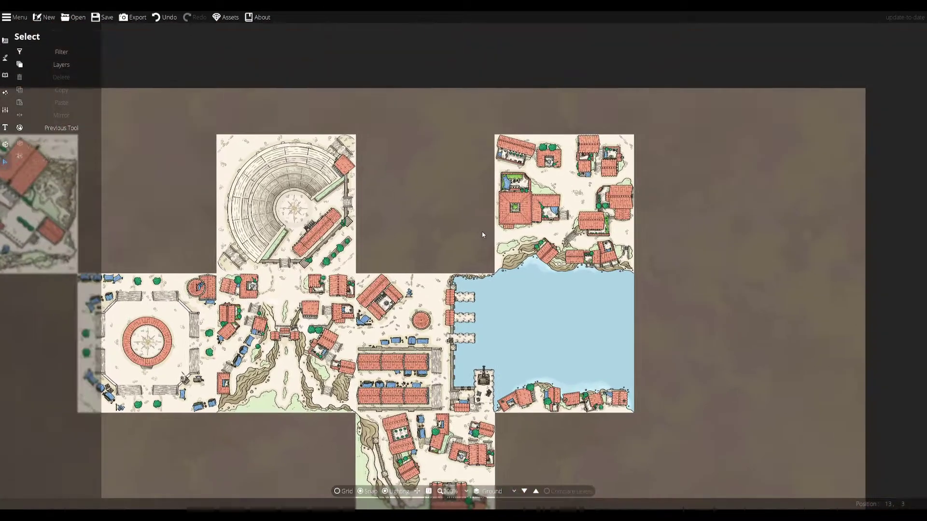
{"action": "scroll", "coordinate": [518, 216], "scroll_direction": "up", "scroll_amount": 1}
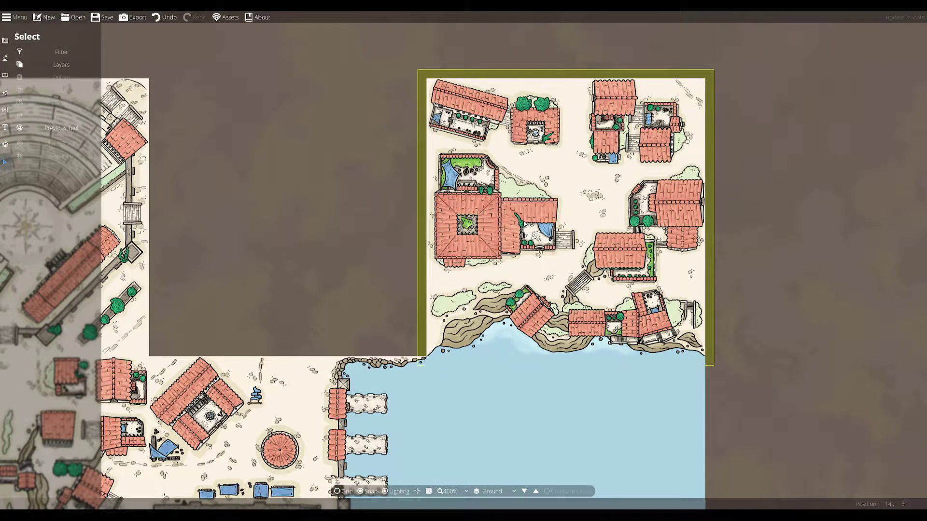
{"action": "scroll", "coordinate": [523, 224], "scroll_direction": "down", "scroll_amount": 3}
{"action": "left_click_drag", "start_coordinate": [337, 378], "coordinate": [498, 215]}
{"action": "scroll", "coordinate": [478, 246], "scroll_direction": "up", "scroll_amount": 2}
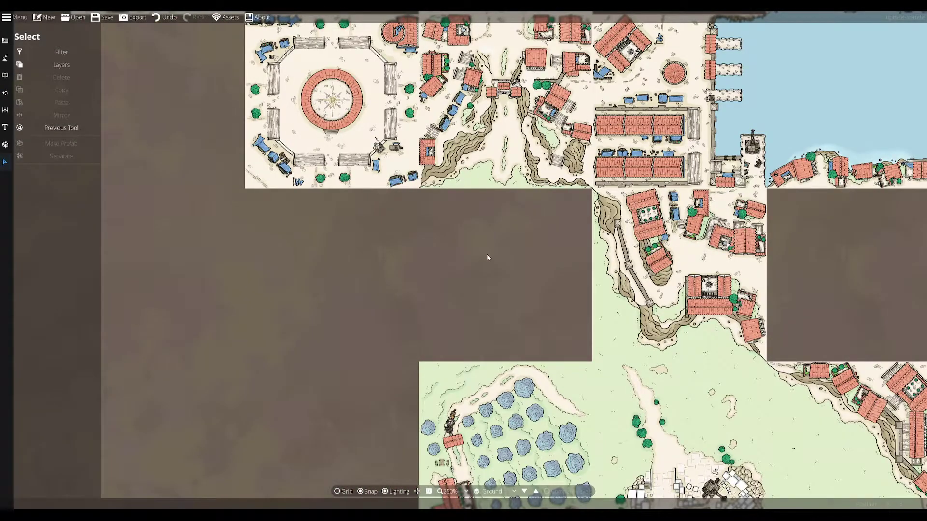
{"action": "scroll", "coordinate": [490, 254], "scroll_direction": "down", "scroll_amount": 1}
{"action": "left_click_drag", "start_coordinate": [492, 253], "coordinate": [458, 244]}
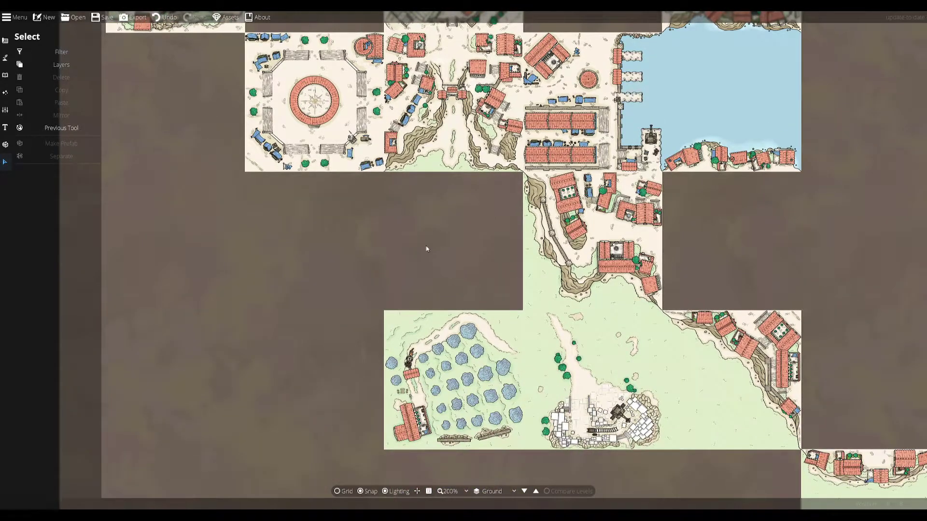
Place the stadium tile, rotated -180 degrees, diagonally below and to the left of the Agora tile
{"action": "left_click", "coordinate": [4, 75]}
{"action": "left_click", "coordinate": [36, 55]}
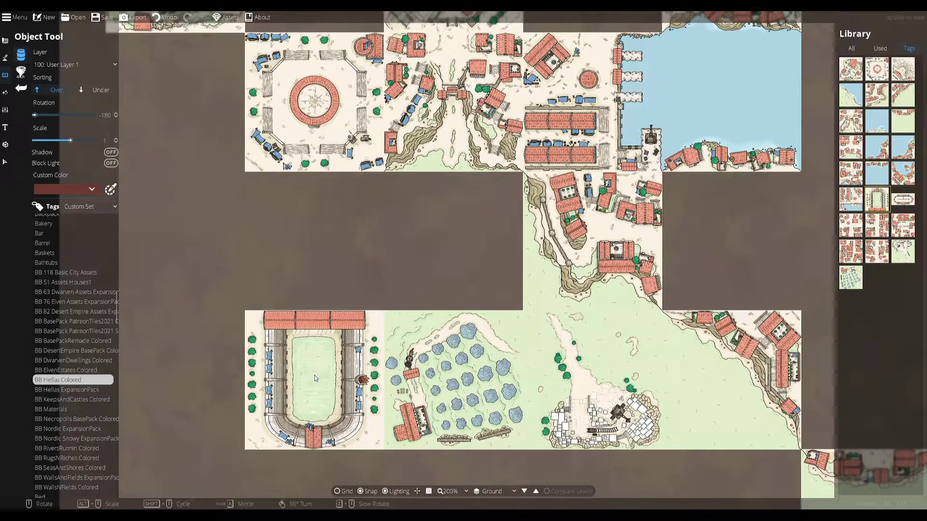
{"action": "left_click_drag", "start_coordinate": [310, 247], "coordinate": [420, 331]}
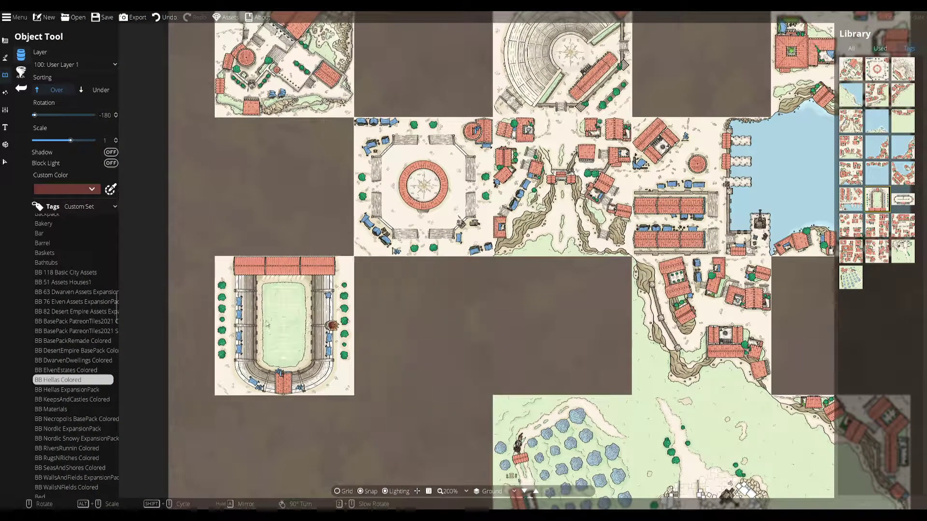
{"action": "scroll", "coordinate": [283, 191], "scroll_direction": "down", "scroll_amount": 1}
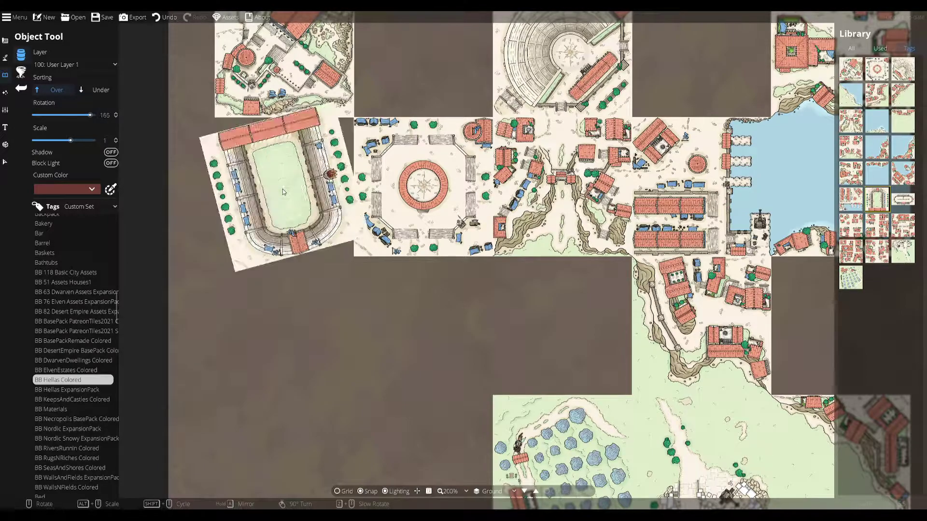
{"action": "scroll", "coordinate": [283, 192], "scroll_direction": "down", "scroll_amount": 5}
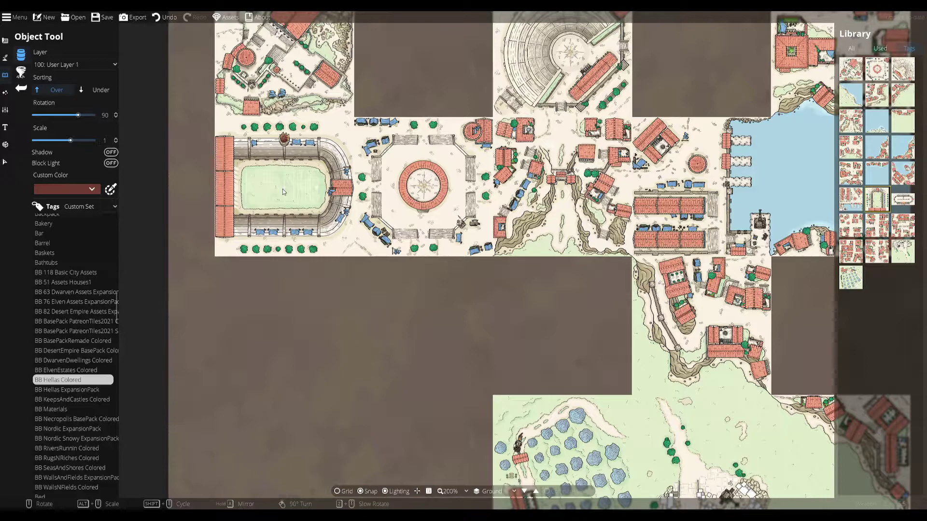
{"action": "left_click", "coordinate": [283, 190]}
{"action": "scroll", "coordinate": [280, 188], "scroll_direction": "down", "scroll_amount": 6}
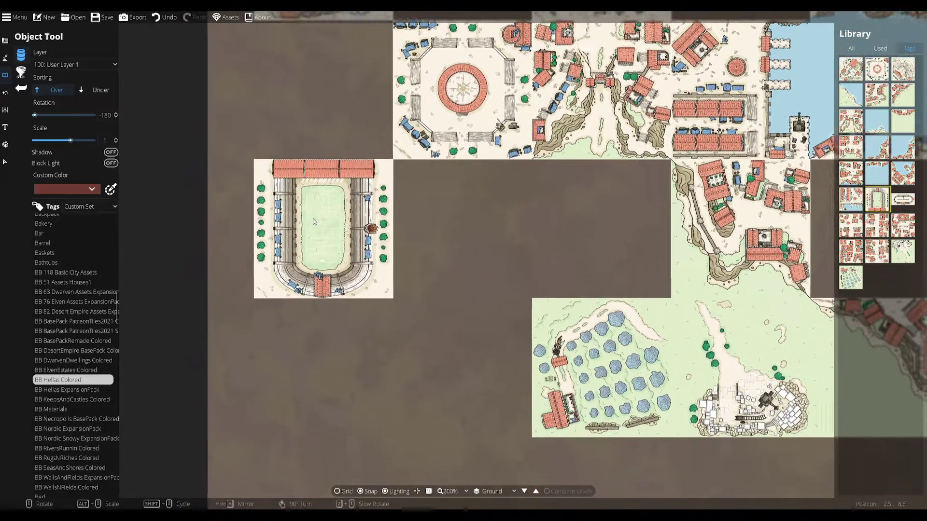
{"action": "left_click_drag", "start_coordinate": [313, 219], "coordinate": [365, 240]}
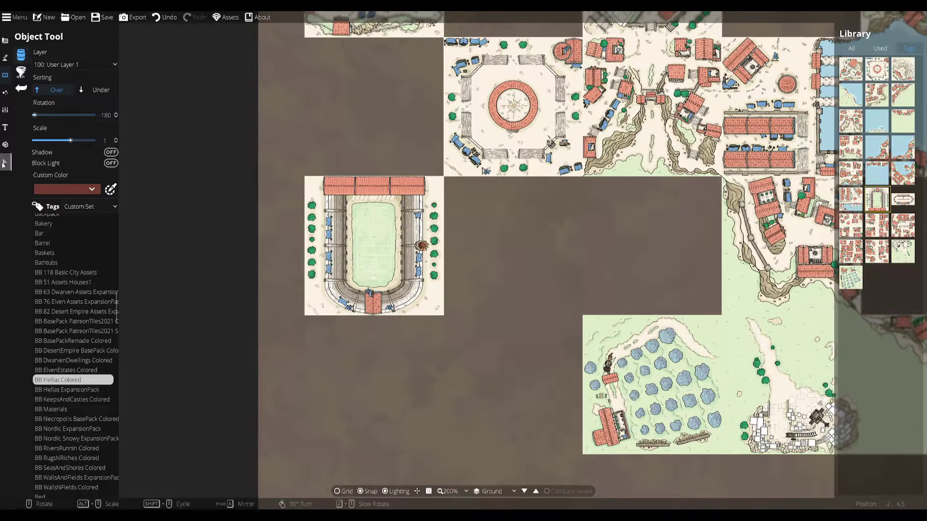
Switch to the selection tool and examine the stadium's field, stands, roofed stand and brazier up close
{"action": "key", "text": "v"}
{"action": "scroll", "coordinate": [372, 271], "scroll_direction": "up", "scroll_amount": 1}
{"action": "scroll", "coordinate": [371, 271], "scroll_direction": "up", "scroll_amount": 4}
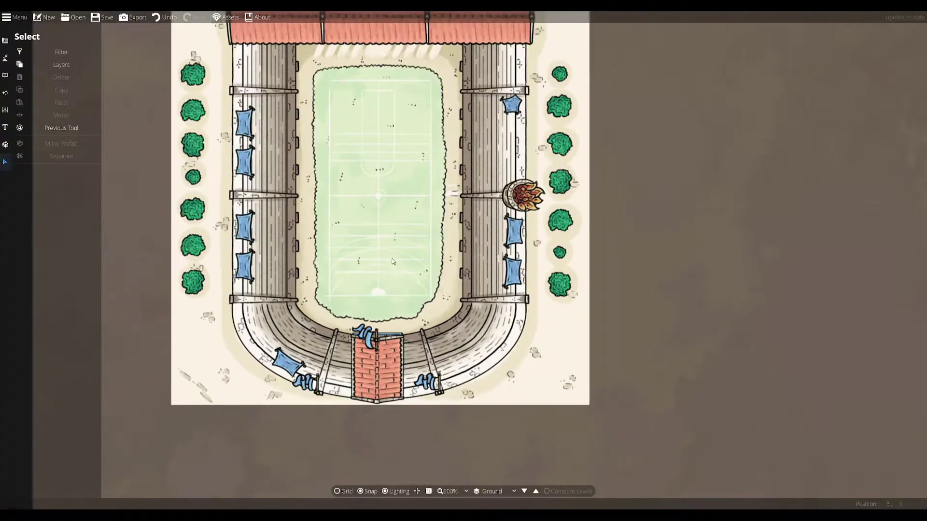
{"action": "left_click_drag", "start_coordinate": [390, 263], "coordinate": [426, 311]}
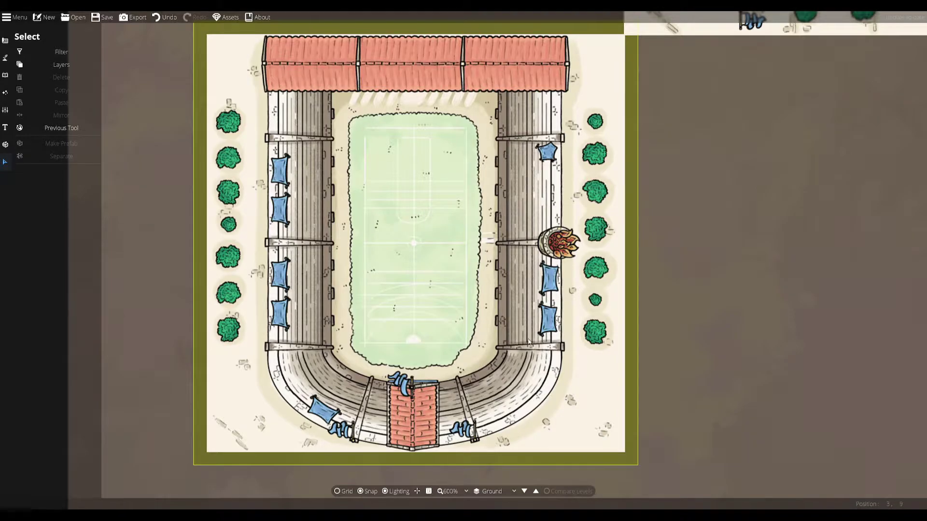
{"action": "scroll", "coordinate": [530, 341], "scroll_direction": "down", "scroll_amount": 2}
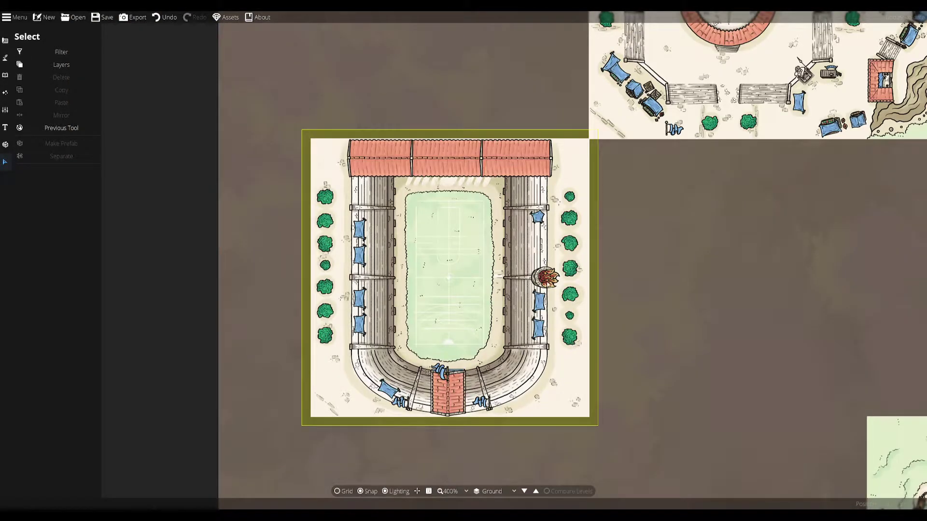
{"action": "scroll", "coordinate": [546, 281], "scroll_direction": "up", "scroll_amount": 2}
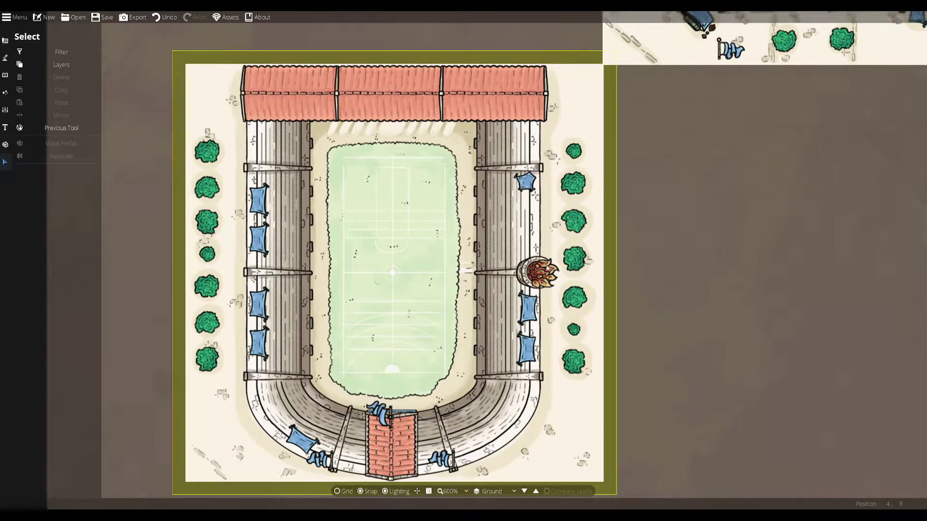
{"action": "scroll", "coordinate": [517, 259], "scroll_direction": "down", "scroll_amount": 2}
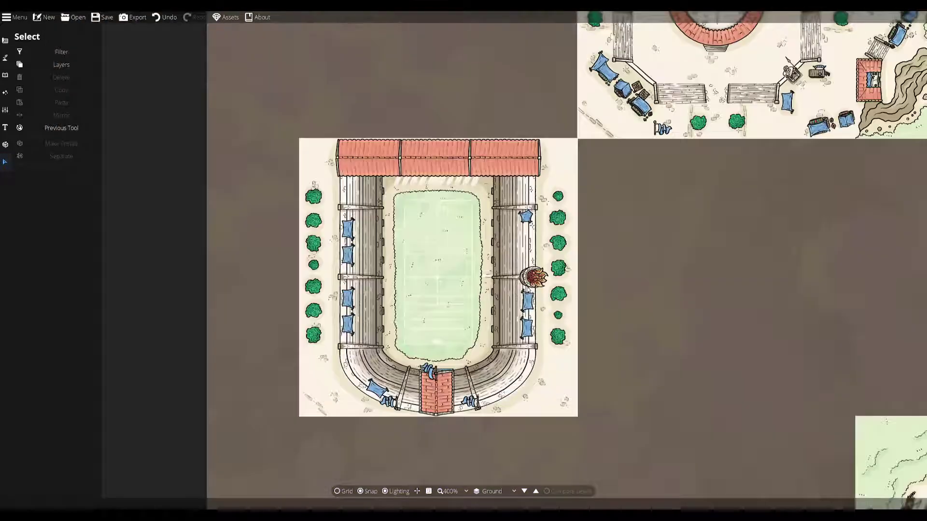
{"action": "scroll", "coordinate": [601, 310], "scroll_direction": "down", "scroll_amount": 1}
{"action": "left_click_drag", "start_coordinate": [600, 311], "coordinate": [486, 287]}
{"action": "left_click", "coordinate": [436, 285]}
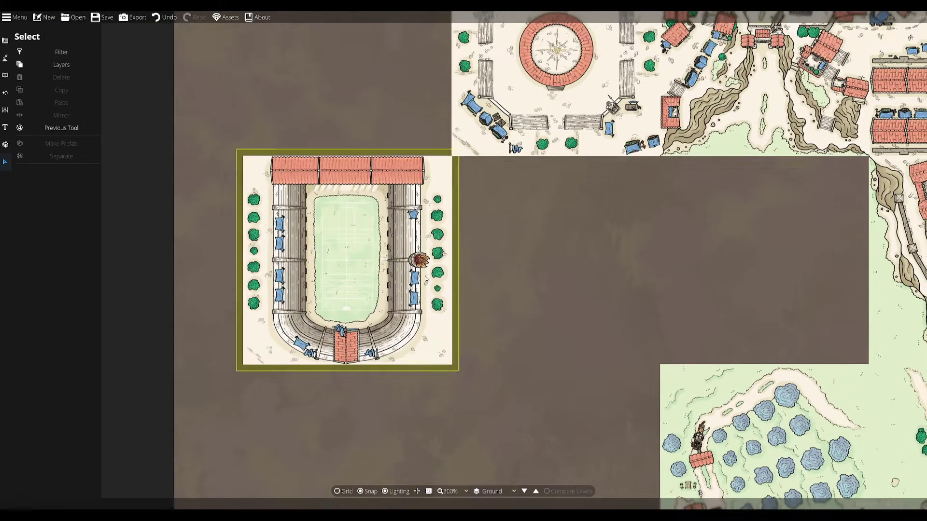
Place the BB Hellas Hippodrome tile, rotated to 0 degrees, directly below the stadium and to the left of the orchard
{"action": "left_click", "coordinate": [5, 75]}
{"action": "left_click", "coordinate": [34, 55]}
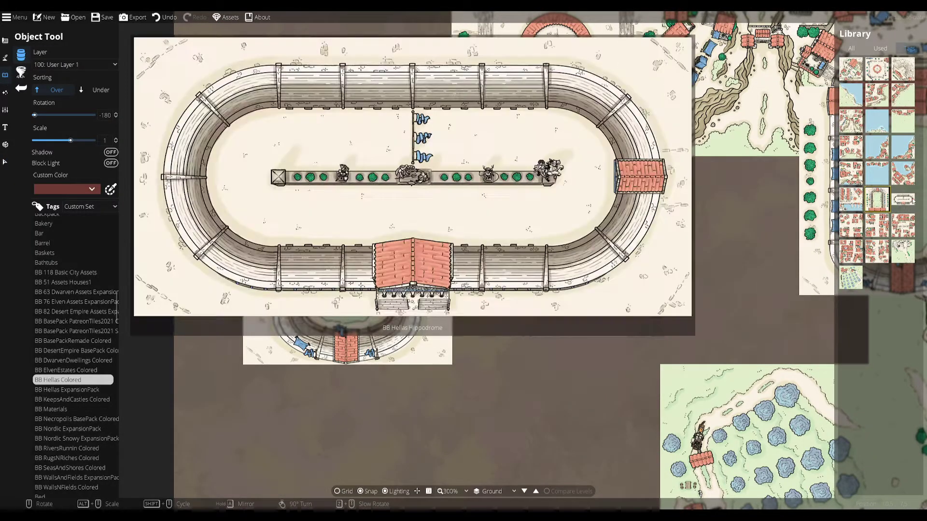
{"action": "left_click", "coordinate": [903, 199]}
{"action": "left_click", "coordinate": [669, 271]}
{"action": "left_click_drag", "start_coordinate": [669, 271], "coordinate": [516, 190]}
{"action": "scroll", "coordinate": [516, 190], "scroll_direction": "down", "scroll_amount": 1}
{"action": "scroll", "coordinate": [379, 352], "scroll_direction": "down", "scroll_amount": 4}
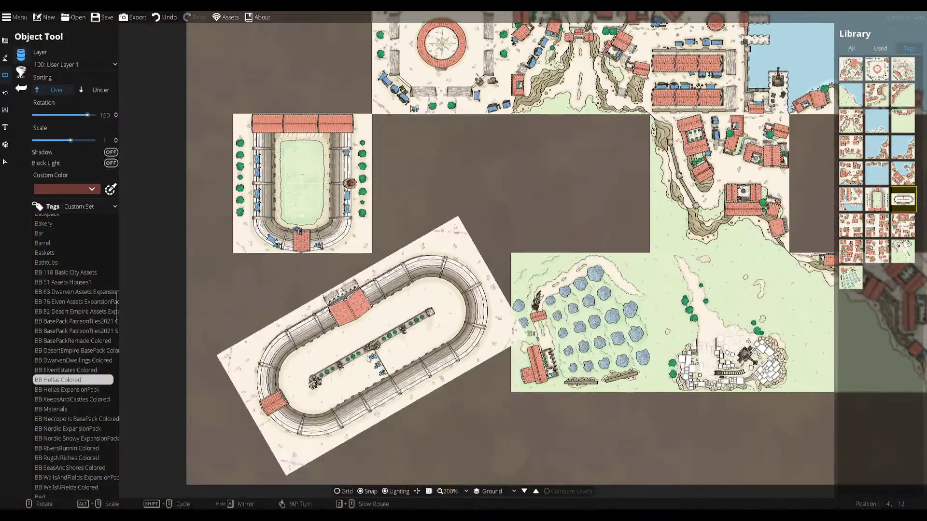
{"action": "scroll", "coordinate": [379, 358], "scroll_direction": "up", "scroll_amount": 8}
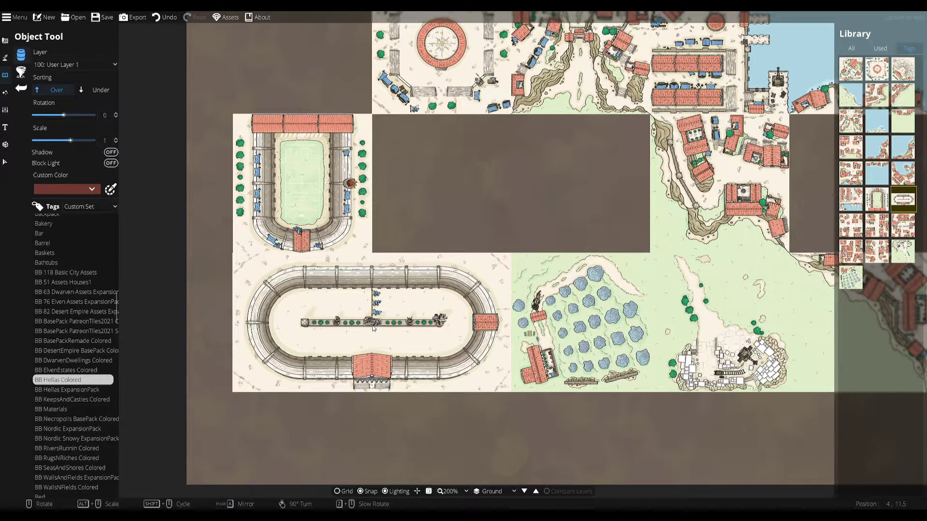
{"action": "scroll", "coordinate": [373, 327], "scroll_direction": "down", "scroll_amount": 2}
{"action": "left_click", "coordinate": [372, 325]}
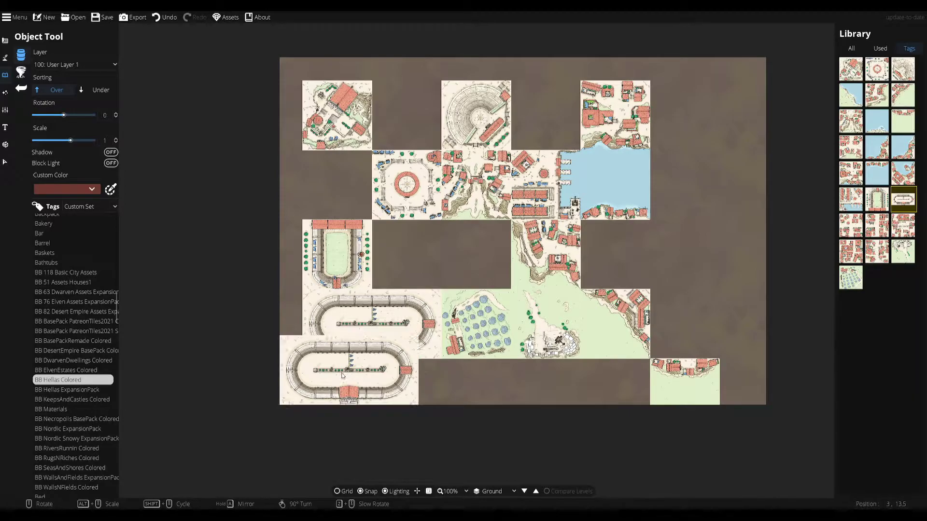
Switch to the selection tool and examine the Hippodrome's track, central barrier and edges against the stadium and orchard
{"action": "left_click", "coordinate": [5, 162]}
{"action": "scroll", "coordinate": [368, 329], "scroll_direction": "up", "scroll_amount": 4}
{"action": "scroll", "coordinate": [369, 331], "scroll_direction": "up", "scroll_amount": 1}
{"action": "left_click_drag", "start_coordinate": [391, 331], "coordinate": [458, 297]}
{"action": "scroll", "coordinate": [458, 298], "scroll_direction": "down", "scroll_amount": 1}
{"action": "left_click", "coordinate": [458, 300]}
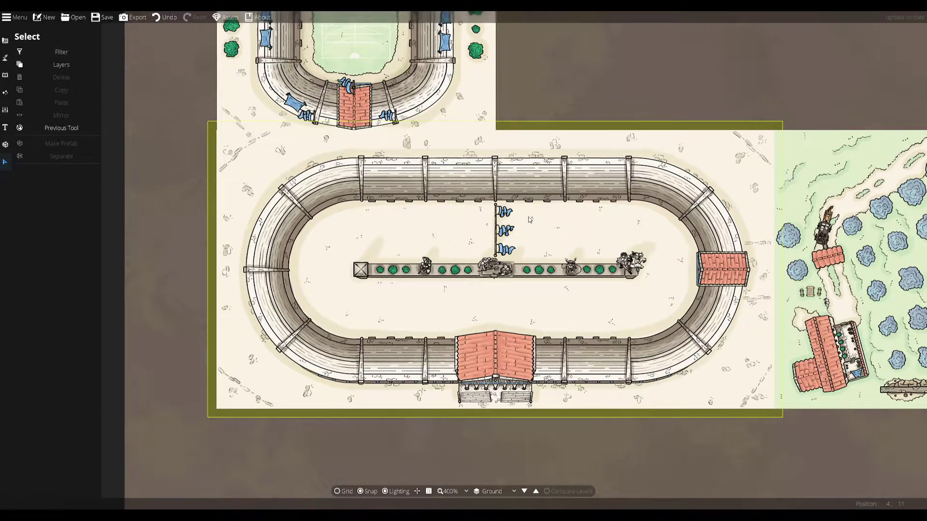
{"action": "scroll", "coordinate": [525, 279], "scroll_direction": "up", "scroll_amount": 2}
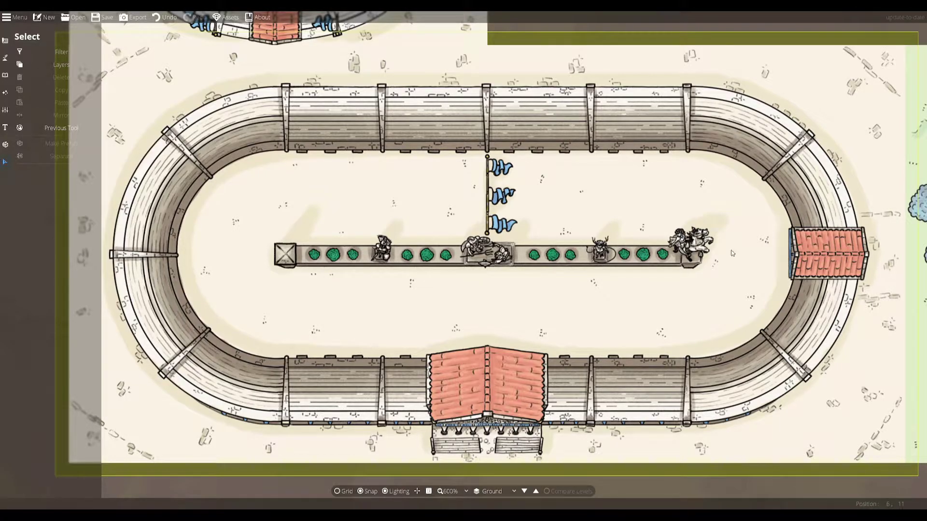
{"action": "left_click_drag", "start_coordinate": [671, 307], "coordinate": [639, 292]}
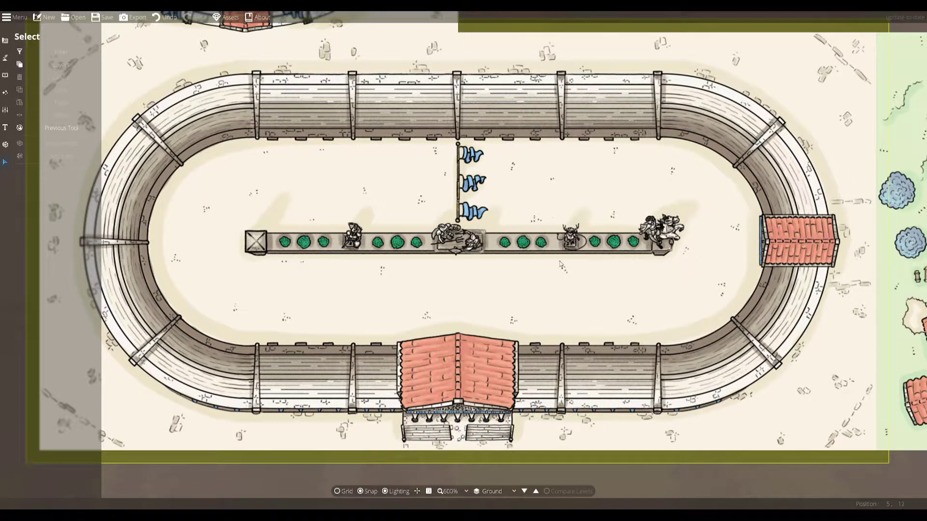
{"action": "scroll", "coordinate": [604, 212], "scroll_direction": "down", "scroll_amount": 8}
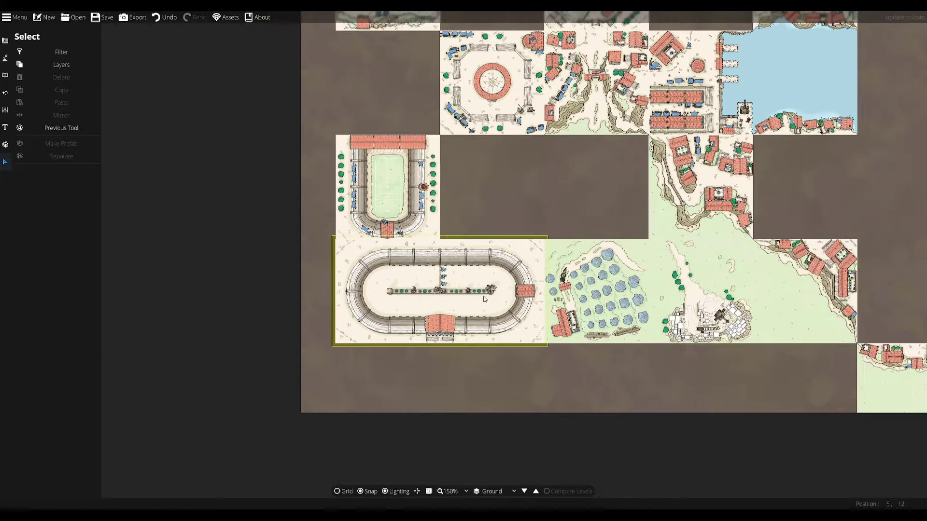
{"action": "left_click_drag", "start_coordinate": [516, 303], "coordinate": [465, 313]}
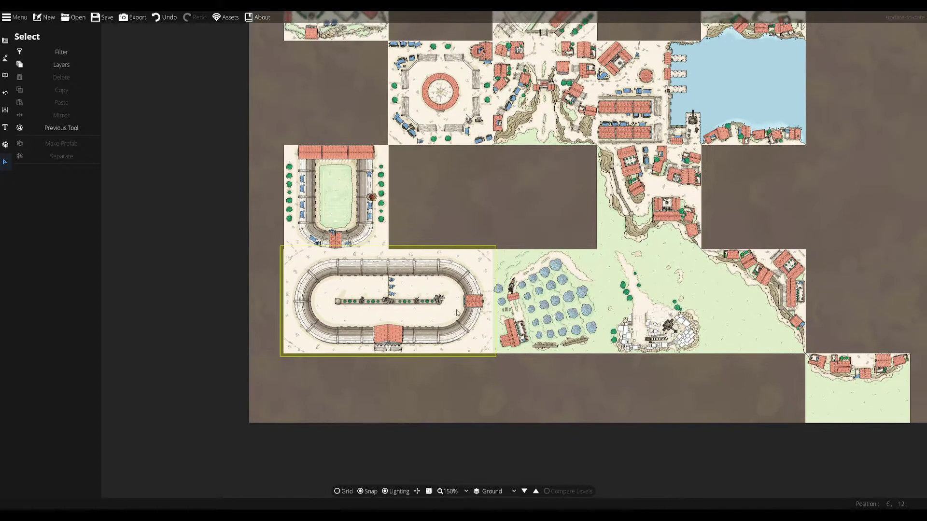
{"action": "scroll", "coordinate": [423, 316], "scroll_direction": "up", "scroll_amount": 2}
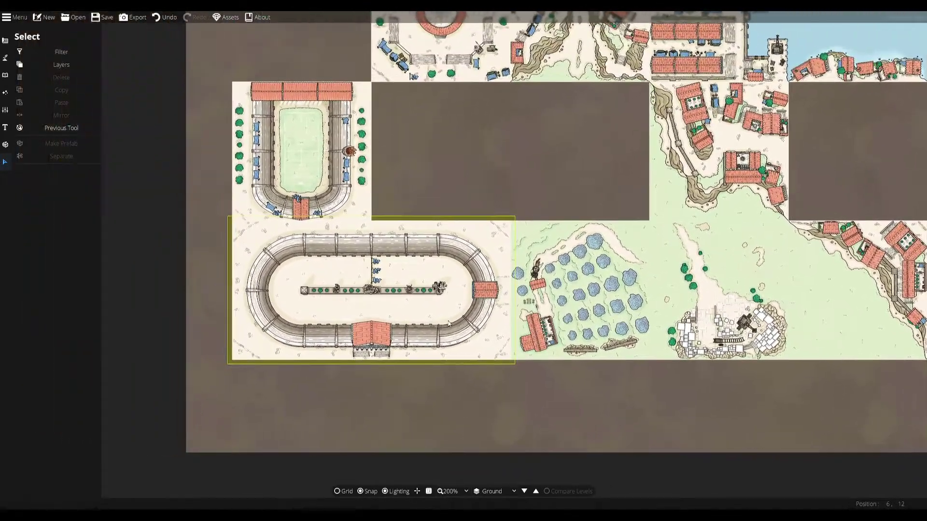
Preview the BB Hellas Docks tile, rotated to -90 degrees, in the empty area beside the harbour
{"action": "left_click", "coordinate": [6, 75]}
{"action": "left_click", "coordinate": [35, 56]}
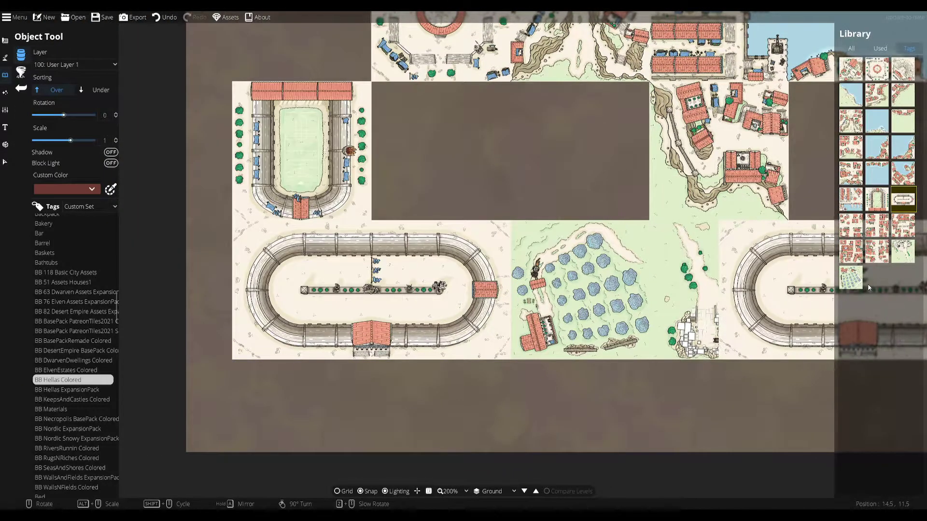
{"action": "left_click", "coordinate": [851, 200]}
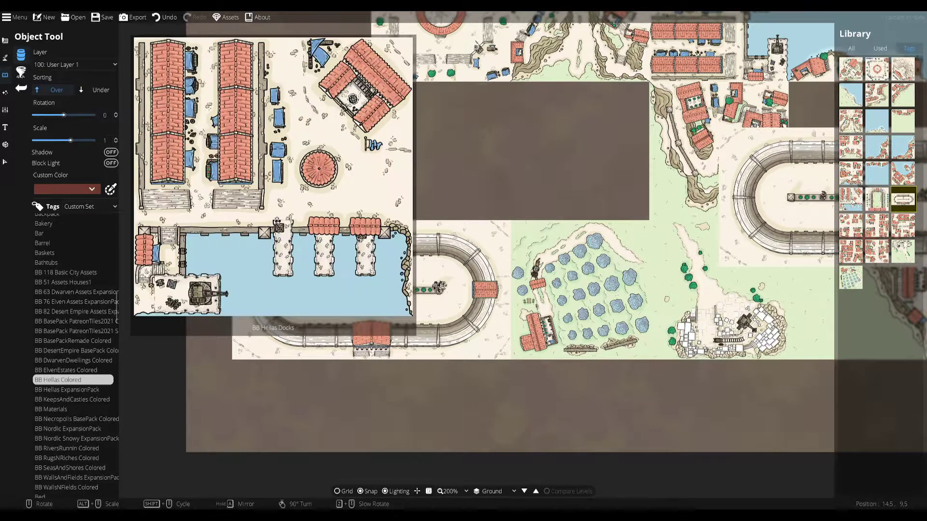
{"action": "left_click_drag", "start_coordinate": [556, 151], "coordinate": [369, 294]}
{"action": "scroll", "coordinate": [598, 178], "scroll_direction": "down", "scroll_amount": 6}
{"action": "left_click", "coordinate": [540, 149]}
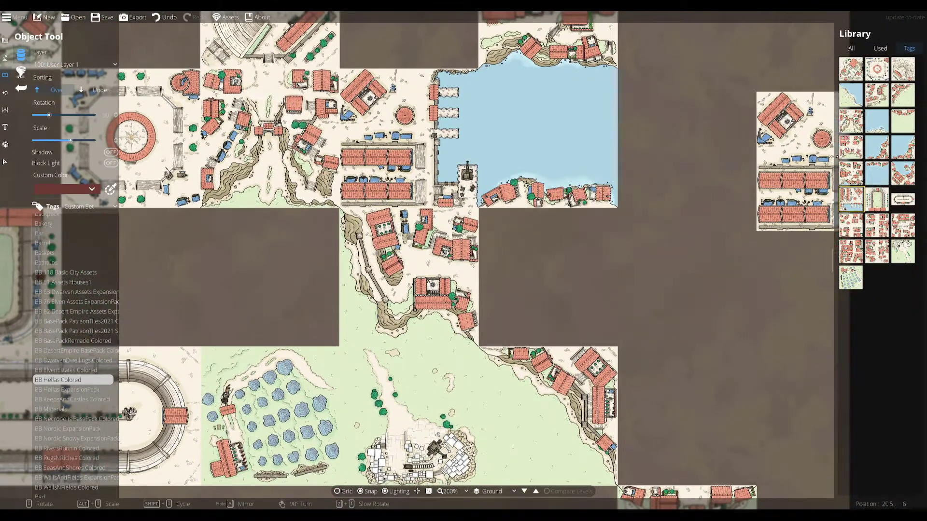
Place the BB Hellas Houses1 tile, rotated to -90 degrees, above the Agora between the Acropolis and the theatre
{"action": "mouse_move", "coordinate": [876, 70]}
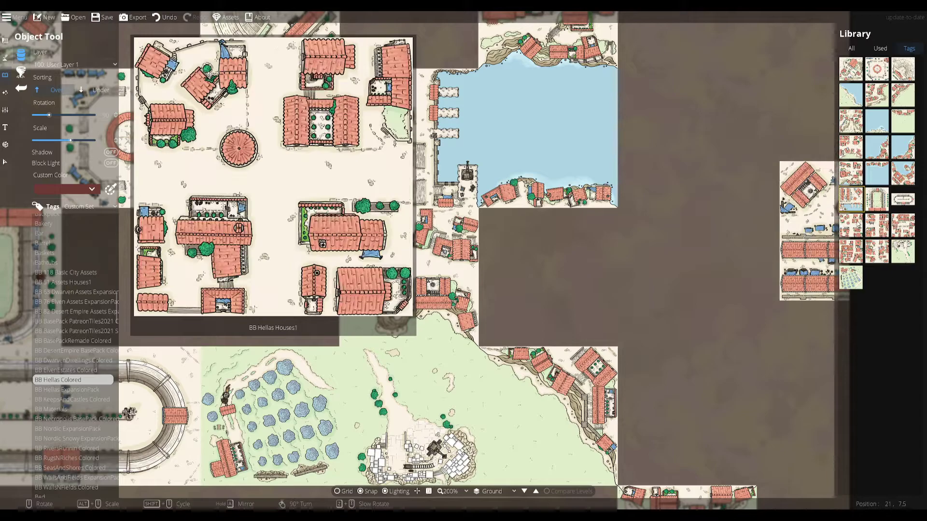
{"action": "left_click", "coordinate": [851, 225]}
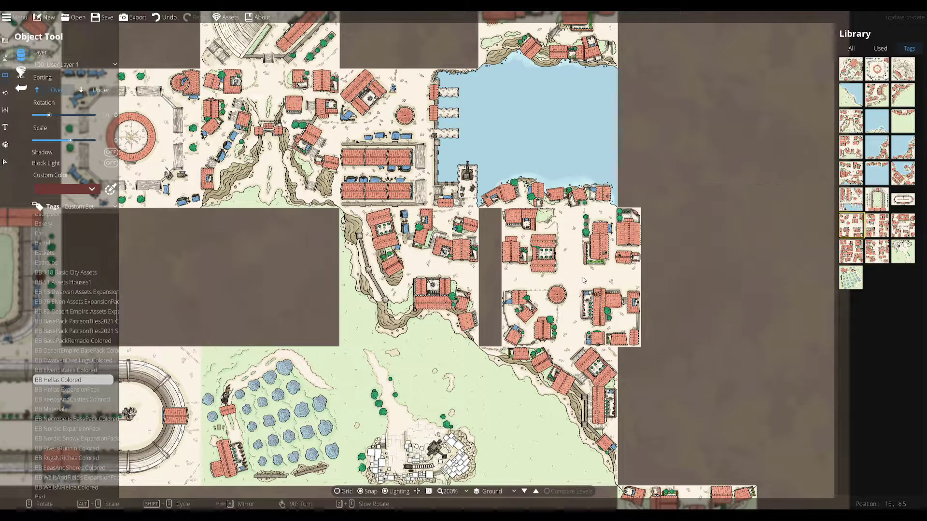
{"action": "left_click_drag", "start_coordinate": [570, 273], "coordinate": [722, 269]}
{"action": "left_click_drag", "start_coordinate": [417, 270], "coordinate": [586, 385]}
{"action": "left_click_drag", "start_coordinate": [430, 92], "coordinate": [411, 177]}
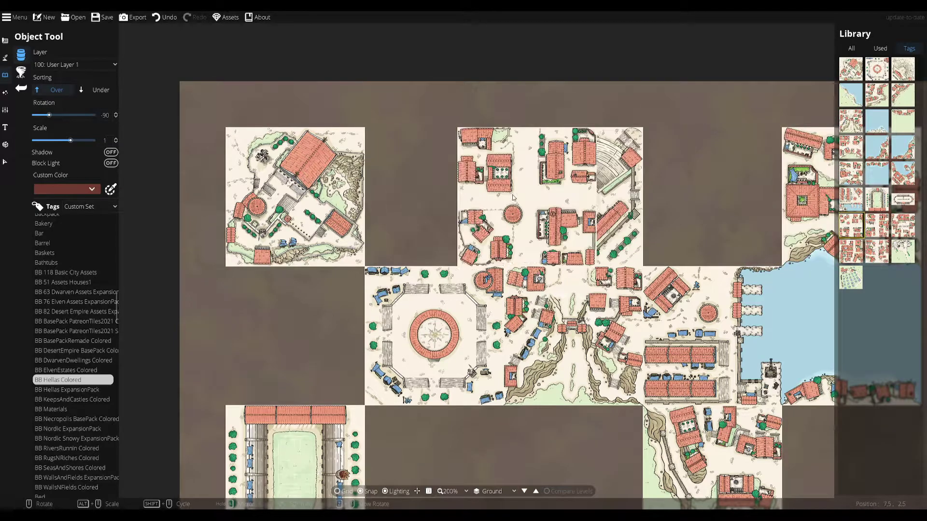
{"action": "left_click", "coordinate": [437, 199]}
Switch to the selection tool and examine the Houses1 tile's streets, houses and edges against the Acropolis, theatre and Agora
{"action": "left_click", "coordinate": [5, 162]}
{"action": "scroll", "coordinate": [406, 204], "scroll_direction": "up", "scroll_amount": 1}
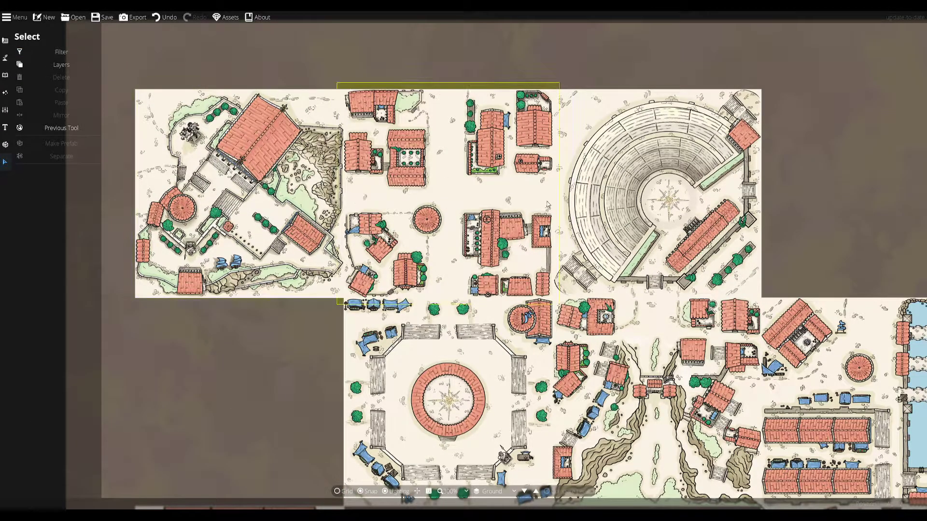
{"action": "left_click", "coordinate": [5, 76]}
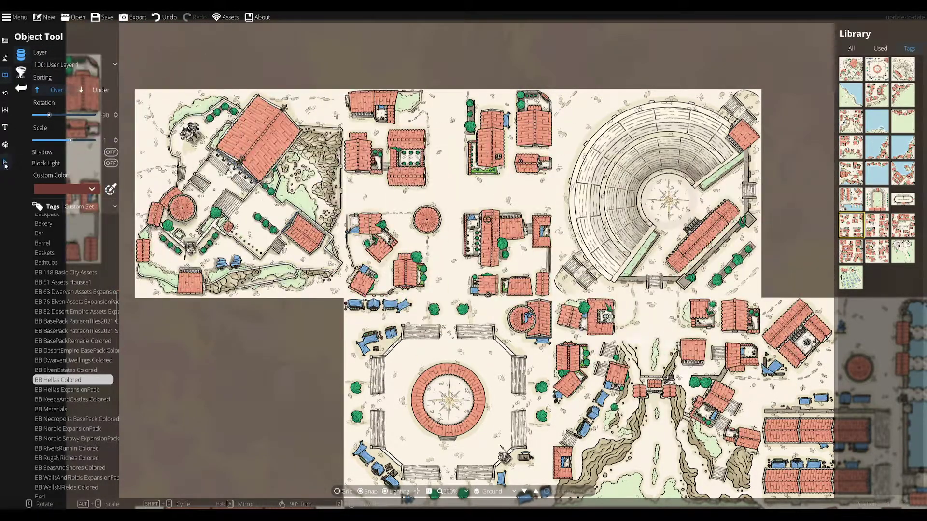
{"action": "left_click", "coordinate": [5, 163]}
{"action": "scroll", "coordinate": [415, 125], "scroll_direction": "up", "scroll_amount": 1}
{"action": "scroll", "coordinate": [423, 156], "scroll_direction": "up", "scroll_amount": 1}
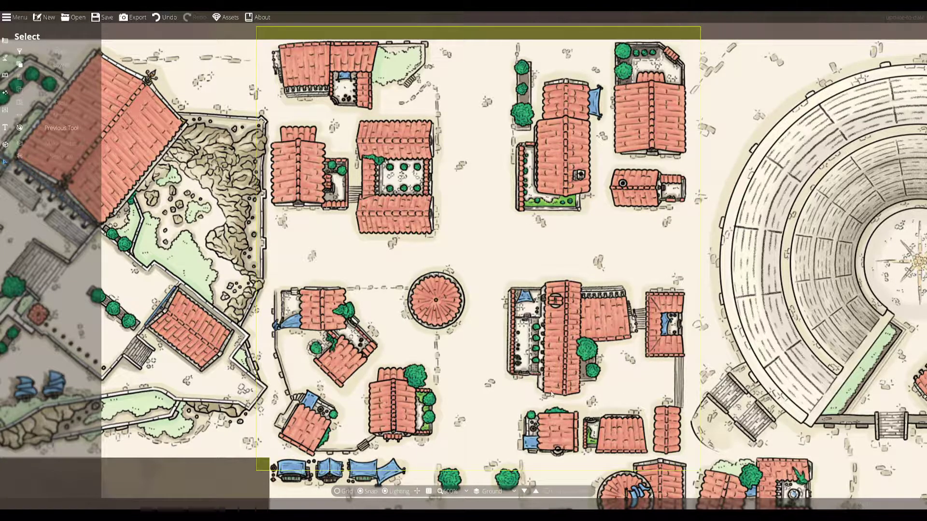
{"action": "scroll", "coordinate": [481, 228], "scroll_direction": "down", "scroll_amount": 1}
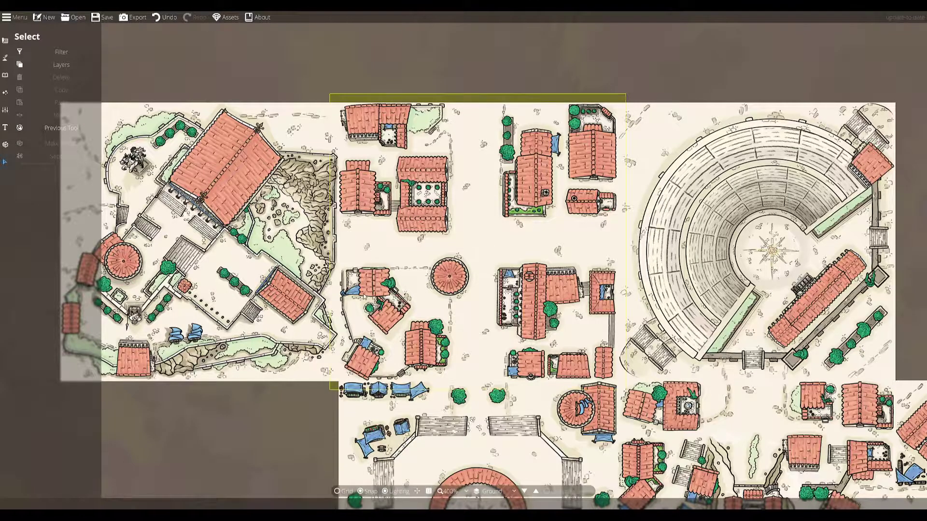
{"action": "left_click_drag", "start_coordinate": [450, 314], "coordinate": [385, 314]}
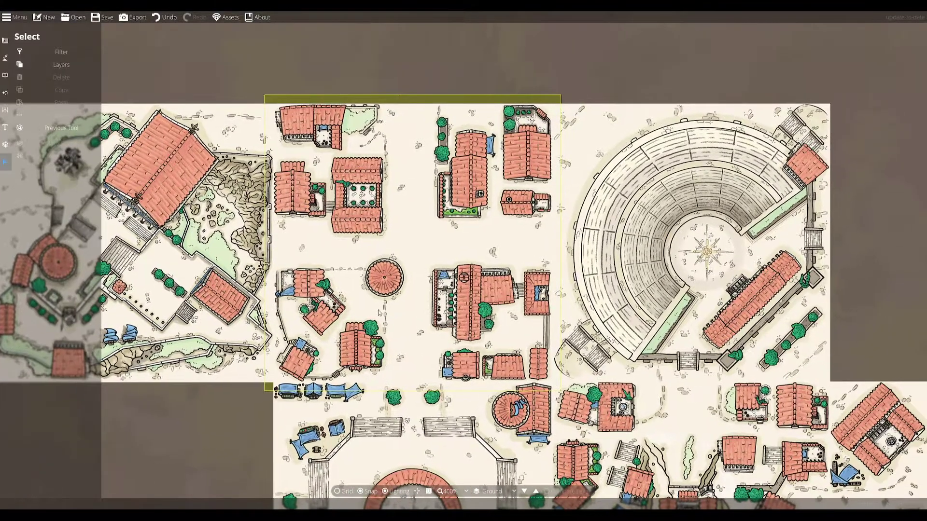
Place the second houses tile, rotated to -90 degrees, to the left of the Agora between the Acropolis and the stadium
{"action": "left_click", "coordinate": [6, 75]}
{"action": "left_click", "coordinate": [64, 56]}
{"action": "scroll", "coordinate": [544, 221], "scroll_direction": "down", "scroll_amount": 1}
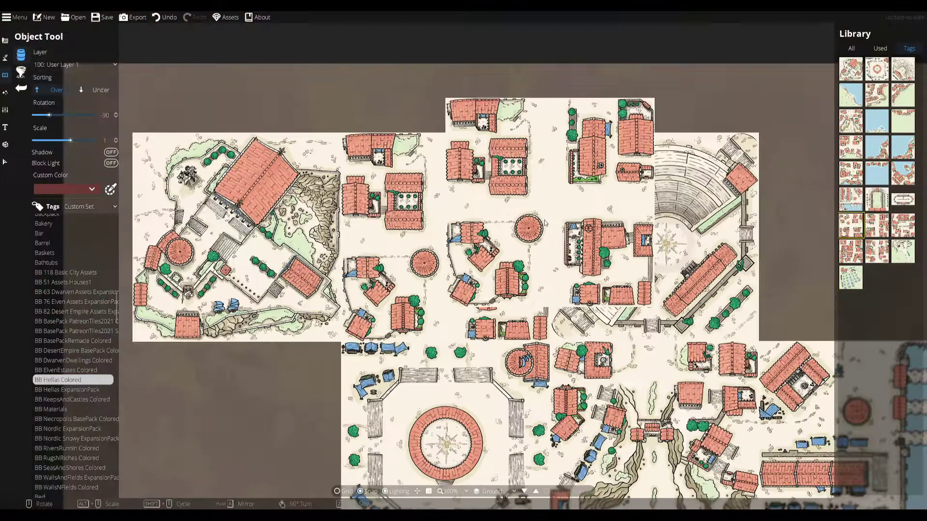
{"action": "mouse_move", "coordinate": [854, 227]}
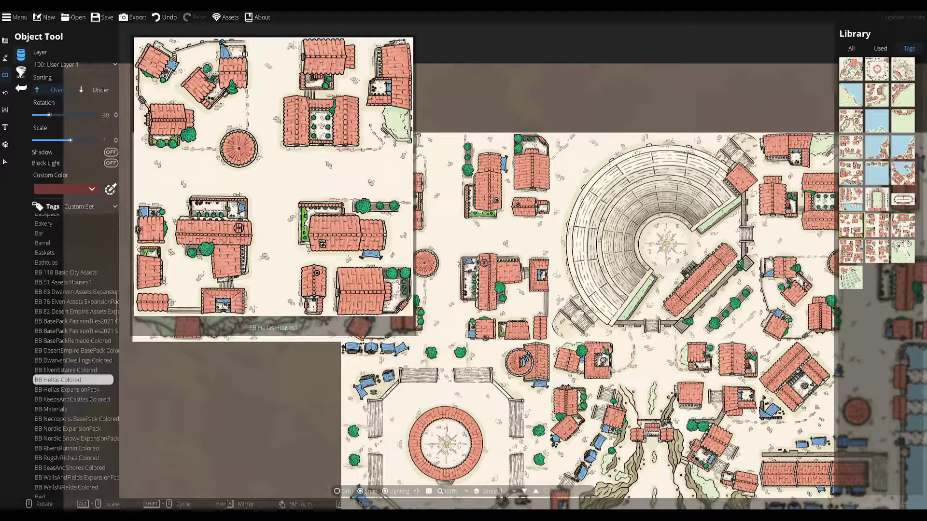
{"action": "left_click", "coordinate": [876, 227]}
{"action": "scroll", "coordinate": [547, 241], "scroll_direction": "down", "scroll_amount": 1}
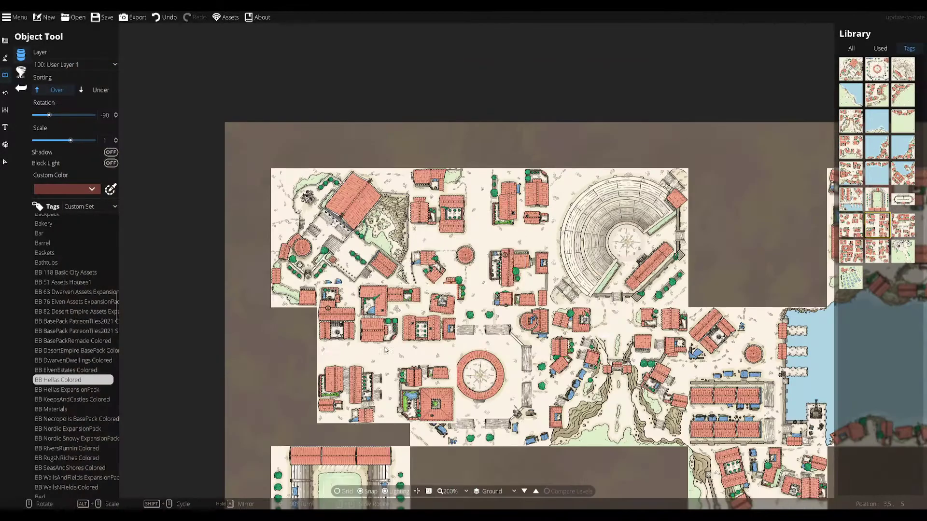
{"action": "left_click_drag", "start_coordinate": [332, 378], "coordinate": [361, 312]}
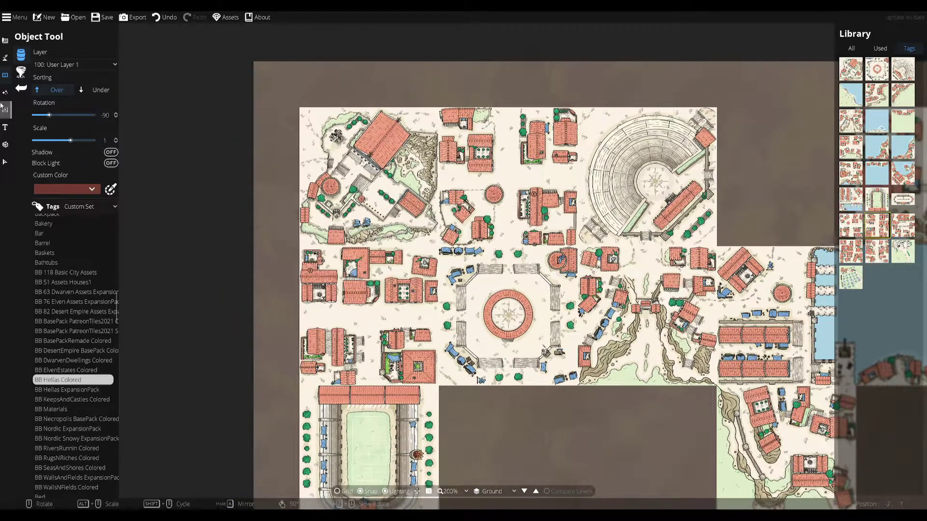
Switch to the selection tool and examine the new houses tile's connections to the Agora, the Acropolis and the stadium
{"action": "left_click", "coordinate": [5, 162]}
{"action": "scroll", "coordinate": [353, 274], "scroll_direction": "up", "scroll_amount": 2}
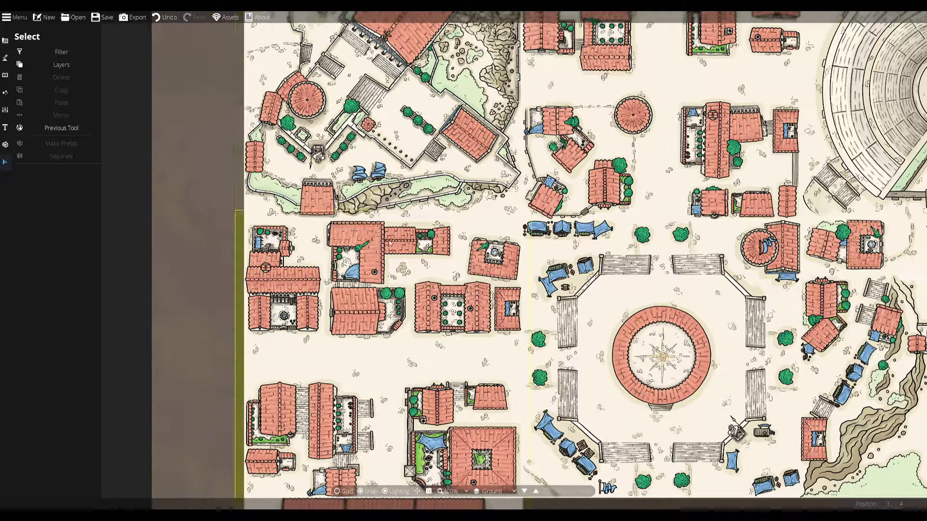
{"action": "left_click_drag", "start_coordinate": [418, 352], "coordinate": [427, 199]}
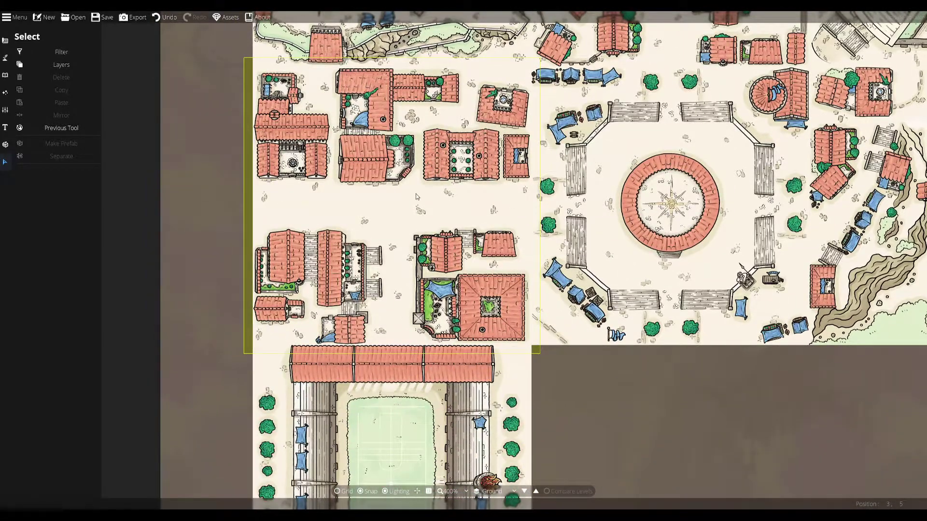
Place the third houses tile directly below the Agora, turned so its large courtyard villa lies on the side away from the stadium
{"action": "left_click", "coordinate": [4, 75]}
{"action": "left_click", "coordinate": [32, 56]}
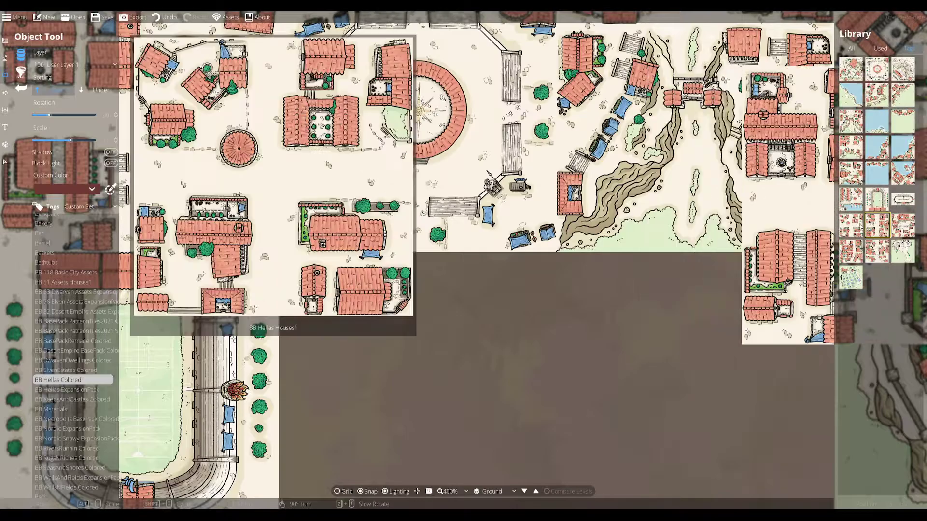
{"action": "left_click", "coordinate": [914, 225]}
{"action": "left_click_drag", "start_coordinate": [512, 366], "coordinate": [496, 256]}
{"action": "scroll", "coordinate": [414, 290], "scroll_direction": "up", "scroll_amount": 6}
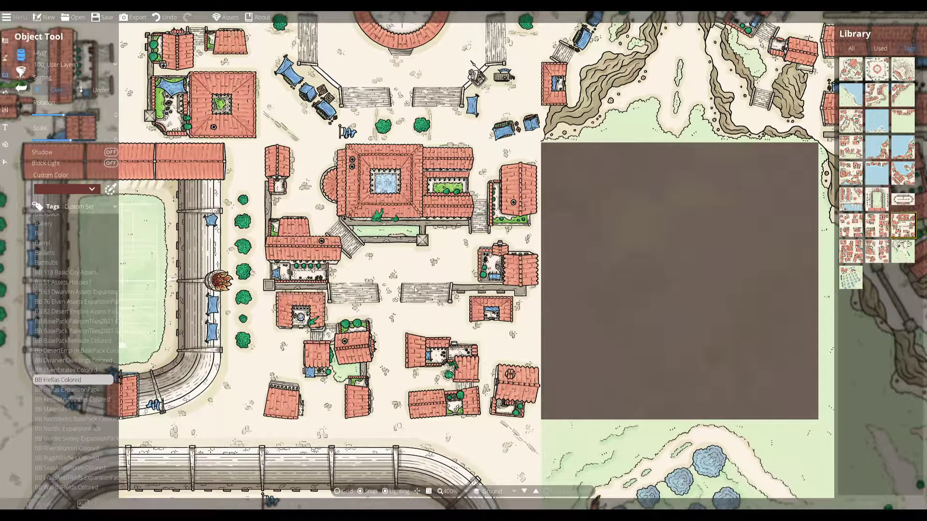
{"action": "scroll", "coordinate": [410, 290], "scroll_direction": "down", "scroll_amount": 12}
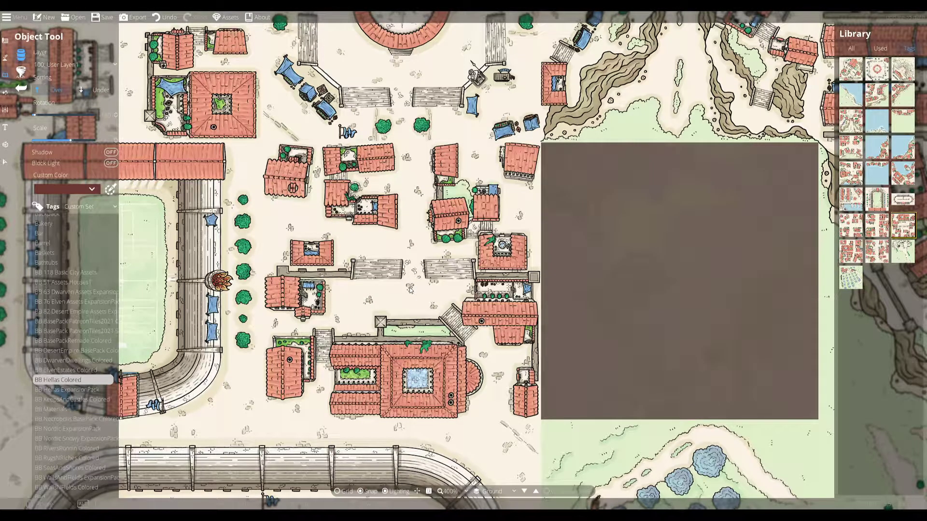
{"action": "scroll", "coordinate": [410, 289], "scroll_direction": "down", "scroll_amount": 2}
{"action": "scroll", "coordinate": [410, 290], "scroll_direction": "down", "scroll_amount": 1}
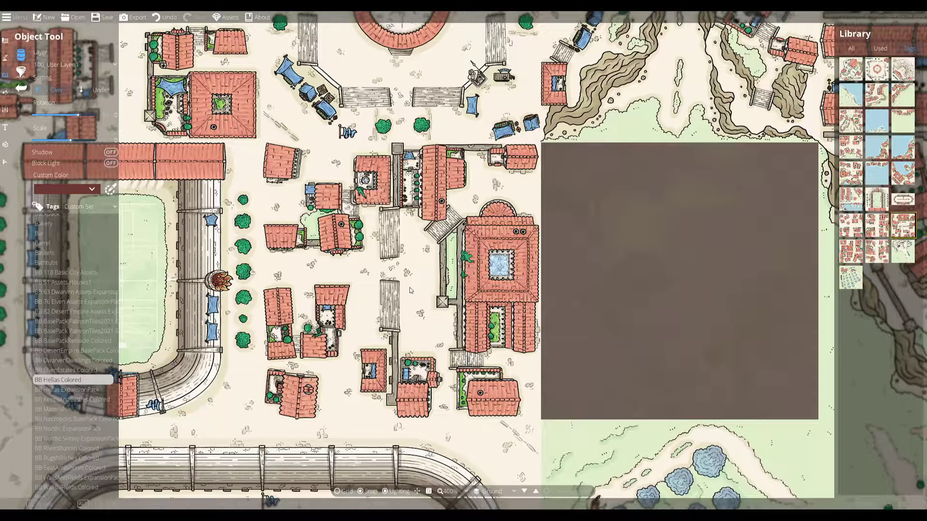
{"action": "left_click", "coordinate": [410, 290]}
Switch to the selection tool and examine the seam between the Agora and the houses tile below it
{"action": "left_click", "coordinate": [5, 163]}
{"action": "left_click_drag", "start_coordinate": [411, 132], "coordinate": [406, 213]}
{"action": "scroll", "coordinate": [405, 213], "scroll_direction": "up", "scroll_amount": 1}
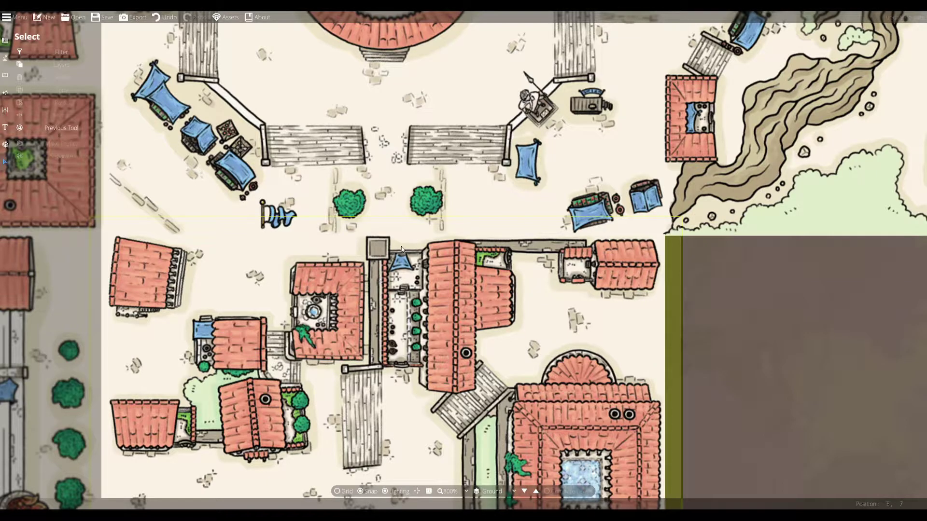
{"action": "scroll", "coordinate": [400, 249], "scroll_direction": "down", "scroll_amount": 4}
Rotate the placed houses tile below the Agora so its large courtyard villa lies along the Hippodrome
{"action": "left_click", "coordinate": [429, 286]}
{"action": "scroll", "coordinate": [442, 292], "scroll_direction": "up", "scroll_amount": 1}
{"action": "scroll", "coordinate": [443, 292], "scroll_direction": "down", "scroll_amount": 1}
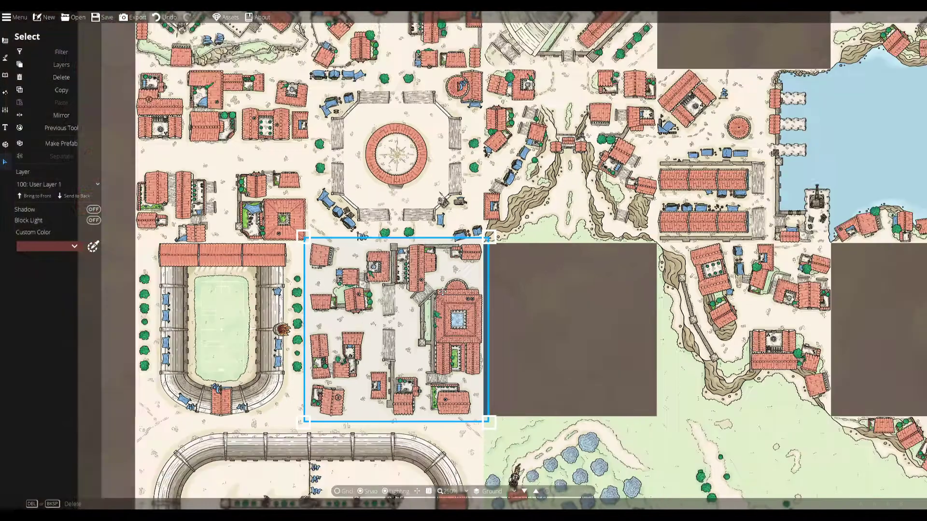
{"action": "scroll", "coordinate": [442, 292], "scroll_direction": "up", "scroll_amount": 1}
{"action": "scroll", "coordinate": [442, 291], "scroll_direction": "down", "scroll_amount": 3}
{"action": "scroll", "coordinate": [442, 292], "scroll_direction": "down", "scroll_amount": 1}
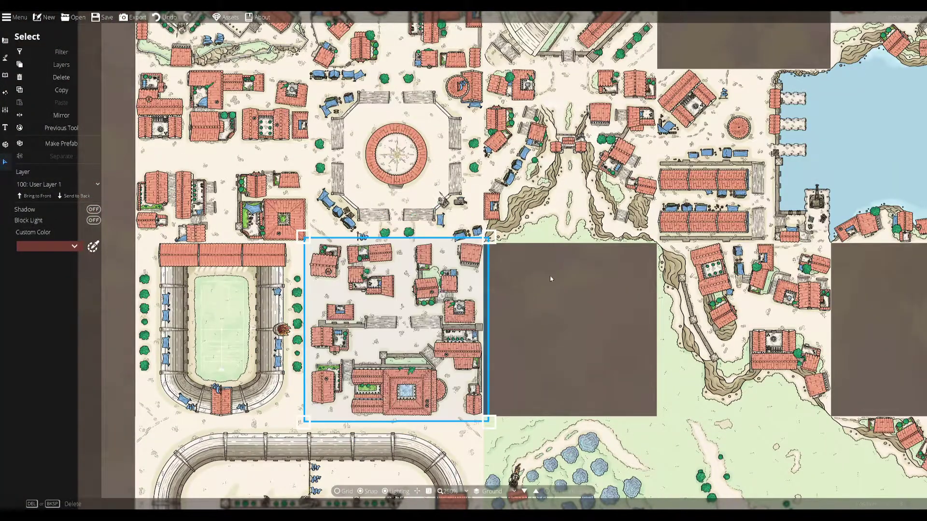
{"action": "left_click", "coordinate": [546, 281]}
Place the dense houses tile with the two large villas, rotated to -90 degrees, in the gap directly above the orchard
{"action": "left_click_drag", "start_coordinate": [584, 329], "coordinate": [538, 310]}
{"action": "scroll", "coordinate": [538, 309], "scroll_direction": "down", "scroll_amount": 1}
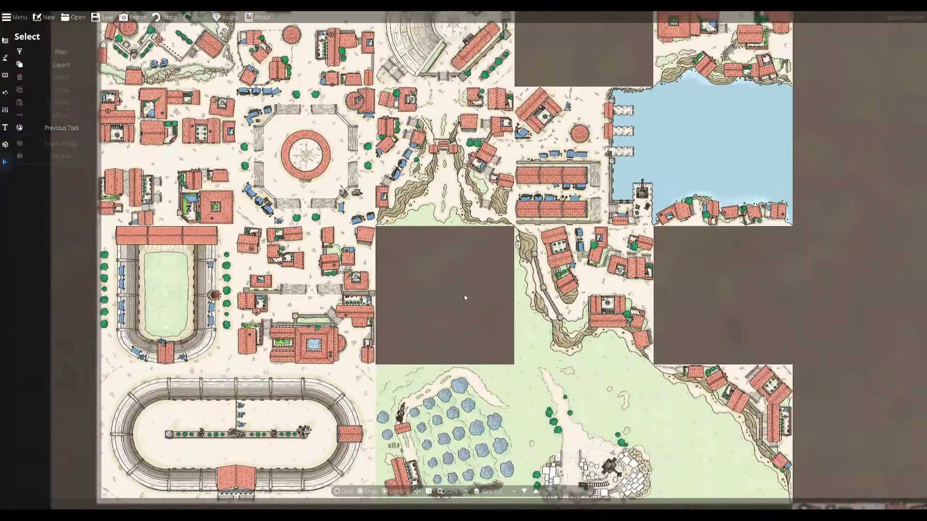
{"action": "left_click", "coordinate": [5, 75]}
{"action": "left_click", "coordinate": [44, 56]}
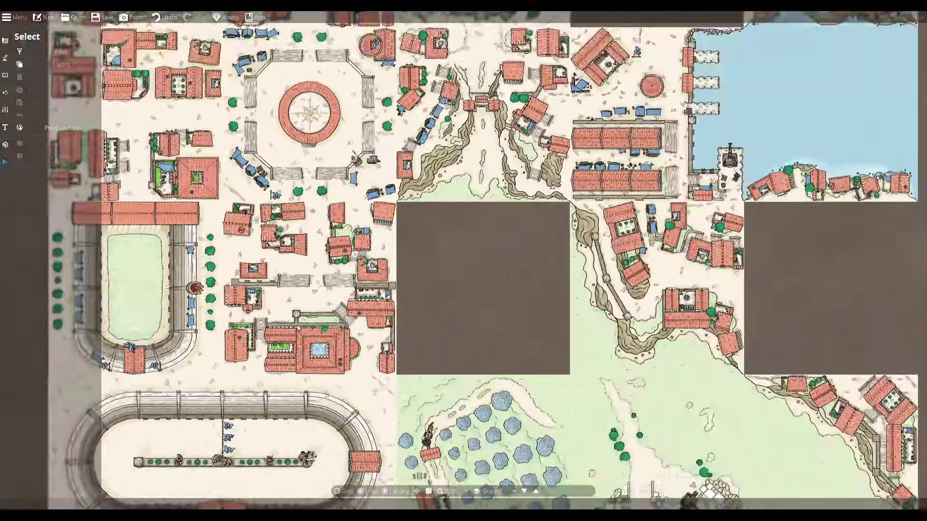
{"action": "scroll", "coordinate": [298, 328], "scroll_direction": "up", "scroll_amount": 2}
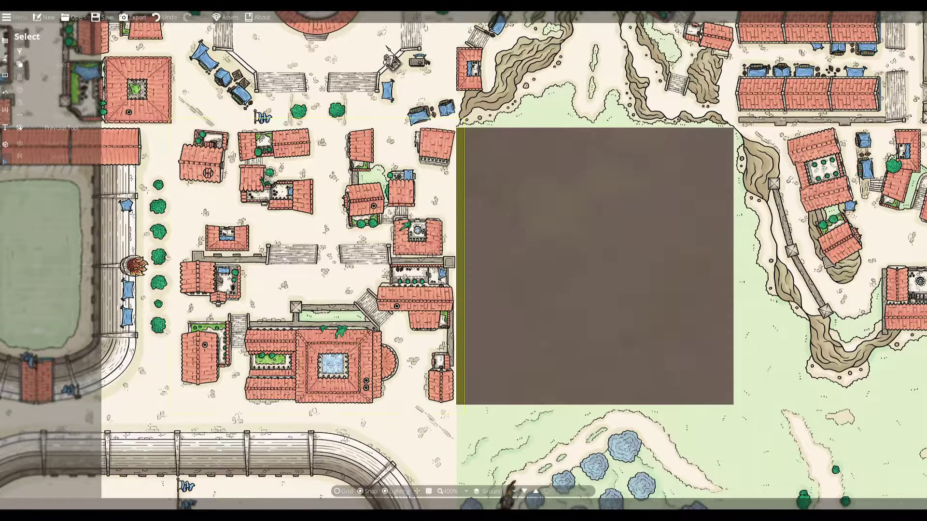
{"action": "left_click", "coordinate": [4, 74]}
{"action": "left_click", "coordinate": [43, 54]}
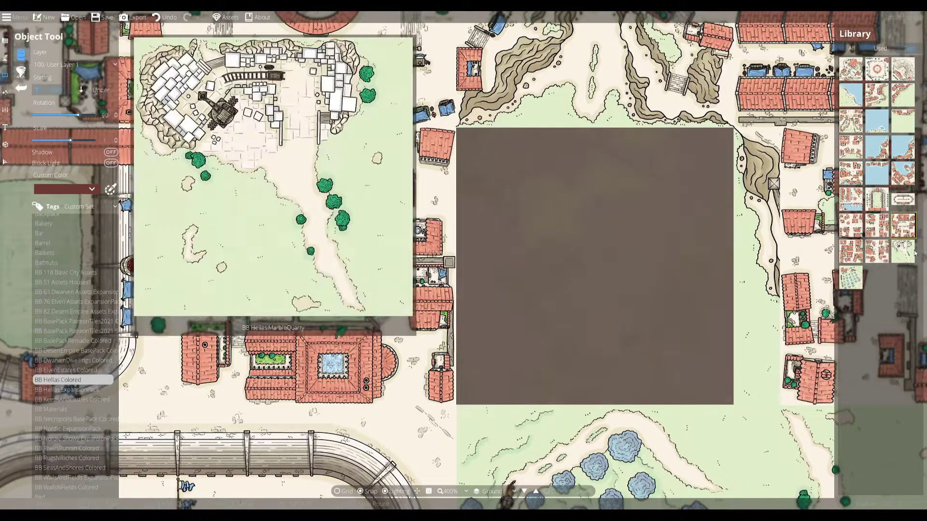
{"action": "left_click", "coordinate": [851, 251]}
{"action": "left_click_drag", "start_coordinate": [613, 257], "coordinate": [532, 236]}
{"action": "scroll", "coordinate": [533, 236], "scroll_direction": "down", "scroll_amount": 7}
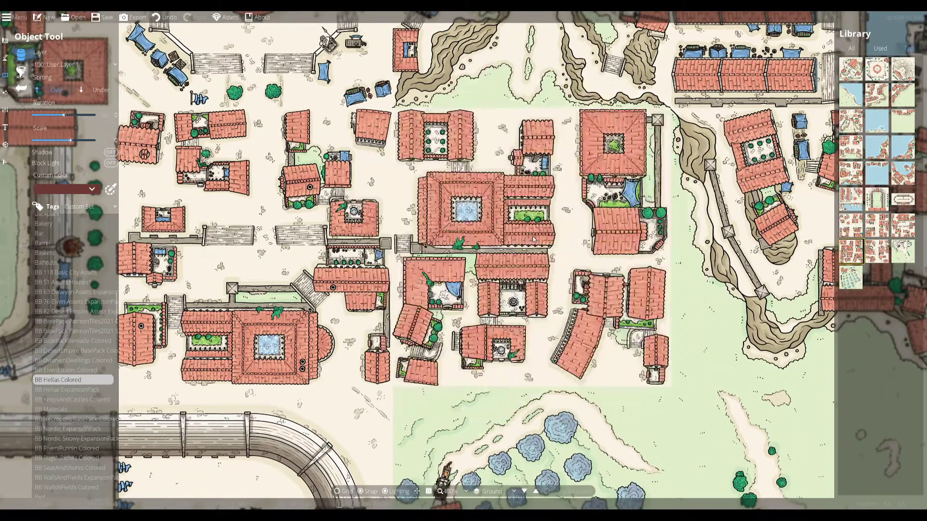
{"action": "scroll", "coordinate": [533, 237], "scroll_direction": "up", "scroll_amount": 1}
{"action": "scroll", "coordinate": [532, 236], "scroll_direction": "down", "scroll_amount": 4}
{"action": "scroll", "coordinate": [533, 237], "scroll_direction": "down", "scroll_amount": 6}
{"action": "left_click", "coordinate": [534, 239]}
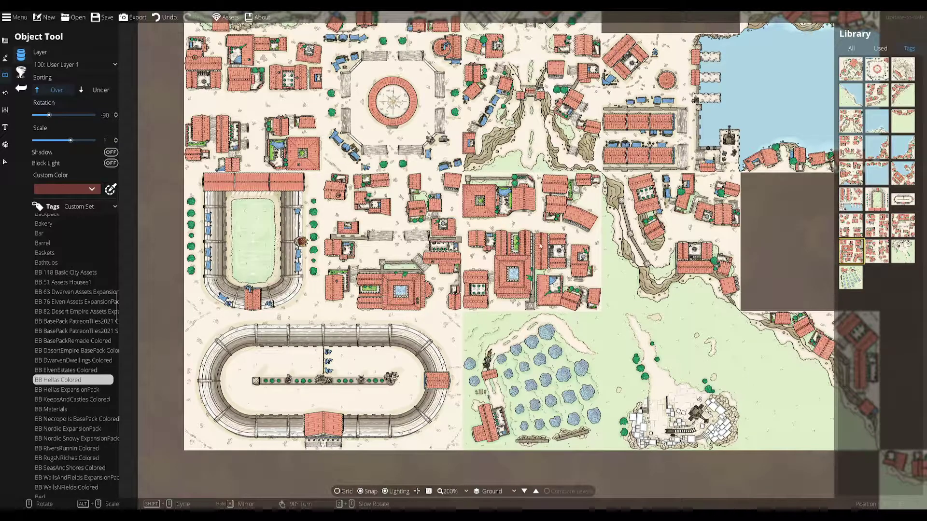
Place another copy of the dense houses tile, turned a further 90 degrees, over the orchard
{"action": "scroll", "coordinate": [535, 385], "scroll_direction": "down", "scroll_amount": 7}
{"action": "scroll", "coordinate": [535, 386], "scroll_direction": "up", "scroll_amount": 1}
{"action": "left_click", "coordinate": [536, 385]}
Place an unrotated copy of the dense houses tile over the cliff tile below the docks, and a mirrored copy over the quarry
{"action": "left_click_drag", "start_coordinate": [650, 286], "coordinate": [546, 300]}
{"action": "scroll", "coordinate": [546, 300], "scroll_direction": "down", "scroll_amount": 6}
{"action": "scroll", "coordinate": [569, 263], "scroll_direction": "down", "scroll_amount": 6}
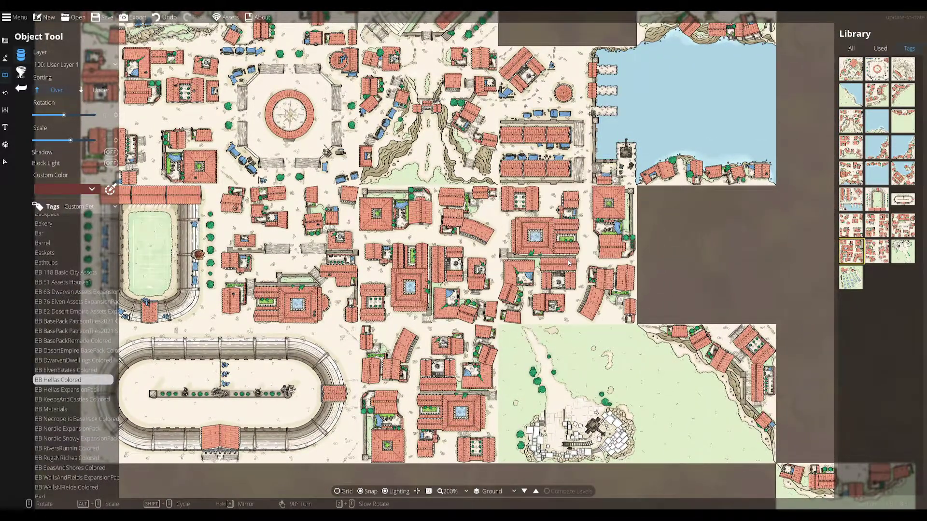
{"action": "left_click", "coordinate": [568, 263]}
{"action": "key", "text": "a"}
{"action": "left_click", "coordinate": [568, 402]}
Switch to the selection tool and examine the whole city map and the connected houses tiles
{"action": "left_click", "coordinate": [5, 162]}
{"action": "scroll", "coordinate": [541, 303], "scroll_direction": "down", "scroll_amount": 5}
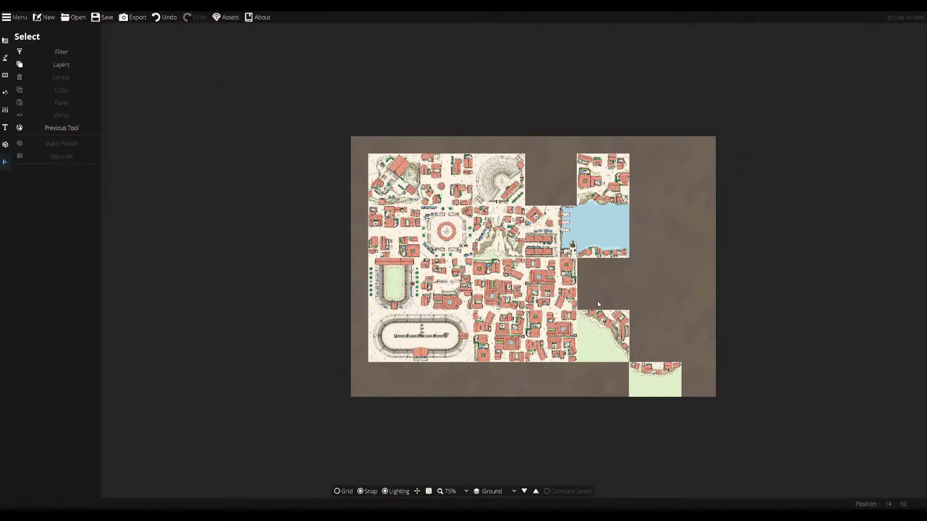
{"action": "scroll", "coordinate": [526, 332], "scroll_direction": "up", "scroll_amount": 2}
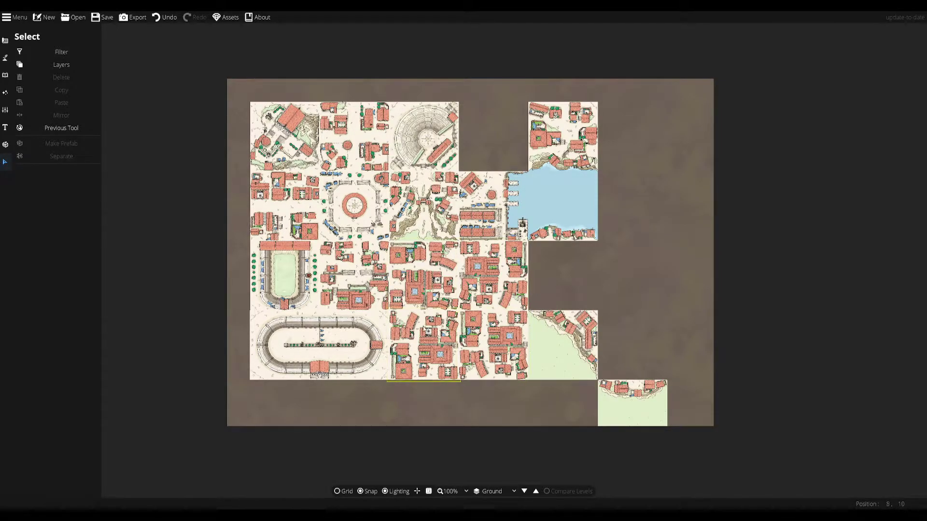
{"action": "scroll", "coordinate": [472, 333], "scroll_direction": "up", "scroll_amount": 3}
Place the houses tile with the round-towered villa, rotated to 90 degrees, in the gap between the theatre and the coastal houses tile
{"action": "left_click", "coordinate": [5, 75]}
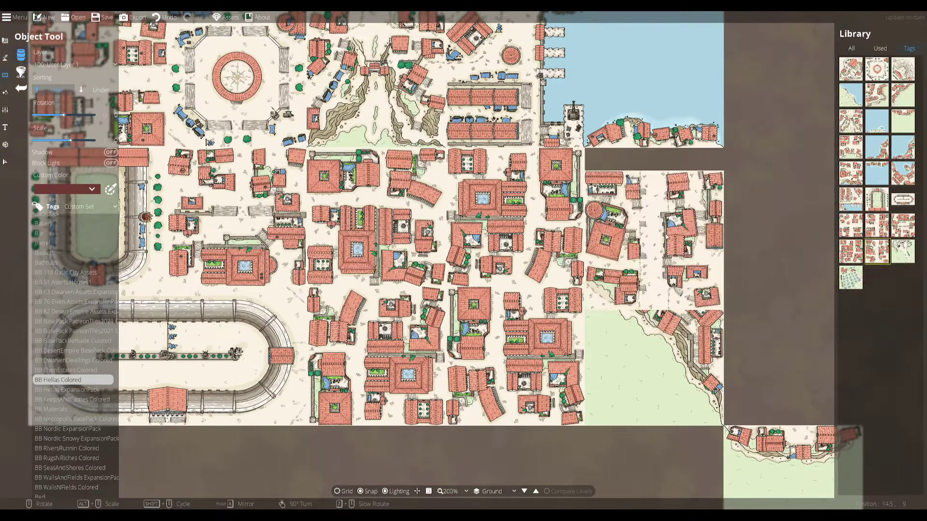
{"action": "scroll", "coordinate": [613, 203], "scroll_direction": "down", "scroll_amount": 6}
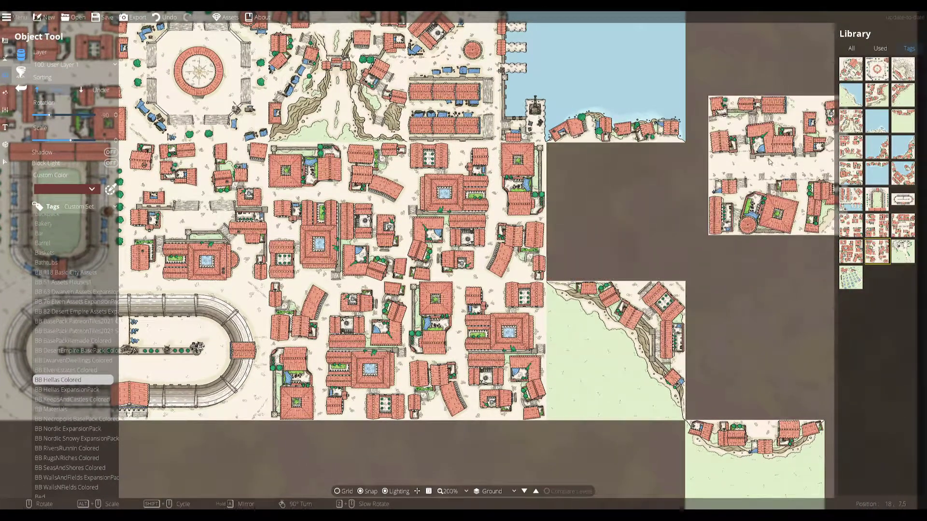
{"action": "left_click_drag", "start_coordinate": [769, 160], "coordinate": [693, 304]}
{"action": "scroll", "coordinate": [696, 303], "scroll_direction": "down", "scroll_amount": 6}
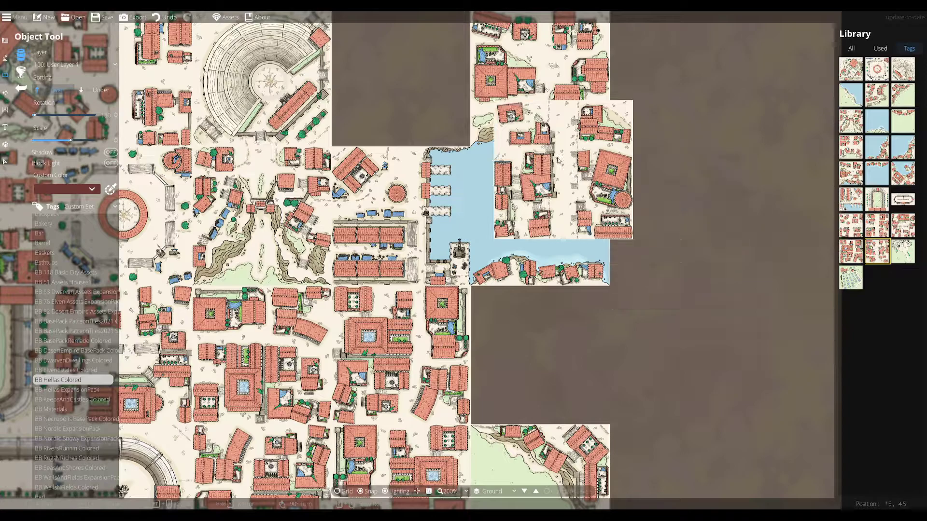
{"action": "left_click_drag", "start_coordinate": [425, 76], "coordinate": [482, 242]}
{"action": "scroll", "coordinate": [450, 239], "scroll_direction": "down", "scroll_amount": 6}
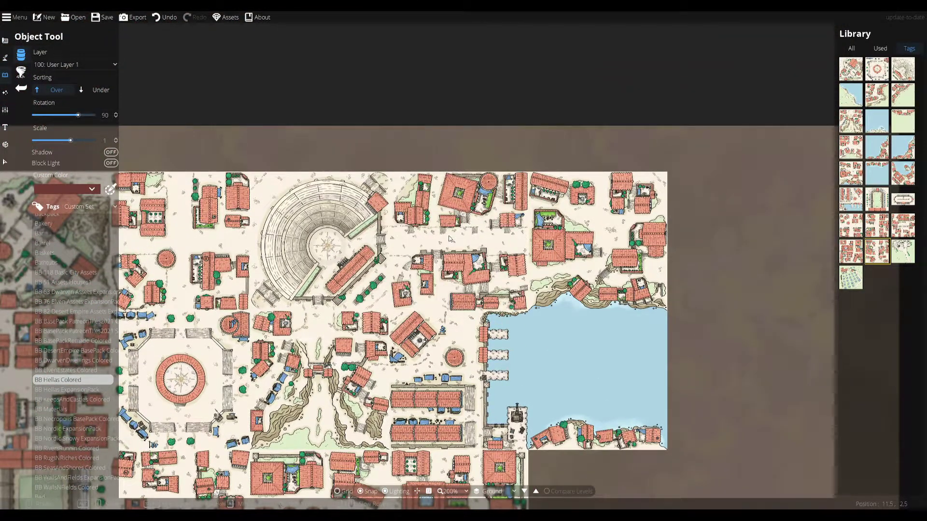
Place an unrotated copy of the round-towered villa tile at the eastern end of the map's upper row
{"action": "scroll", "coordinate": [628, 241], "scroll_direction": "down", "scroll_amount": 3}
{"action": "scroll", "coordinate": [728, 264], "scroll_direction": "down", "scroll_amount": 6}
{"action": "left_click", "coordinate": [728, 264]}
{"action": "left_click_drag", "start_coordinate": [724, 359], "coordinate": [569, 212]}
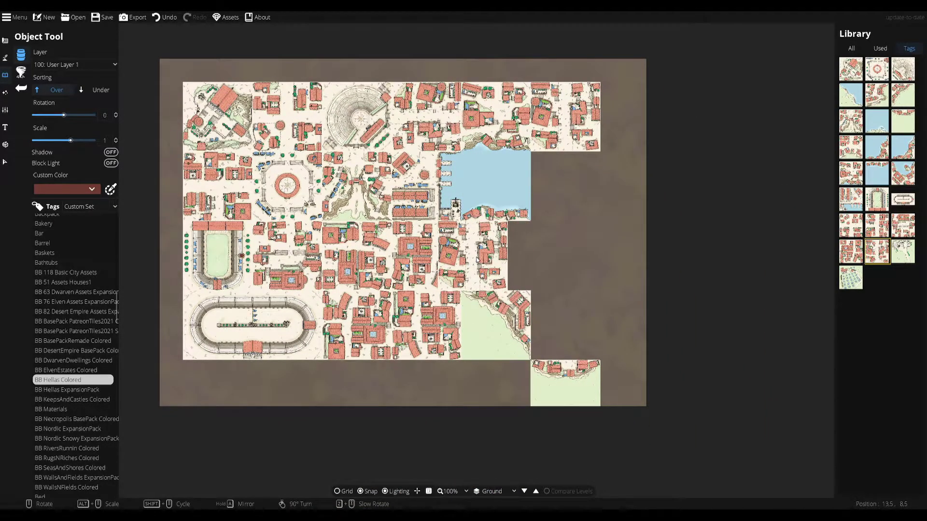
Place plain grass tiles from the BB BasePackRemade Colored set around the lowest cliff tile along the map's lower edge
{"action": "left_click", "coordinate": [5, 162]}
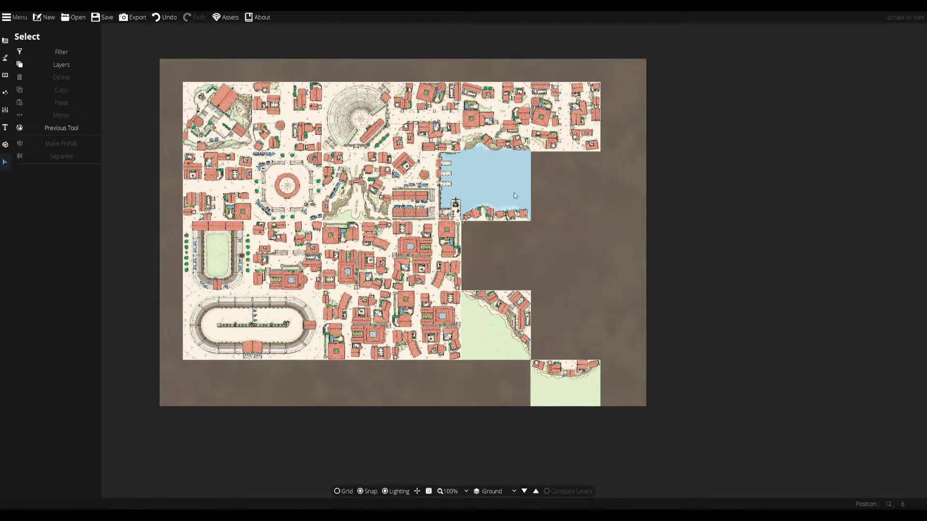
{"action": "left_click", "coordinate": [4, 76]}
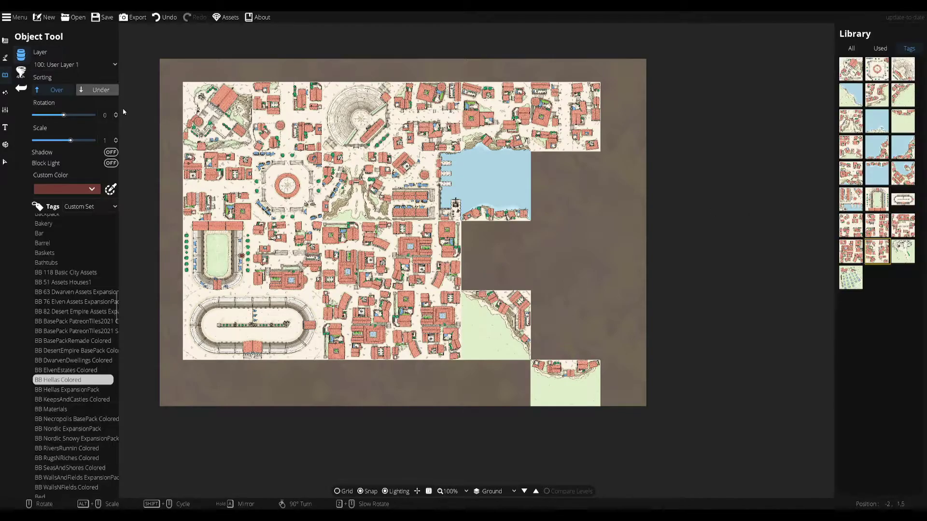
{"action": "left_click", "coordinate": [67, 323]}
{"action": "left_click", "coordinate": [66, 342]}
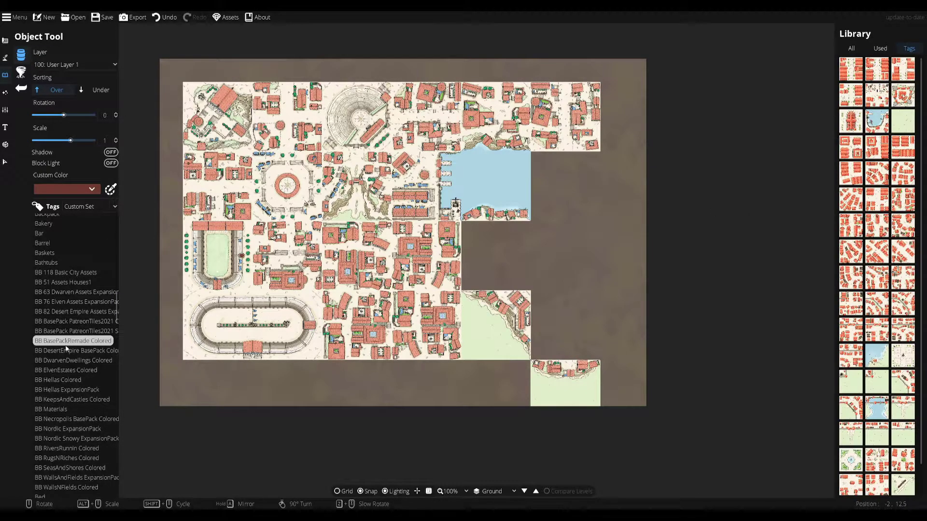
{"action": "left_click", "coordinate": [903, 121]}
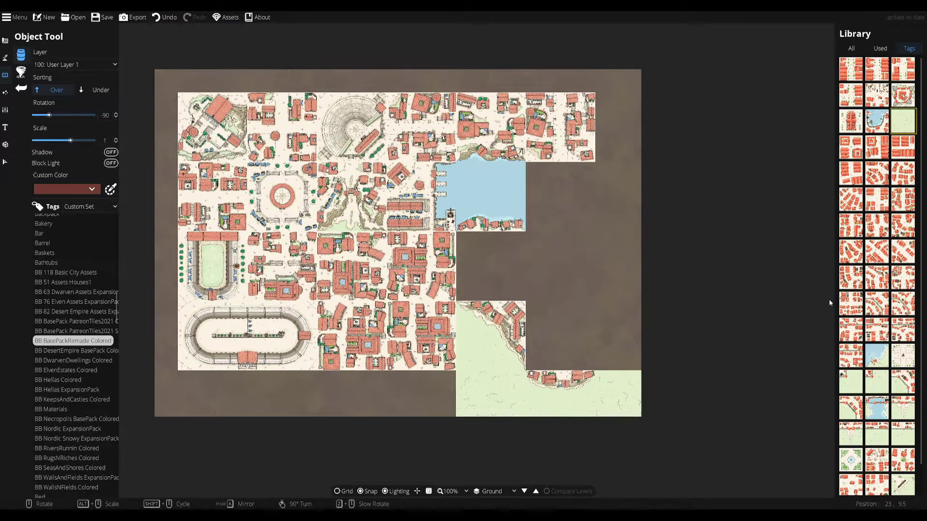
Fill the open area east and south of the harbour with BB BasePackRemade Water Color tiles
{"action": "scroll", "coordinate": [877, 309], "scroll_direction": "down", "scroll_amount": 1}
{"action": "left_click", "coordinate": [851, 481]}
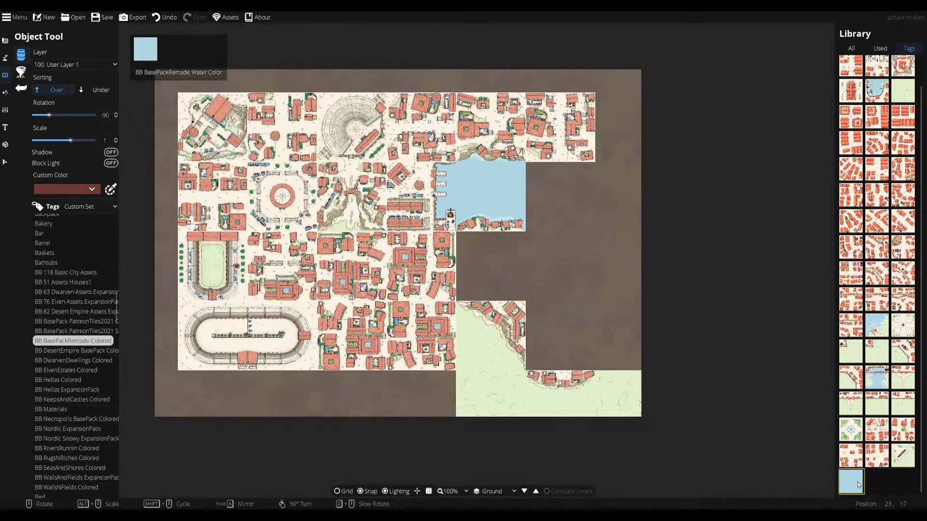
{"action": "left_click", "coordinate": [557, 201]}
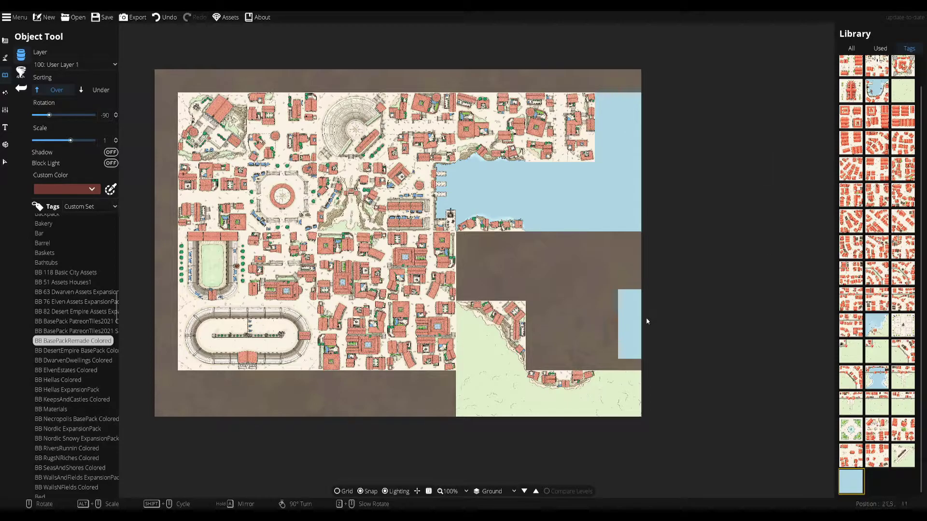
{"action": "left_click", "coordinate": [496, 264]}
{"action": "left_click", "coordinate": [555, 270]}
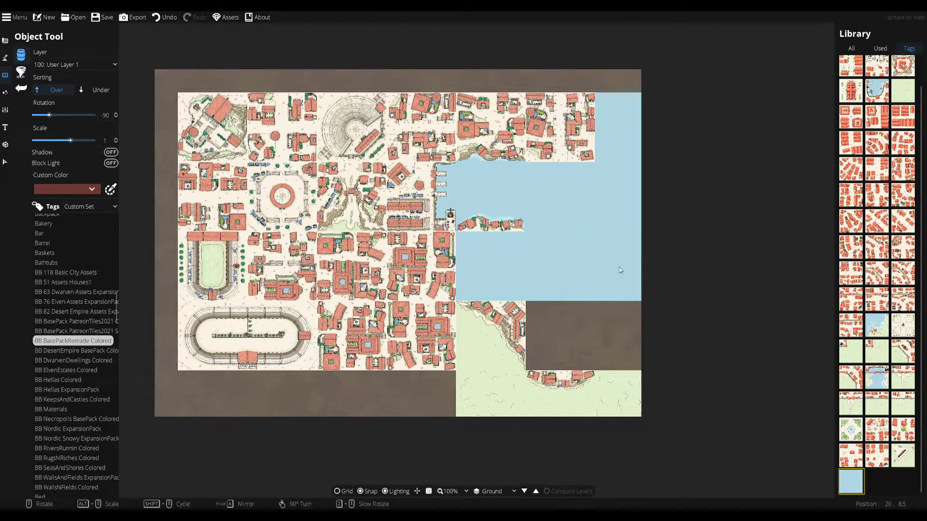
Undo the placed water tiles and the last grass tile
{"action": "key", "text": "ctrl+z"}
{"action": "key", "text": "ctrl+z"}
{"action": "key", "text": "ctrl+z"}
{"action": "key", "text": "ctrl+z"}
{"action": "key", "text": "ctrl+z"}
{"action": "key", "text": "ctrl+z"}
{"action": "key", "text": "ctrl+z"}
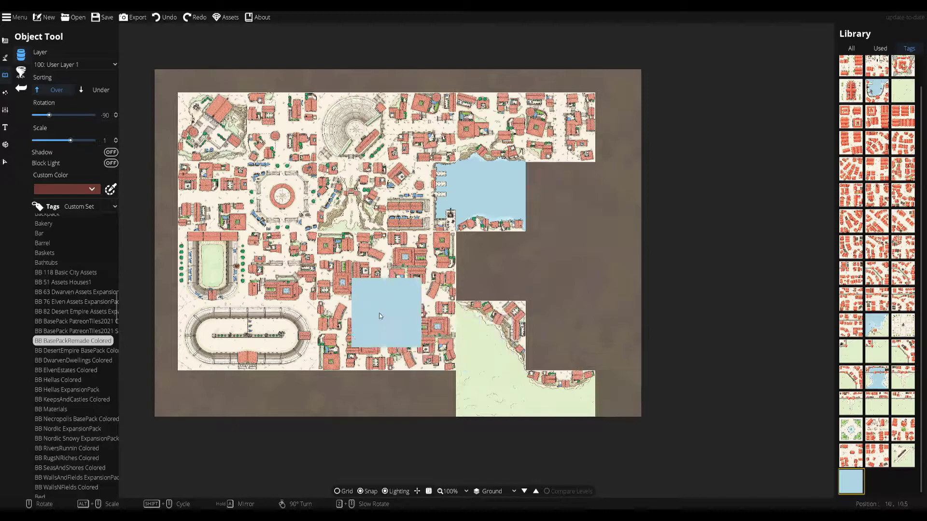
Select all the tiles on the map and delete them
{"action": "left_click", "coordinate": [6, 162]}
{"action": "left_click_drag", "start_coordinate": [646, 442], "coordinate": [145, 36]}
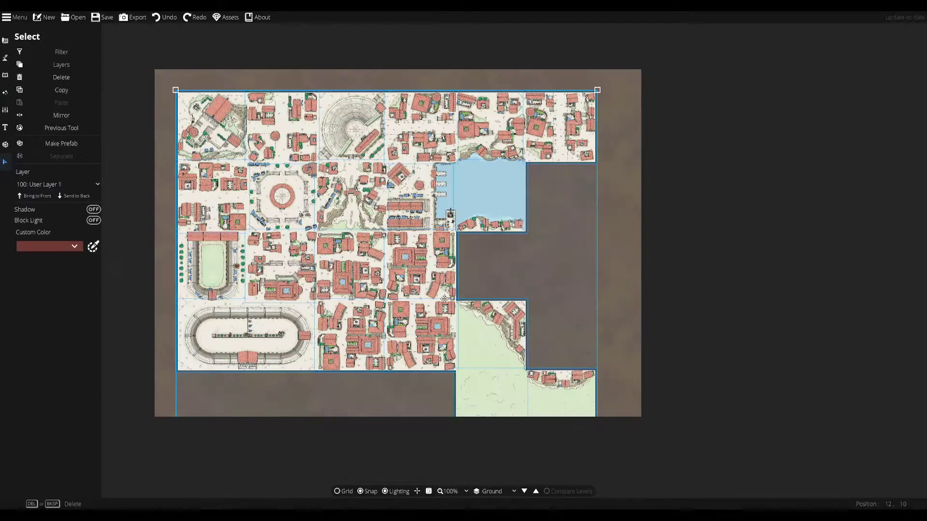
{"action": "key", "text": "Delete"}
Place the BB Hellas Colored corner tile with cliffs between grass and water, unrotated, in the upper-left corner of the empty map
{"action": "left_click", "coordinate": [4, 76]}
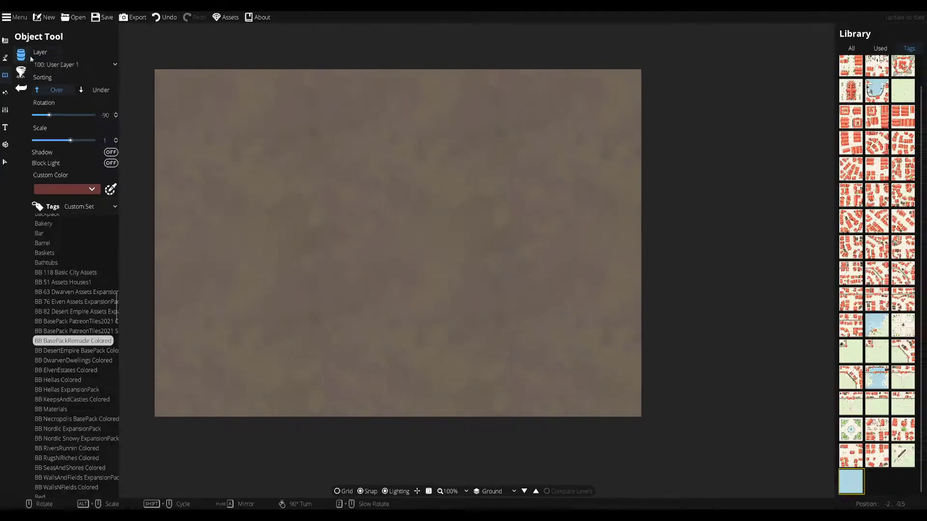
{"action": "left_click_drag", "start_coordinate": [435, 227], "coordinate": [481, 259]}
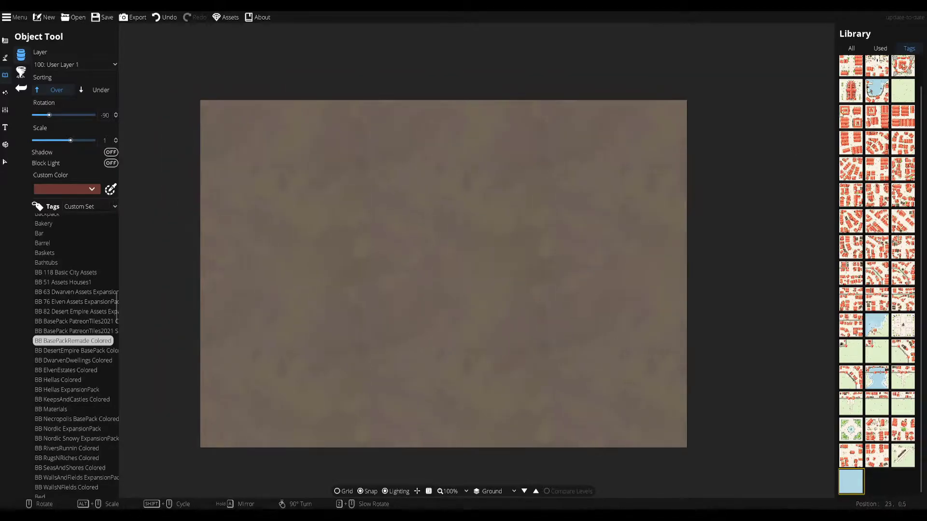
{"action": "left_click", "coordinate": [62, 380]}
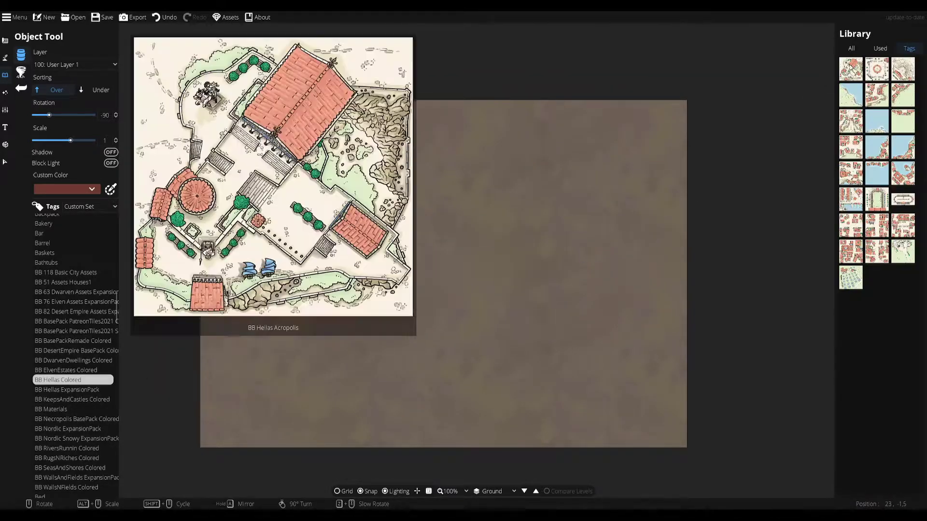
{"action": "left_click", "coordinate": [851, 95]}
{"action": "left_click_drag", "start_coordinate": [322, 181], "coordinate": [369, 207]}
{"action": "scroll", "coordinate": [320, 172], "scroll_direction": "up", "scroll_amount": 7}
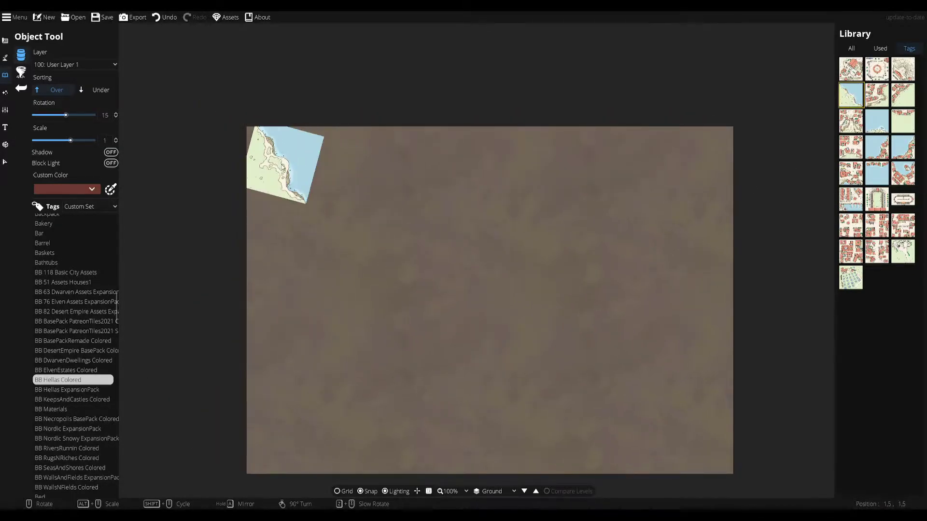
{"action": "left_click", "coordinate": [283, 167]}
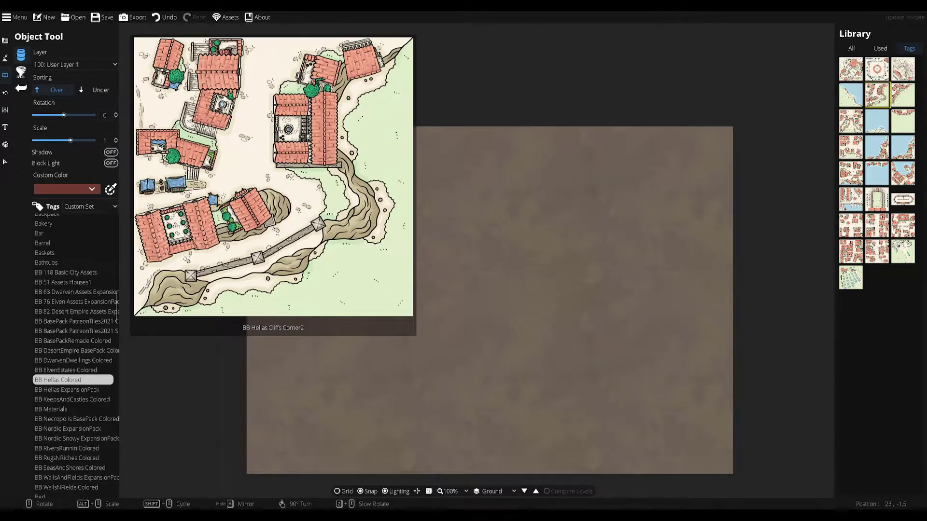
Place the BB Hellas Cliffs Corner2 tile, rotated to -180 degrees, diagonally below and to the right of the water corner tile
{"action": "scroll", "coordinate": [357, 242], "scroll_direction": "up", "scroll_amount": 2}
{"action": "scroll", "coordinate": [356, 242], "scroll_direction": "down", "scroll_amount": 6}
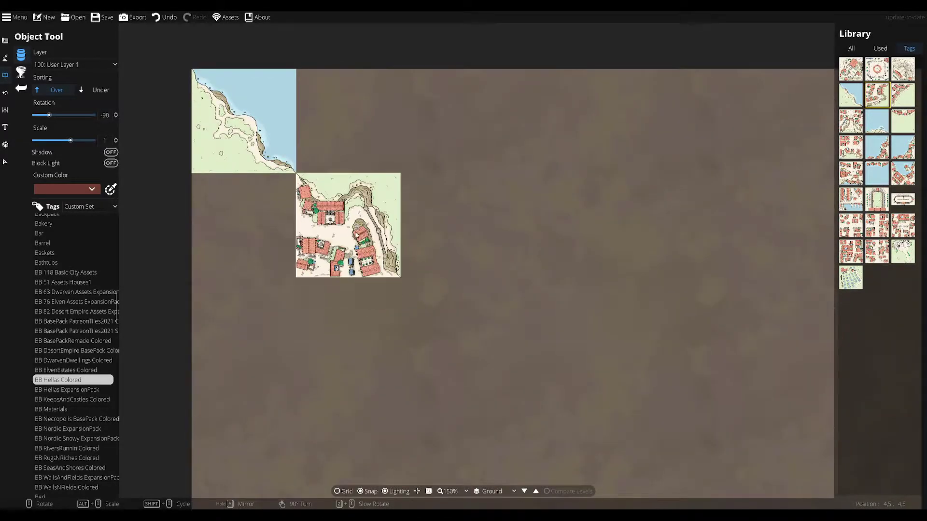
{"action": "scroll", "coordinate": [356, 231], "scroll_direction": "down", "scroll_amount": 2}
{"action": "scroll", "coordinate": [356, 230], "scroll_direction": "down", "scroll_amount": 4}
{"action": "left_click", "coordinate": [355, 231]}
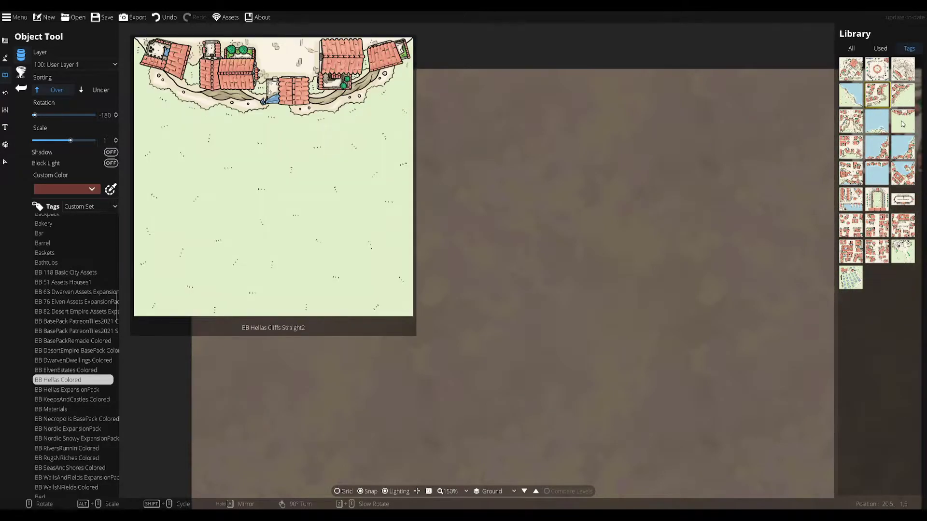
Place the straight water-and-cliffs tile, unrotated, directly above the Cliffs Corner2 tile and examine how the three tiles connect
{"action": "left_click", "coordinate": [875, 120]}
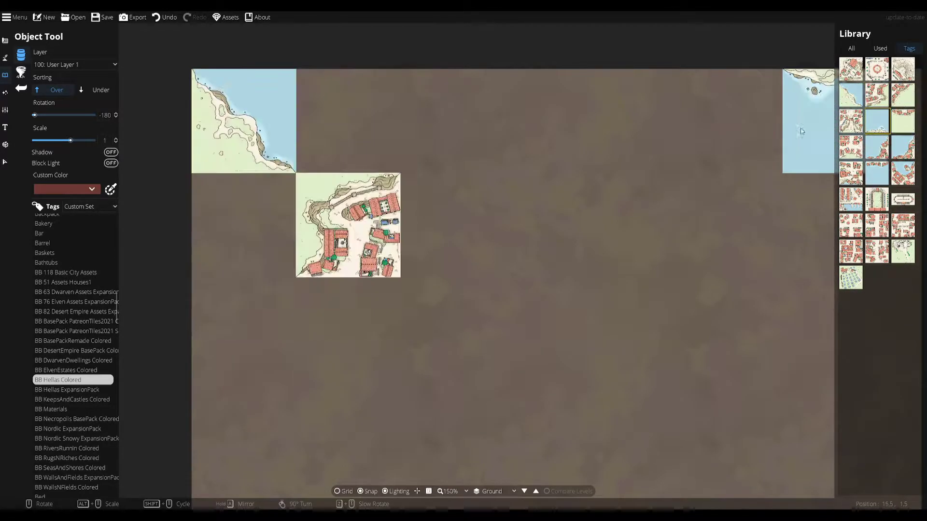
{"action": "scroll", "coordinate": [350, 119], "scroll_direction": "down", "scroll_amount": 7}
{"action": "scroll", "coordinate": [351, 119], "scroll_direction": "down", "scroll_amount": 5}
{"action": "left_click", "coordinate": [351, 119]}
{"action": "left_click", "coordinate": [4, 162]}
{"action": "scroll", "coordinate": [289, 112], "scroll_direction": "up", "scroll_amount": 2}
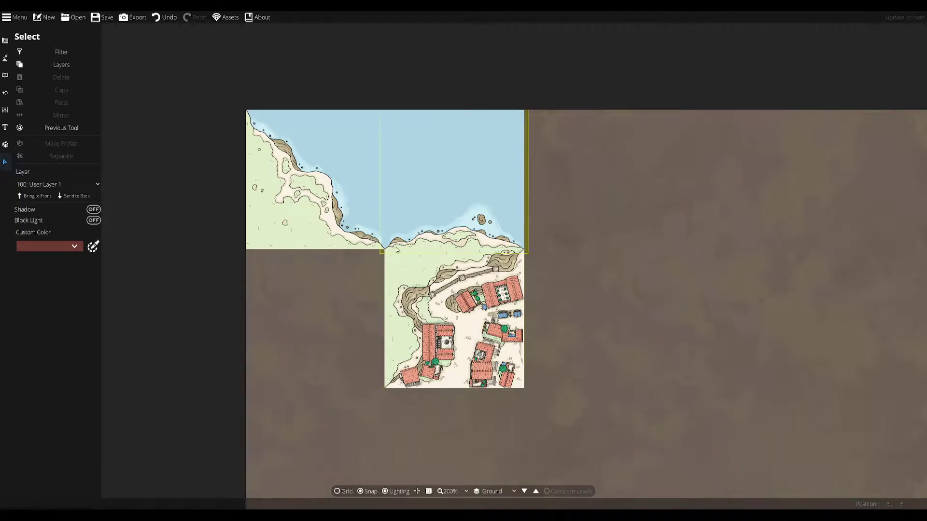
{"action": "left_click_drag", "start_coordinate": [467, 265], "coordinate": [422, 168]}
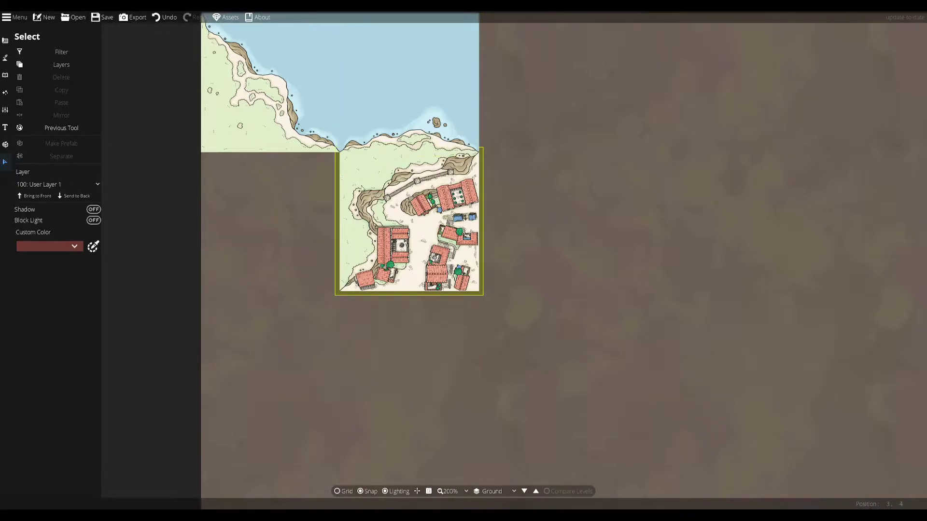
{"action": "left_click", "coordinate": [5, 75]}
{"action": "left_click", "coordinate": [37, 55]}
{"action": "scroll", "coordinate": [549, 196], "scroll_direction": "down", "scroll_amount": 3}
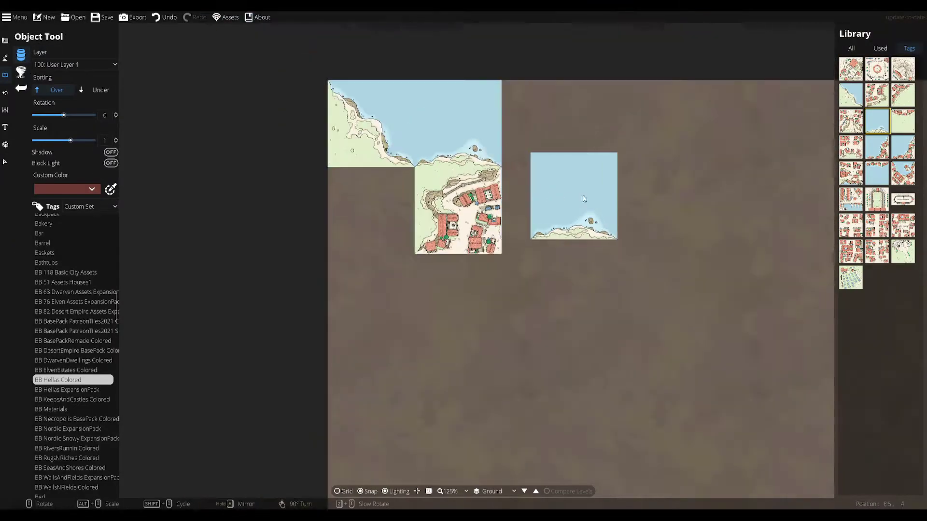
{"action": "left_click_drag", "start_coordinate": [578, 196], "coordinate": [498, 243]}
{"action": "mouse_move", "coordinate": [895, 91]}
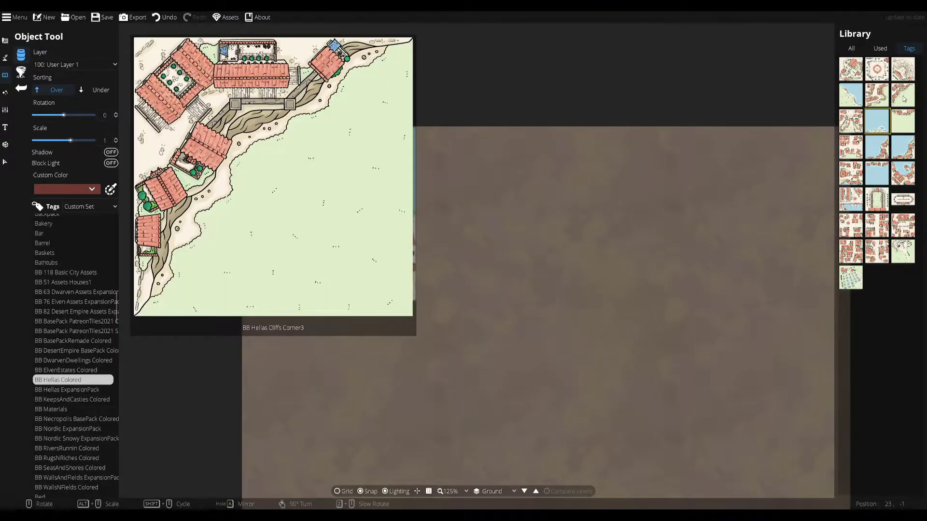
{"action": "left_click", "coordinate": [903, 121]}
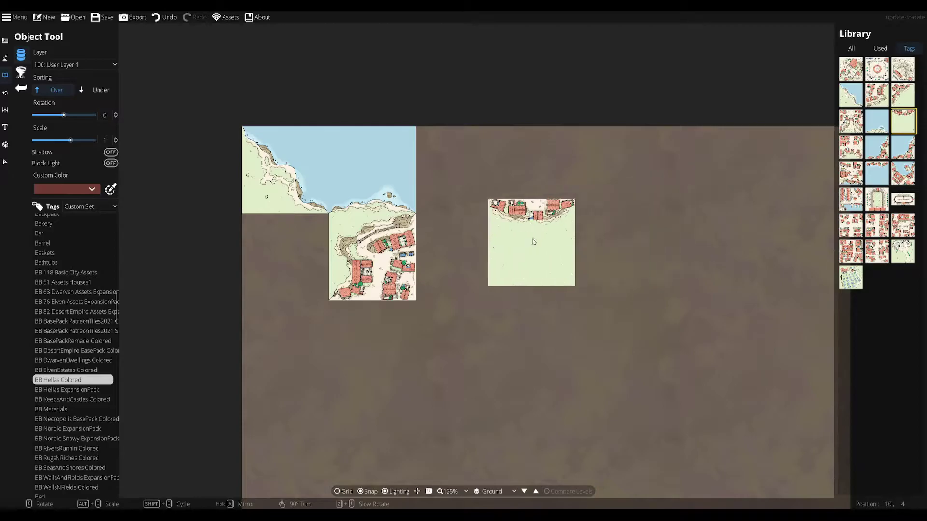
{"action": "scroll", "coordinate": [459, 254], "scroll_direction": "down", "scroll_amount": 11}
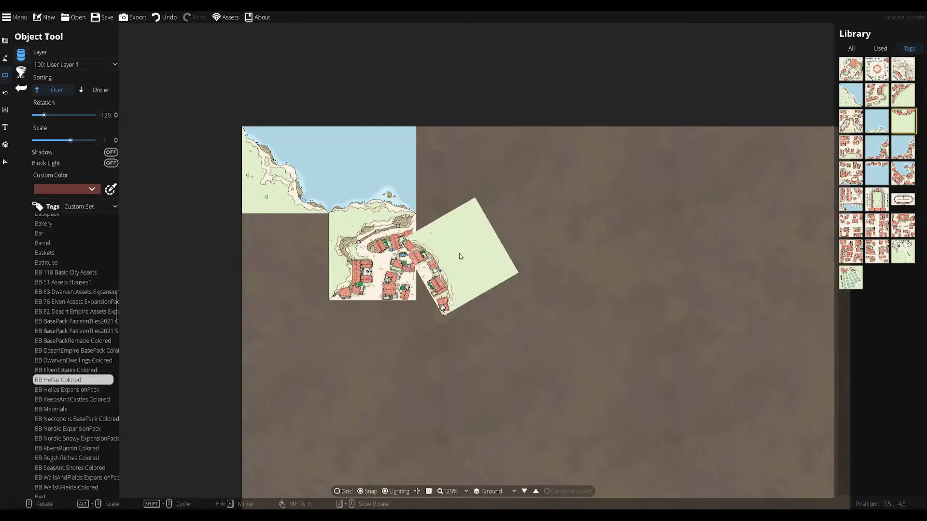
{"action": "scroll", "coordinate": [480, 223], "scroll_direction": "down", "scroll_amount": 1}
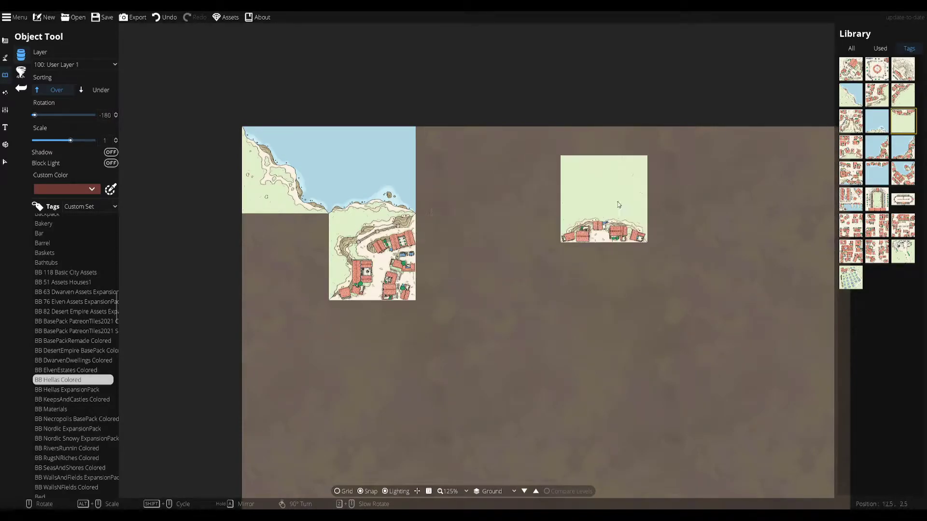
Place the BB Hellas Coast Straight1 tile, rotated to 90 degrees, beside the straight water tile and examine the coastline joint
{"action": "mouse_move", "coordinate": [872, 99]}
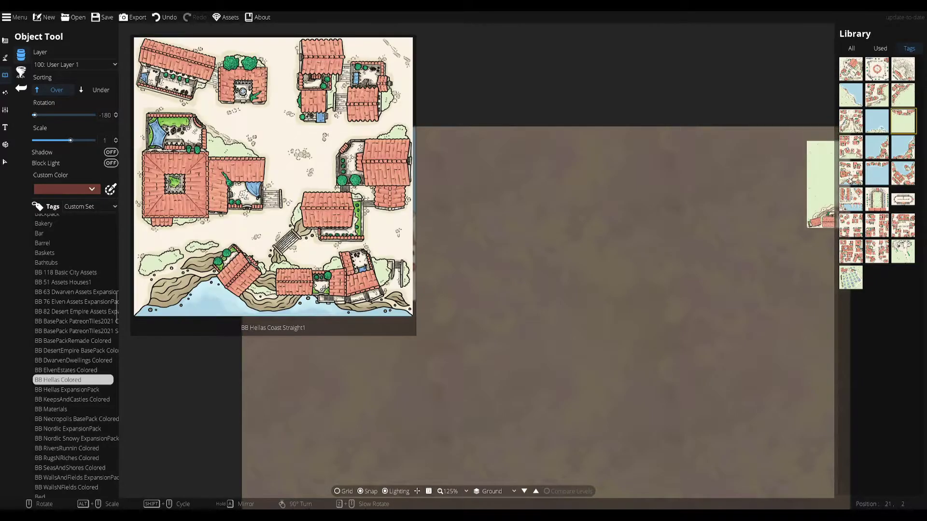
{"action": "scroll", "coordinate": [459, 176], "scroll_direction": "down", "scroll_amount": 7}
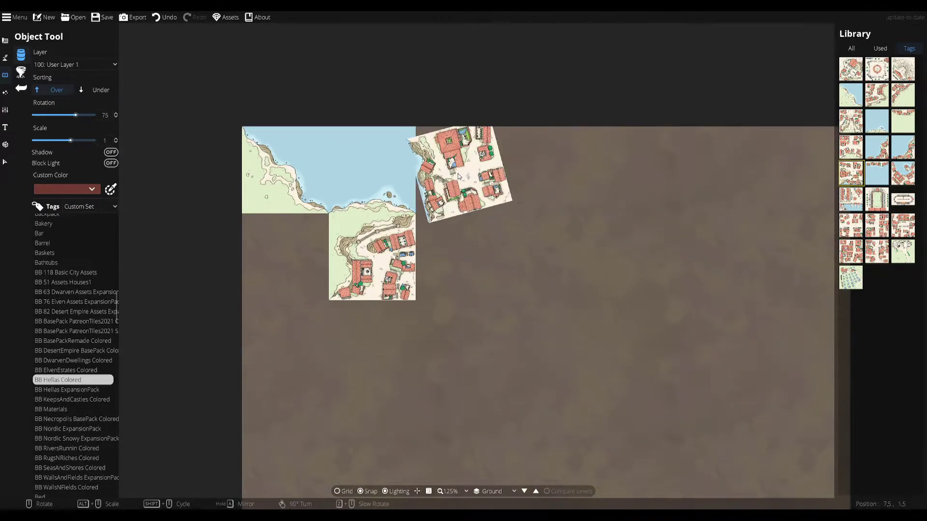
{"action": "scroll", "coordinate": [459, 176], "scroll_direction": "up", "scroll_amount": 1}
{"action": "left_click", "coordinate": [459, 176]}
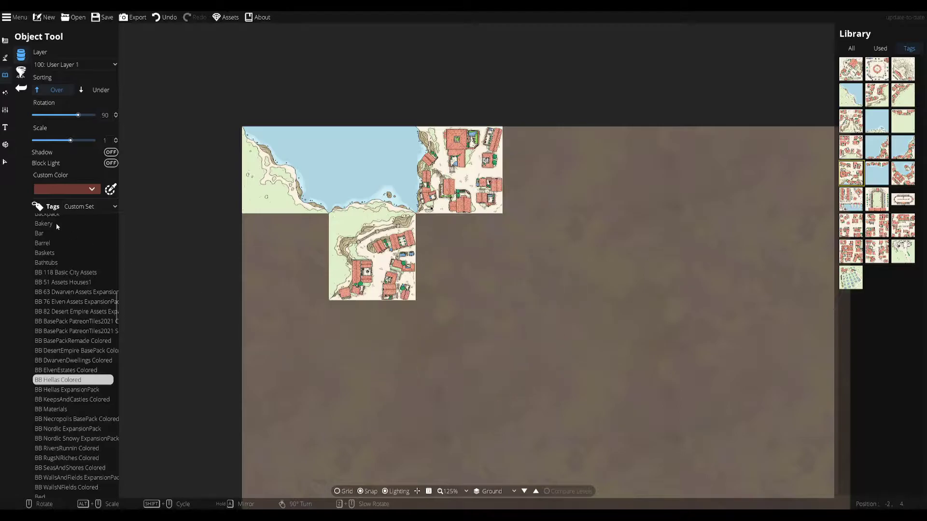
{"action": "left_click", "coordinate": [6, 164]}
{"action": "scroll", "coordinate": [358, 174], "scroll_direction": "up", "scroll_amount": 5}
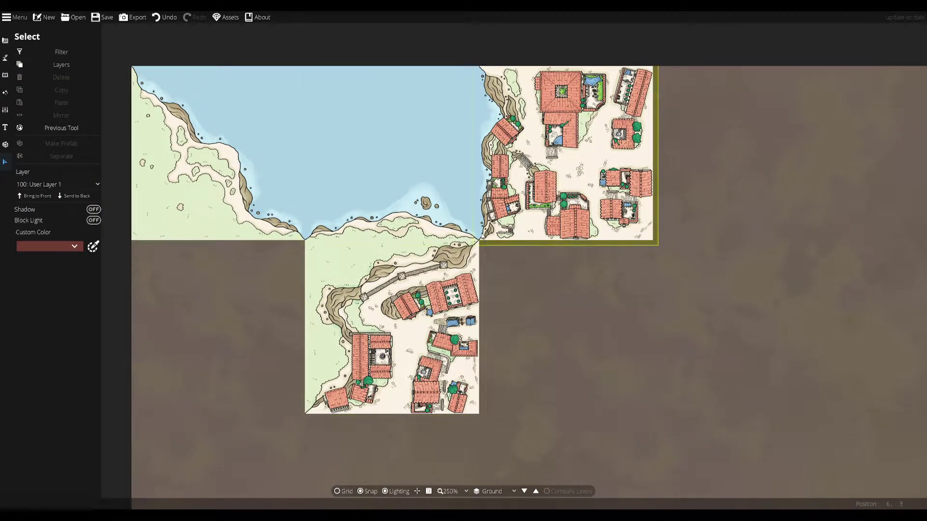
{"action": "right_click", "coordinate": [577, 176]}
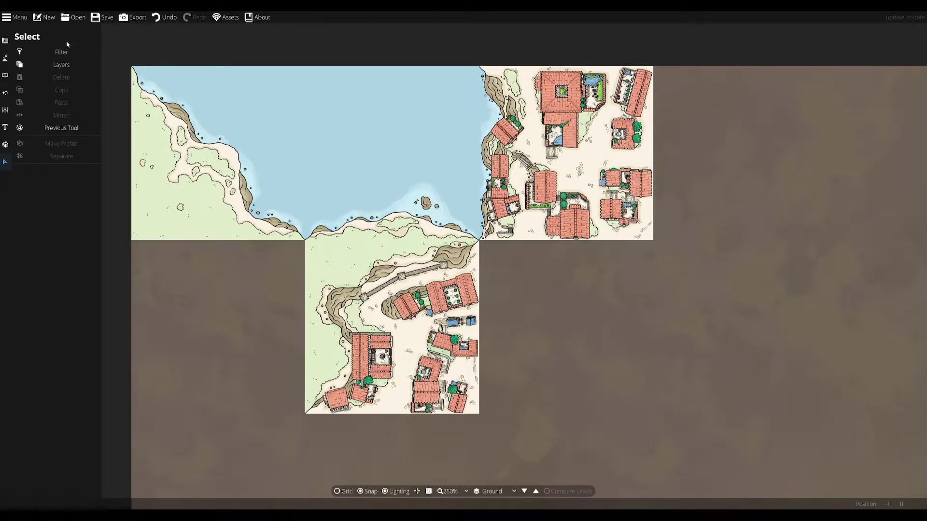
Place the grass-and-water cliffs corner tile, rotated to -90 degrees, over the Coast Straight1 tile so its shoreline continues the straight water tile
{"action": "left_click", "coordinate": [4, 76]}
{"action": "left_click", "coordinate": [50, 57]}
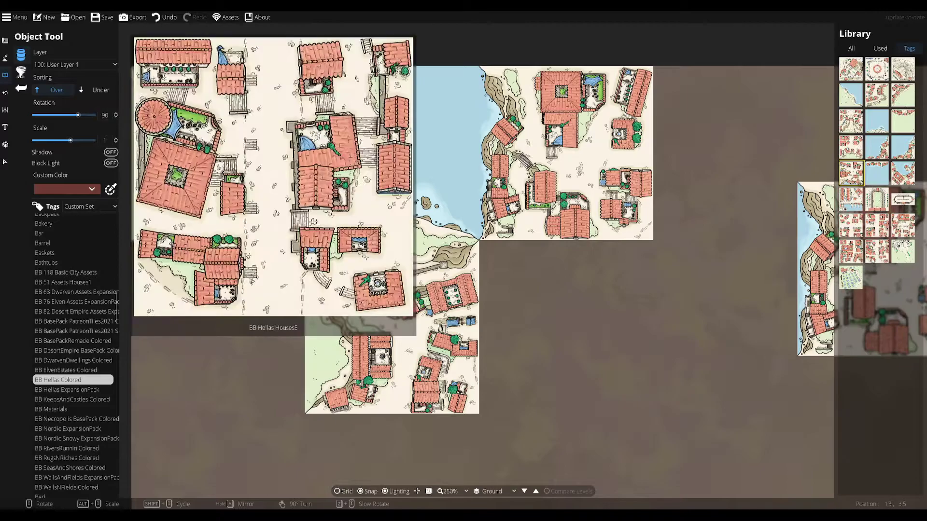
{"action": "left_click", "coordinate": [841, 96]}
{"action": "right_click", "coordinate": [573, 152]}
{"action": "right_click", "coordinate": [572, 151]}
{"action": "left_click", "coordinate": [571, 151]}
{"action": "left_click_drag", "start_coordinate": [653, 356], "coordinate": [608, 308]}
Place the BB Hellas Cliffs Straight tile, rotated to -180 degrees, beside the Cliffs Corner2 tile and below the new grass coast corner
{"action": "left_click", "coordinate": [852, 148]}
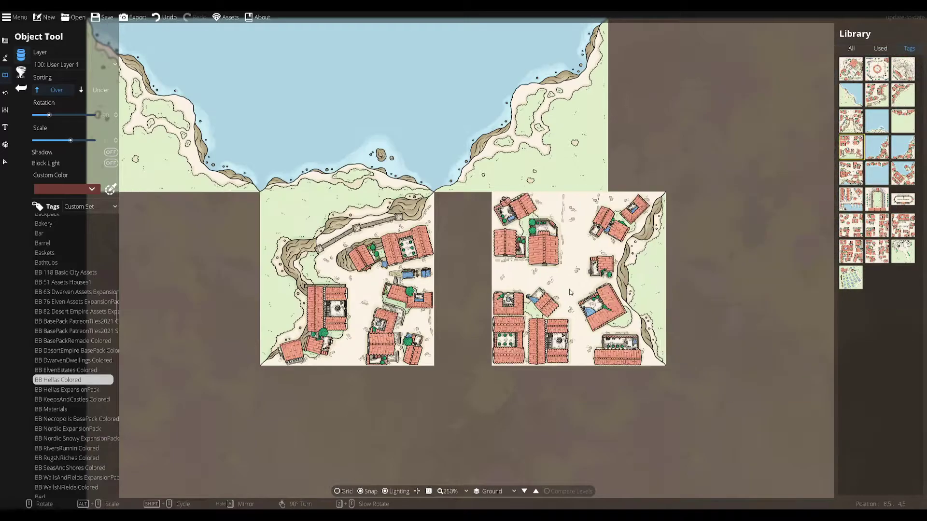
{"action": "scroll", "coordinate": [529, 290], "scroll_direction": "up", "scroll_amount": 2}
{"action": "scroll", "coordinate": [529, 290], "scroll_direction": "down", "scroll_amount": 2}
{"action": "left_click", "coordinate": [529, 291]}
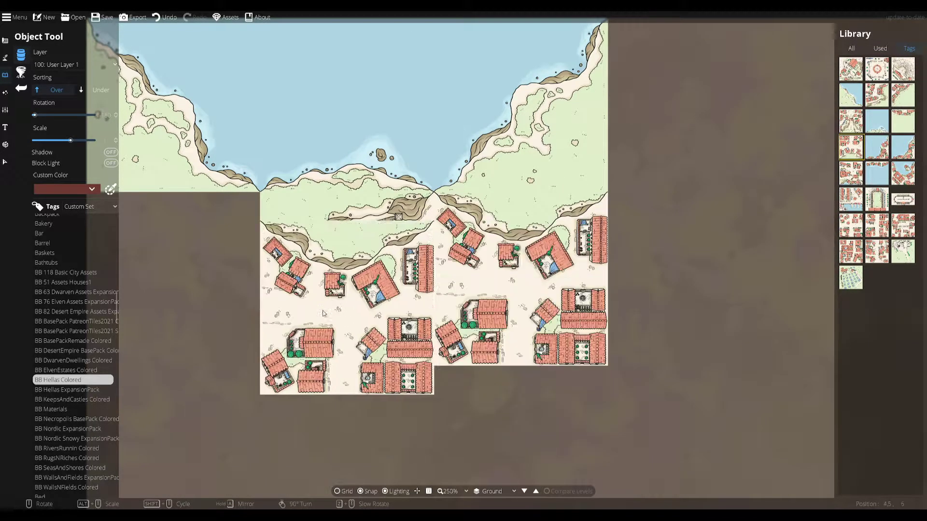
Examine up close and from afar how the coast and cliff tiles connect at the point where their corners meet
{"action": "left_click", "coordinate": [8, 164]}
{"action": "scroll", "coordinate": [522, 223], "scroll_direction": "down", "scroll_amount": 4}
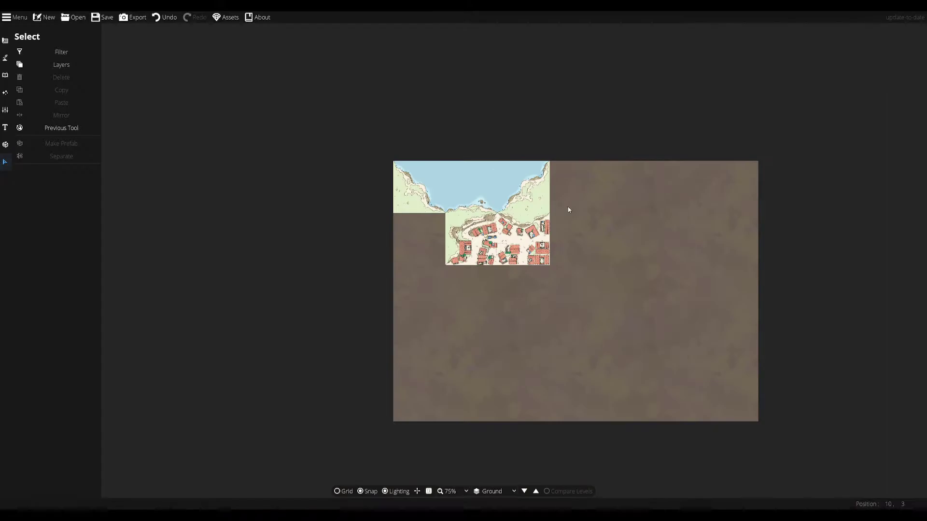
{"action": "scroll", "coordinate": [515, 214], "scroll_direction": "up", "scroll_amount": 5}
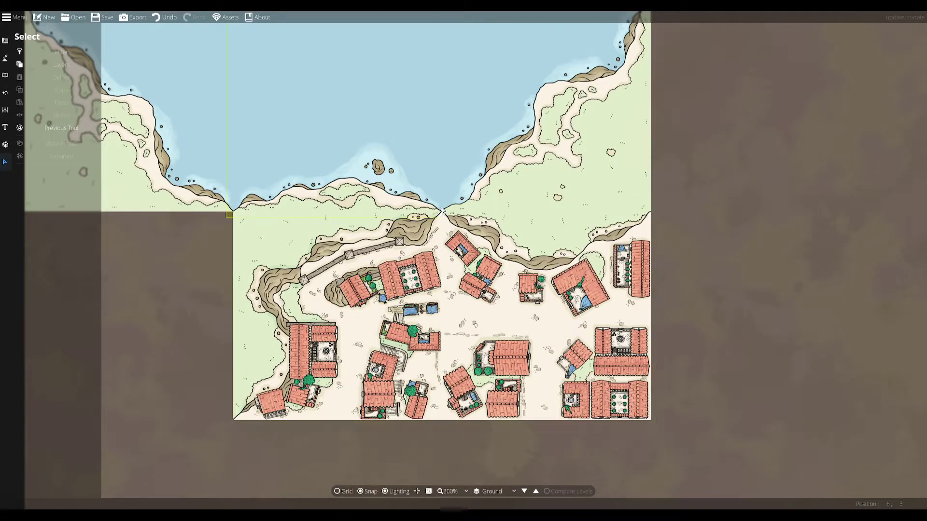
{"action": "scroll", "coordinate": [441, 211], "scroll_direction": "up", "scroll_amount": 4}
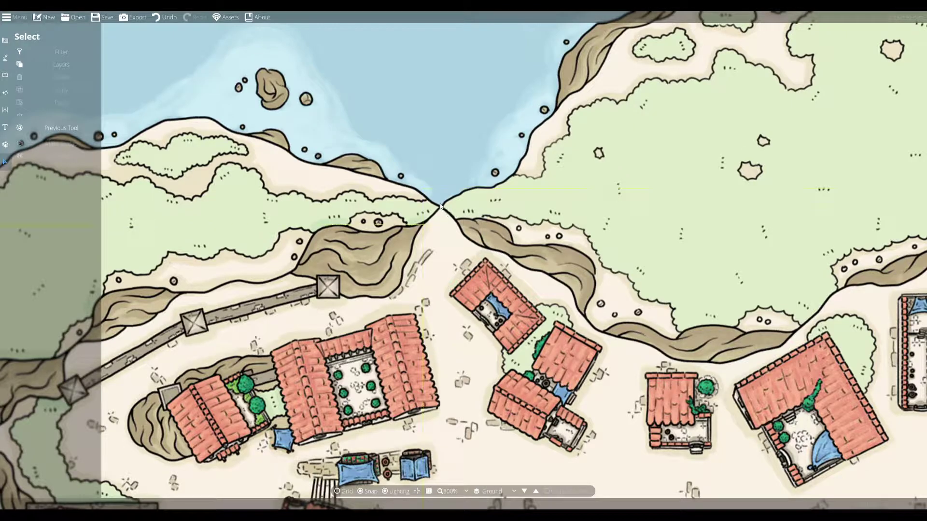
{"action": "scroll", "coordinate": [436, 225], "scroll_direction": "down", "scroll_amount": 6}
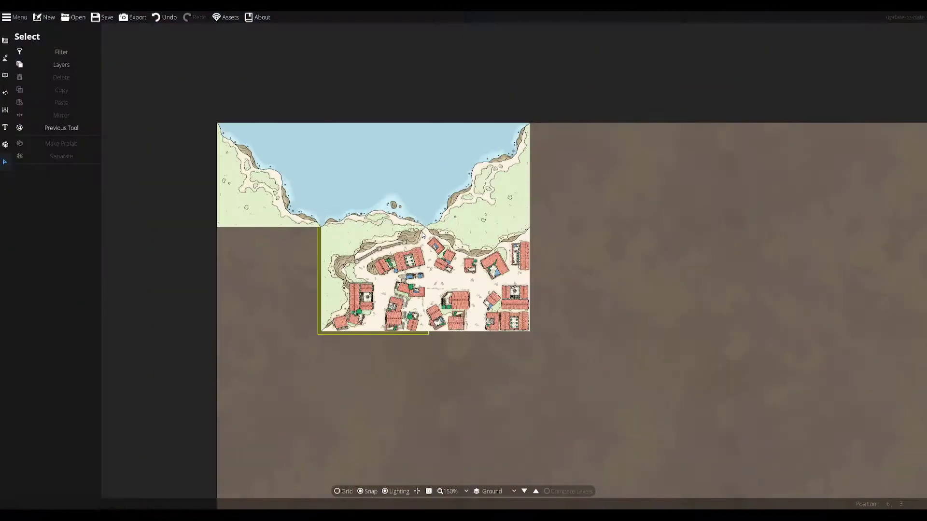
{"action": "left_click_drag", "start_coordinate": [477, 278], "coordinate": [455, 296]}
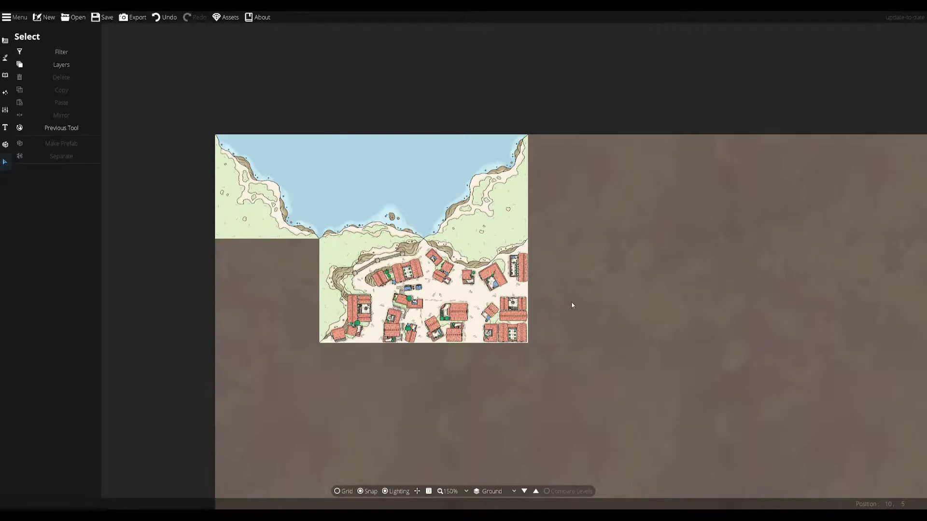
{"action": "left_click_drag", "start_coordinate": [621, 313], "coordinate": [564, 302]}
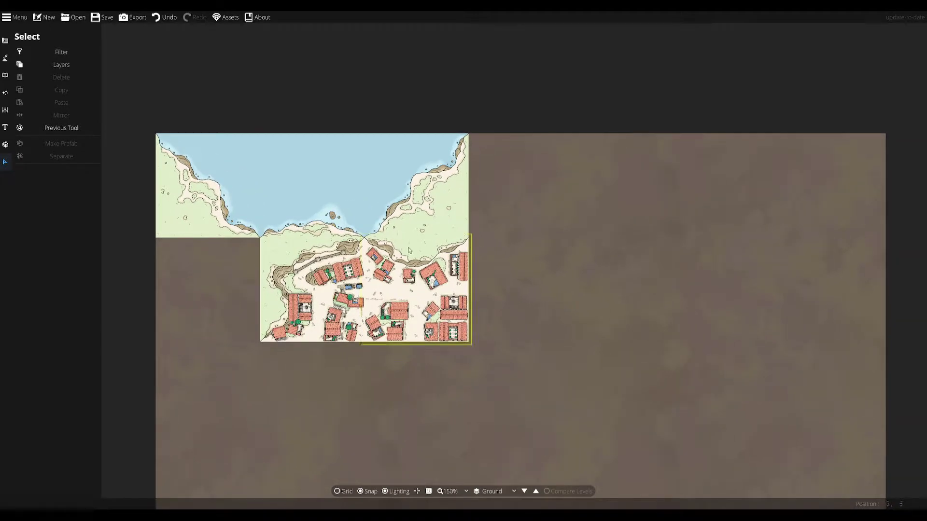
Preview the BB Hellas Coast Corner tile, rotated to 90 degrees, and a curved harbor coast tile beside the grass coast corner
{"action": "left_click", "coordinate": [5, 76]}
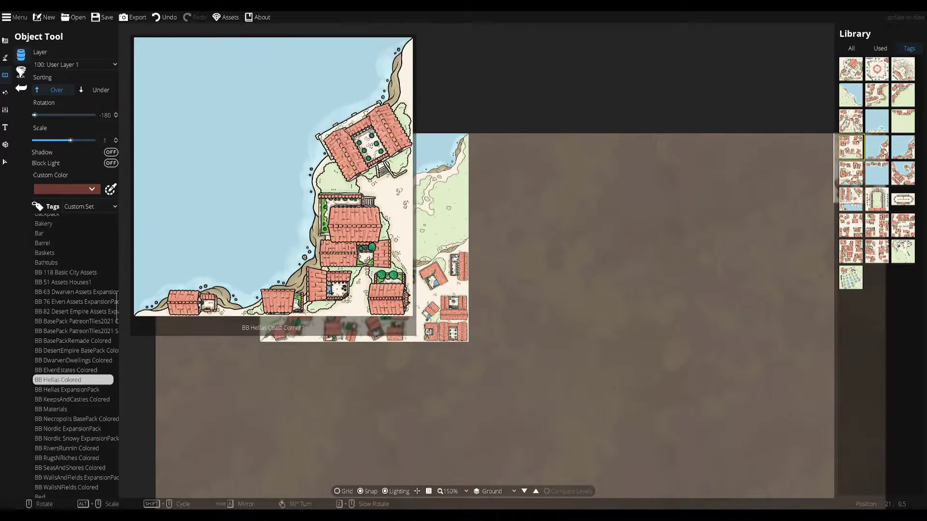
{"action": "left_click", "coordinate": [877, 147]}
{"action": "scroll", "coordinate": [523, 185], "scroll_direction": "up", "scroll_amount": 5}
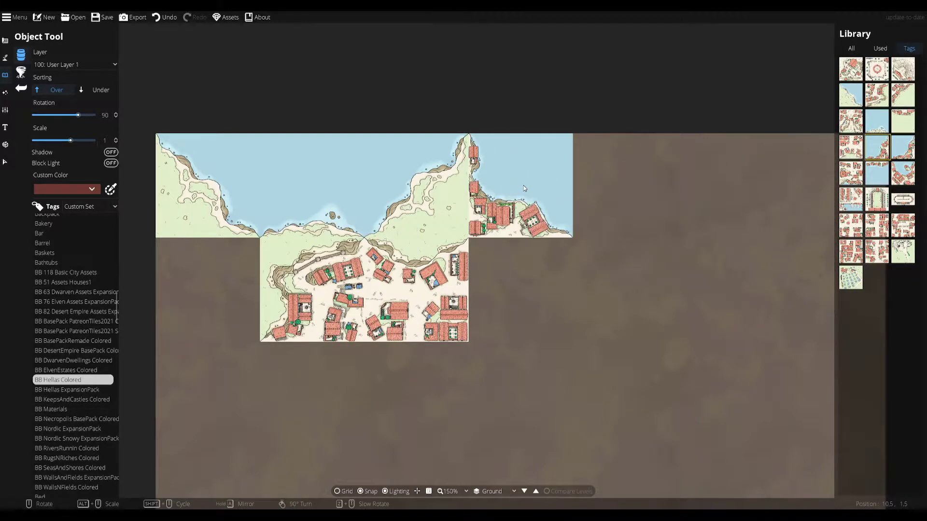
{"action": "scroll", "coordinate": [523, 185], "scroll_direction": "up", "scroll_amount": 1}
{"action": "left_click_drag", "start_coordinate": [523, 185], "coordinate": [495, 195]}
{"action": "left_click", "coordinate": [903, 173]}
{"action": "scroll", "coordinate": [491, 200], "scroll_direction": "down", "scroll_amount": 5}
{"action": "scroll", "coordinate": [493, 197], "scroll_direction": "down", "scroll_amount": 7}
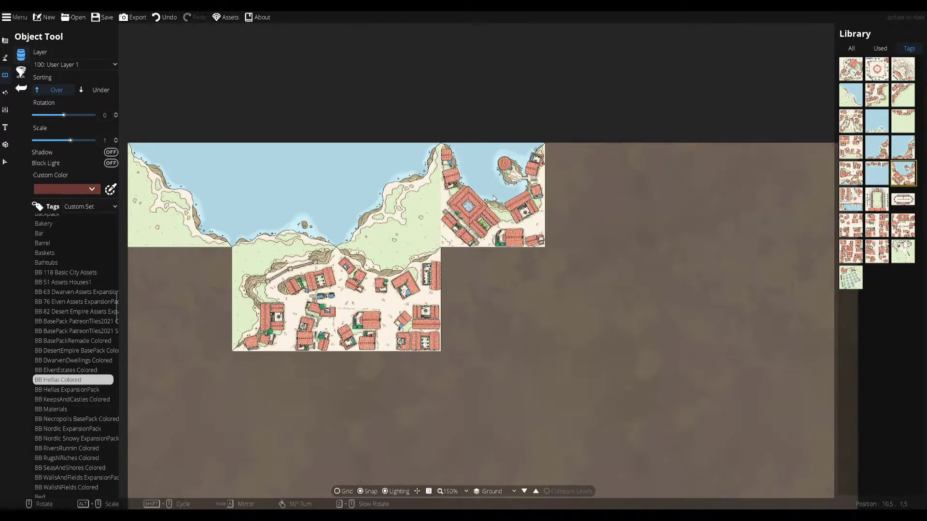
Place the BB Hellas Cliffs Passage tile, rotated to -180 degrees, beside the Cliffs Straight tile to continue the cliff line
{"action": "mouse_move", "coordinate": [870, 208]}
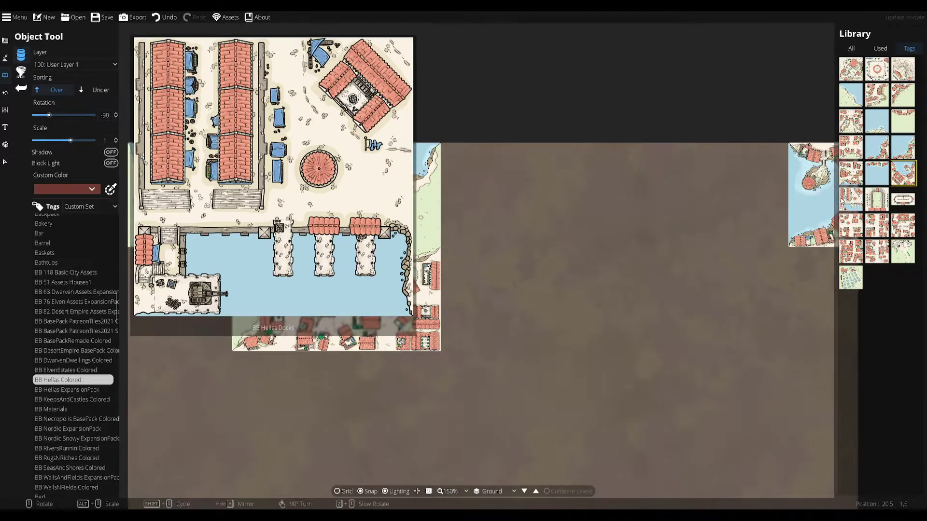
{"action": "mouse_move", "coordinate": [909, 252]}
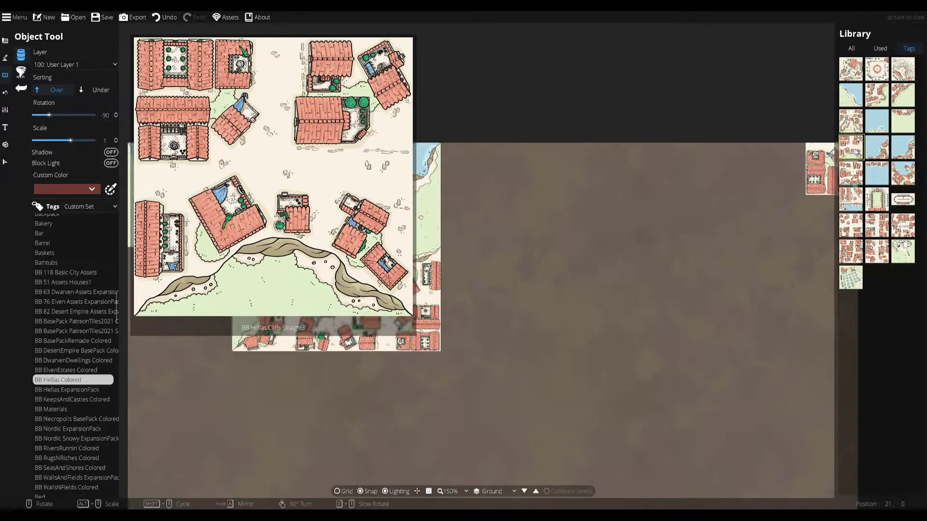
{"action": "right_click", "coordinate": [487, 297]}
{"action": "left_click_drag", "start_coordinate": [487, 296], "coordinate": [454, 266]}
{"action": "mouse_move", "coordinate": [845, 179]}
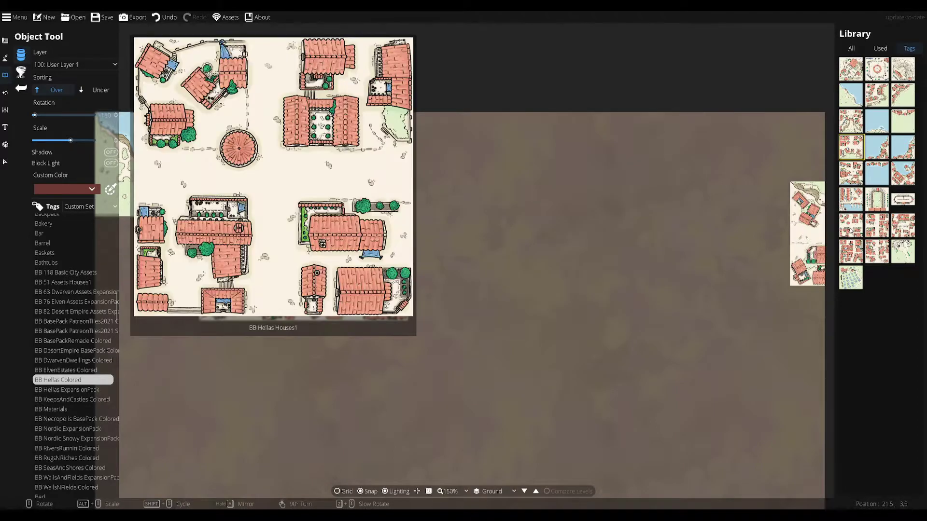
{"action": "left_click", "coordinate": [854, 123]}
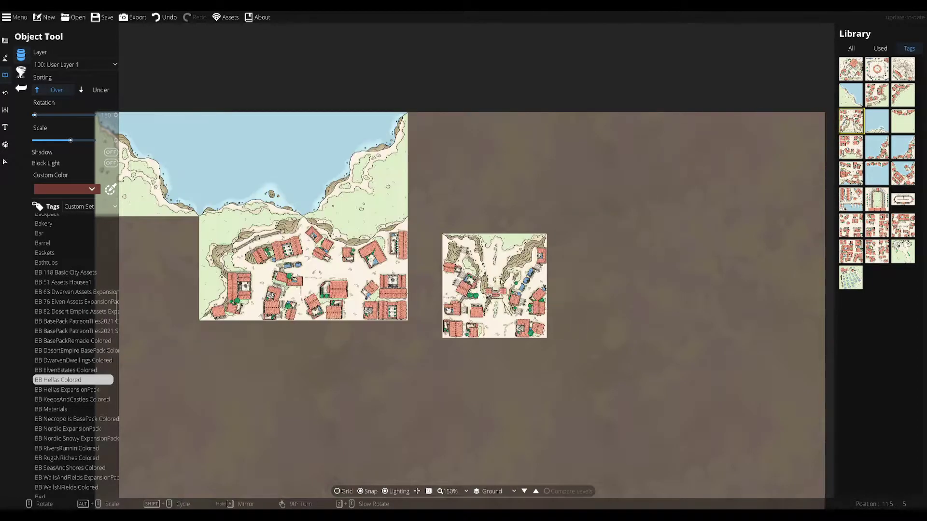
{"action": "left_click", "coordinate": [462, 272]}
{"action": "left_click_drag", "start_coordinate": [477, 339], "coordinate": [494, 240]}
{"action": "scroll", "coordinate": [486, 385], "scroll_direction": "down", "scroll_amount": 2}
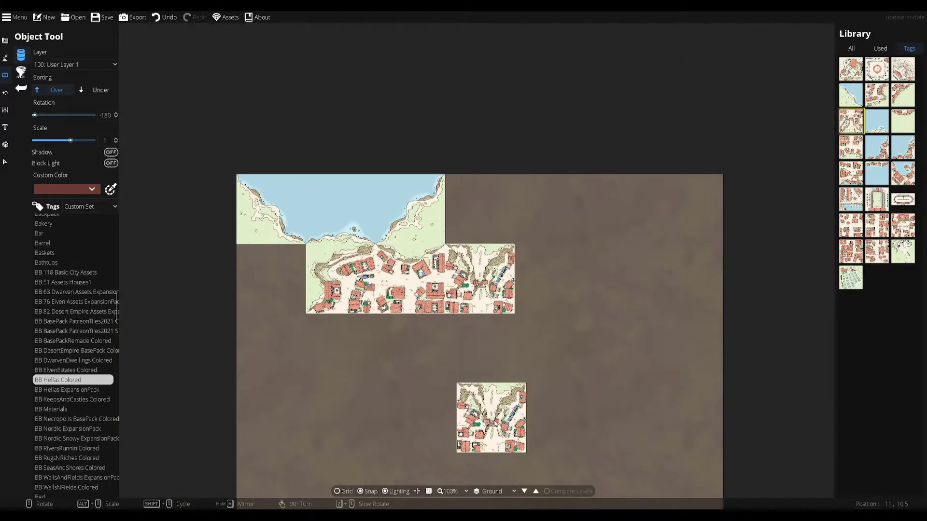
{"action": "left_click_drag", "start_coordinate": [493, 421], "coordinate": [482, 323]}
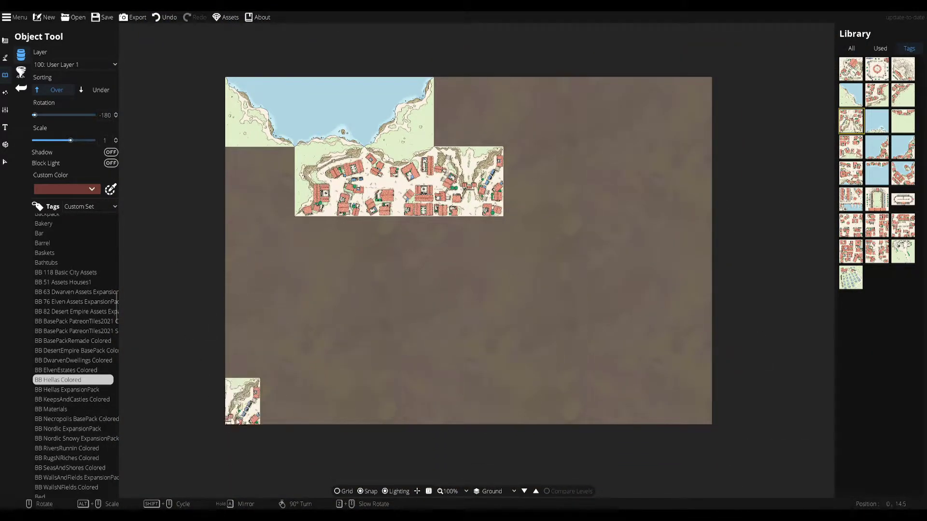
Expand the map by 6 tiles along its bottom edge and check the enlarged area against the grid
{"action": "left_click", "coordinate": [3, 18]}
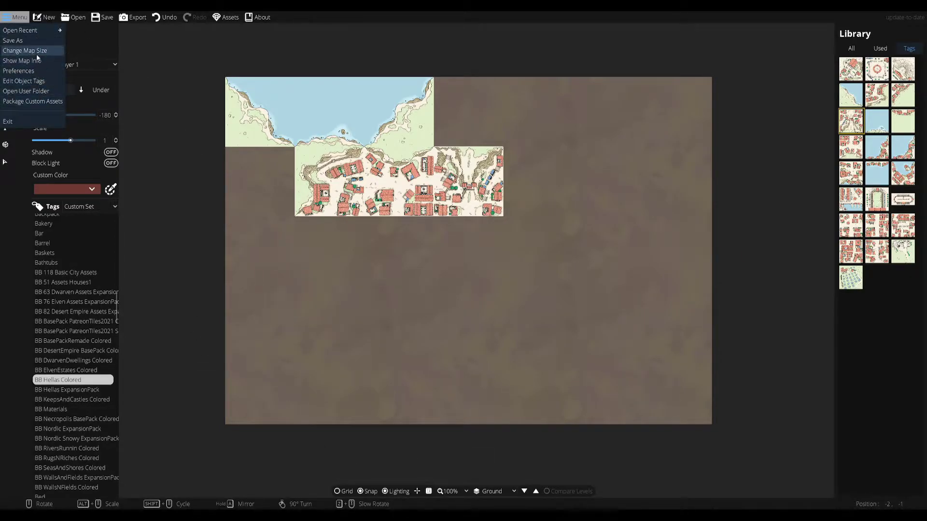
{"action": "left_click", "coordinate": [37, 54]}
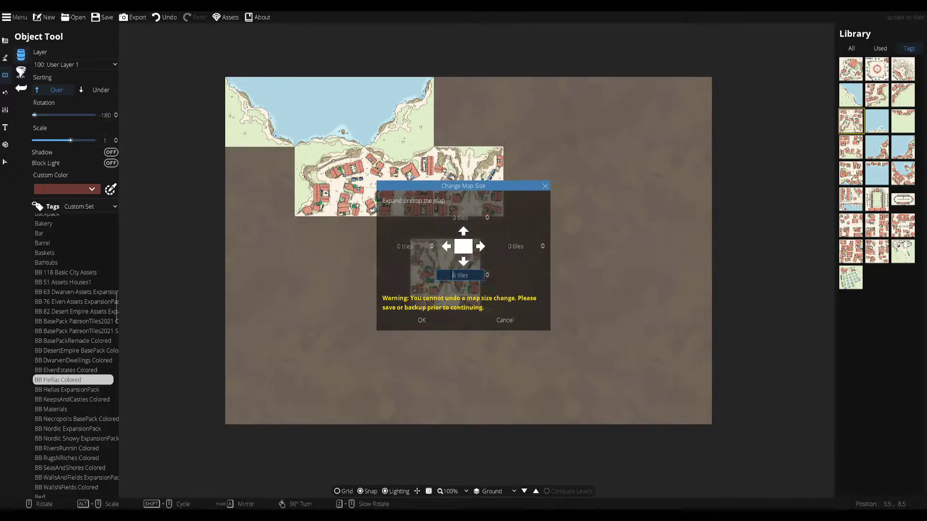
{"action": "left_click", "coordinate": [422, 320]}
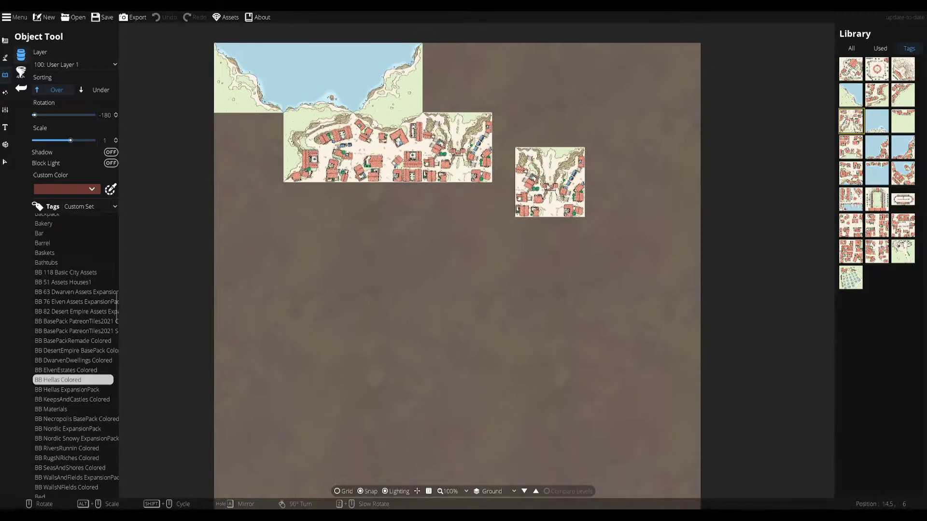
{"action": "left_click", "coordinate": [344, 491]}
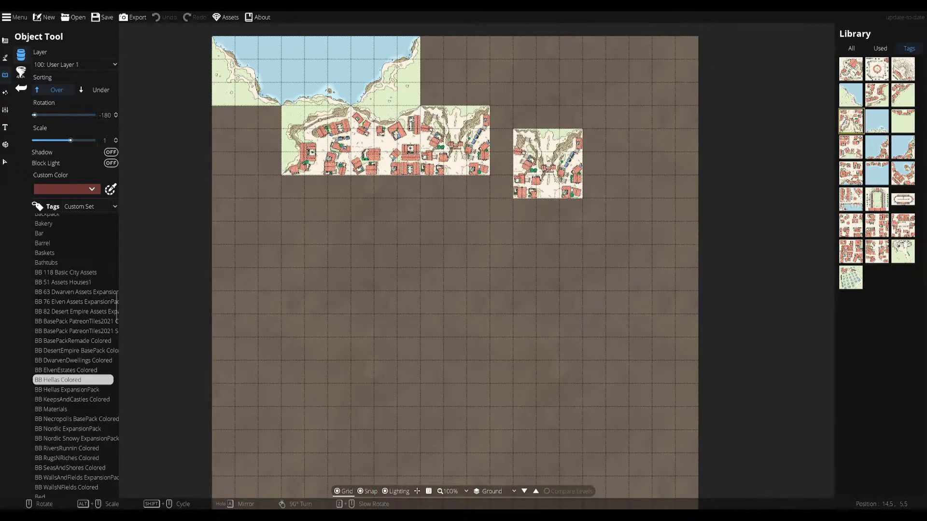
{"action": "left_click", "coordinate": [344, 492]}
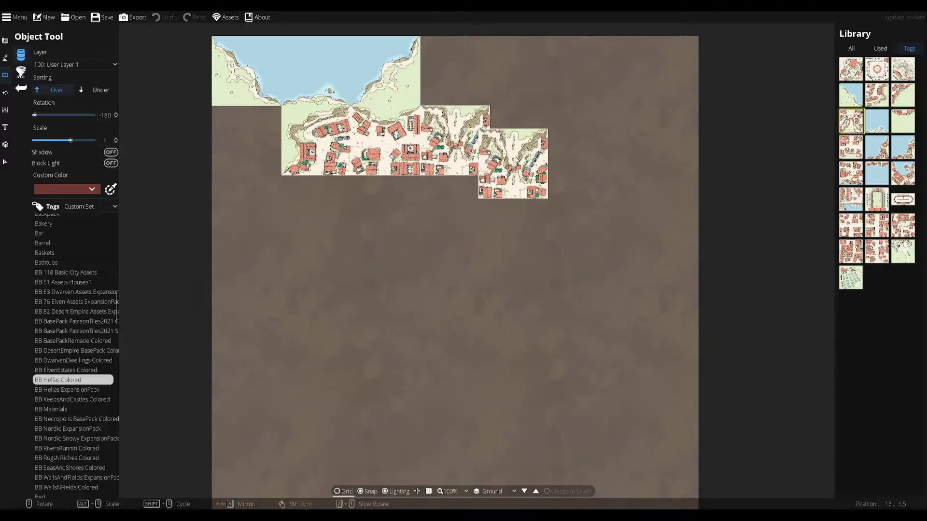
Place the Cliffs Corner2 tile, rotated to -90 degrees, beside the Cliffs Passage tile, and the diagonal cliffs corner tile diagonally below it
{"action": "left_click_drag", "start_coordinate": [525, 152], "coordinate": [501, 323]}
{"action": "scroll", "coordinate": [447, 254], "scroll_direction": "up", "scroll_amount": 1}
{"action": "left_click_drag", "start_coordinate": [564, 287], "coordinate": [618, 229]}
{"action": "mouse_move", "coordinate": [897, 102]}
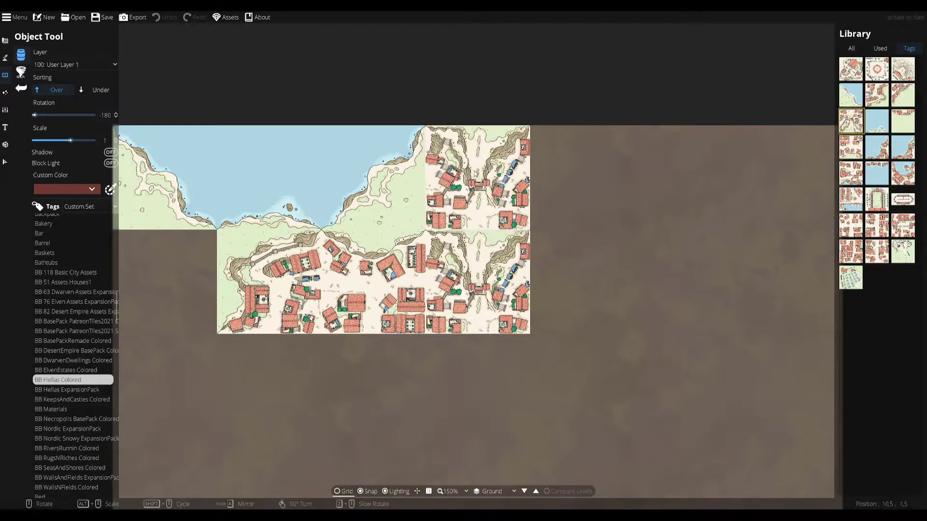
{"action": "left_click_drag", "start_coordinate": [629, 265], "coordinate": [573, 235]}
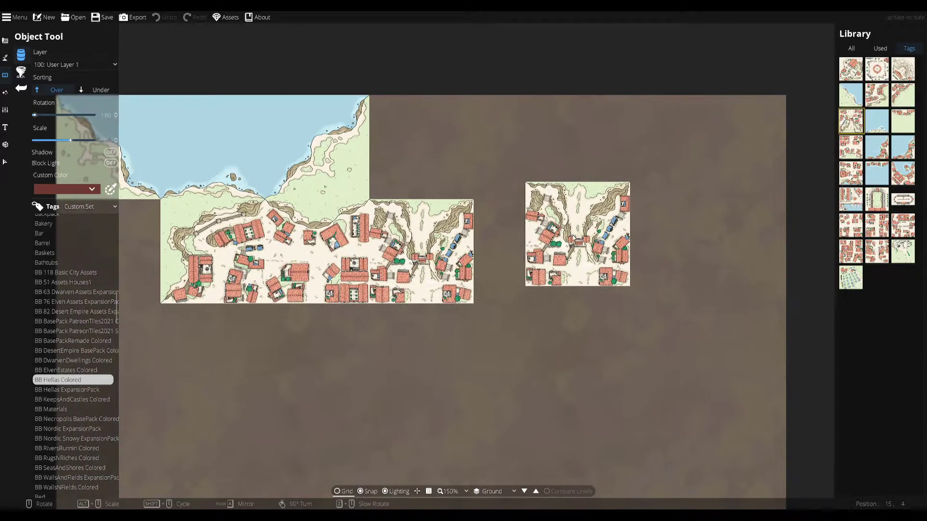
{"action": "mouse_move", "coordinate": [854, 252]}
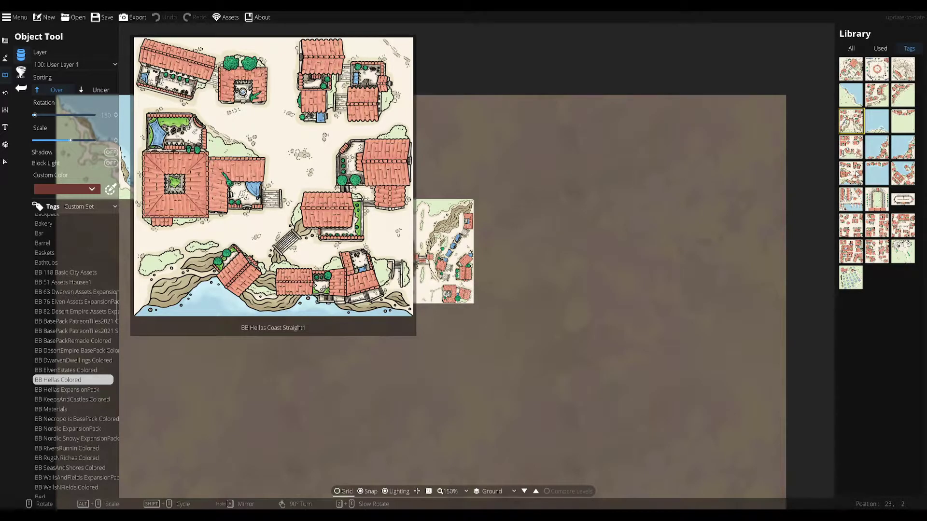
{"action": "left_click", "coordinate": [875, 96]}
{"action": "scroll", "coordinate": [536, 252], "scroll_direction": "up", "scroll_amount": 3}
{"action": "scroll", "coordinate": [525, 251], "scroll_direction": "up", "scroll_amount": 1}
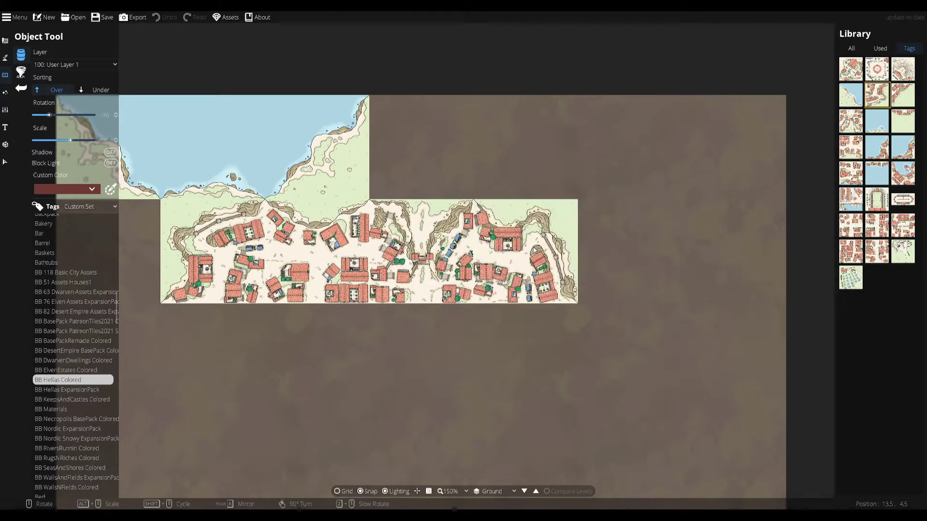
{"action": "left_click", "coordinate": [526, 251]}
{"action": "left_click", "coordinate": [903, 94]}
{"action": "mouse_move", "coordinate": [846, 123]}
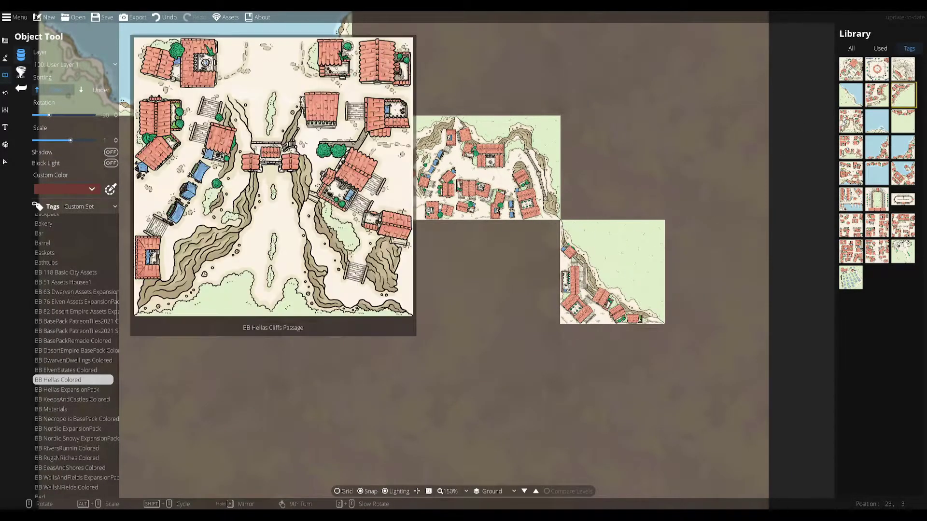
Try the Cliffs Straight tile, rotated to -90 degrees, directly below the diagonal cliffs corner tile and undo the placement
{"action": "left_click", "coordinate": [850, 147]}
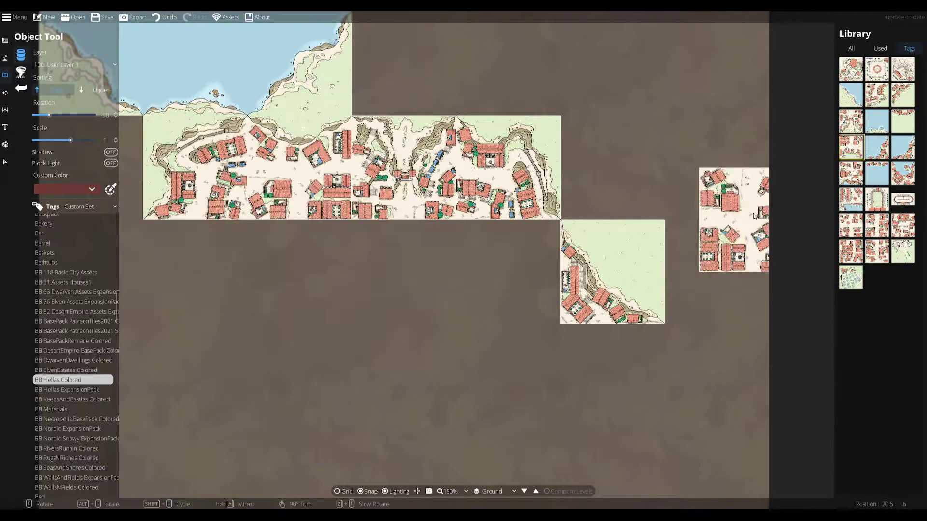
{"action": "scroll", "coordinate": [608, 241], "scroll_direction": "down", "scroll_amount": 3}
{"action": "left_click_drag", "start_coordinate": [611, 297], "coordinate": [541, 276]}
{"action": "left_click", "coordinate": [541, 277]}
{"action": "scroll", "coordinate": [557, 312], "scroll_direction": "down", "scroll_amount": 2}
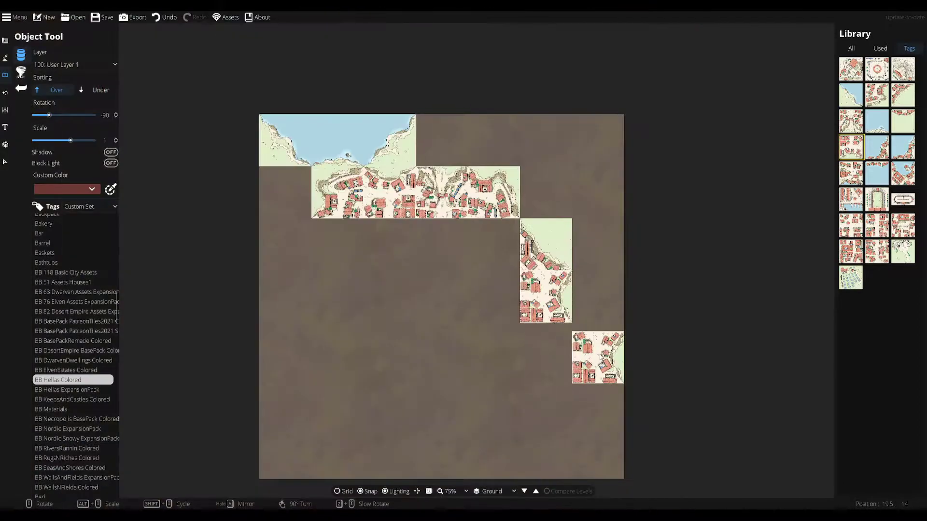
{"action": "key", "text": "ctrl+z"}
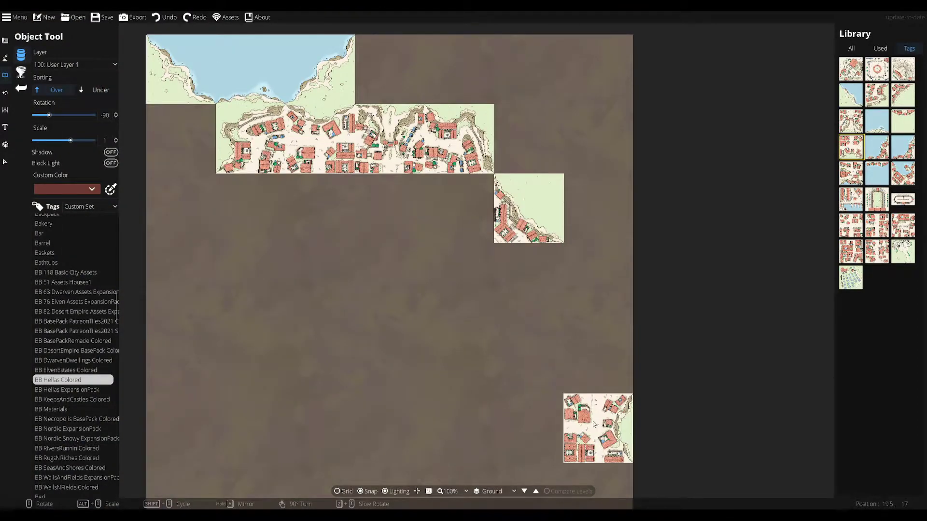
Examine how the cliff corner tiles line up with the rest of the map layout
{"action": "left_click", "coordinate": [5, 162]}
{"action": "scroll", "coordinate": [634, 251], "scroll_direction": "down", "scroll_amount": 1}
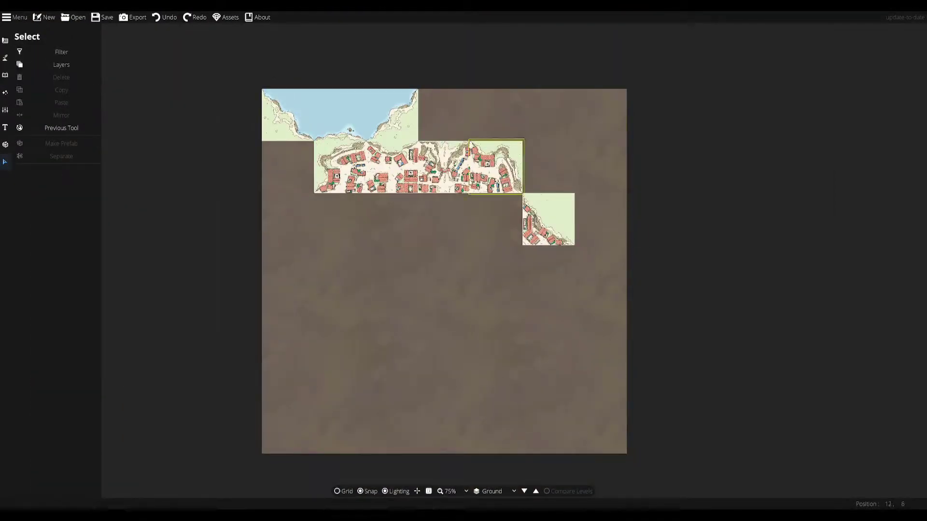
{"action": "scroll", "coordinate": [592, 298], "scroll_direction": "up", "scroll_amount": 2}
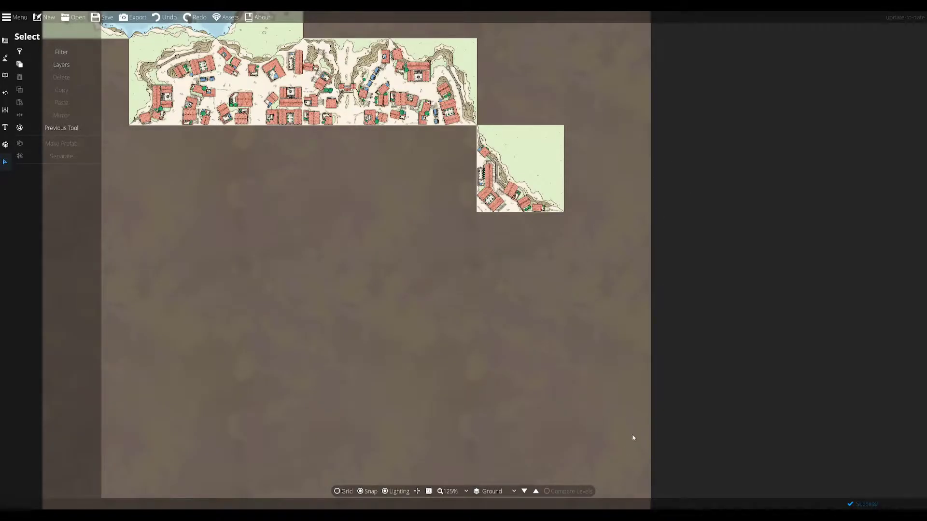
{"action": "left_click", "coordinate": [3, 75]}
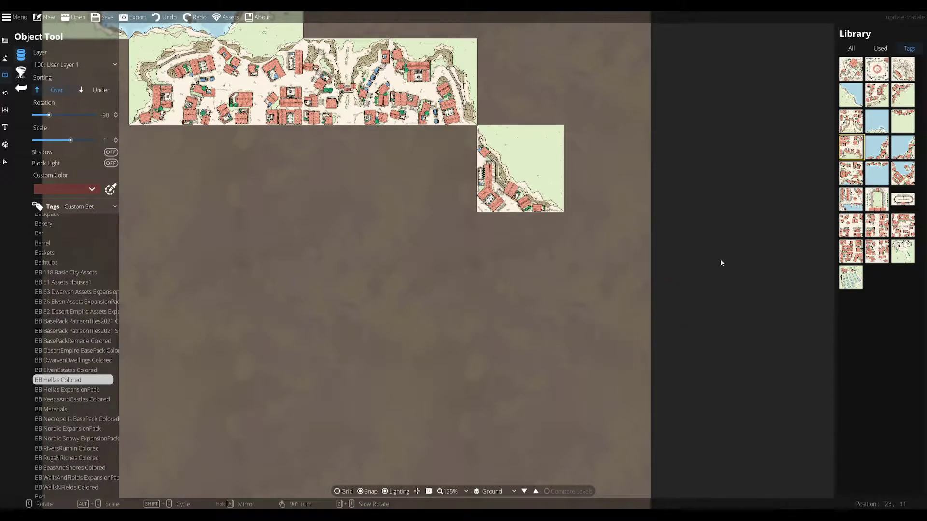
{"action": "scroll", "coordinate": [706, 417], "scroll_direction": "down", "scroll_amount": 2}
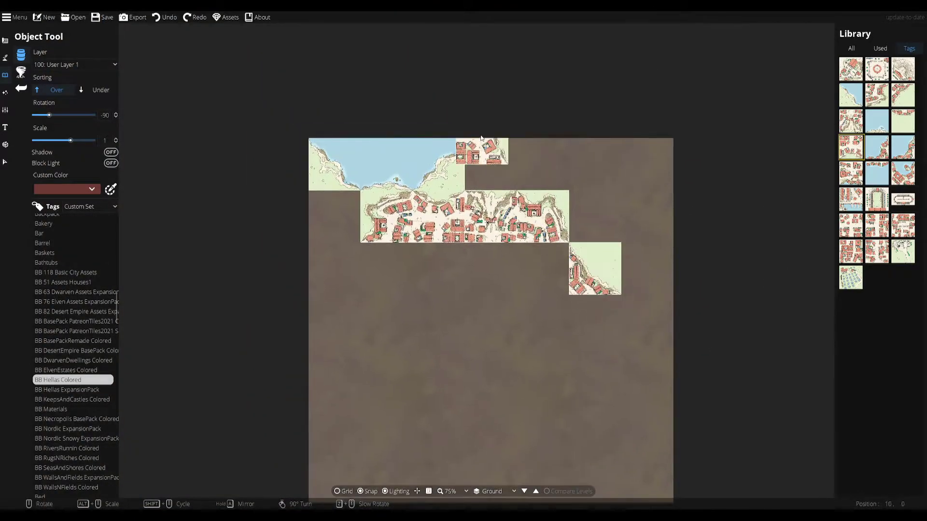
Place the harbour bay tile with the round tower, rotated to 90 degrees, directly below the diagonal cliffs corner tile
{"action": "scroll", "coordinate": [686, 347], "scroll_direction": "up", "scroll_amount": 3}
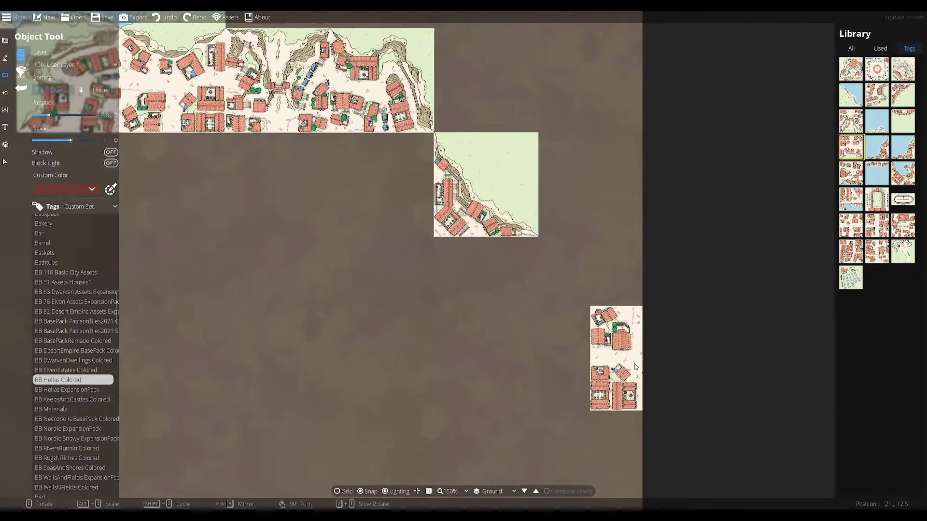
{"action": "left_click", "coordinate": [903, 172]}
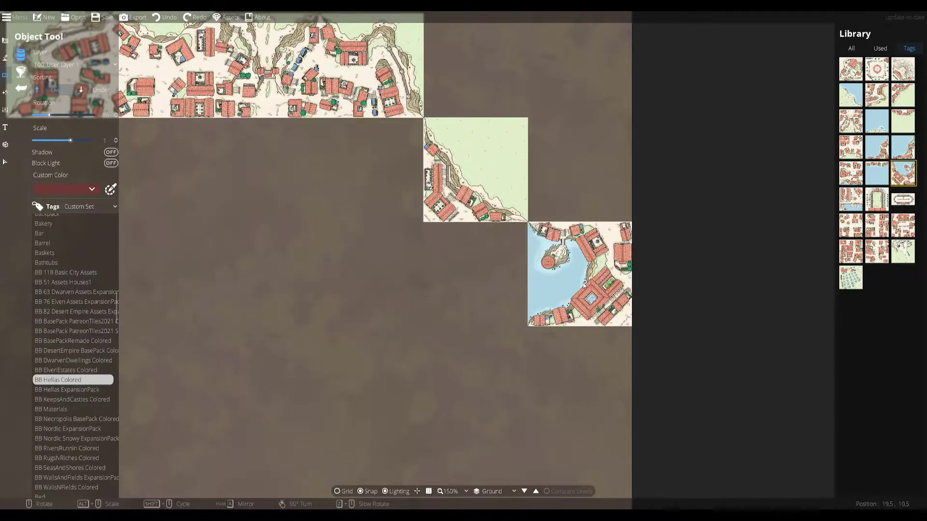
{"action": "scroll", "coordinate": [583, 285], "scroll_direction": "down", "scroll_amount": 12}
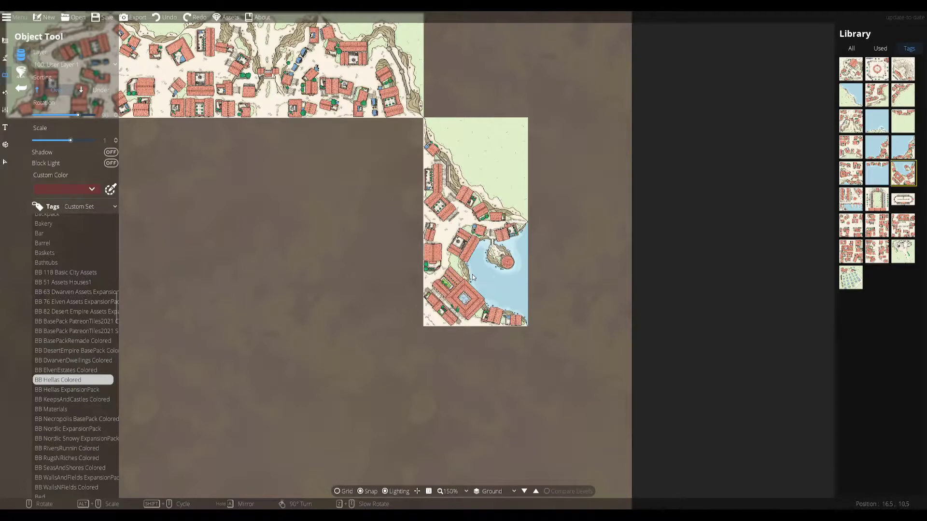
{"action": "left_click", "coordinate": [472, 275]}
{"action": "scroll", "coordinate": [604, 315], "scroll_direction": "down", "scroll_amount": 3}
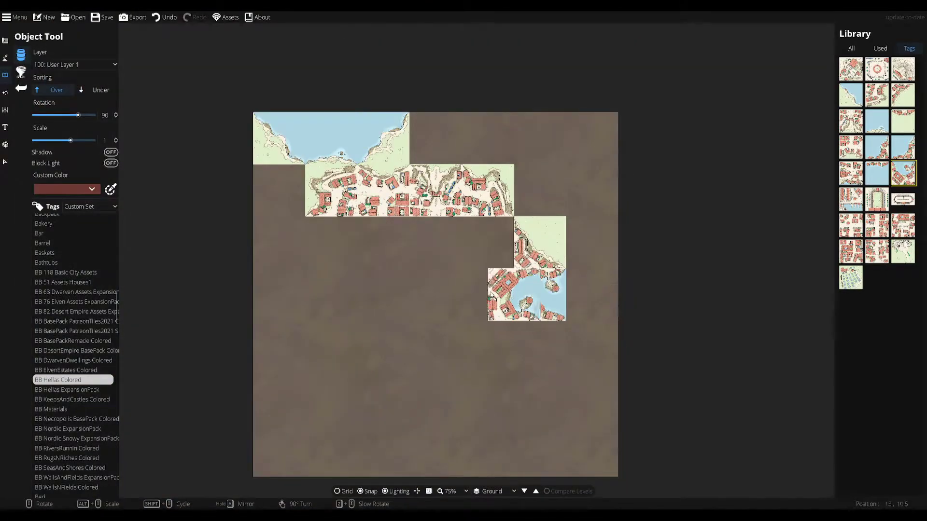
{"action": "left_click", "coordinate": [4, 162]}
{"action": "scroll", "coordinate": [323, 218], "scroll_direction": "up", "scroll_amount": 1}
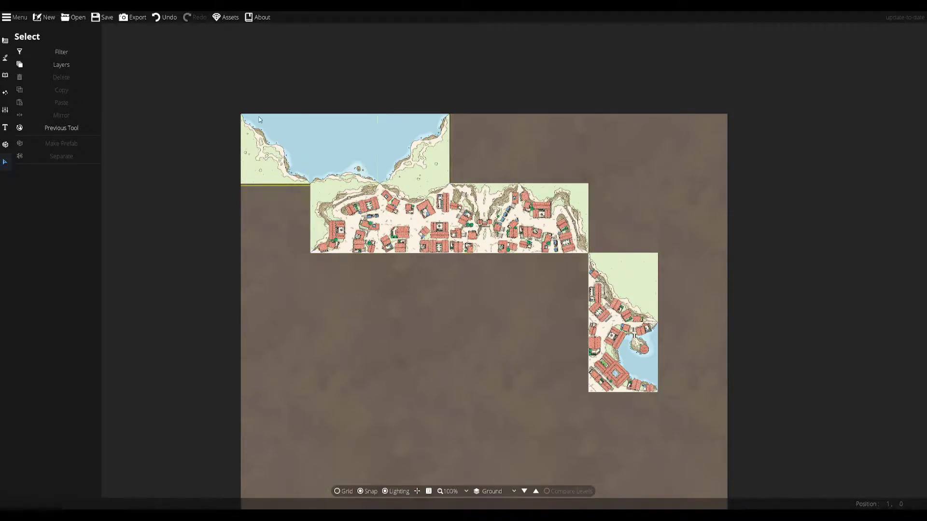
{"action": "left_click_drag", "start_coordinate": [528, 374], "coordinate": [437, 326]}
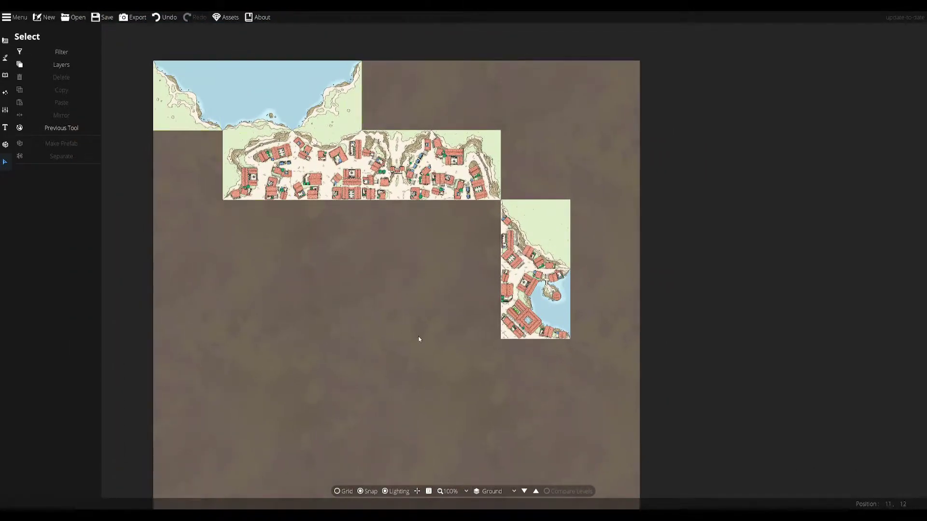
{"action": "left_click_drag", "start_coordinate": [412, 336], "coordinate": [354, 312]}
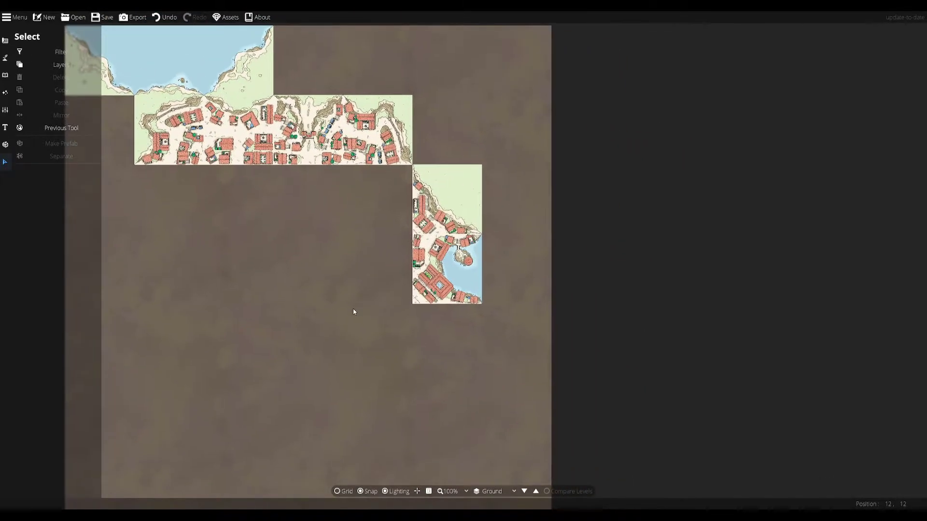
Place the BB Hellas Docks tile, rotated to -90 degrees, directly below the harbour bay tile so the water continues along its right side
{"action": "left_click", "coordinate": [3, 77]}
{"action": "scroll", "coordinate": [481, 327], "scroll_direction": "up", "scroll_amount": 1}
{"action": "left_click_drag", "start_coordinate": [549, 340], "coordinate": [611, 347]}
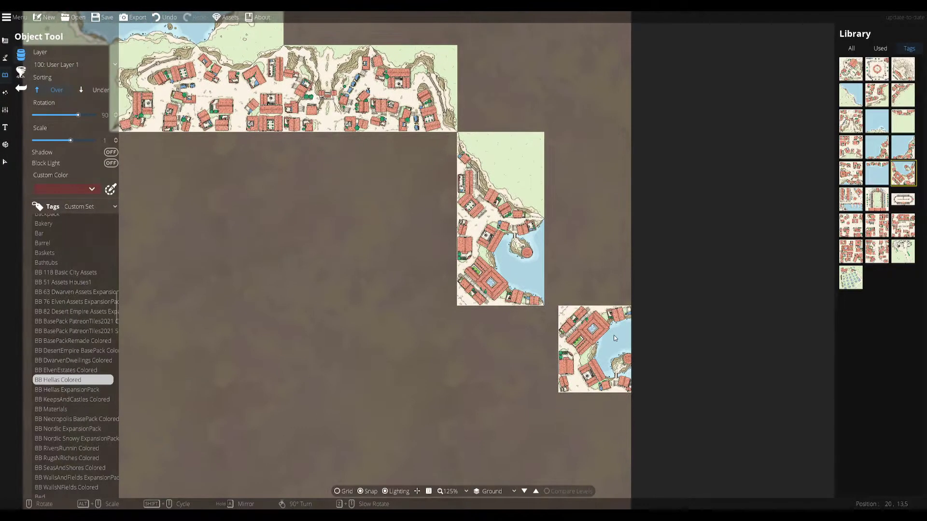
{"action": "left_click", "coordinate": [854, 197]}
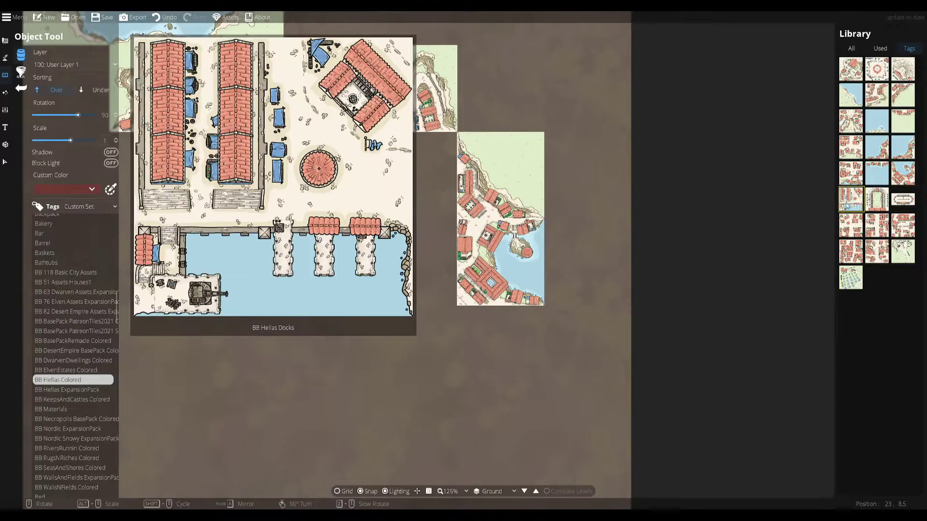
{"action": "scroll", "coordinate": [583, 350], "scroll_direction": "down", "scroll_amount": 6}
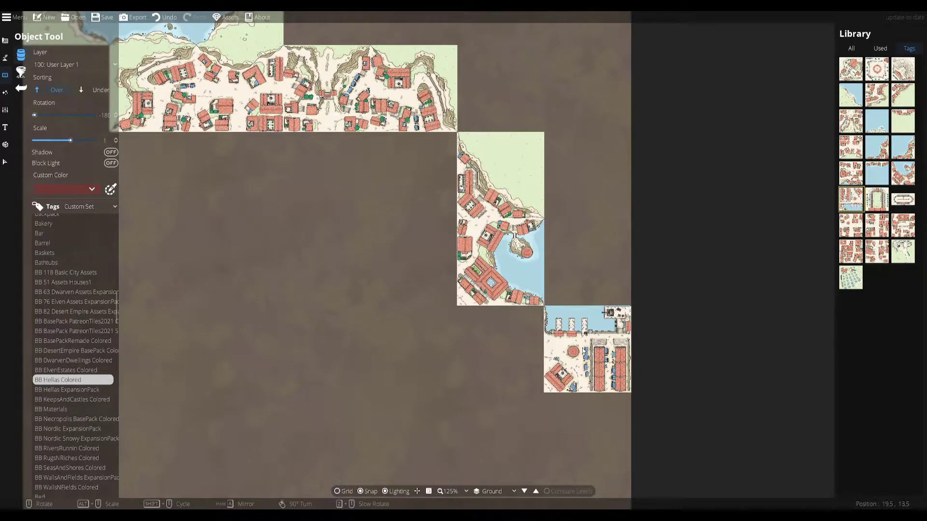
{"action": "scroll", "coordinate": [584, 351], "scroll_direction": "down", "scroll_amount": 6}
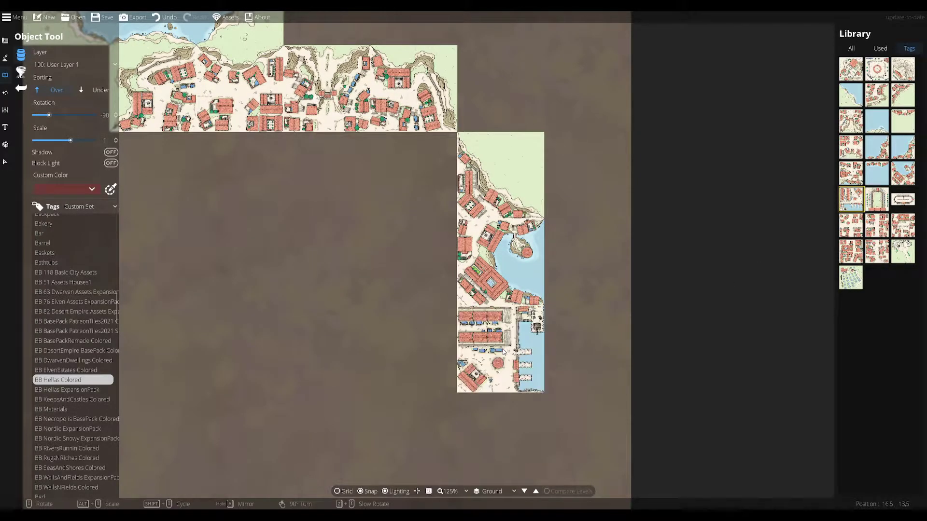
{"action": "left_click", "coordinate": [503, 349]}
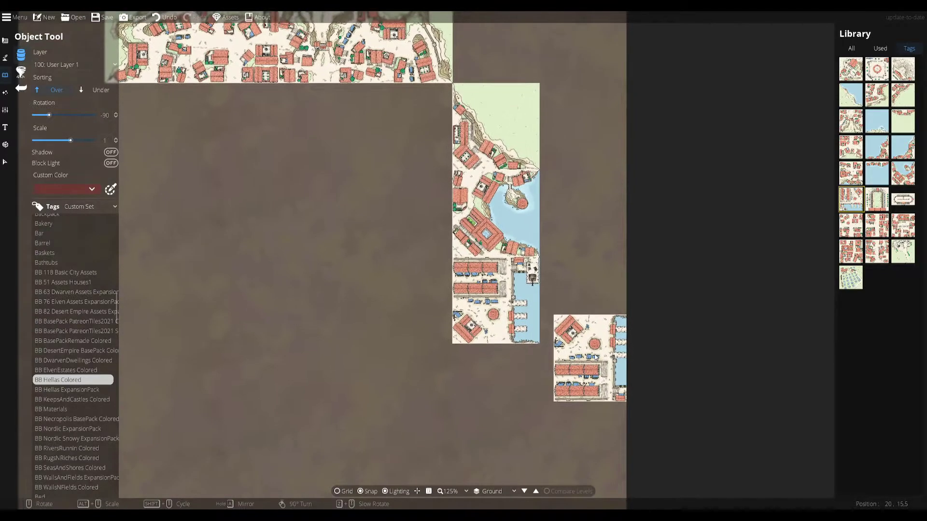
Try the BB Hellas Coast Corner1 tile, rotated to -180 degrees, directly below the Docks tile and inspect the coastline seam
{"action": "mouse_move", "coordinate": [854, 204]}
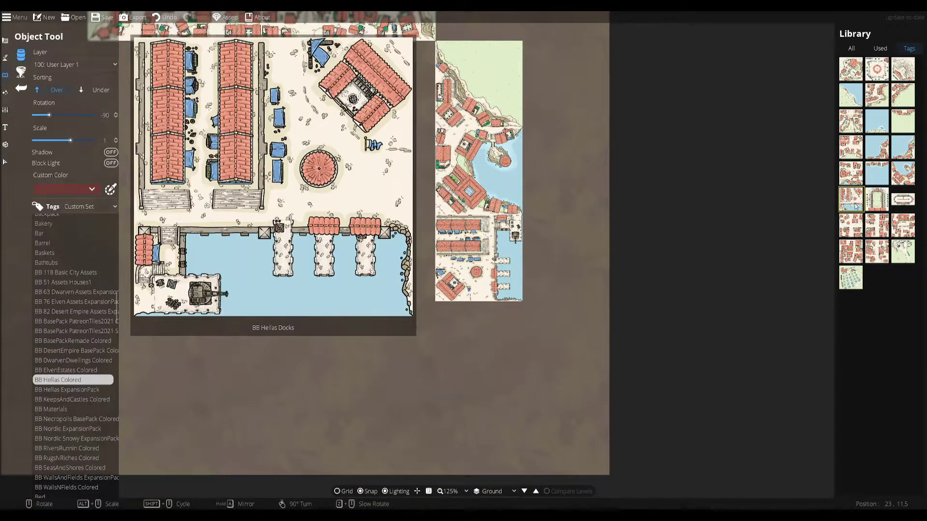
{"action": "left_click", "coordinate": [877, 147]}
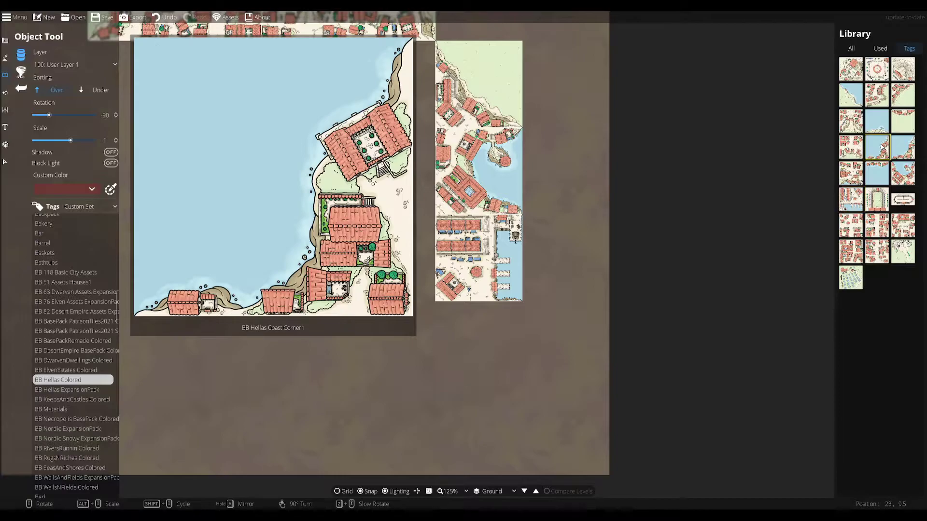
{"action": "scroll", "coordinate": [480, 349], "scroll_direction": "down", "scroll_amount": 5}
{"action": "scroll", "coordinate": [480, 349], "scroll_direction": "down", "scroll_amount": 1}
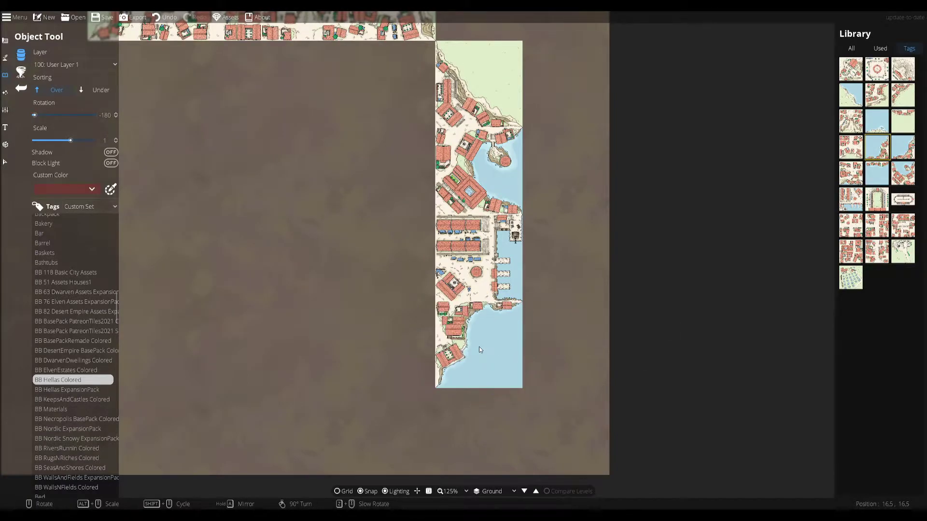
{"action": "scroll", "coordinate": [479, 350], "scroll_direction": "up", "scroll_amount": 5}
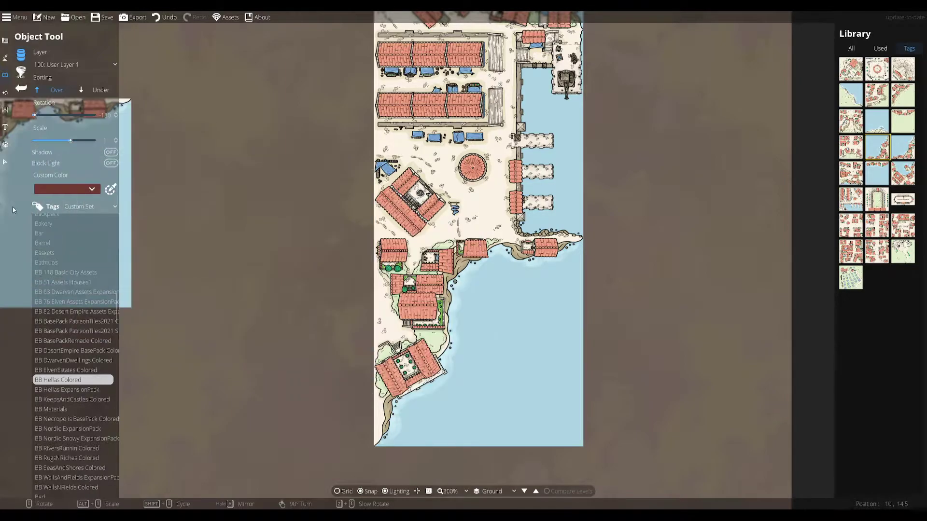
{"action": "left_click", "coordinate": [5, 163]}
{"action": "scroll", "coordinate": [569, 270], "scroll_direction": "up", "scroll_amount": 3}
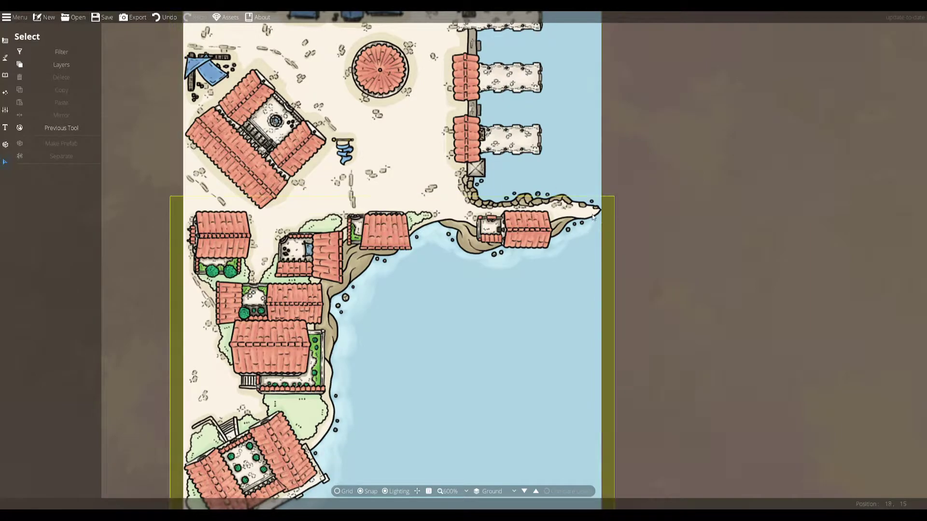
{"action": "left_click", "coordinate": [5, 75]}
{"action": "left_click", "coordinate": [36, 55]}
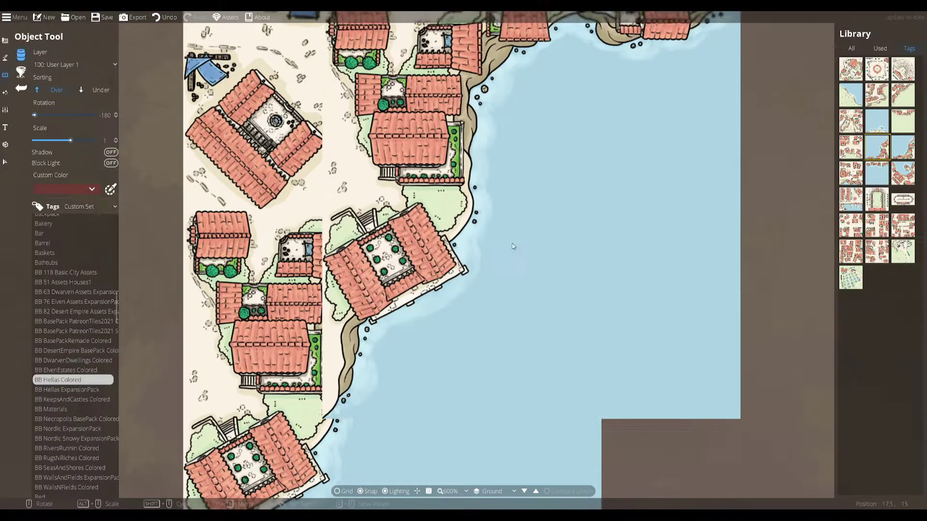
Undo the Coast Corner1 placement and place the other built-up coast corner tile, rotated to 90 degrees, directly below the Docks tile
{"action": "scroll", "coordinate": [510, 254], "scroll_direction": "down", "scroll_amount": 4}
{"action": "left_click", "coordinate": [903, 147]}
{"action": "key", "text": "ctrl+z"}
{"action": "key", "text": "a"}
{"action": "scroll", "coordinate": [460, 325], "scroll_direction": "down", "scroll_amount": 6}
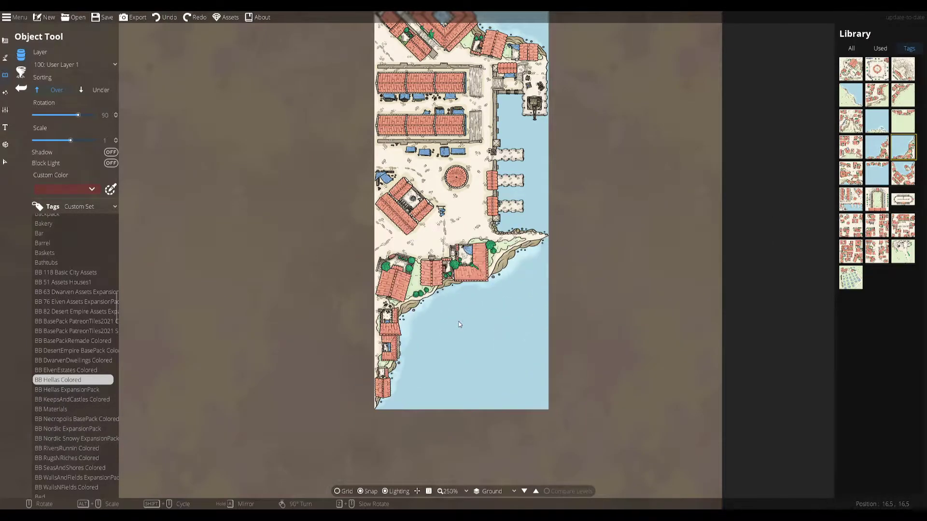
{"action": "key", "text": "Escape"}
{"action": "scroll", "coordinate": [506, 250], "scroll_direction": "up", "scroll_amount": 6}
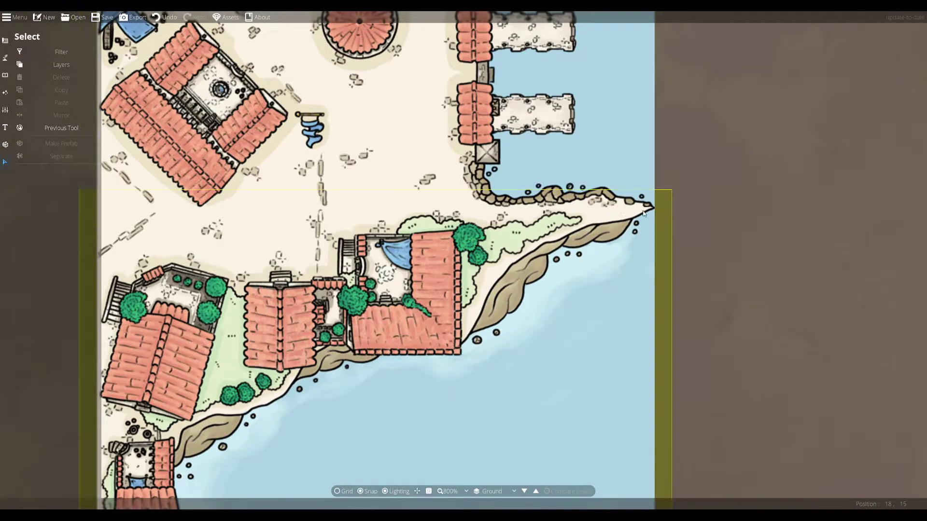
Activate the Object Tool to place BB Hellas Colored tiles around the southern harbour coast
{"action": "scroll", "coordinate": [530, 202], "scroll_direction": "down", "scroll_amount": 10}
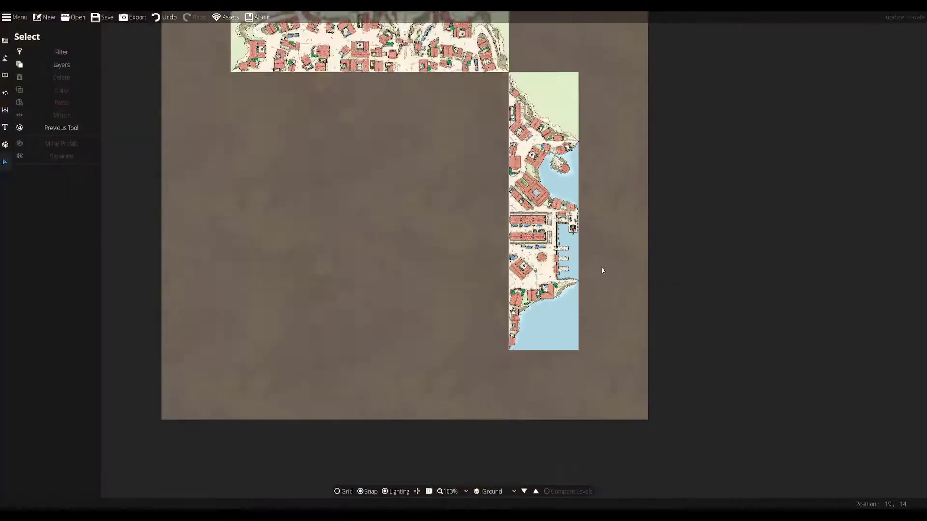
{"action": "scroll", "coordinate": [605, 281], "scroll_direction": "up", "scroll_amount": 2}
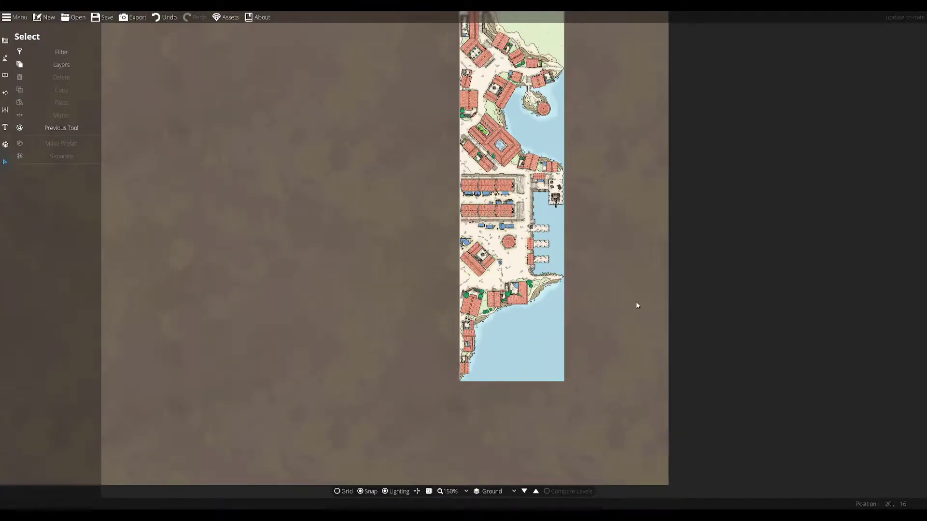
{"action": "left_click", "coordinate": [4, 75]}
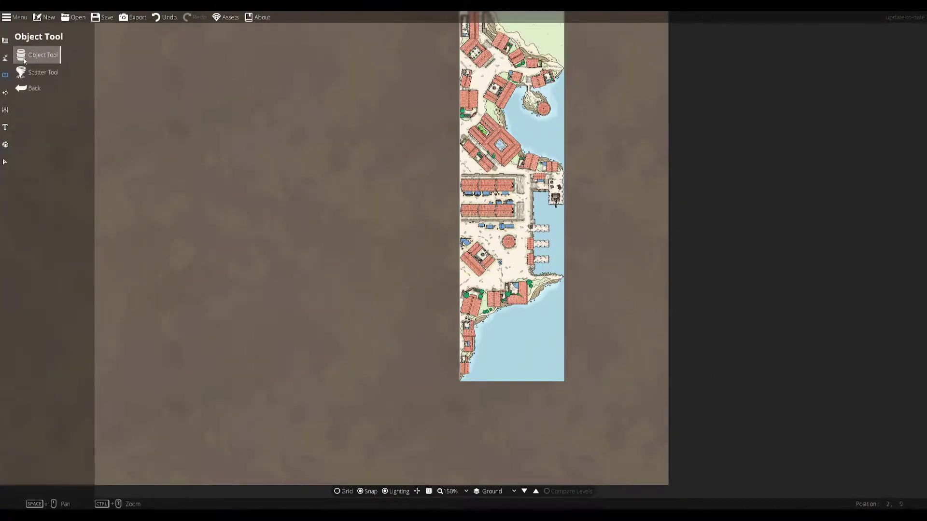
{"action": "mouse_move", "coordinate": [868, 170]}
{"action": "left_click", "coordinate": [901, 174]}
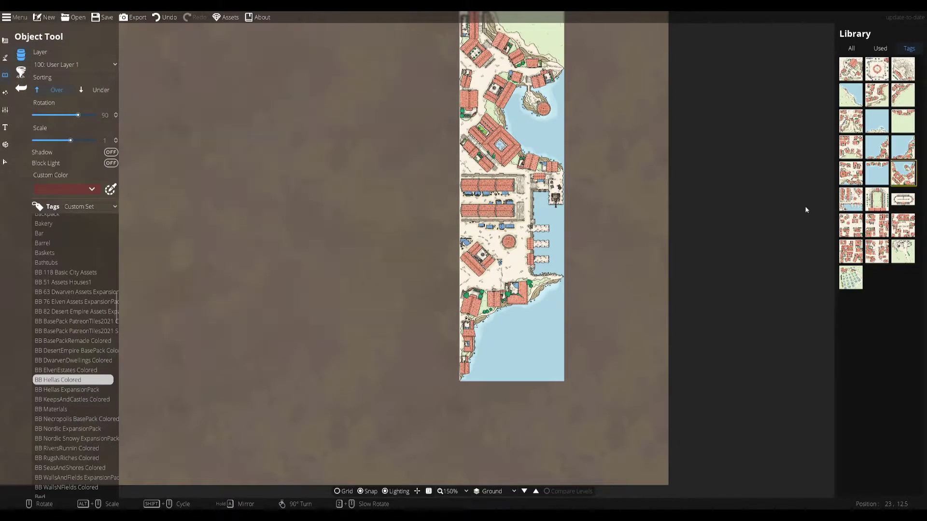
{"action": "left_click", "coordinate": [853, 174]}
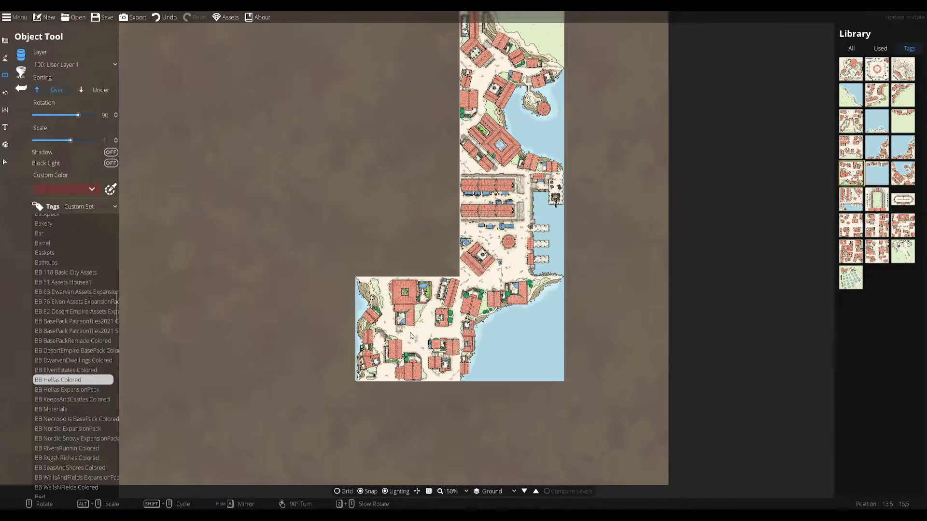
{"action": "right_click", "coordinate": [400, 414]}
{"action": "left_click", "coordinate": [407, 334]}
{"action": "left_click_drag", "start_coordinate": [406, 334], "coordinate": [455, 313]}
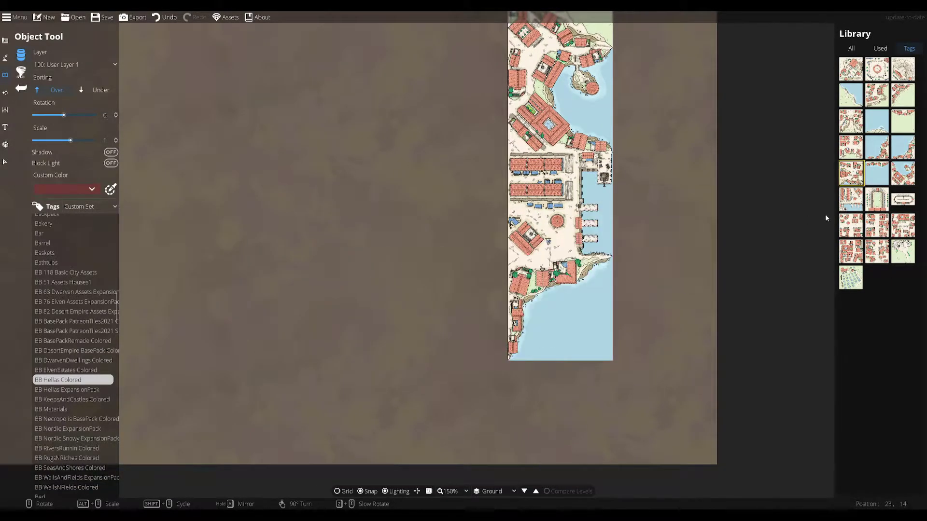
Place the grassy coast tile at rotation 0 directly south of the bottom tile of the harbour coast
{"action": "left_click", "coordinate": [852, 94]}
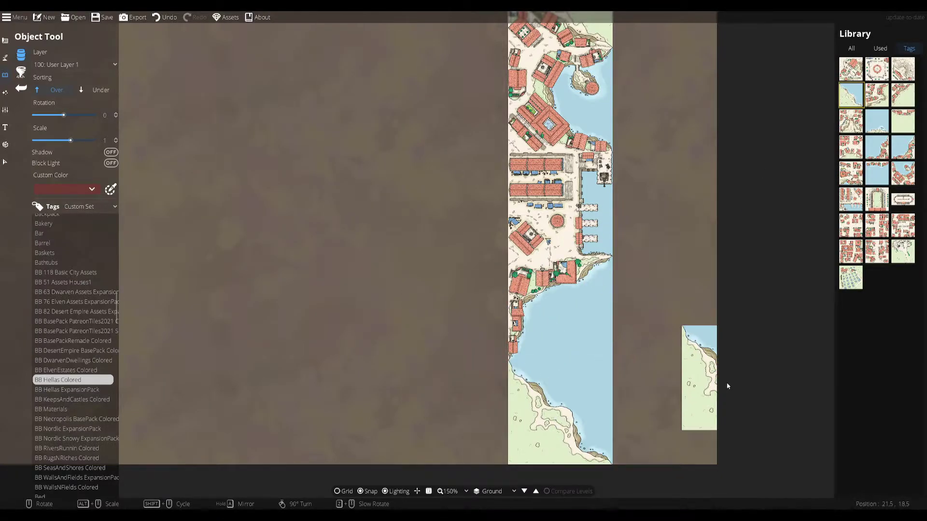
{"action": "scroll", "coordinate": [700, 346], "scroll_direction": "down", "scroll_amount": 1}
{"action": "mouse_move", "coordinate": [690, 318]}
{"action": "left_mouse_down"}
{"action": "mouse_move", "coordinate": [666, 380]}
{"action": "mouse_move", "coordinate": [686, 320]}
{"action": "left_mouse_up"}
{"action": "scroll", "coordinate": [667, 378], "scroll_direction": "down", "scroll_amount": 1}
{"action": "scroll", "coordinate": [680, 360], "scroll_direction": "up", "scroll_amount": 1}
Place a mirrored BB Hellas Cliffs Straight3 tile at rotation 0 directly west of the southernmost coastal city tile
{"action": "mouse_move", "coordinate": [845, 199]}
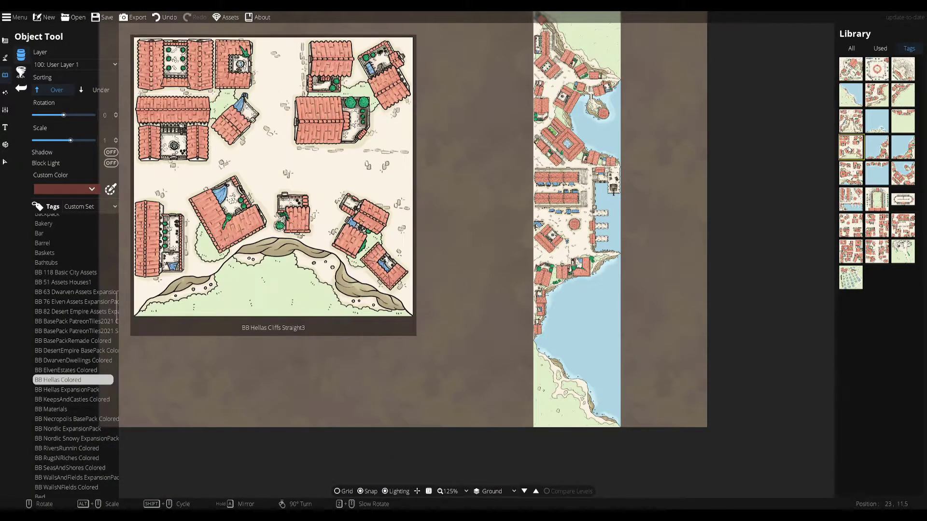
{"action": "left_click", "coordinate": [851, 147]}
{"action": "key", "text": "a"}
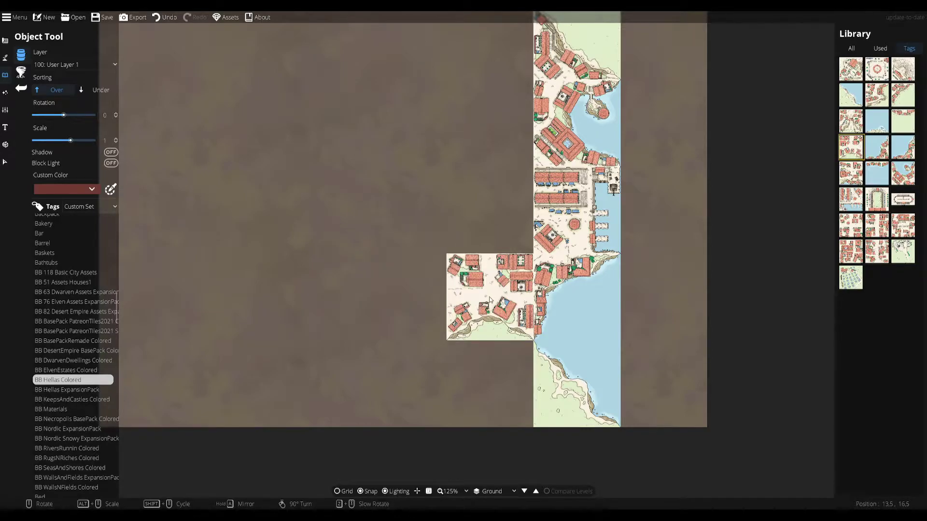
{"action": "left_click", "coordinate": [490, 300]}
{"action": "left_click_drag", "start_coordinate": [649, 369], "coordinate": [726, 357]}
{"action": "left_click_drag", "start_coordinate": [711, 284], "coordinate": [716, 340]}
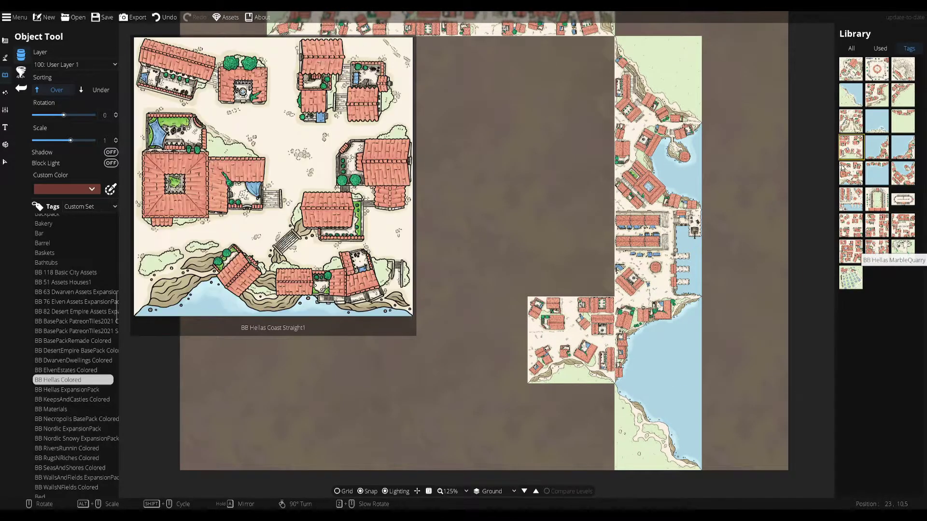
Place the cliff corner tile, rotated 90 degrees, directly west of the mirrored straight cliff tile
{"action": "left_click", "coordinate": [876, 94]}
{"action": "scroll", "coordinate": [483, 342], "scroll_direction": "up", "scroll_amount": 6}
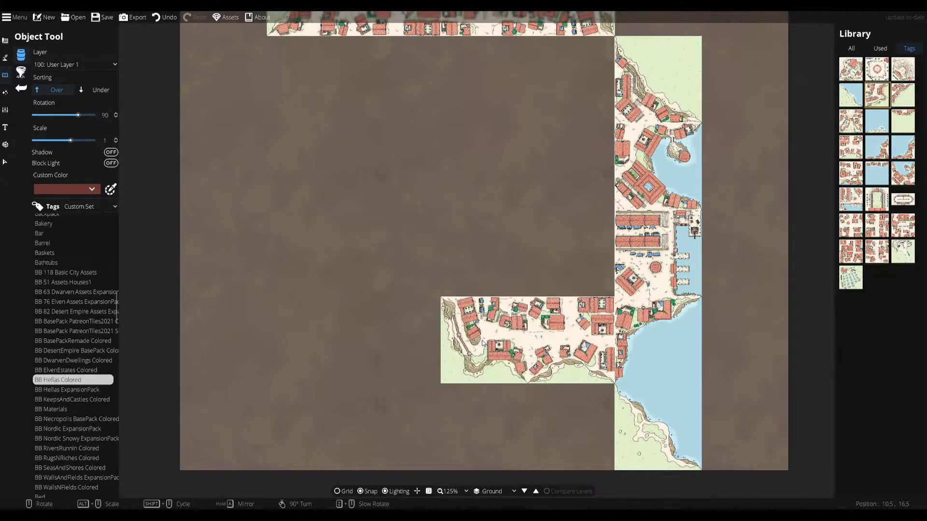
{"action": "left_click_drag", "start_coordinate": [441, 398], "coordinate": [527, 404]}
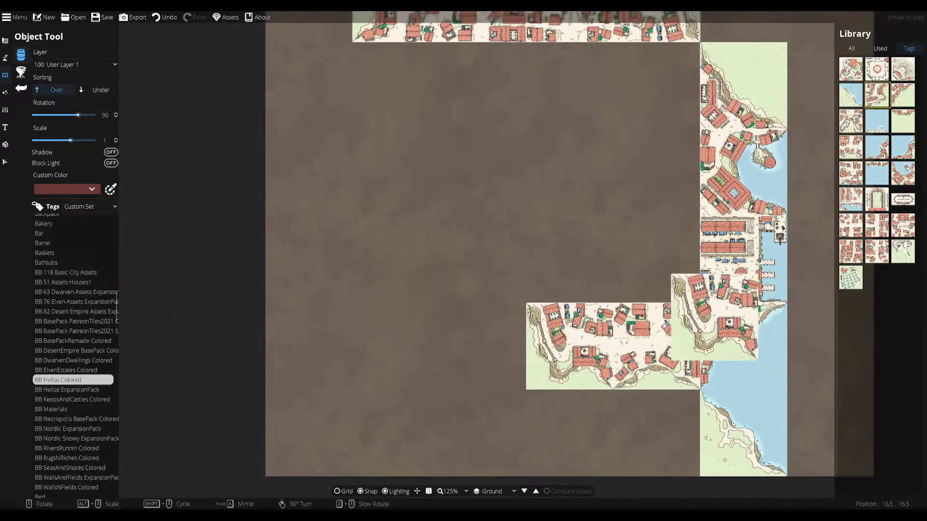
{"action": "left_click", "coordinate": [854, 127]}
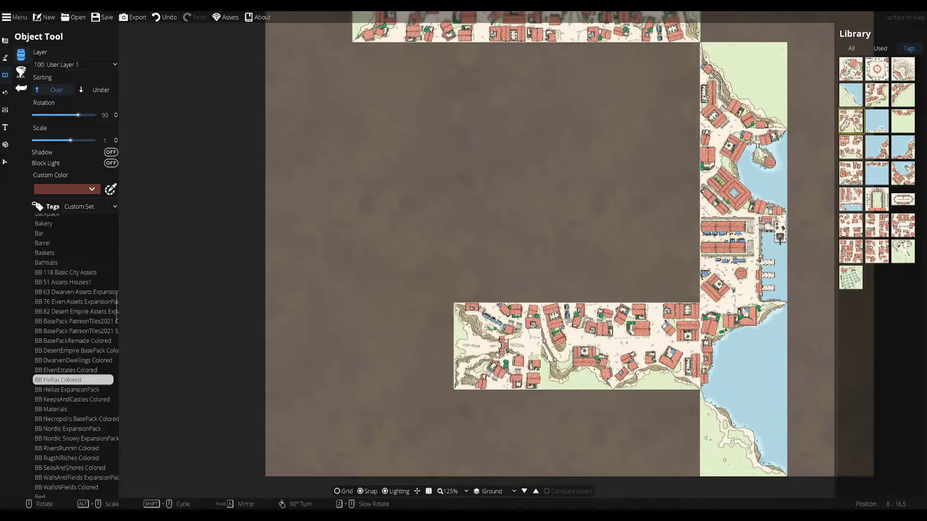
{"action": "scroll", "coordinate": [483, 346], "scroll_direction": "down", "scroll_amount": 6}
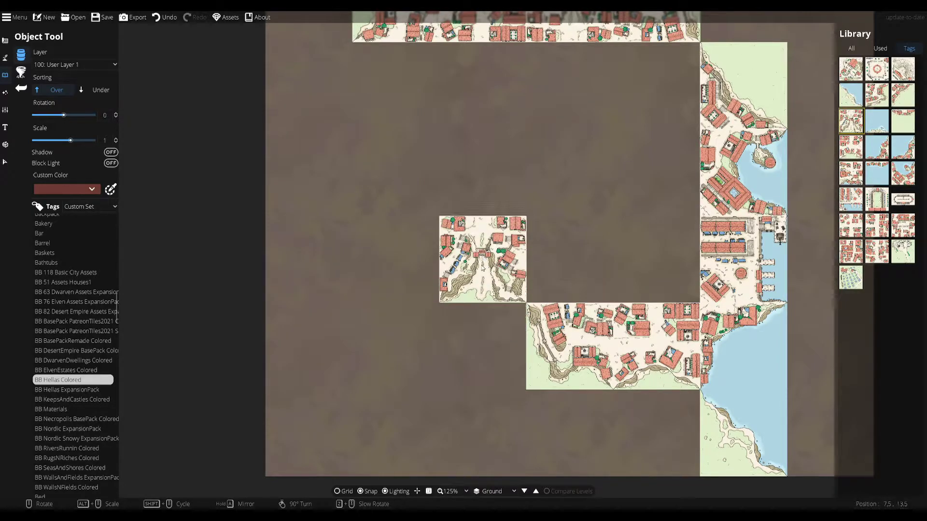
{"action": "scroll", "coordinate": [483, 267], "scroll_direction": "down", "scroll_amount": 3}
{"action": "scroll", "coordinate": [483, 268], "scroll_direction": "up", "scroll_amount": 2}
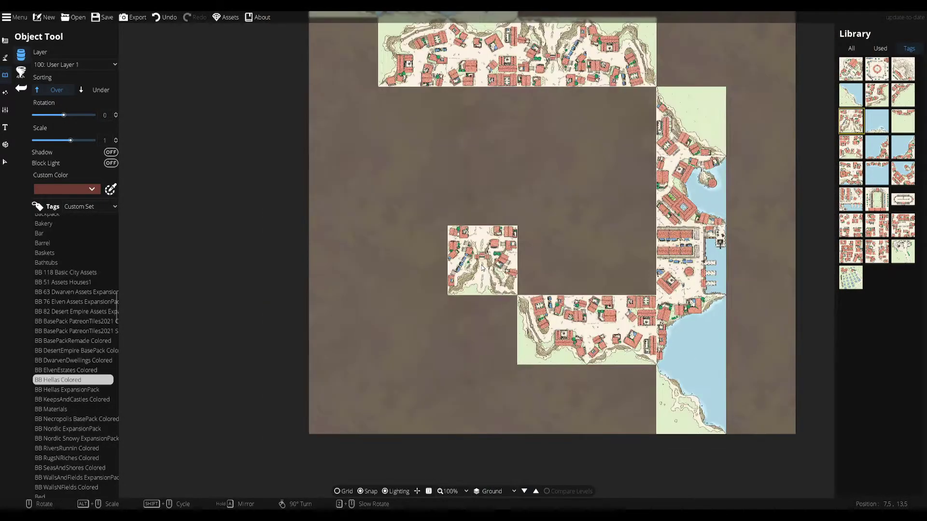
{"action": "scroll", "coordinate": [459, 283], "scroll_direction": "up", "scroll_amount": 6}
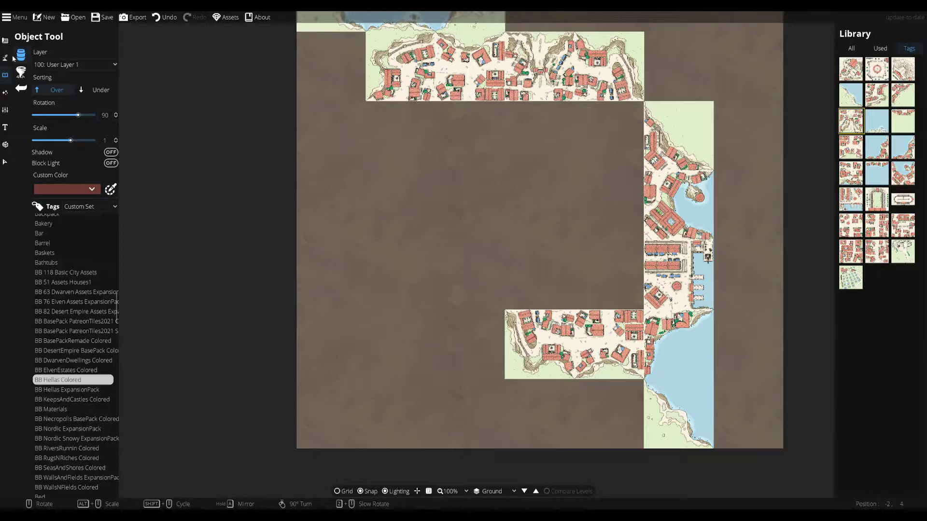
Expand the map by 3 tiles on both its west and south sides
{"action": "left_click", "coordinate": [23, 17]}
{"action": "left_click", "coordinate": [34, 51]}
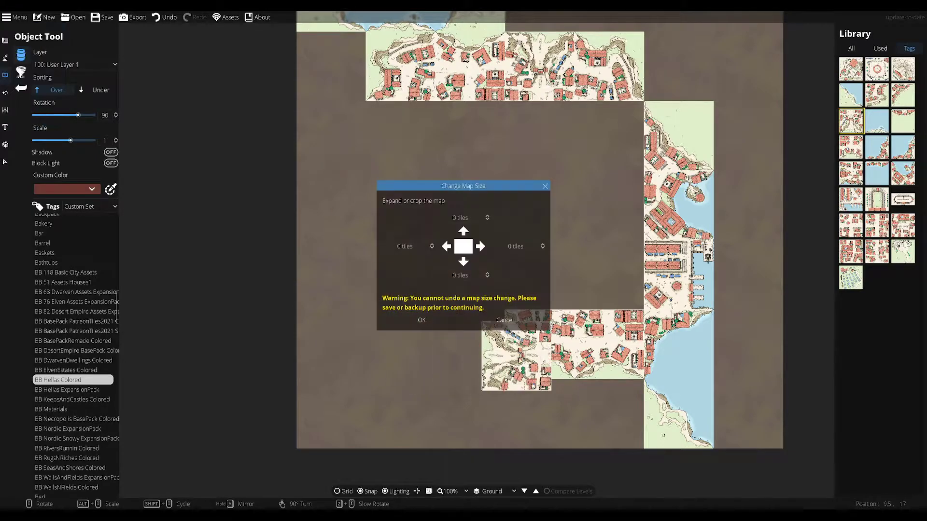
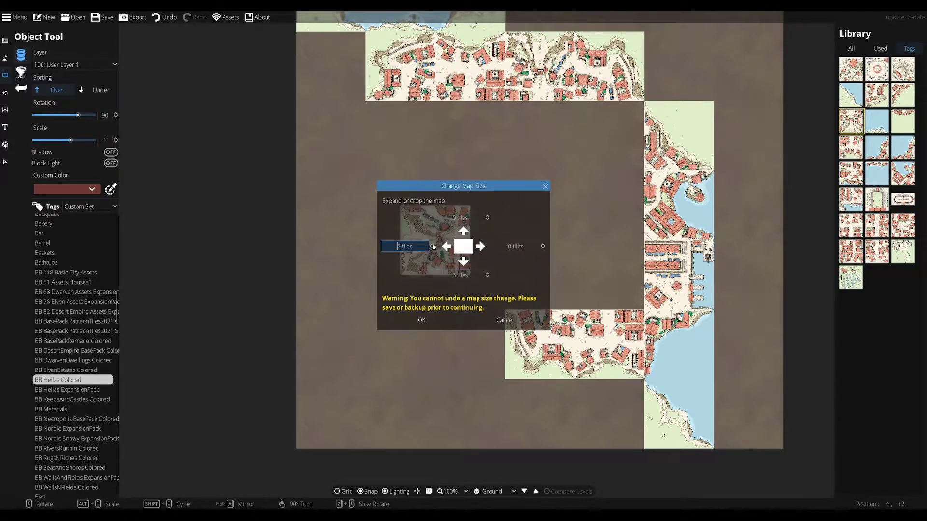
{"action": "left_click", "coordinate": [421, 320]}
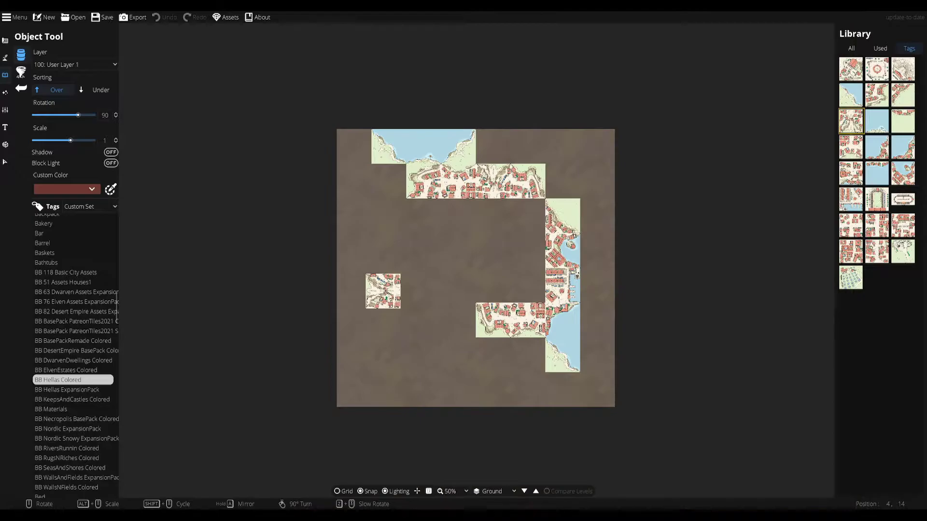
Delete the cliff corner tile west of the mirrored straight cliff tile
{"action": "scroll", "coordinate": [485, 312], "scroll_direction": "up", "scroll_amount": 2}
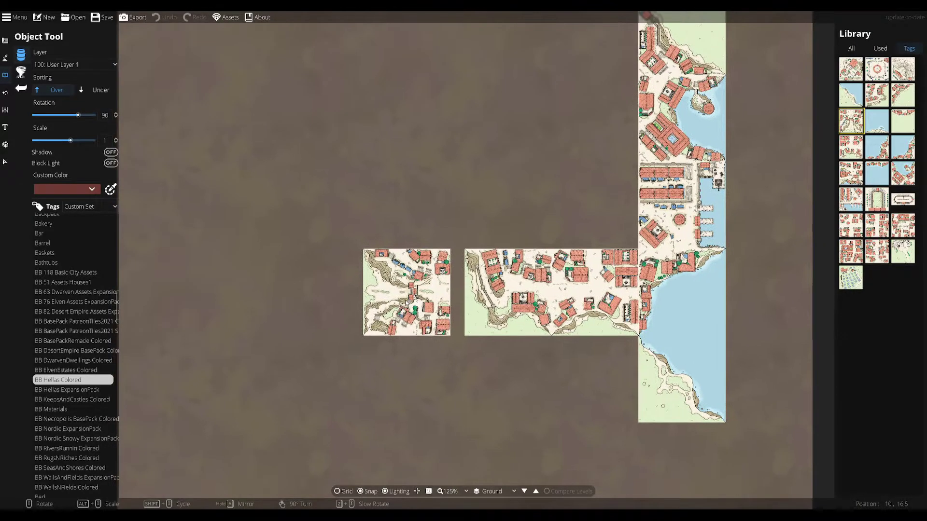
{"action": "left_click", "coordinate": [5, 162]}
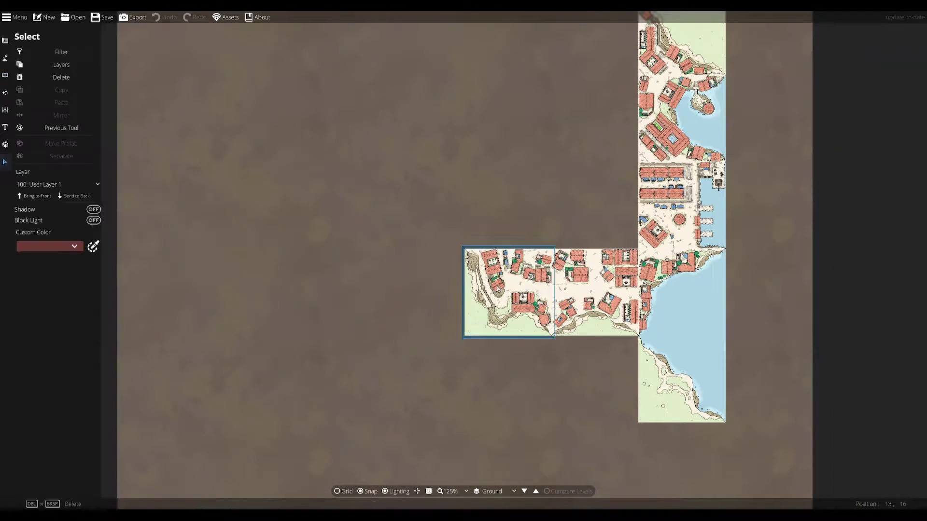
{"action": "key", "text": "Delete"}
Place the grassy diagonal cliff tile at rotation 0 diagonally southwest of the mirrored straight cliff tile
{"action": "left_click", "coordinate": [5, 75]}
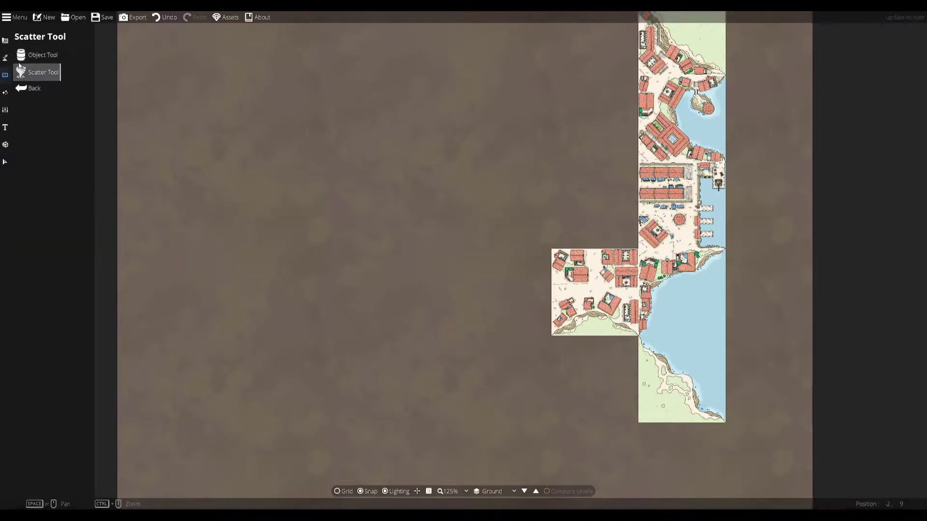
{"action": "mouse_move", "coordinate": [878, 145]}
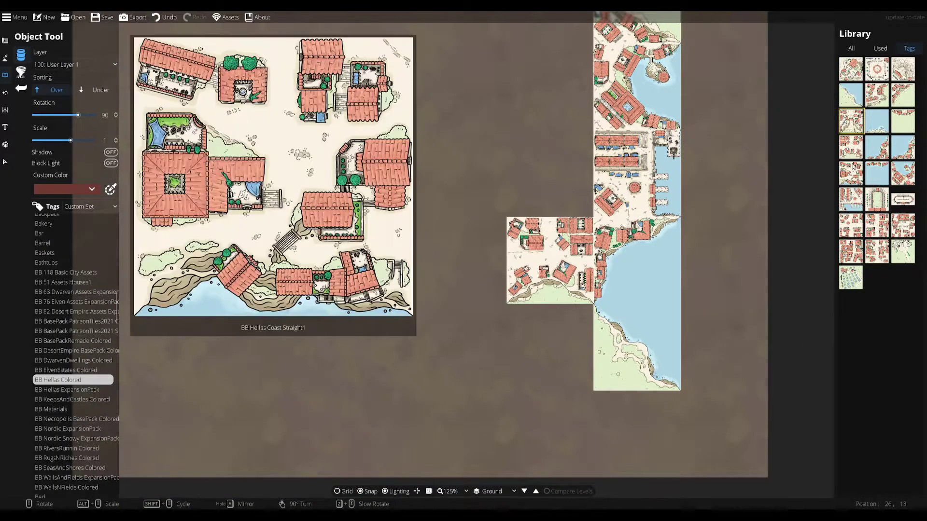
{"action": "left_click", "coordinate": [903, 94]}
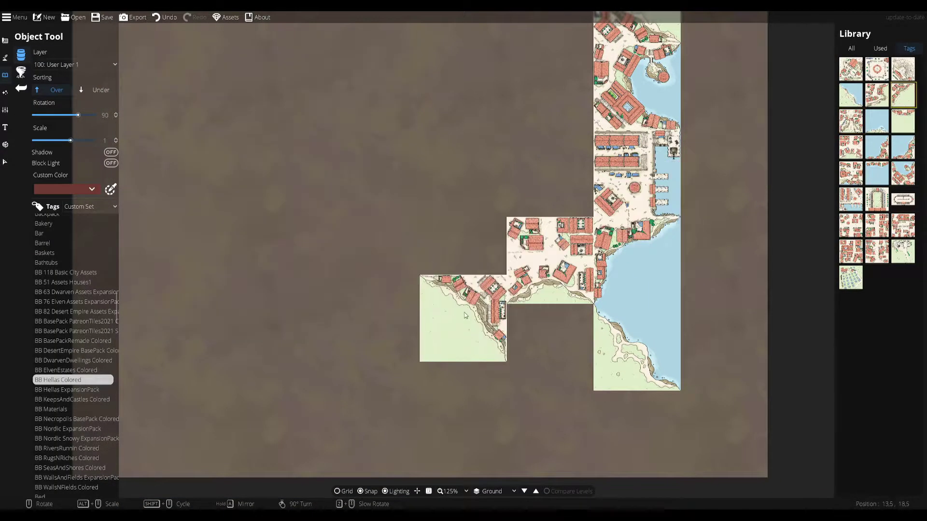
{"action": "scroll", "coordinate": [462, 351], "scroll_direction": "down", "scroll_amount": 6}
{"action": "left_click", "coordinate": [462, 351]}
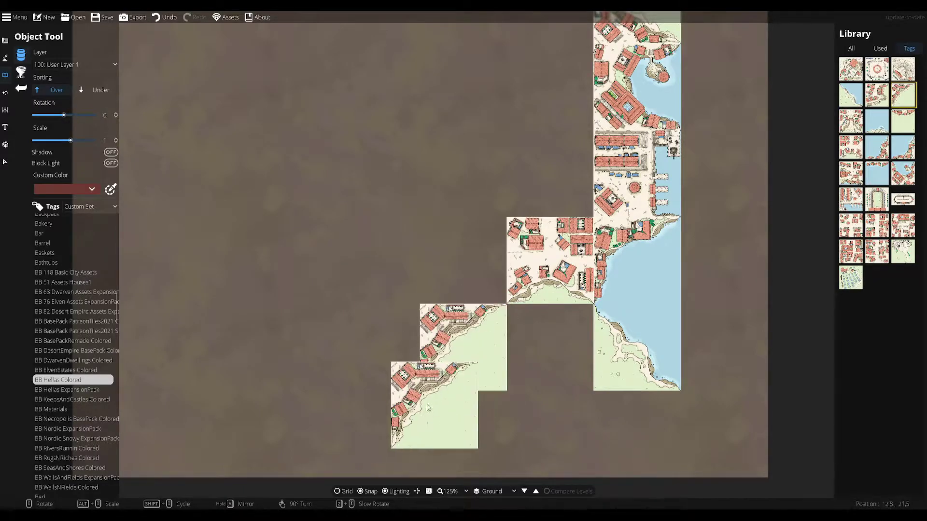
{"action": "left_click_drag", "start_coordinate": [426, 406], "coordinate": [580, 369]}
Extend the southern cliffs westward with a BB Hellas Cliffs Passage tile and a BB Hellas Cliffs Straight3 tile, both at rotation 0
{"action": "left_click", "coordinate": [851, 121]}
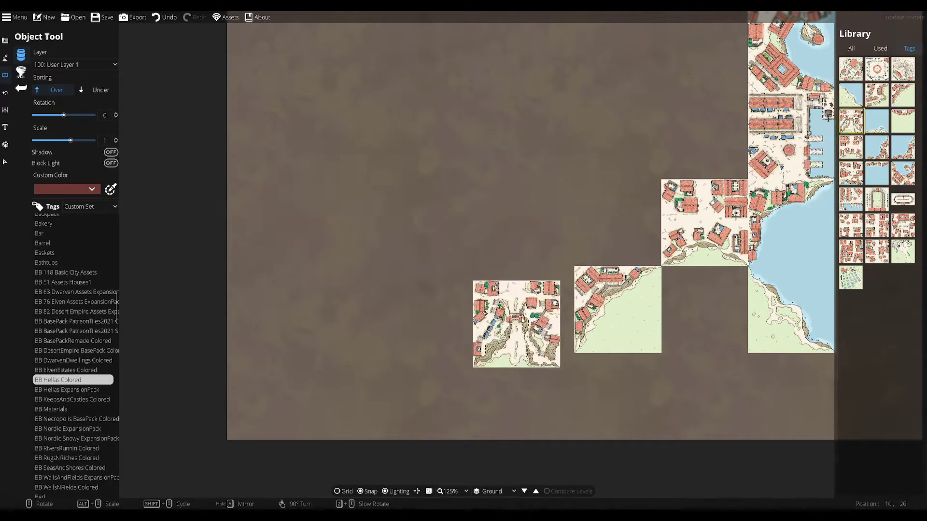
{"action": "left_click", "coordinate": [525, 316]}
{"action": "left_click_drag", "start_coordinate": [604, 382], "coordinate": [647, 394]}
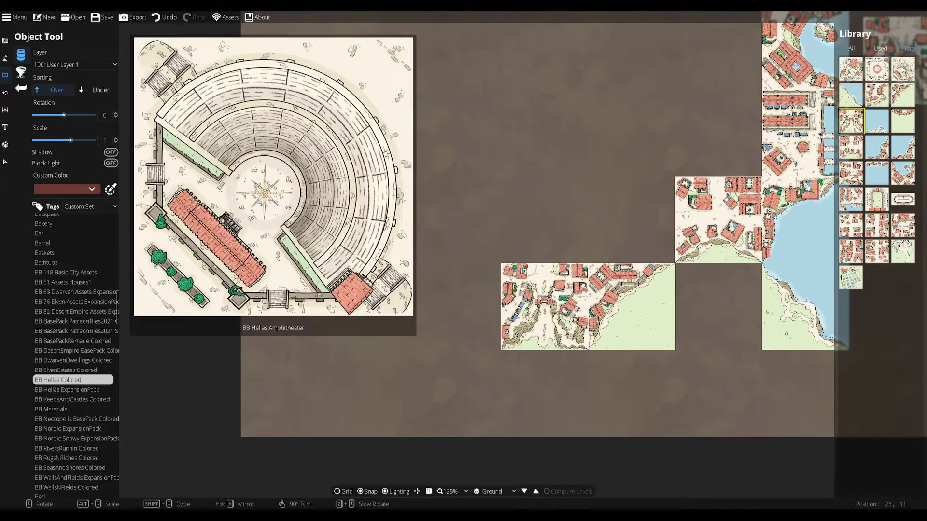
{"action": "left_click", "coordinate": [851, 147]}
{"action": "left_click", "coordinate": [458, 307]}
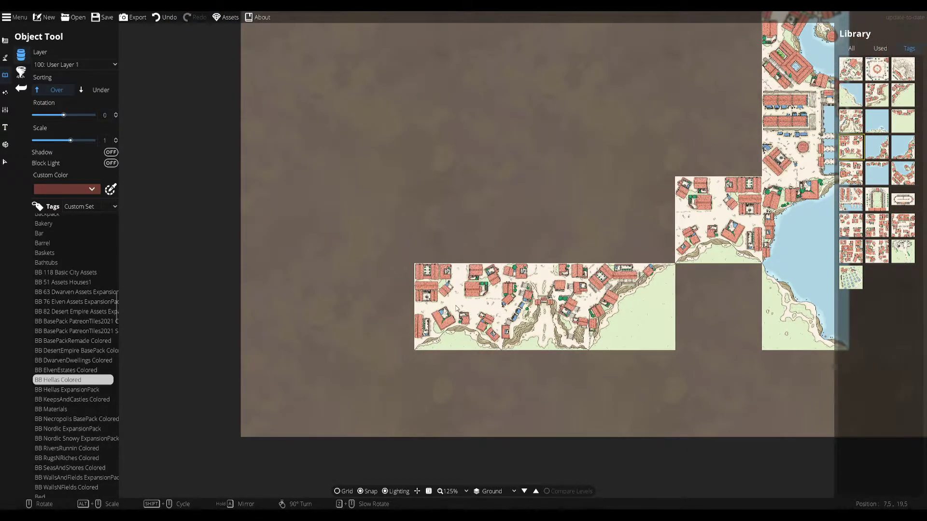
Place the cliff corner tile, rotated 90 degrees, at the west end of the southern cliff row
{"action": "left_click", "coordinate": [873, 98]}
{"action": "scroll", "coordinate": [365, 313], "scroll_direction": "up", "scroll_amount": 6}
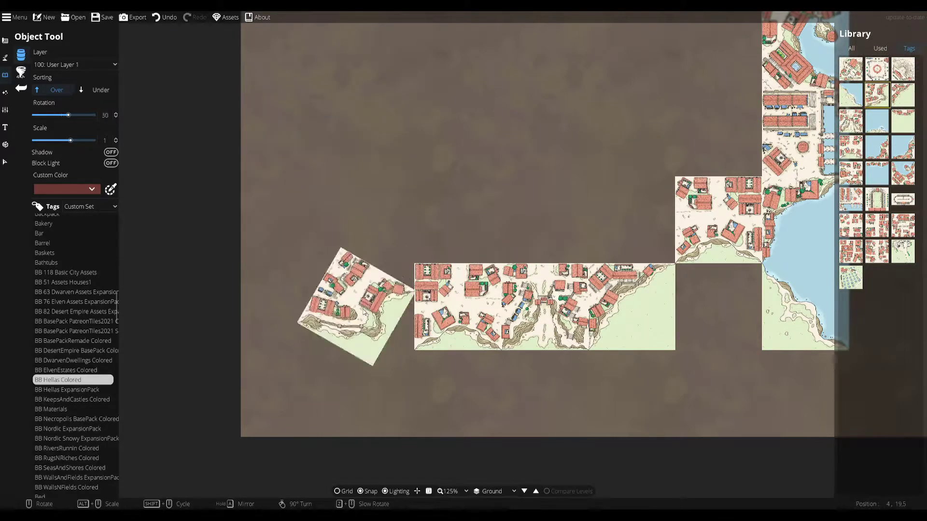
{"action": "left_click", "coordinate": [366, 312]}
{"action": "left_click_drag", "start_coordinate": [366, 313], "coordinate": [400, 365]}
Place a grassy diagonal cliff tile northwest of the southern corner tile and a BB Hellas Cliffs Straight3 tile north of it, both rotated 90 degrees
{"action": "left_click", "coordinate": [901, 92]}
{"action": "scroll", "coordinate": [403, 278], "scroll_direction": "up", "scroll_amount": 2}
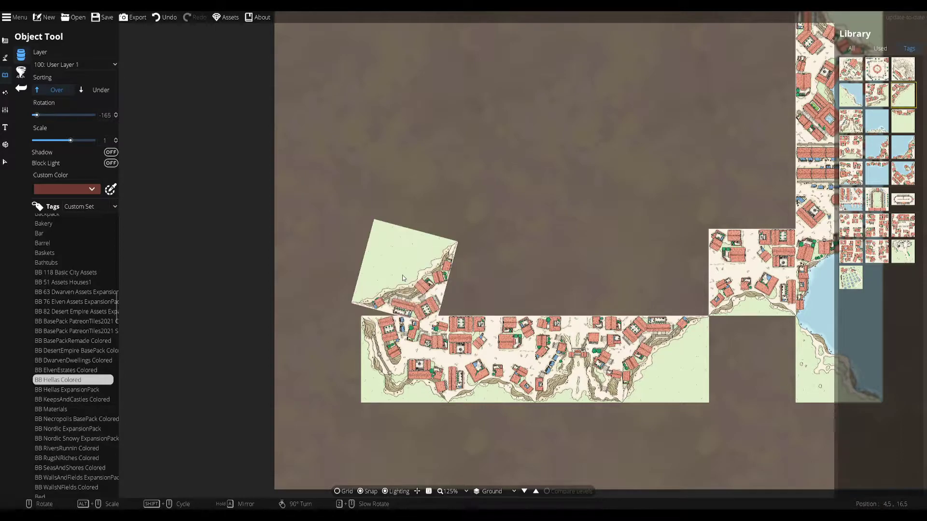
{"action": "scroll", "coordinate": [342, 263], "scroll_direction": "down", "scroll_amount": 2}
{"action": "left_click", "coordinate": [317, 272]}
{"action": "left_click_drag", "start_coordinate": [463, 229], "coordinate": [519, 301]}
{"action": "left_click", "coordinate": [854, 145]}
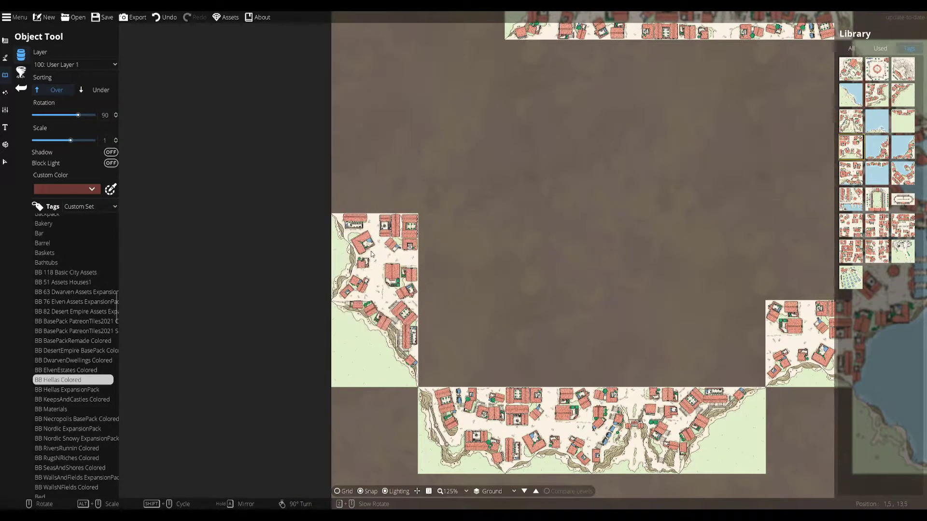
Place a cliff corner tile atop the western column and a BB Hellas Cliffs Straight3 tile diagonally northeast of it, both rotated -180 degrees
{"action": "left_click", "coordinate": [877, 94]}
{"action": "scroll", "coordinate": [380, 237], "scroll_direction": "down", "scroll_amount": 6}
{"action": "key", "text": "a"}
{"action": "scroll", "coordinate": [381, 238], "scroll_direction": "down", "scroll_amount": 6}
{"action": "scroll", "coordinate": [381, 237], "scroll_direction": "down", "scroll_amount": 6}
{"action": "left_click", "coordinate": [381, 235]}
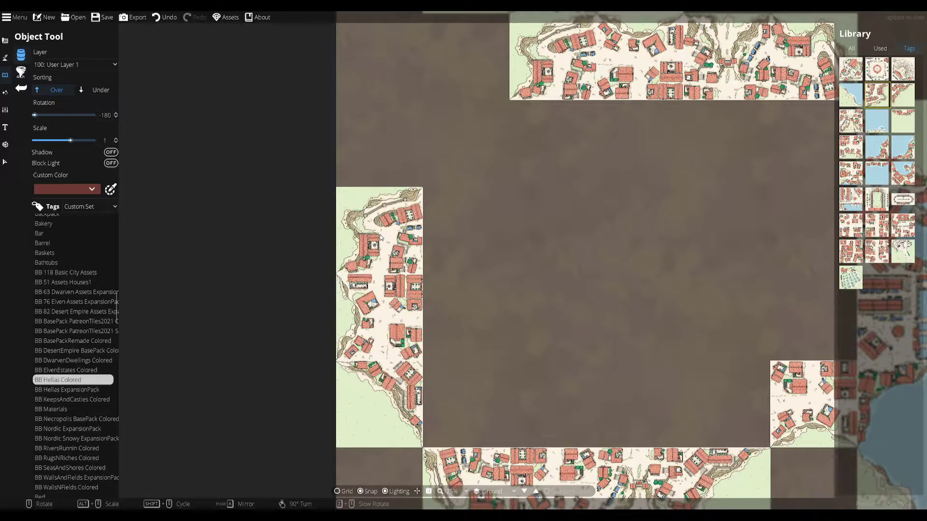
{"action": "left_click_drag", "start_coordinate": [557, 253], "coordinate": [564, 330]}
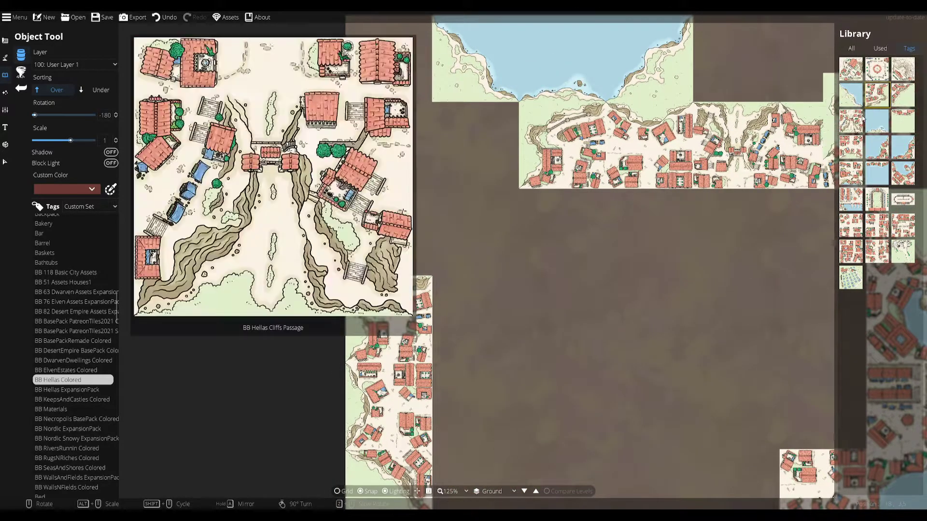
{"action": "left_click", "coordinate": [855, 149]}
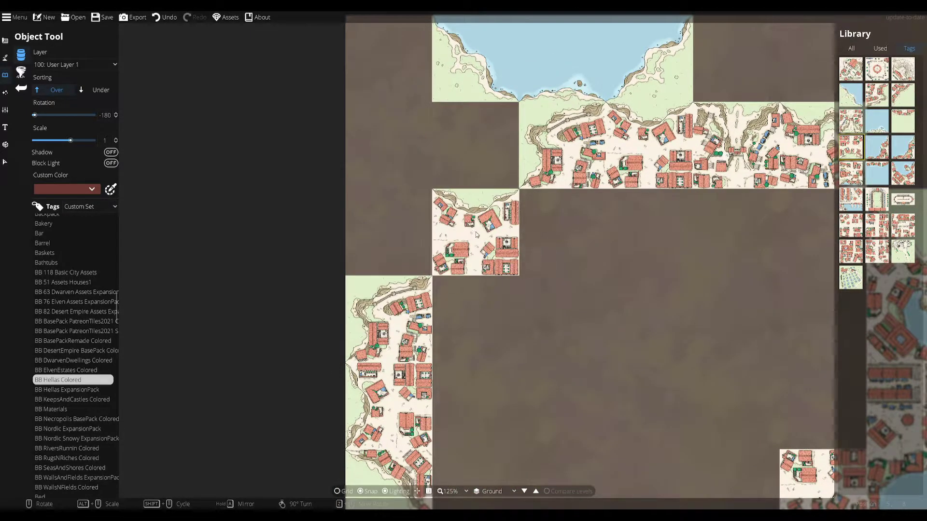
{"action": "mouse_move", "coordinate": [856, 172]}
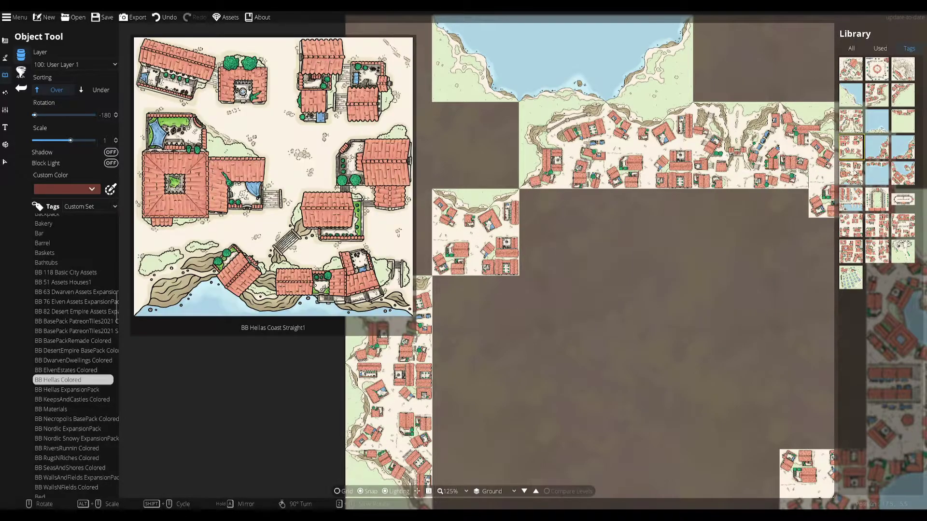
Place the grassy cliff-edge tile, rotated 90 degrees, atop the western column, west of the northwestern cliff houses tile
{"action": "left_click", "coordinate": [903, 121]}
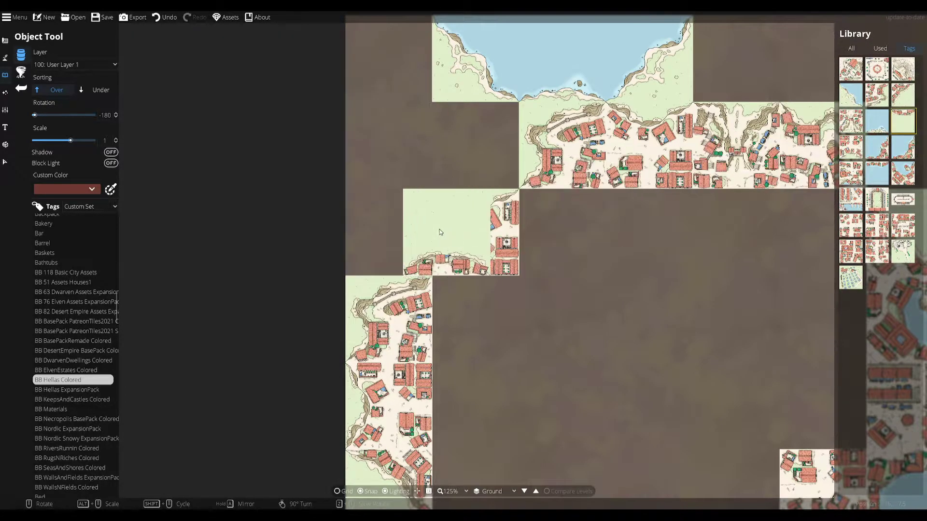
{"action": "scroll", "coordinate": [392, 225], "scroll_direction": "down", "scroll_amount": 6}
{"action": "left_click", "coordinate": [392, 236]}
{"action": "scroll", "coordinate": [468, 236], "scroll_direction": "down", "scroll_amount": 4}
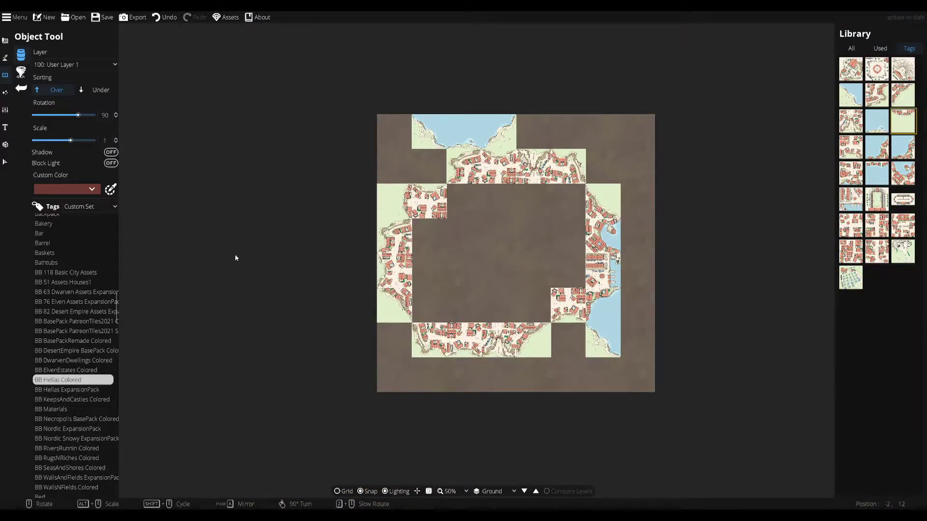
{"action": "scroll", "coordinate": [528, 261], "scroll_direction": "up", "scroll_amount": 3}
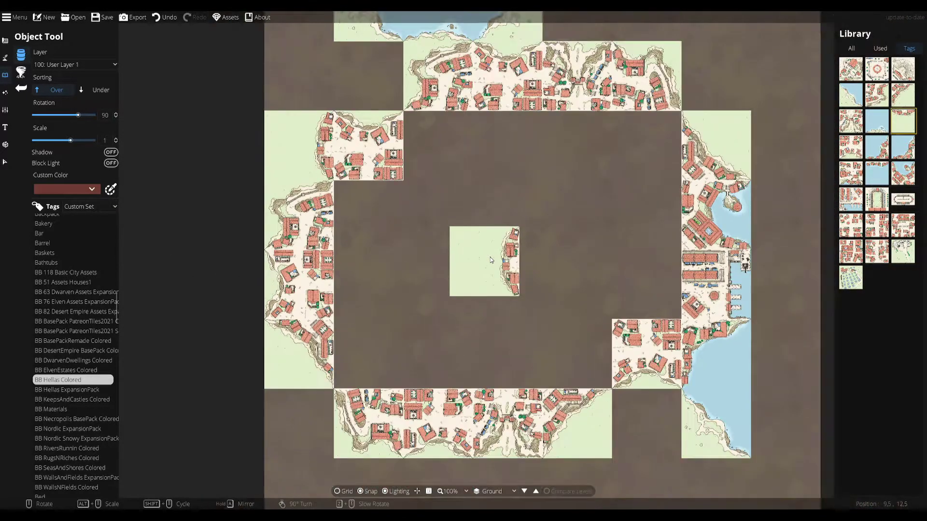
{"action": "scroll", "coordinate": [501, 265], "scroll_direction": "down", "scroll_amount": 1}
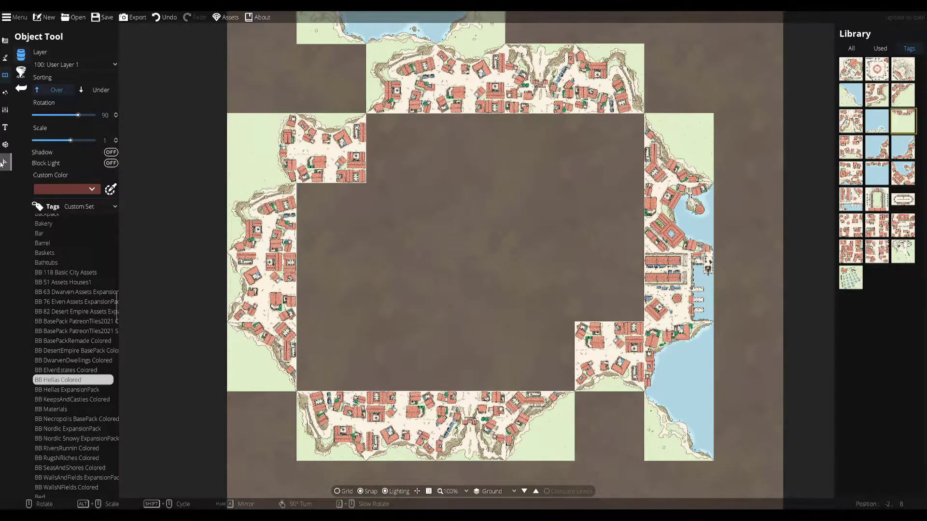
Place the round plaza tile, rotated 90 degrees, two tiles west of the docks, showing the grid temporarily to line it up
{"action": "left_click", "coordinate": [3, 163]}
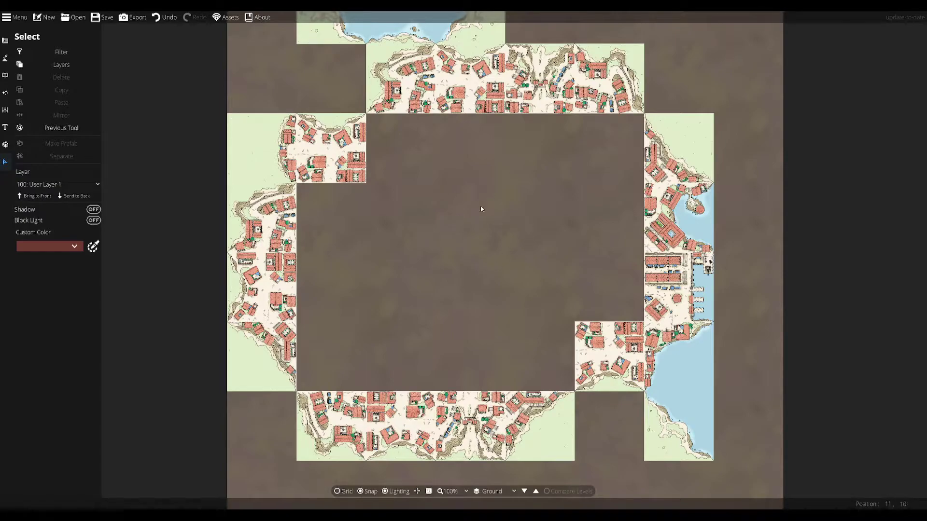
{"action": "left_click", "coordinate": [4, 74]}
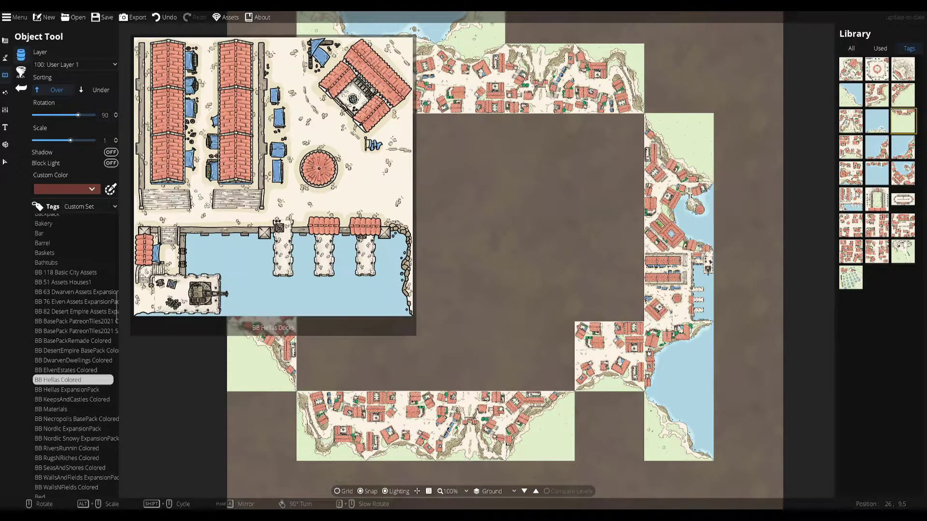
{"action": "left_click", "coordinate": [877, 69]}
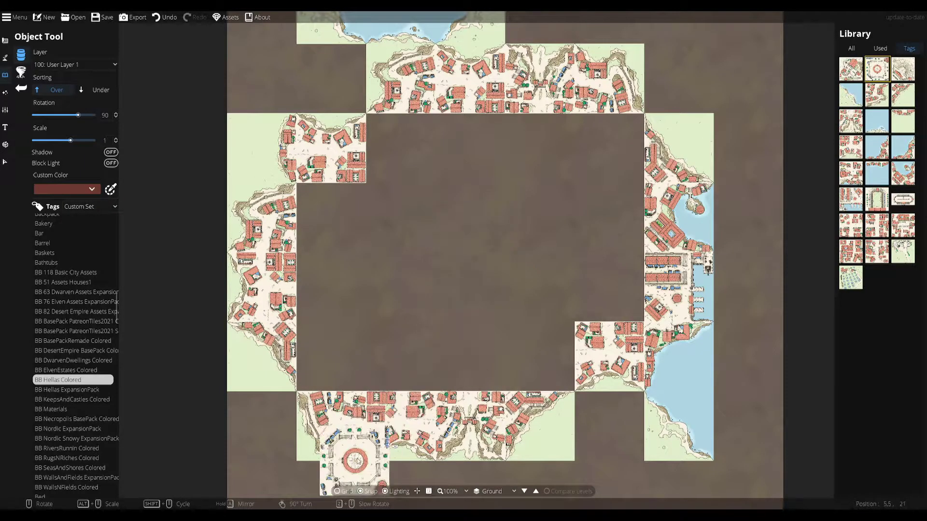
{"action": "left_click", "coordinate": [338, 491]}
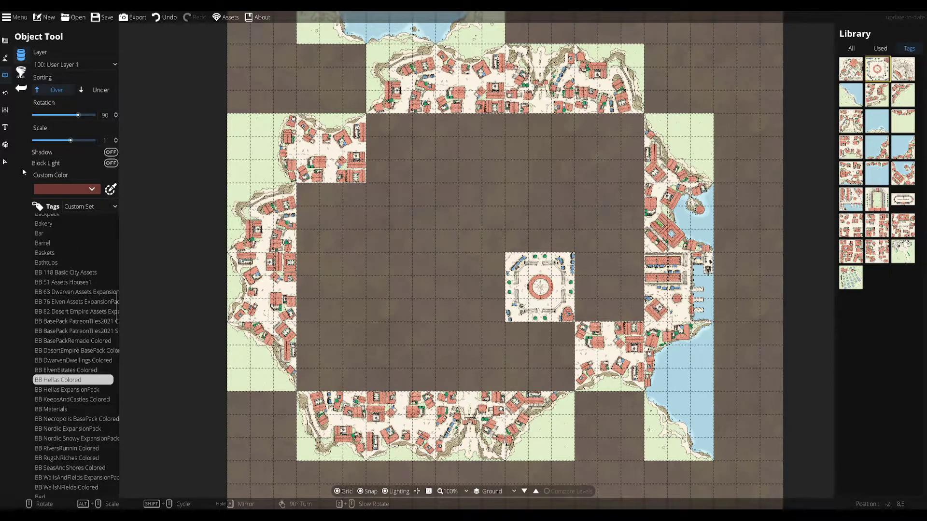
{"action": "left_click", "coordinate": [5, 161]}
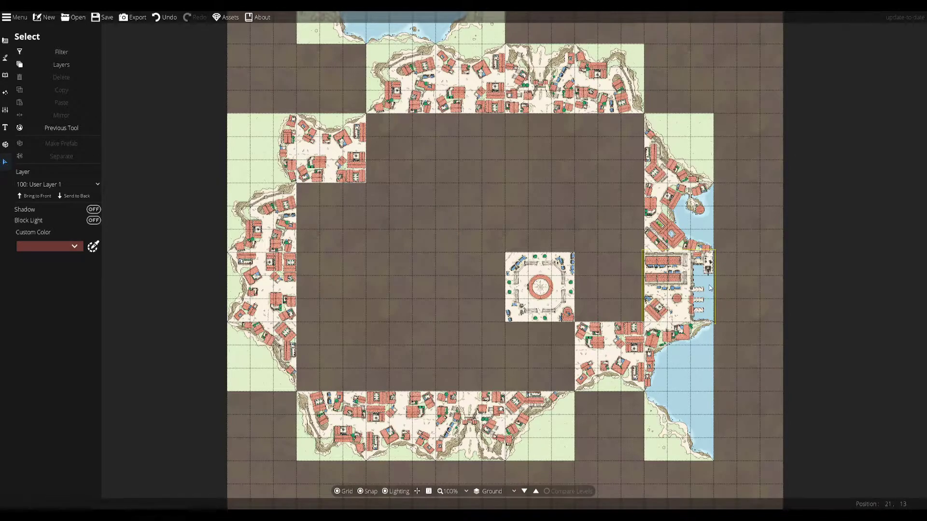
{"action": "left_click", "coordinate": [338, 492]}
{"action": "left_click_drag", "start_coordinate": [488, 316], "coordinate": [439, 290]}
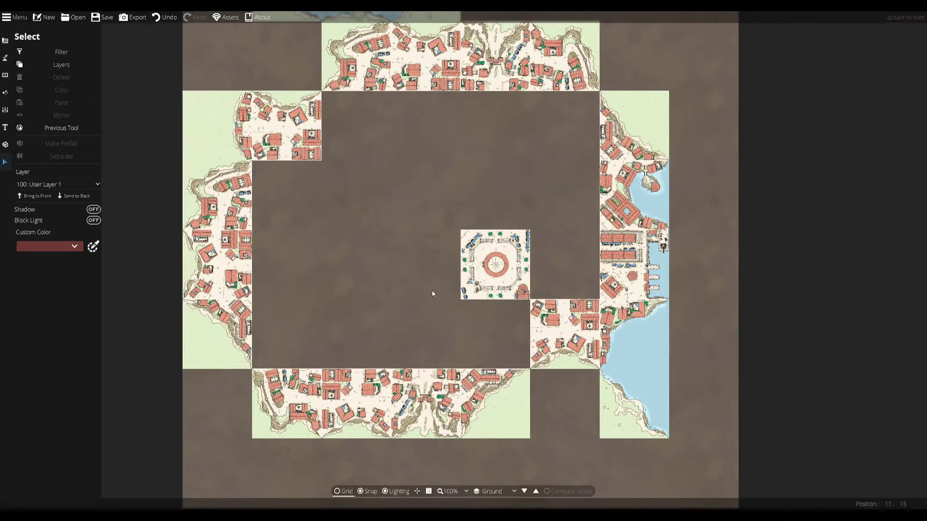
Place the rocky hilltop building tile, rotated -180 degrees, beside the western cliff column in the same row as the plaza
{"action": "left_click", "coordinate": [4, 75]}
{"action": "mouse_move", "coordinate": [876, 199]}
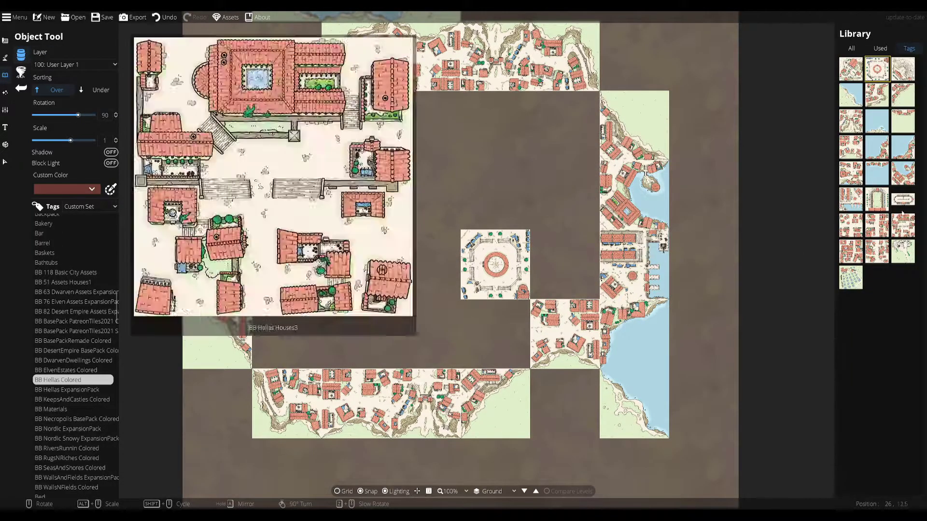
{"action": "left_click", "coordinate": [851, 69]}
{"action": "left_click_drag", "start_coordinate": [437, 172], "coordinate": [458, 173]}
{"action": "scroll", "coordinate": [458, 174], "scroll_direction": "down", "scroll_amount": 6}
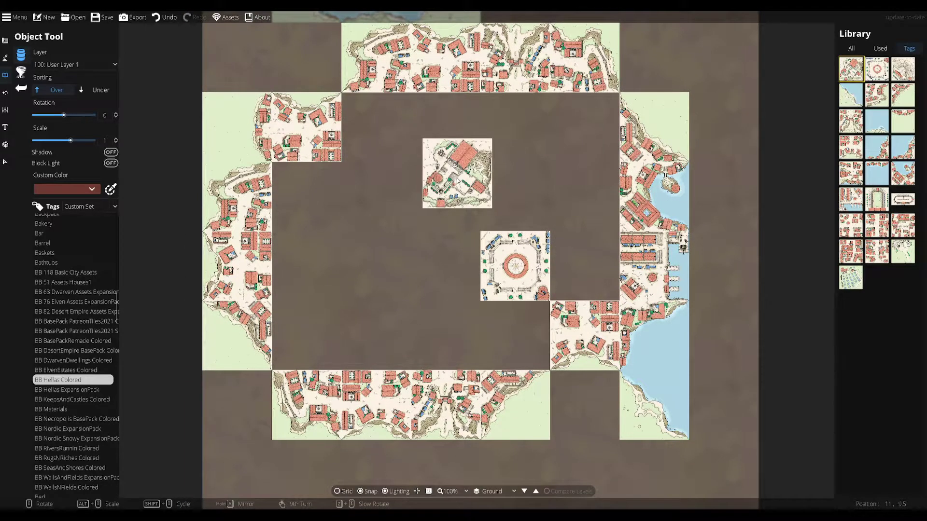
{"action": "scroll", "coordinate": [376, 127], "scroll_direction": "down", "scroll_amount": 6}
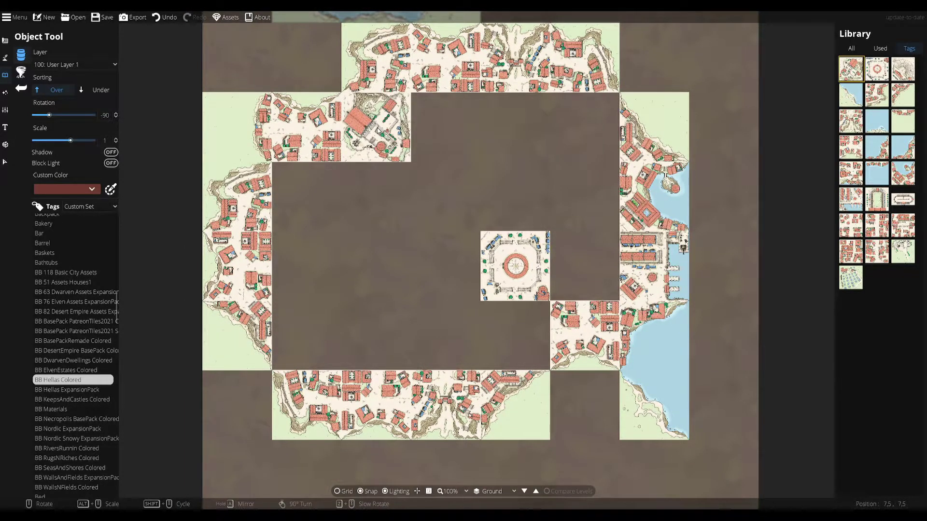
{"action": "left_click_drag", "start_coordinate": [377, 126], "coordinate": [413, 166]}
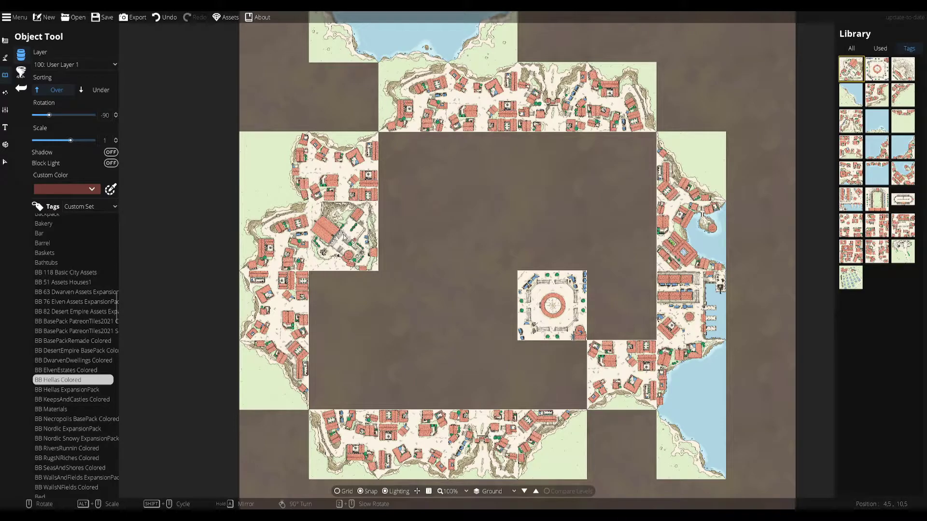
{"action": "scroll", "coordinate": [341, 372], "scroll_direction": "down", "scroll_amount": 6}
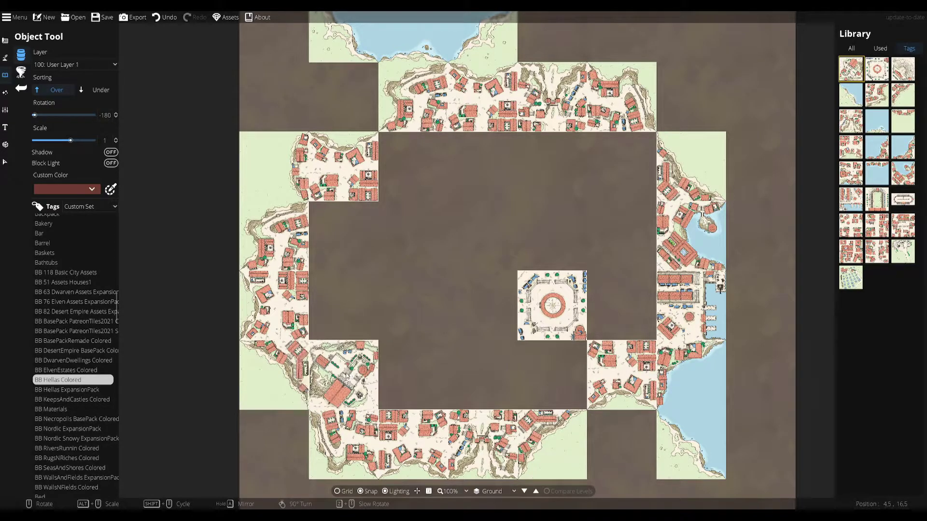
{"action": "left_click", "coordinate": [346, 376]}
{"action": "left_click_drag", "start_coordinate": [483, 367], "coordinate": [438, 324]}
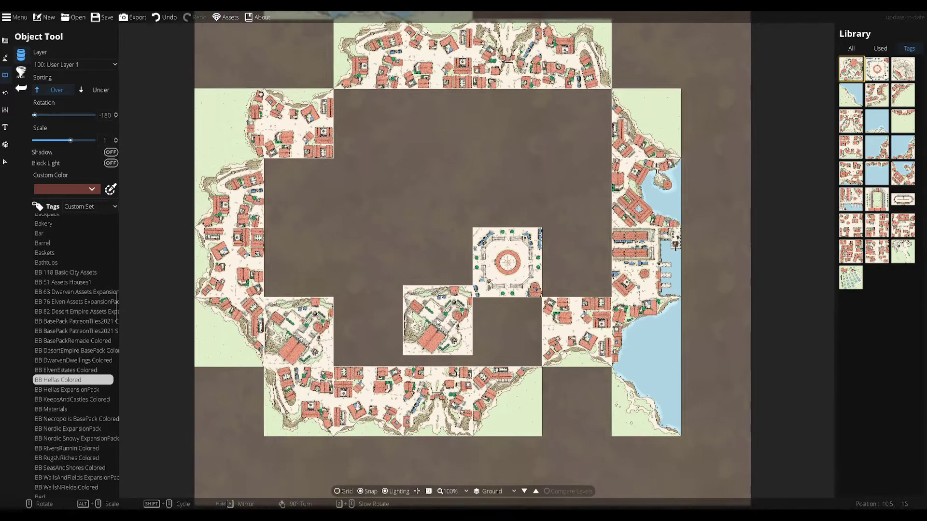
{"action": "left_click", "coordinate": [298, 262]}
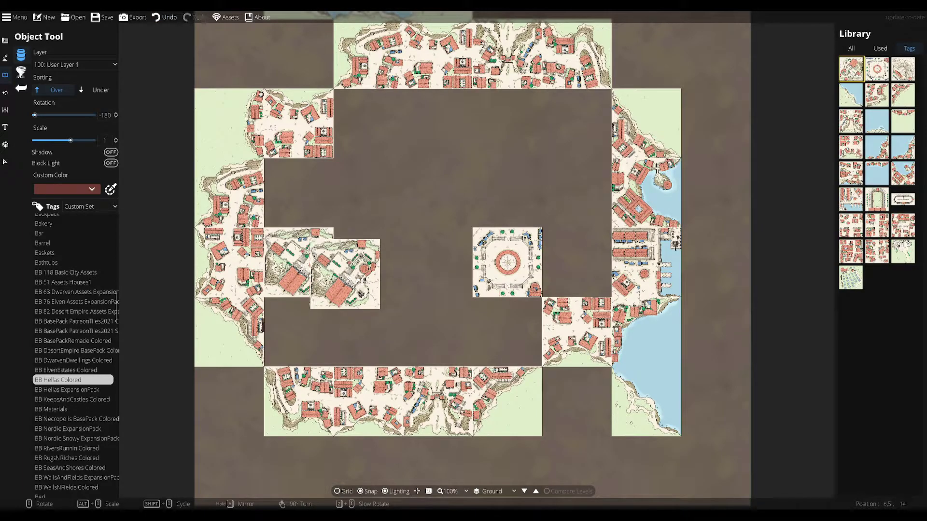
{"action": "key", "text": "Escape"}
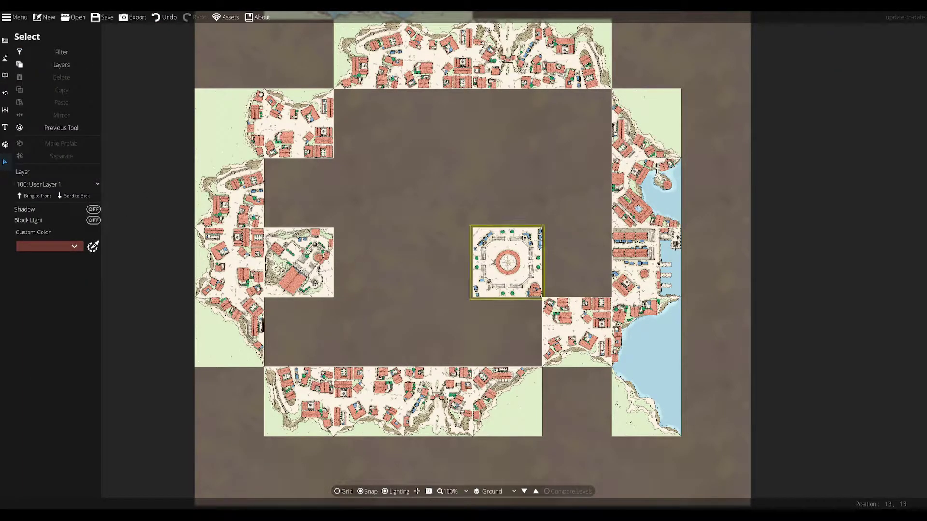
Place the BB Hellas Houses1 tile west of the plaza and another house tile between plaza and docks, both rotated -90 degrees
{"action": "left_click", "coordinate": [5, 75]}
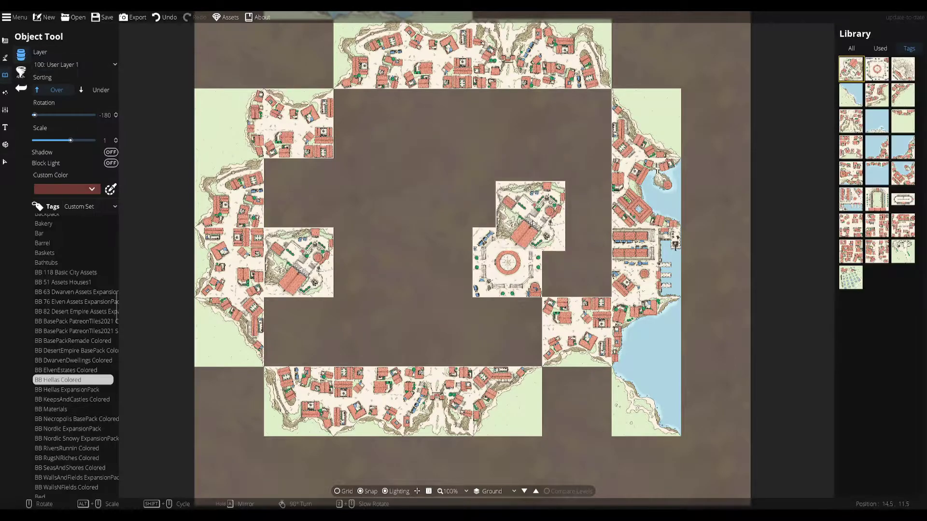
{"action": "left_click", "coordinate": [883, 230]}
{"action": "scroll", "coordinate": [438, 262], "scroll_direction": "up", "scroll_amount": 6}
{"action": "left_click", "coordinate": [851, 225]}
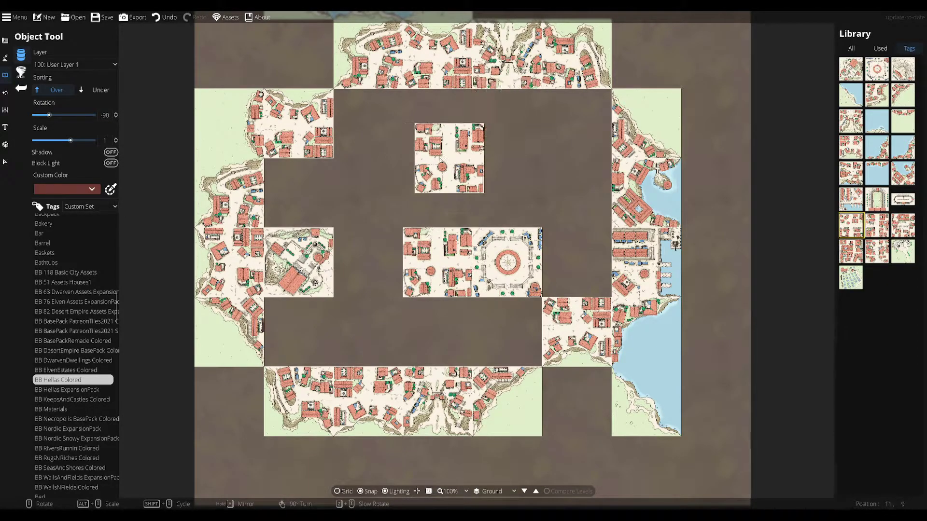
{"action": "left_click", "coordinate": [876, 224]}
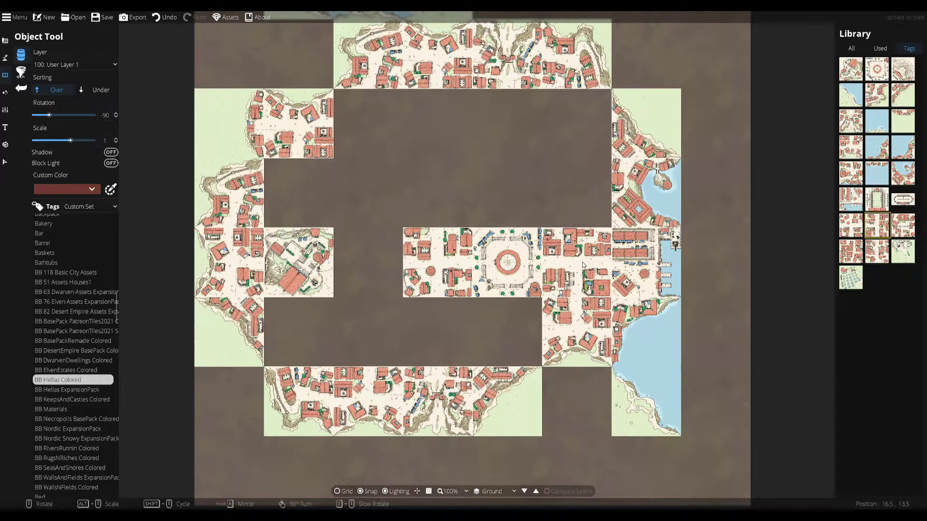
Fill the gap between the hilltop tile and the Houses1 tile with a house tile rotated 90 degrees
{"action": "left_click", "coordinate": [903, 225]}
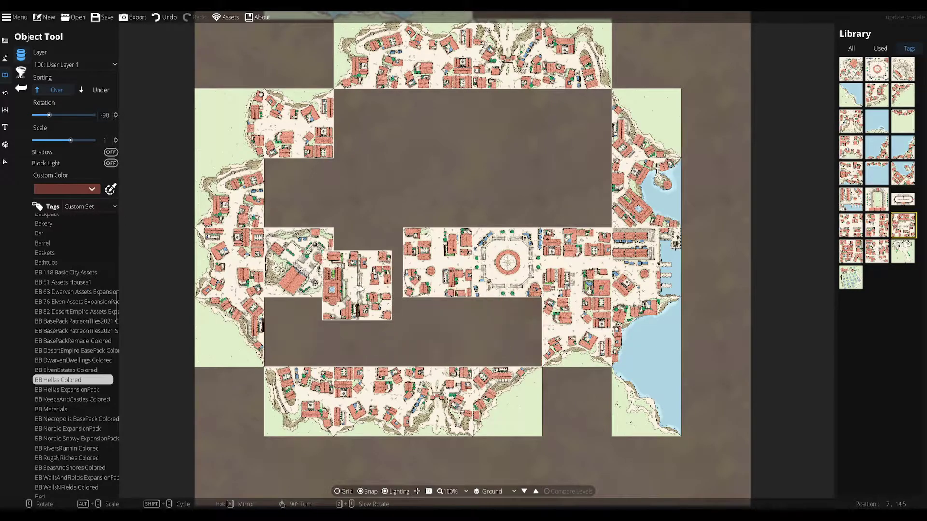
{"action": "mouse_move", "coordinate": [851, 225]}
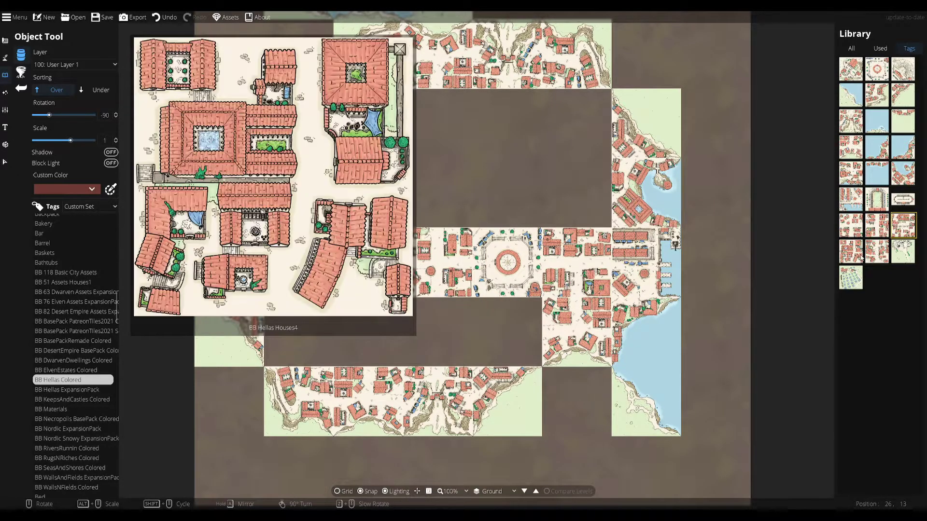
{"action": "left_click", "coordinate": [877, 251]}
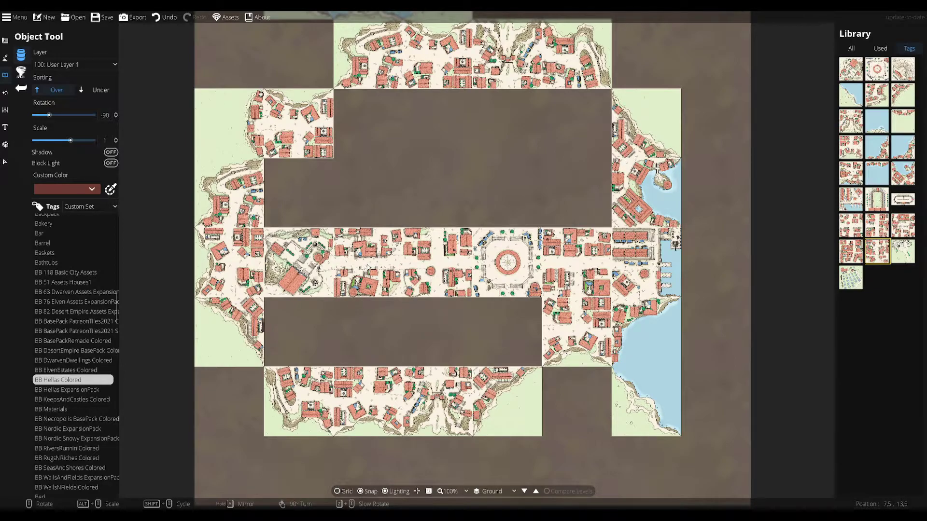
{"action": "key", "text": "ctrl+z"}
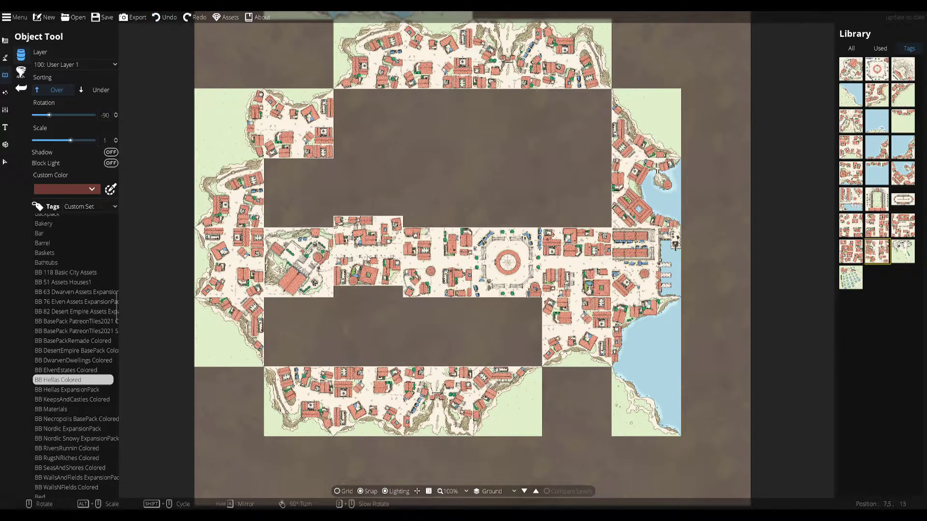
{"action": "scroll", "coordinate": [369, 263], "scroll_direction": "up", "scroll_amount": 12}
{"action": "left_click", "coordinate": [368, 263]}
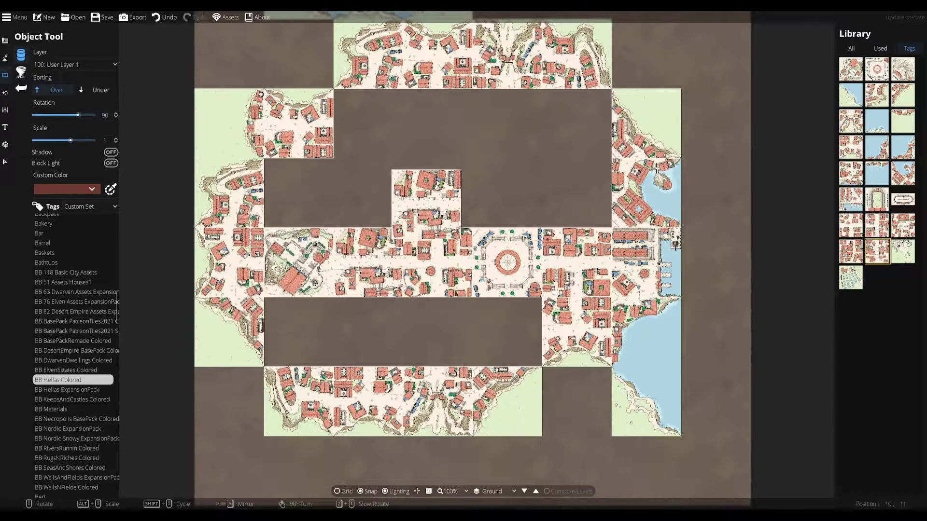
Stack two different house tiles at rotation 0 north of the plaza, connecting it to the northern cliff row
{"action": "left_click_drag", "start_coordinate": [499, 175], "coordinate": [533, 189]}
{"action": "mouse_move", "coordinate": [910, 174]}
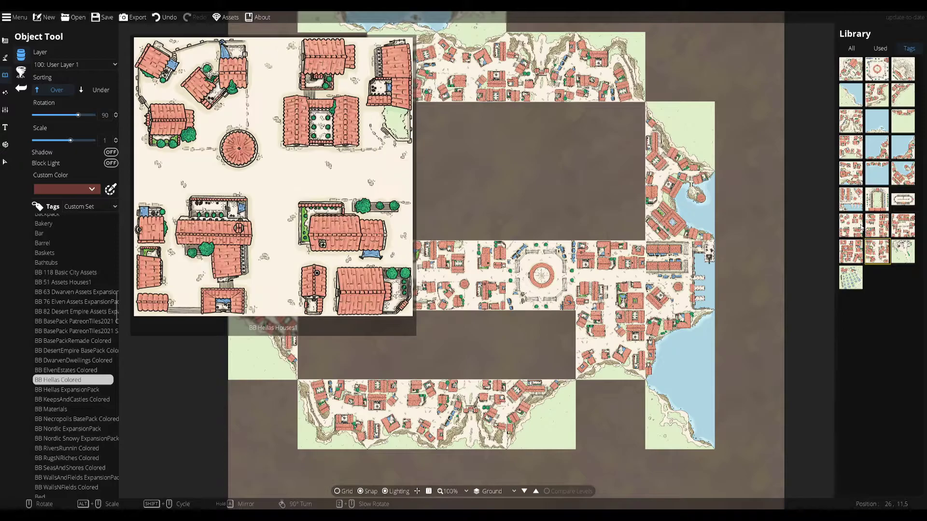
{"action": "left_click", "coordinate": [880, 227]}
{"action": "left_click_drag", "start_coordinate": [550, 196], "coordinate": [535, 214]}
{"action": "scroll", "coordinate": [522, 224], "scroll_direction": "down", "scroll_amount": 5}
{"action": "scroll", "coordinate": [521, 224], "scroll_direction": "down", "scroll_amount": 1}
{"action": "left_click", "coordinate": [522, 224]}
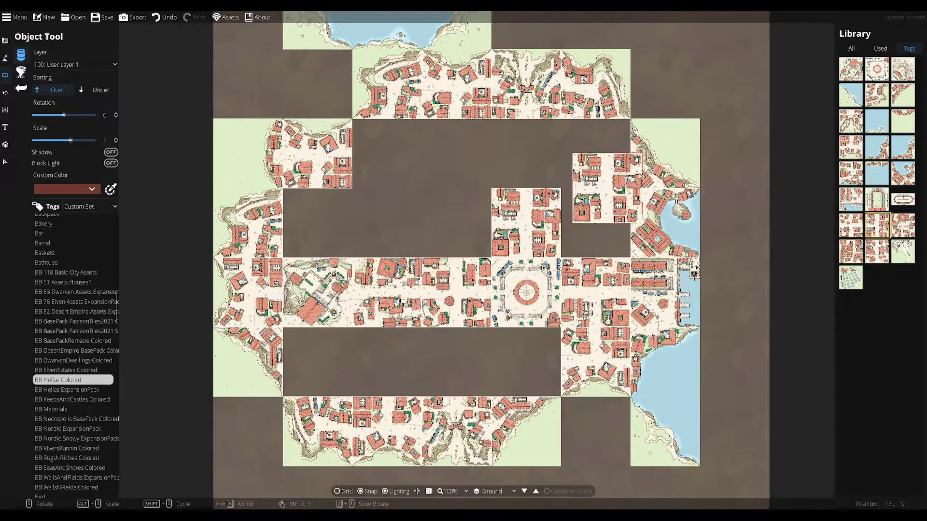
{"action": "left_click", "coordinate": [878, 251]}
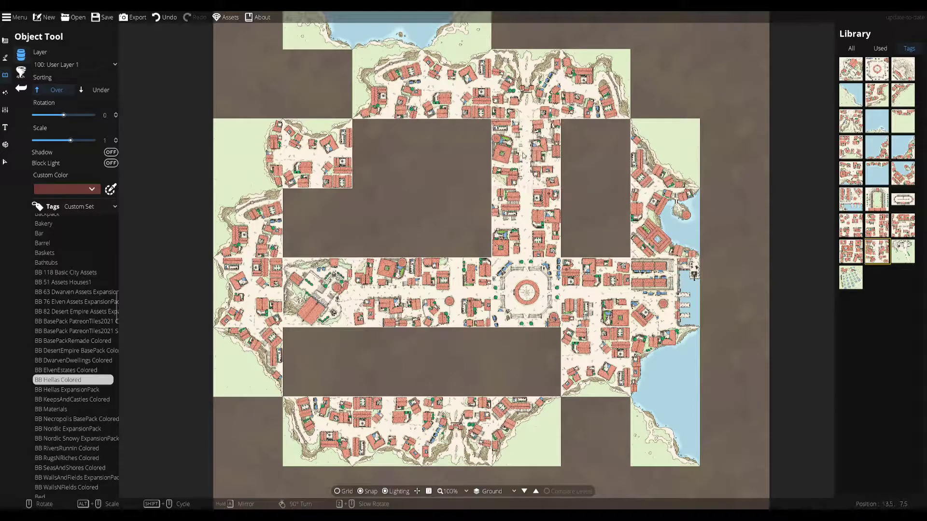
Place the BB Hellas Houses3 tile at rotation 0 north of the Houses1 tile and inspect how its streets meet the neighbouring tiles
{"action": "left_click", "coordinate": [903, 225]}
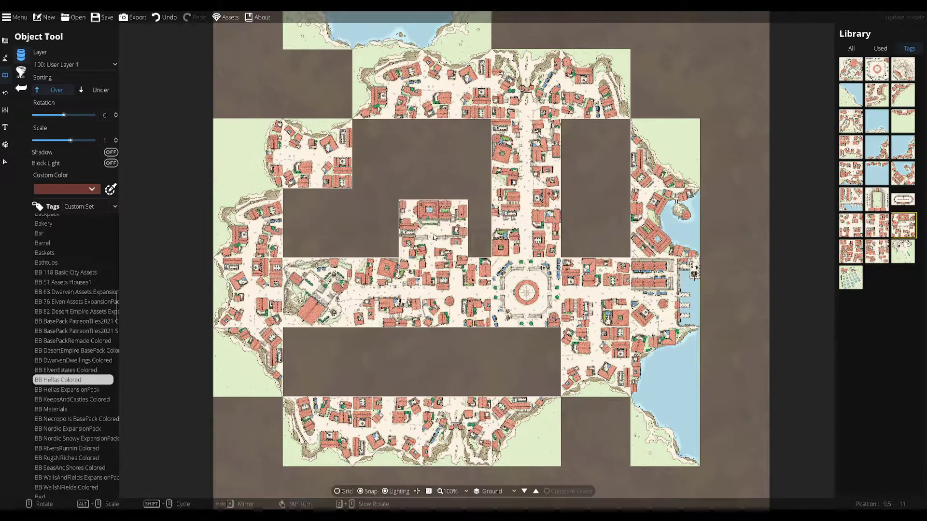
{"action": "left_click", "coordinate": [457, 228]}
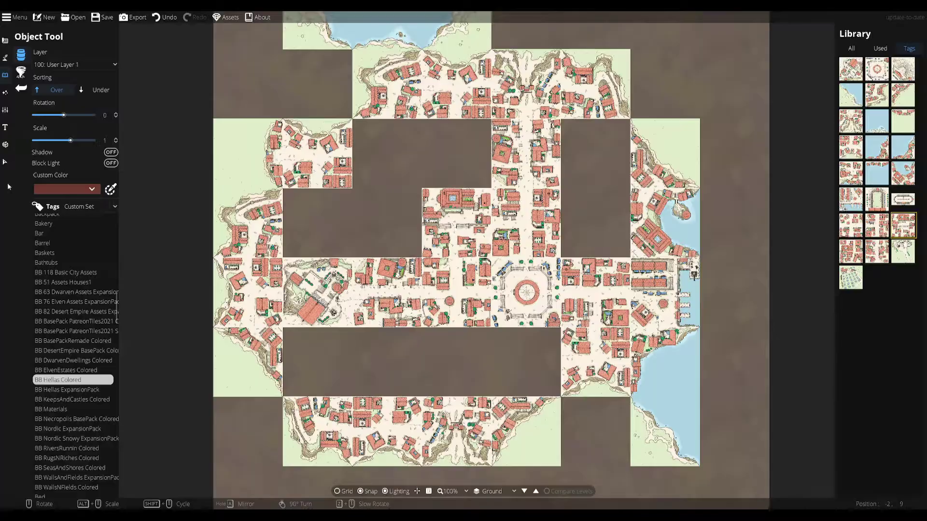
{"action": "left_click", "coordinate": [5, 162]}
{"action": "scroll", "coordinate": [449, 245], "scroll_direction": "up", "scroll_amount": 3}
{"action": "left_click", "coordinate": [468, 221]}
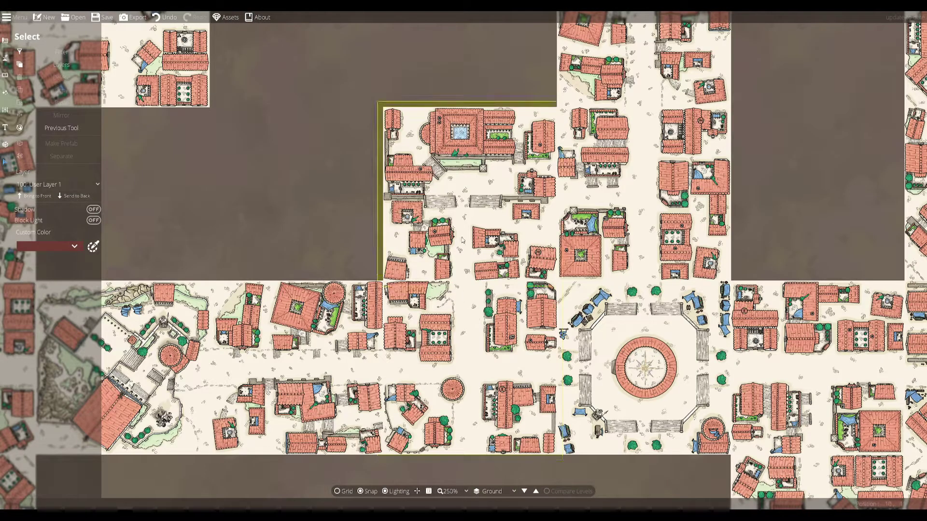
{"action": "left_click", "coordinate": [499, 368]}
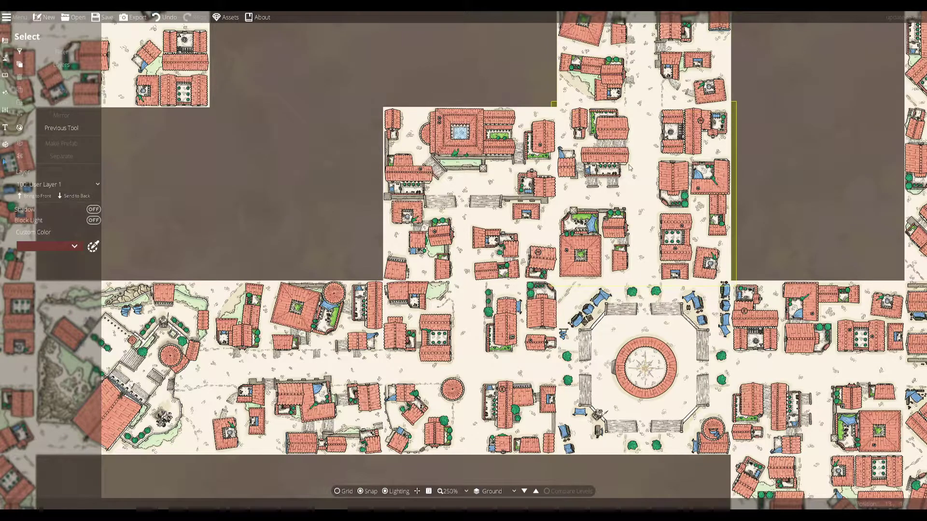
{"action": "scroll", "coordinate": [499, 203], "scroll_direction": "down", "scroll_amount": 5}
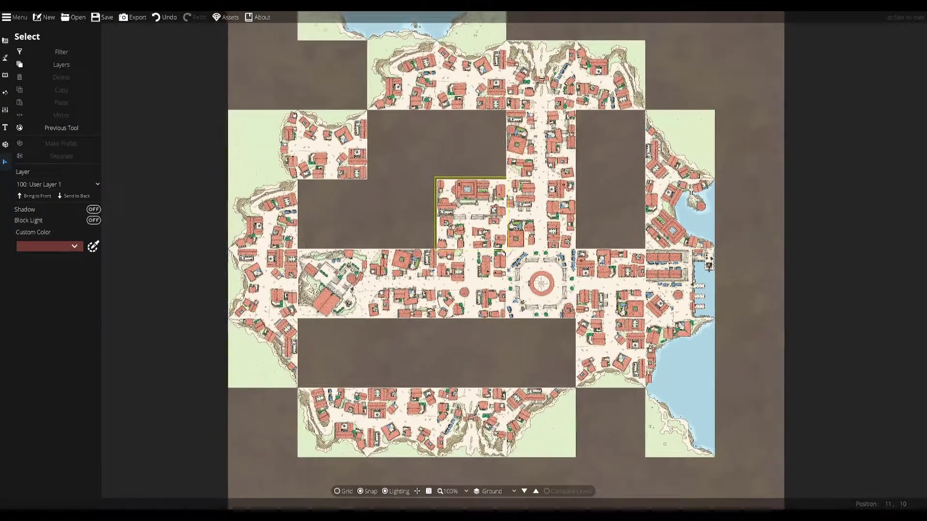
{"action": "left_click_drag", "start_coordinate": [480, 200], "coordinate": [487, 203]}
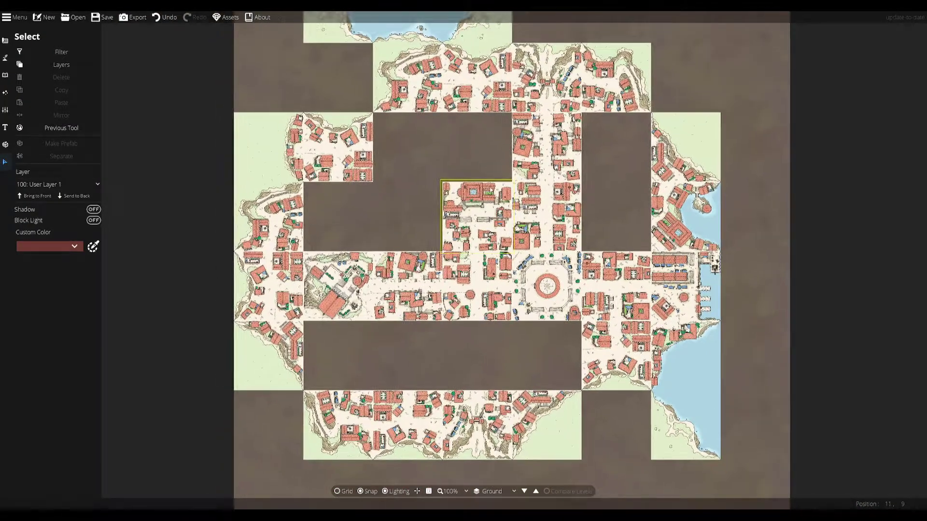
Place the BB Hellas Houses4 tile at rotation 0 north of the Houses3 tile and a house tile rotated -90 degrees south of the northwestern cliff tile
{"action": "scroll", "coordinate": [483, 205], "scroll_direction": "up", "scroll_amount": 4}
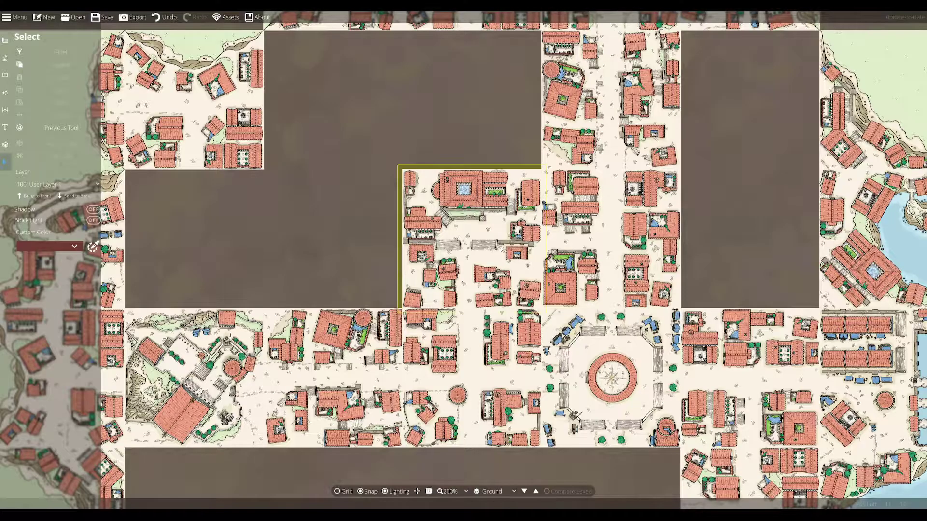
{"action": "scroll", "coordinate": [517, 198], "scroll_direction": "down", "scroll_amount": 3}
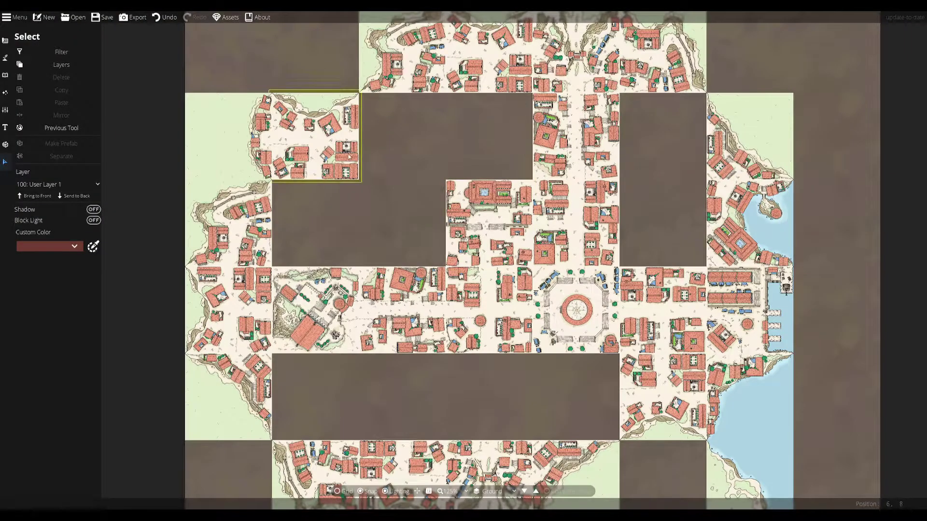
{"action": "left_click", "coordinate": [6, 75]}
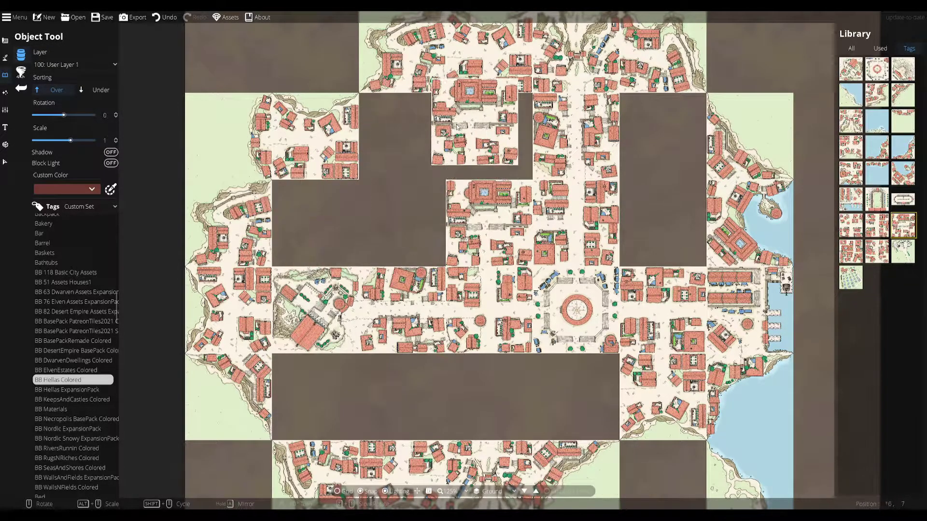
{"action": "left_click_drag", "start_coordinate": [418, 234], "coordinate": [377, 232]}
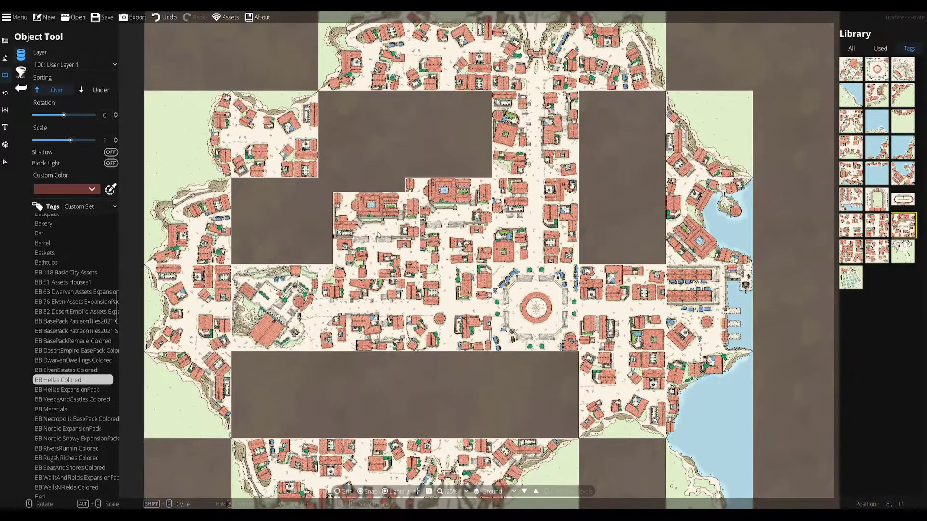
{"action": "mouse_move", "coordinate": [880, 224]}
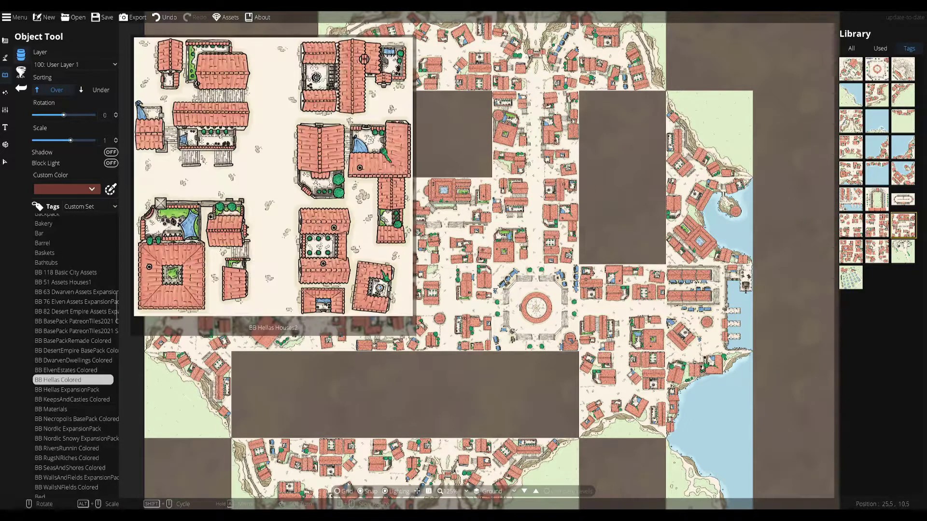
{"action": "left_click", "coordinate": [852, 250]}
{"action": "left_click_drag", "start_coordinate": [446, 132], "coordinate": [471, 153]}
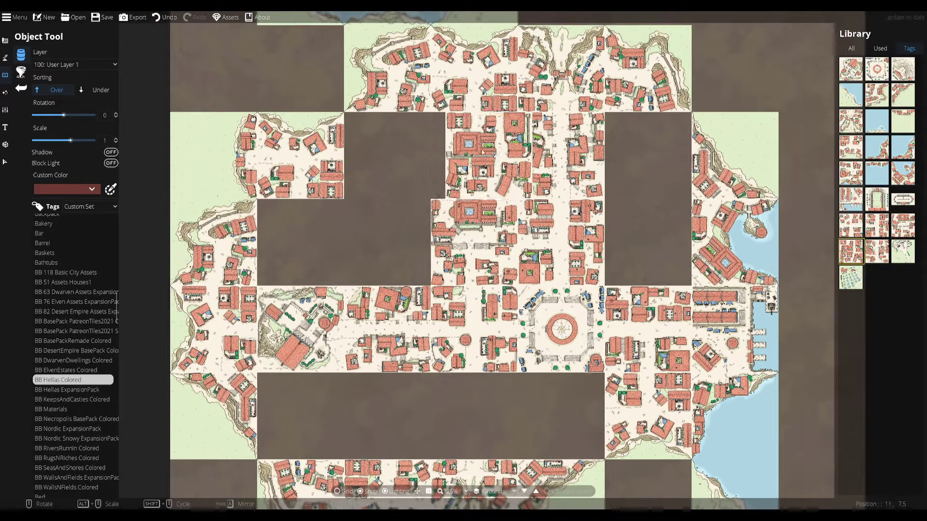
{"action": "left_click", "coordinate": [470, 153]}
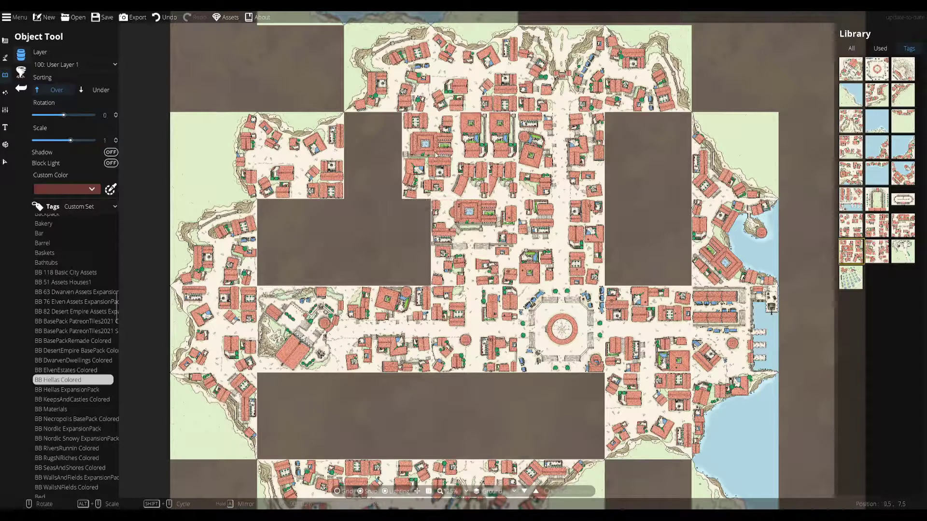
{"action": "scroll", "coordinate": [389, 156], "scroll_direction": "down", "scroll_amount": 6}
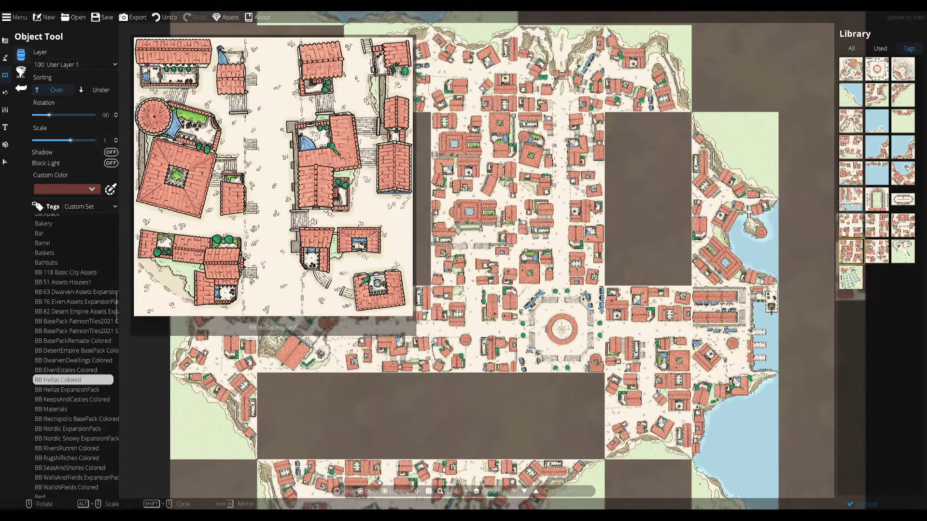
{"action": "left_click", "coordinate": [905, 226]}
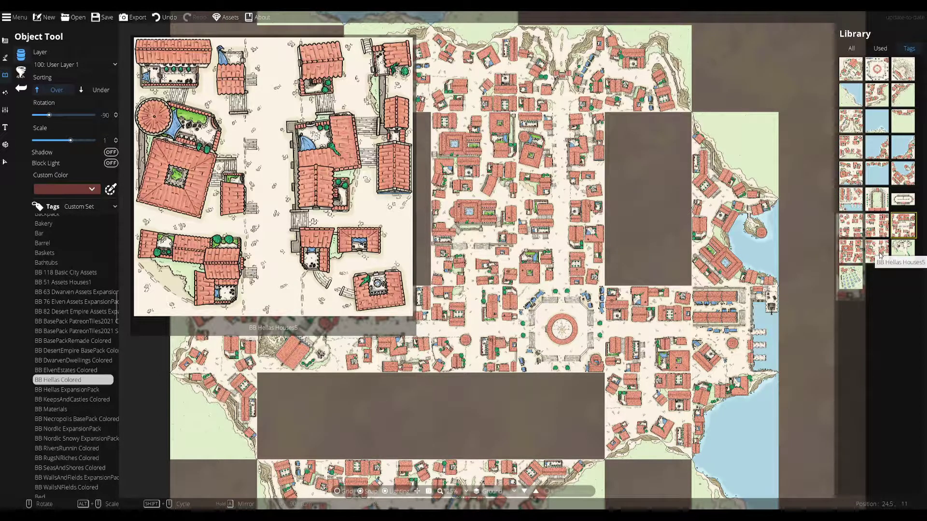
Place the semicircular theatre tile, rotated 90 degrees, in the gap between the northwestern cliff tile and the Houses4 tile
{"action": "left_click", "coordinate": [902, 69]}
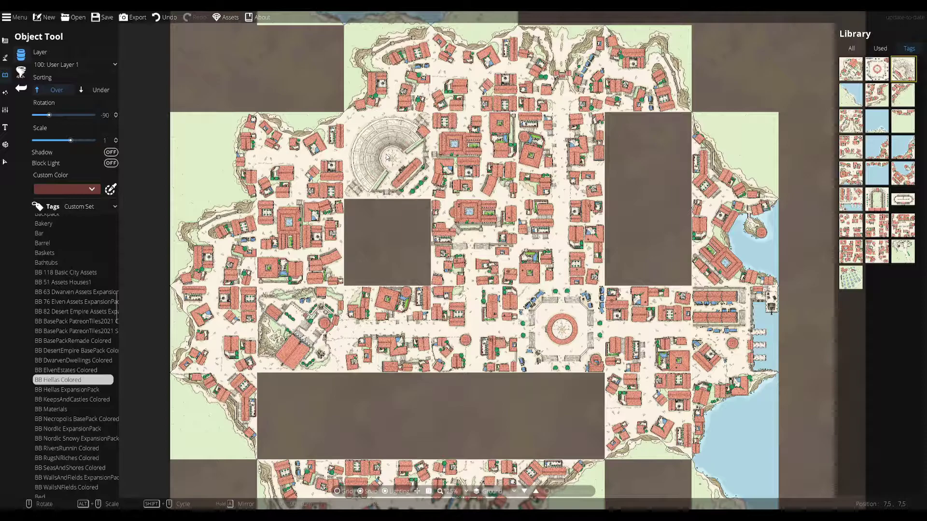
{"action": "scroll", "coordinate": [386, 157], "scroll_direction": "up", "scroll_amount": 12}
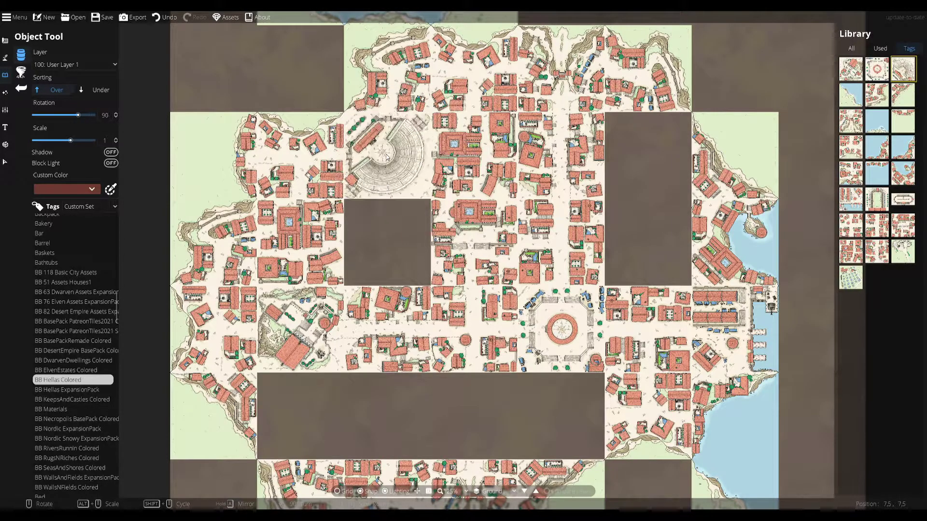
{"action": "left_click", "coordinate": [387, 157]}
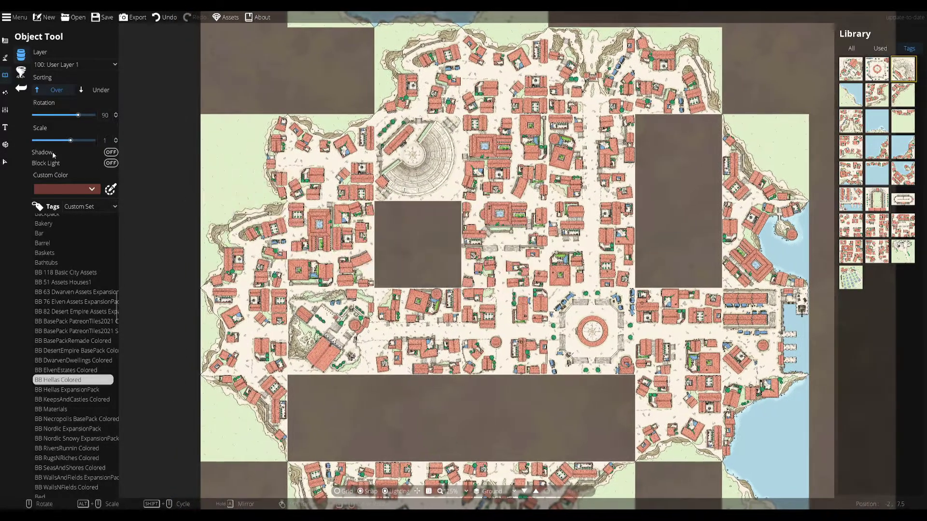
{"action": "left_click", "coordinate": [5, 163]}
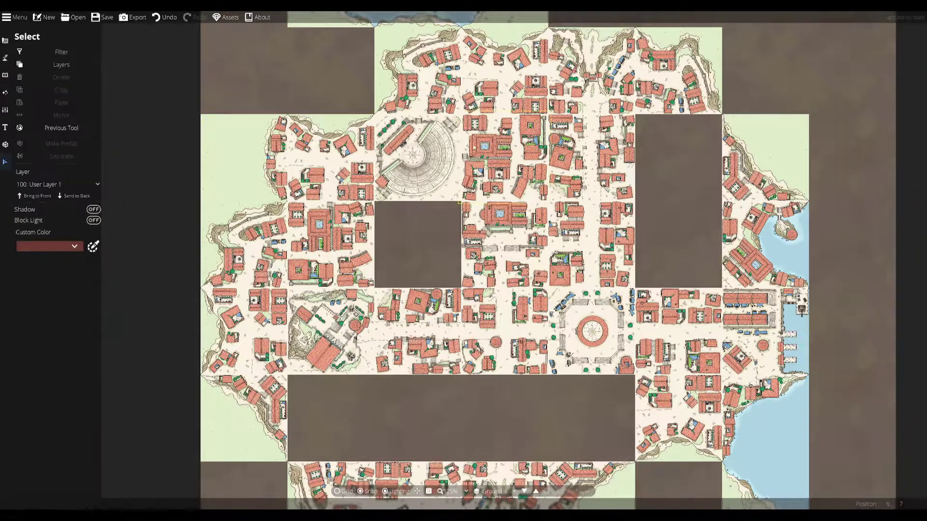
Fill the square gap south of the theatre with the BB Hellas Houses3 tile rotated 90 degrees
{"action": "left_click", "coordinate": [5, 75]}
{"action": "mouse_move", "coordinate": [902, 68]}
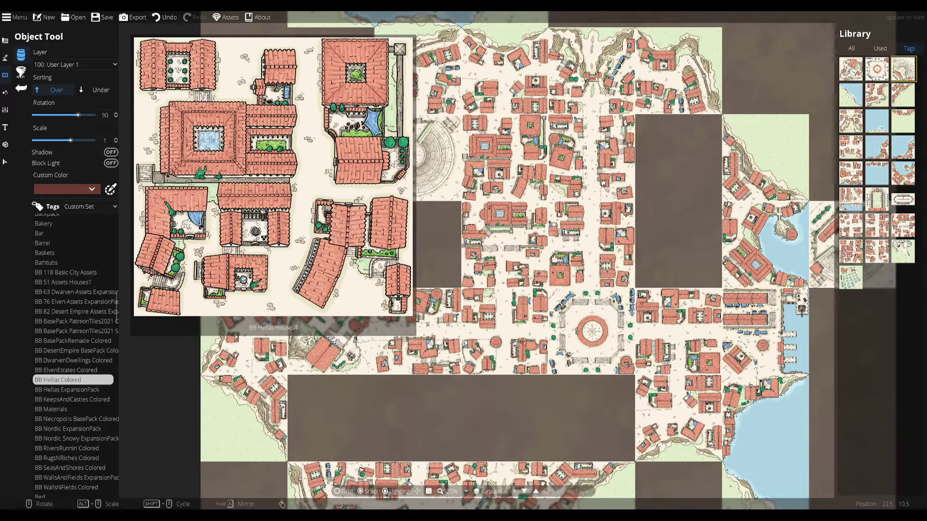
{"action": "left_click", "coordinate": [903, 226]}
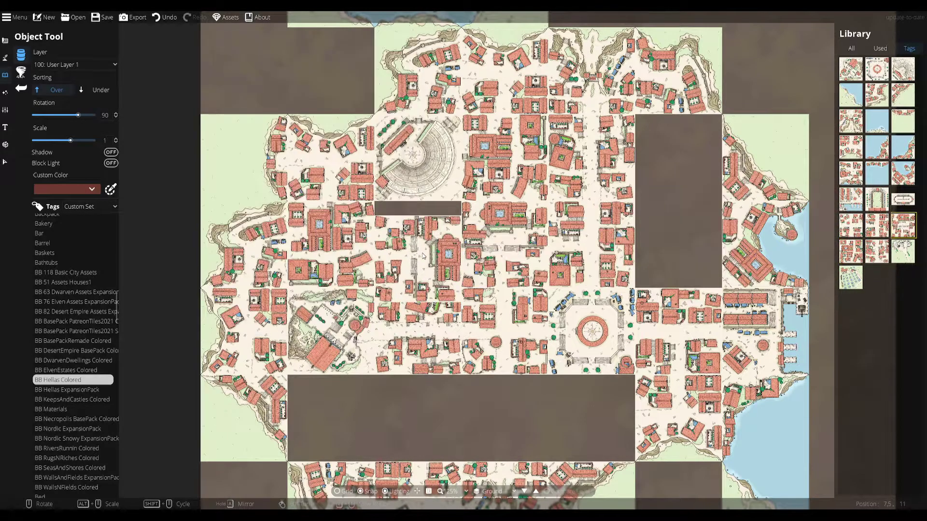
{"action": "scroll", "coordinate": [422, 251], "scroll_direction": "down", "scroll_amount": 3}
{"action": "scroll", "coordinate": [423, 243], "scroll_direction": "down", "scroll_amount": 8}
{"action": "scroll", "coordinate": [424, 244], "scroll_direction": "down", "scroll_amount": 5}
{"action": "scroll", "coordinate": [424, 244], "scroll_direction": "down", "scroll_amount": 1}
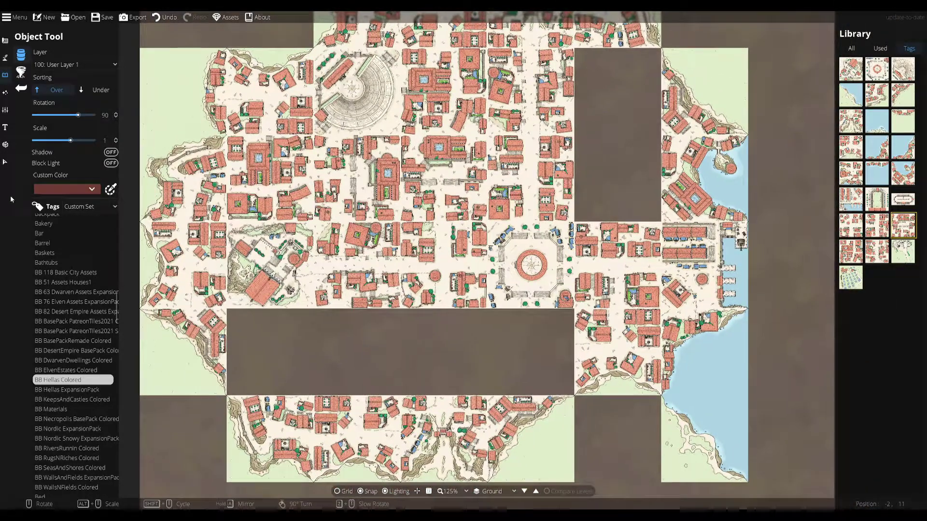
Inspect how streets and houses connect across the newly filled northwestern quarter and compare it with the whole map layout
{"action": "left_click", "coordinate": [6, 163]}
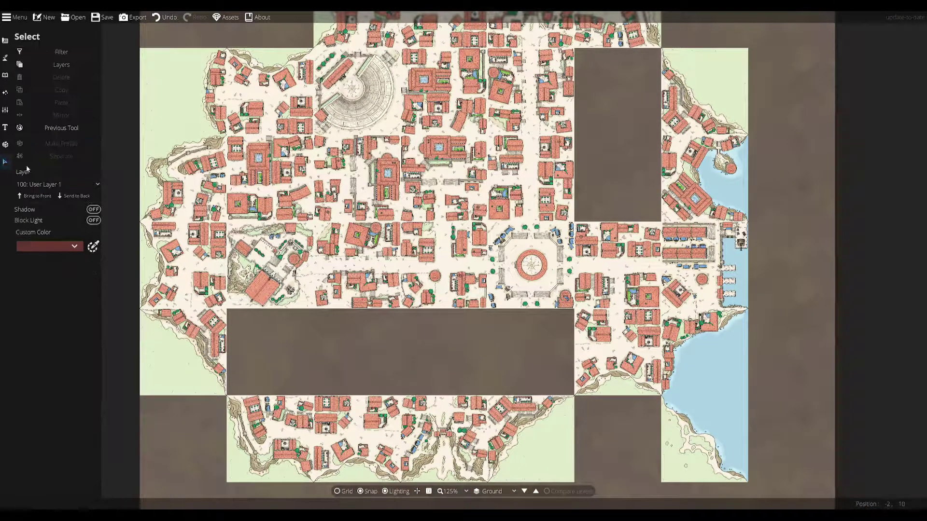
{"action": "scroll", "coordinate": [445, 215], "scroll_direction": "down", "scroll_amount": 3}
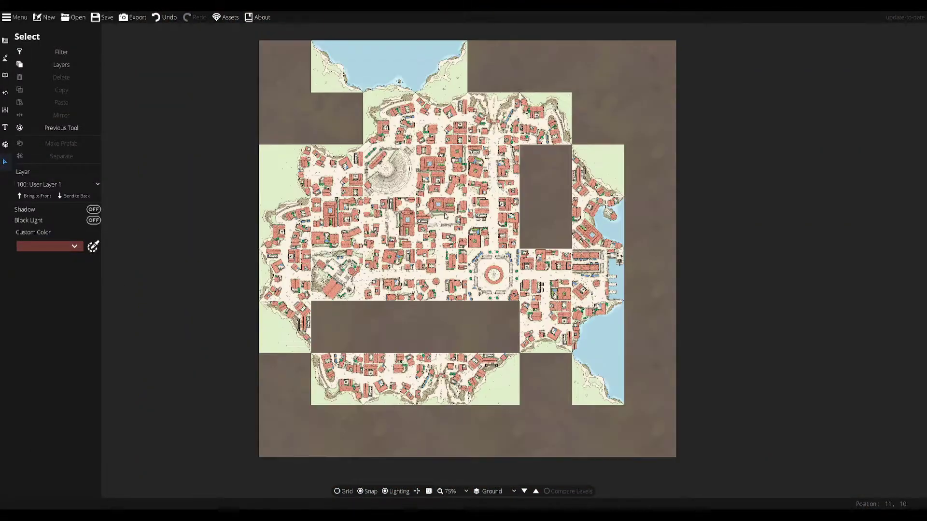
{"action": "scroll", "coordinate": [412, 194], "scroll_direction": "up", "scroll_amount": 5}
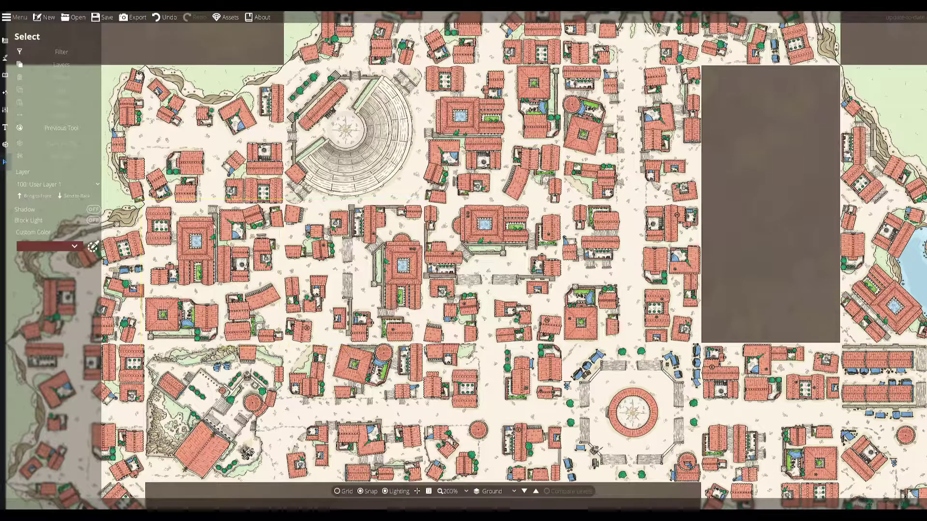
{"action": "left_click_drag", "start_coordinate": [199, 240], "coordinate": [362, 229]}
{"action": "scroll", "coordinate": [362, 230], "scroll_direction": "up", "scroll_amount": 2}
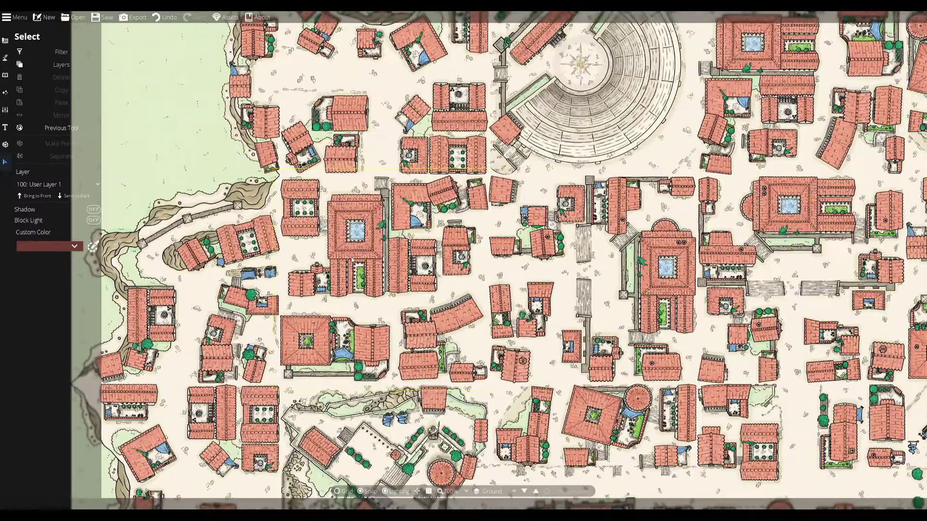
{"action": "scroll", "coordinate": [481, 270], "scroll_direction": "down", "scroll_amount": 6}
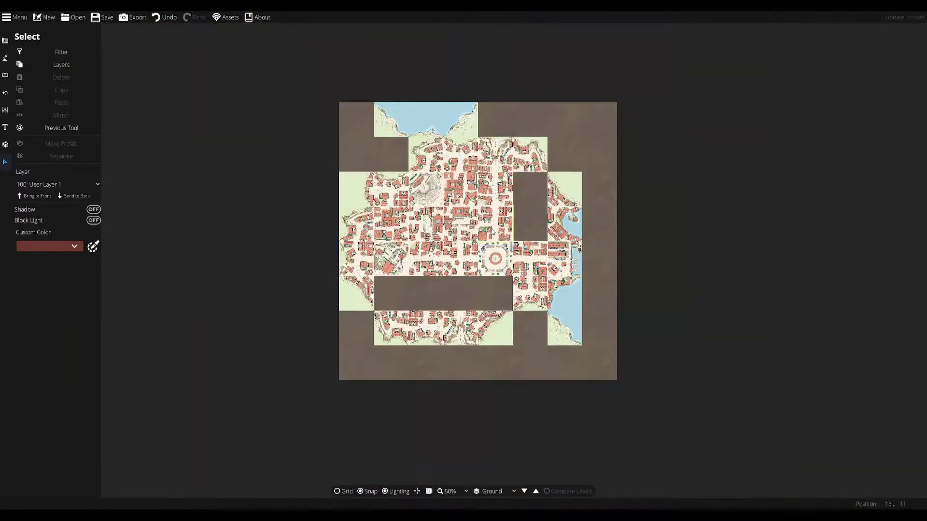
{"action": "scroll", "coordinate": [417, 239], "scroll_direction": "up", "scroll_amount": 1}
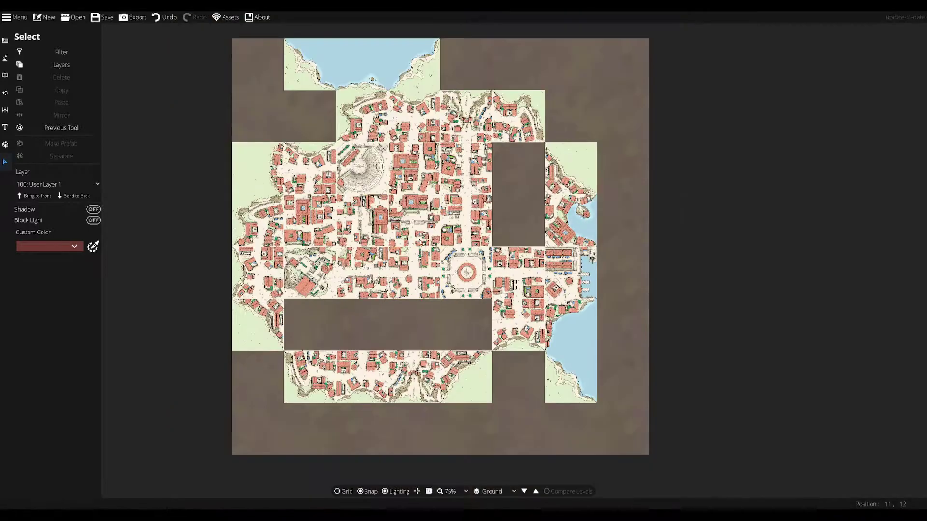
Try the BB Hellas Hippodrome tile at 45 degrees in the eastern gap and at rotation 0 in the southern gap
{"action": "scroll", "coordinate": [421, 239], "scroll_direction": "up", "scroll_amount": 1}
{"action": "left_click", "coordinate": [4, 75]}
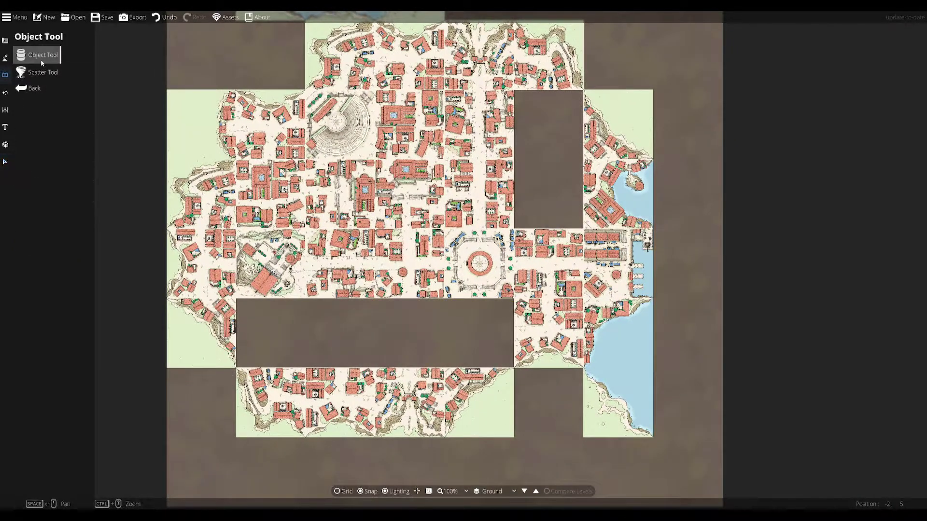
{"action": "left_click", "coordinate": [40, 59]}
{"action": "mouse_move", "coordinate": [903, 225]}
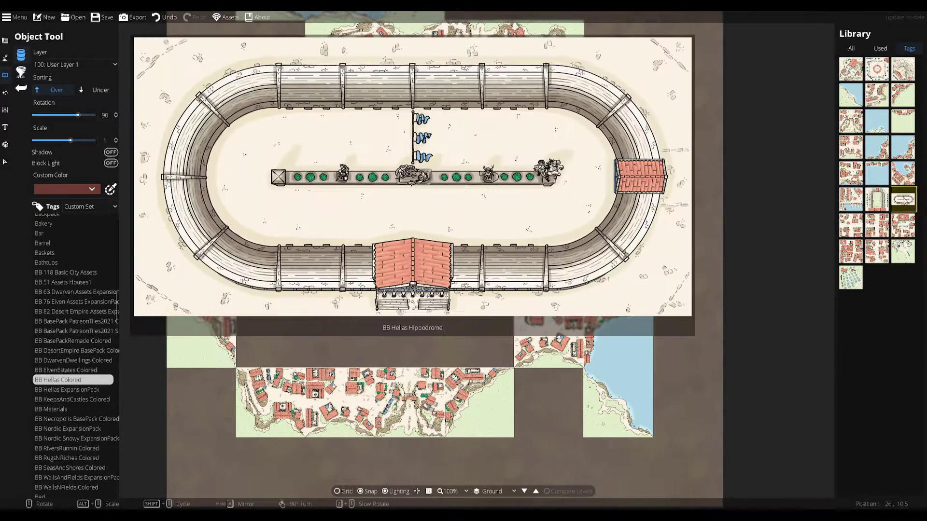
{"action": "left_click", "coordinate": [903, 200]}
{"action": "scroll", "coordinate": [546, 206], "scroll_direction": "down", "scroll_amount": 12}
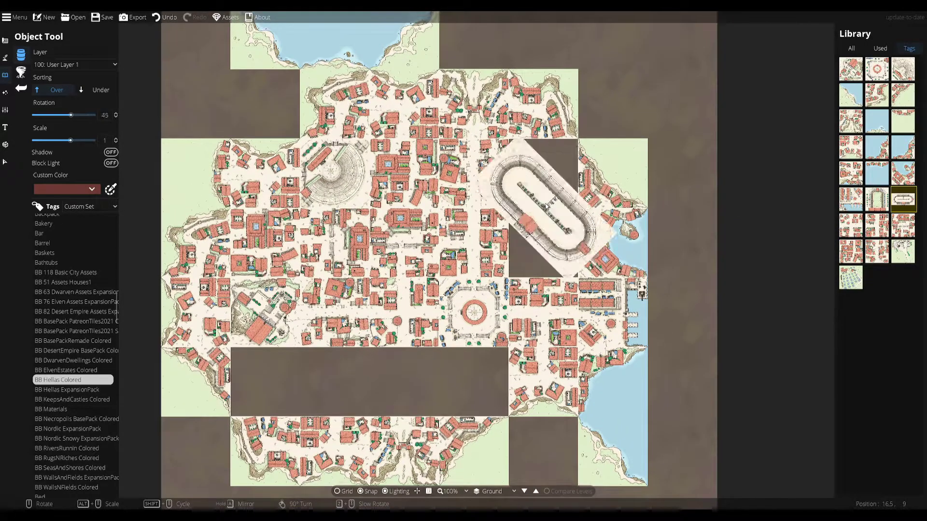
{"action": "scroll", "coordinate": [546, 207], "scroll_direction": "up", "scroll_amount": 6}
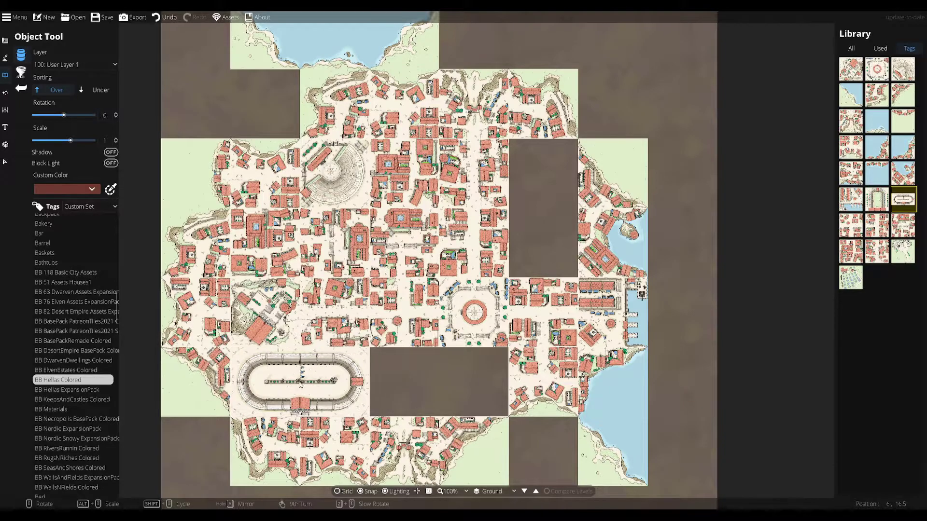
{"action": "scroll", "coordinate": [300, 384], "scroll_direction": "down", "scroll_amount": 10}
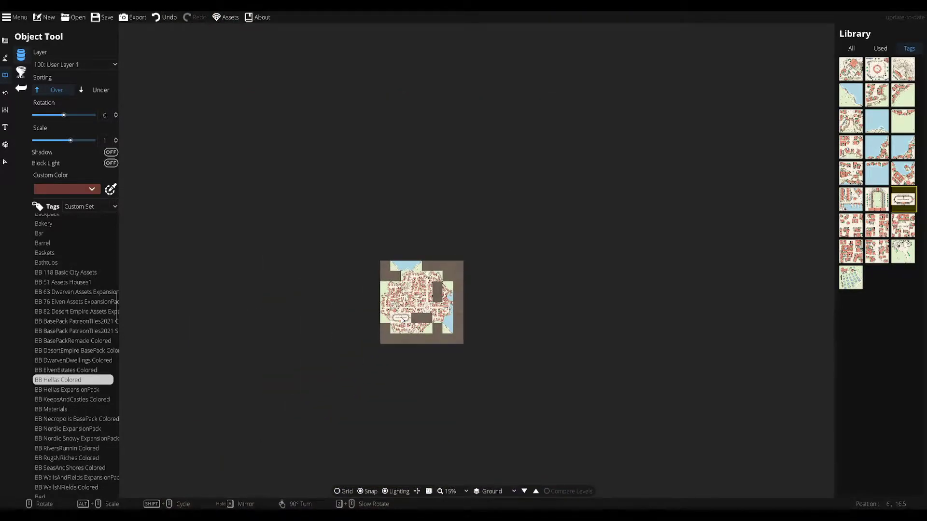
{"action": "scroll", "coordinate": [401, 319], "scroll_direction": "up", "scroll_amount": 10}
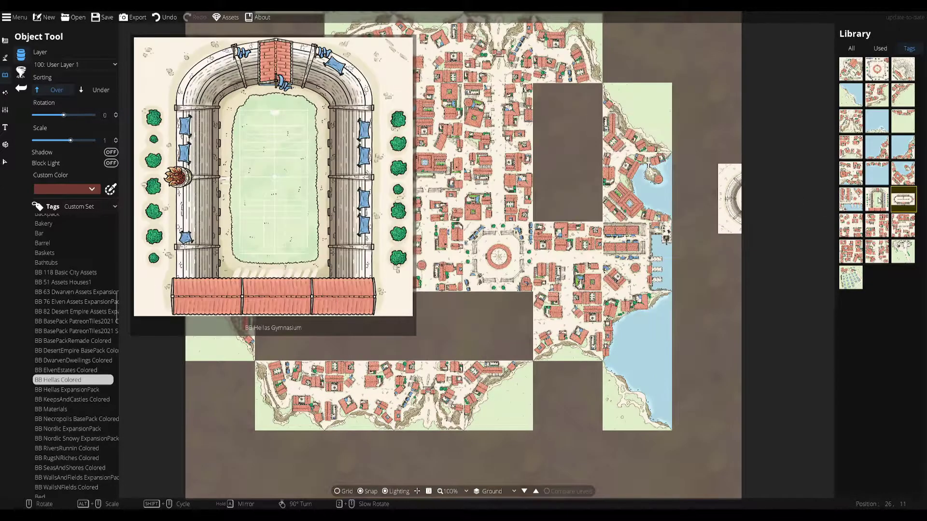
Place the BB Hellas Gymnasium tile at rotation 0 directly south of the octagonal plaza
{"action": "left_click", "coordinate": [878, 199]}
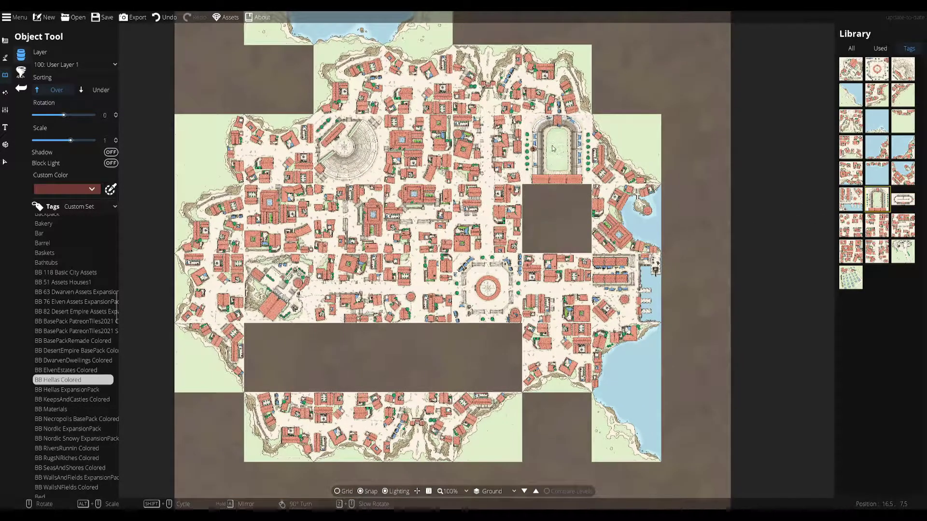
{"action": "scroll", "coordinate": [554, 149], "scroll_direction": "down", "scroll_amount": 5}
{"action": "scroll", "coordinate": [409, 361], "scroll_direction": "down", "scroll_amount": 1}
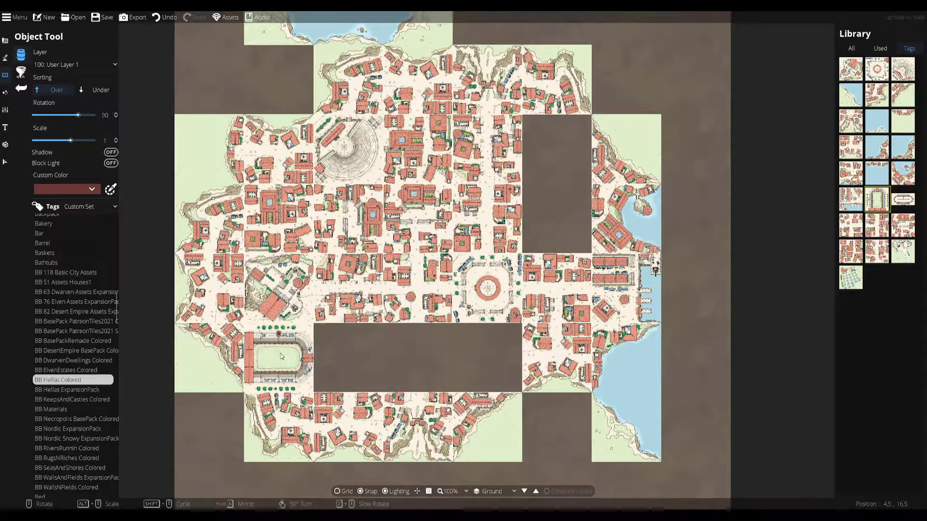
{"action": "scroll", "coordinate": [281, 357], "scroll_direction": "up", "scroll_amount": 1}
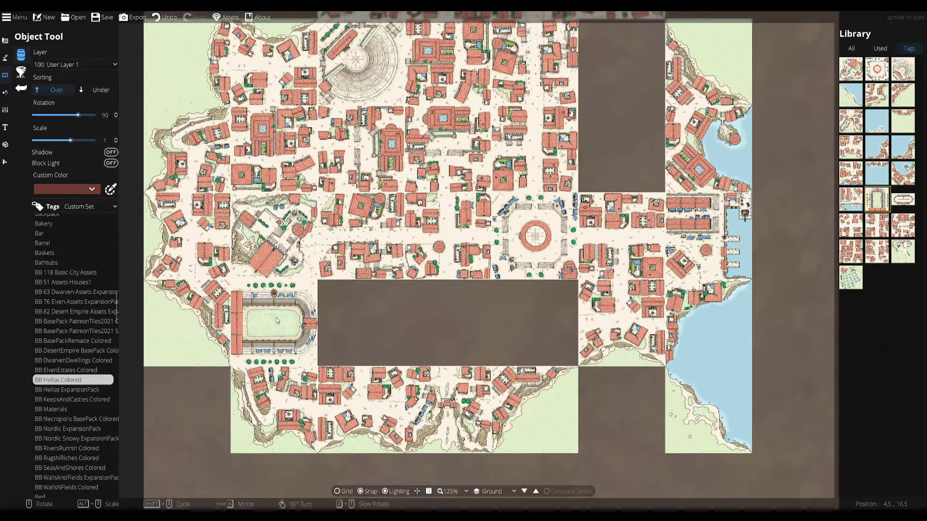
{"action": "mouse_move", "coordinate": [277, 320]}
{"action": "left_mouse_down"}
{"action": "mouse_move", "coordinate": [541, 326]}
{"action": "mouse_move", "coordinate": [459, 300]}
{"action": "mouse_move", "coordinate": [270, 393]}
{"action": "mouse_move", "coordinate": [488, 193]}
{"action": "mouse_move", "coordinate": [311, 337]}
{"action": "mouse_move", "coordinate": [280, 323]}
{"action": "left_mouse_up"}
{"action": "scroll", "coordinate": [518, 315], "scroll_direction": "down", "scroll_amount": 6}
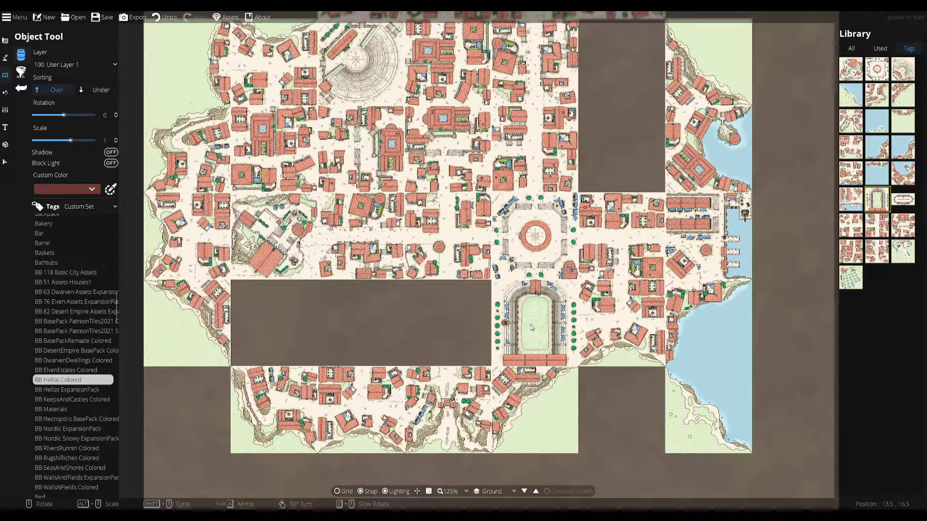
{"action": "left_click", "coordinate": [5, 162]}
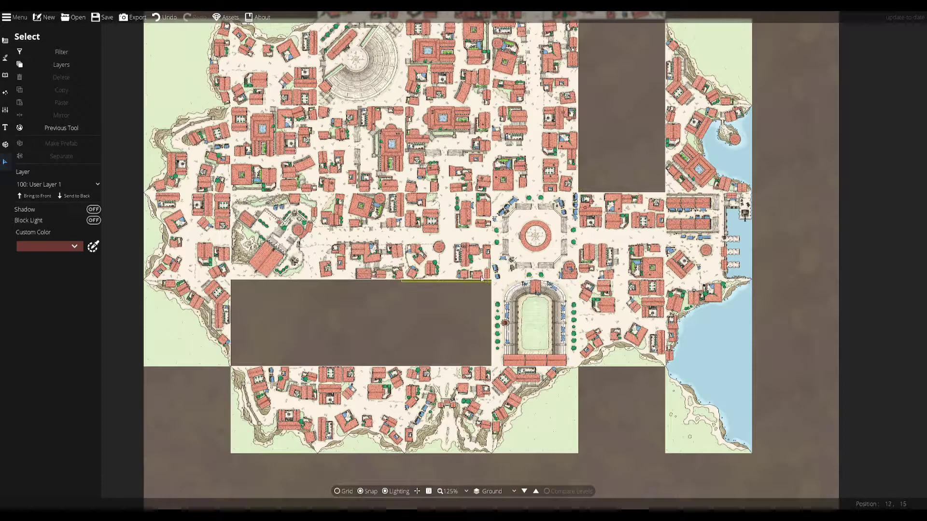
{"action": "scroll", "coordinate": [397, 349], "scroll_direction": "up", "scroll_amount": 3}
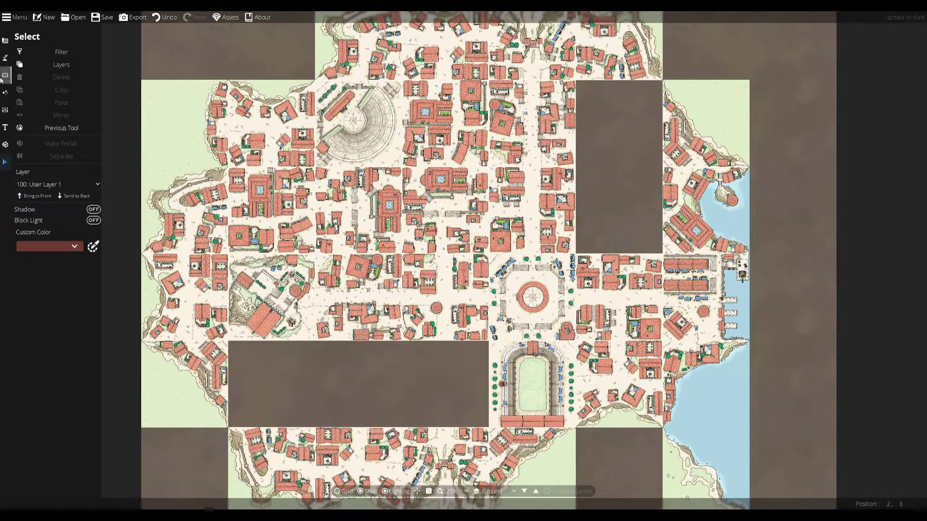
Fill the northern half of the tall gap near the eastern coast with the BB Hellas Houses1 tile rotated to -90 degrees
{"action": "left_click", "coordinate": [4, 76]}
{"action": "scroll", "coordinate": [741, 263], "scroll_direction": "down", "scroll_amount": 2}
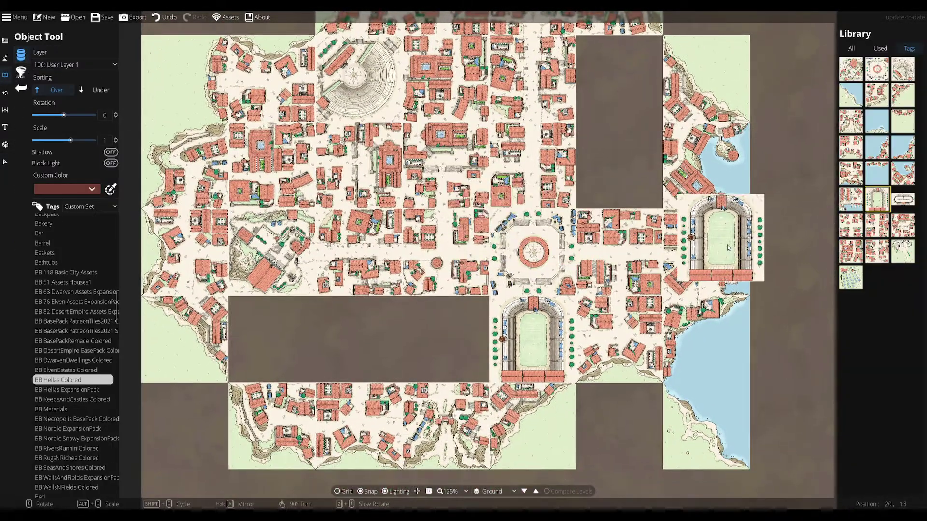
{"action": "mouse_move", "coordinate": [903, 225]}
{"action": "left_click", "coordinate": [903, 225]}
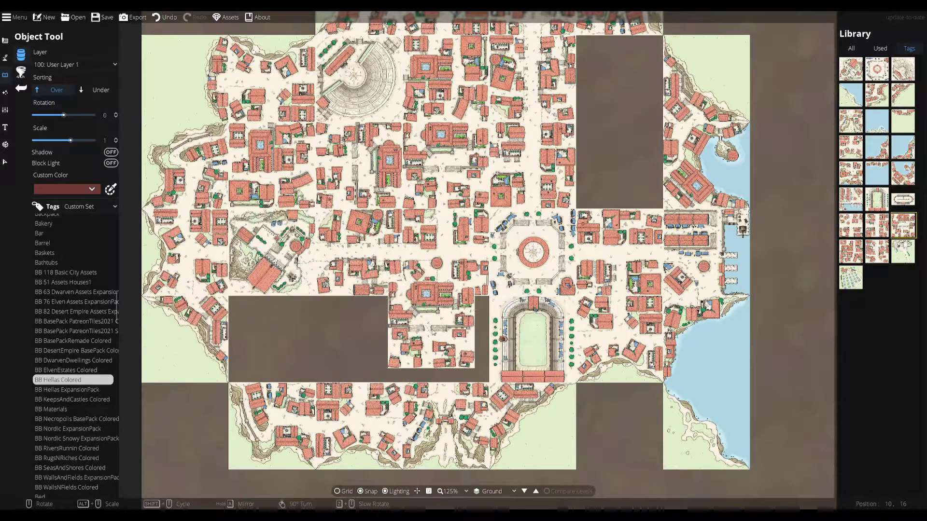
{"action": "left_click", "coordinate": [850, 252]}
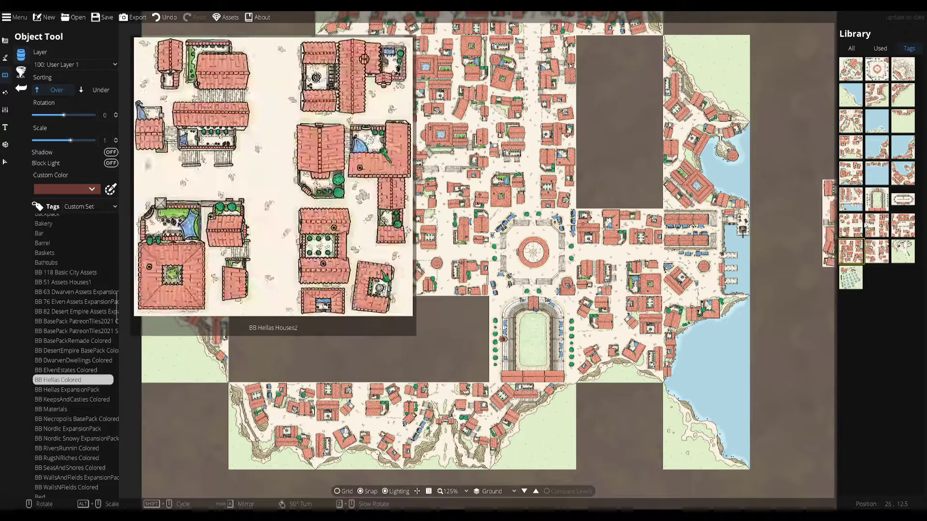
{"action": "left_click", "coordinate": [852, 226]}
{"action": "left_click_drag", "start_coordinate": [540, 248], "coordinate": [530, 314]}
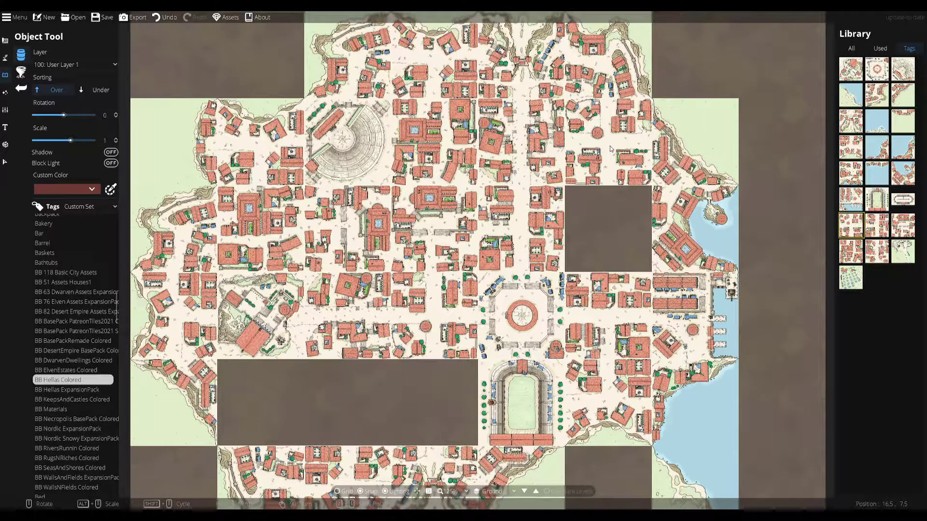
{"action": "scroll", "coordinate": [614, 152], "scroll_direction": "down", "scroll_amount": 6}
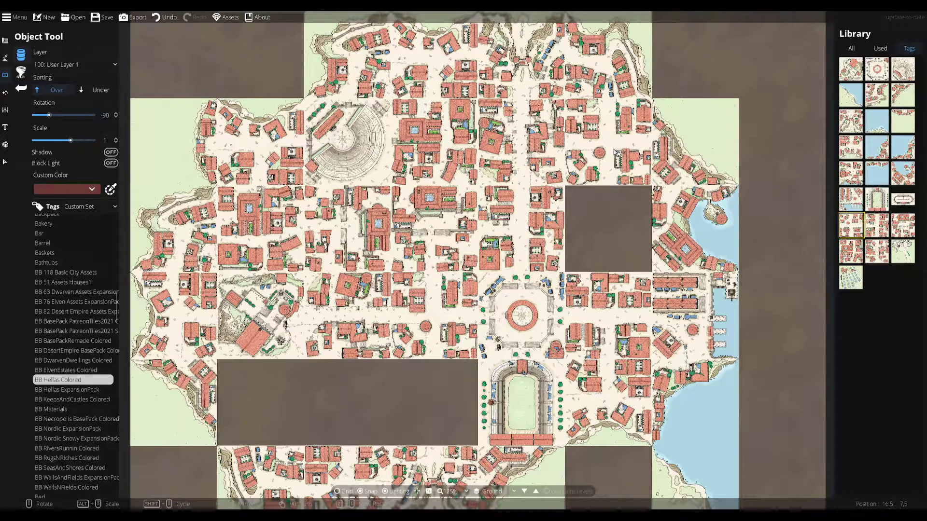
Fill the remaining square gap northeast of the octagonal plaza with the BB Hellas Houses5 tile rotated to -180 degrees
{"action": "left_click", "coordinate": [852, 251]}
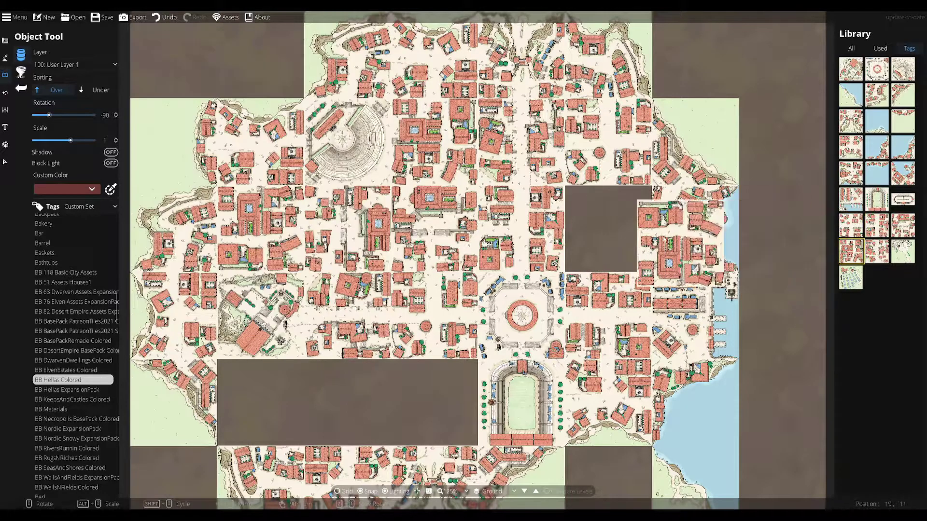
{"action": "scroll", "coordinate": [613, 236], "scroll_direction": "down", "scroll_amount": 6}
{"action": "mouse_move", "coordinate": [903, 225]}
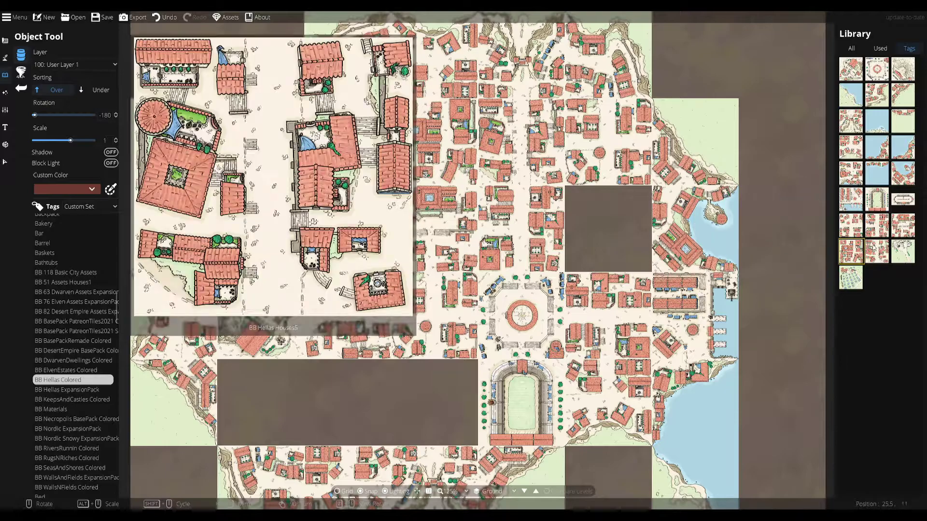
{"action": "left_click", "coordinate": [876, 258]}
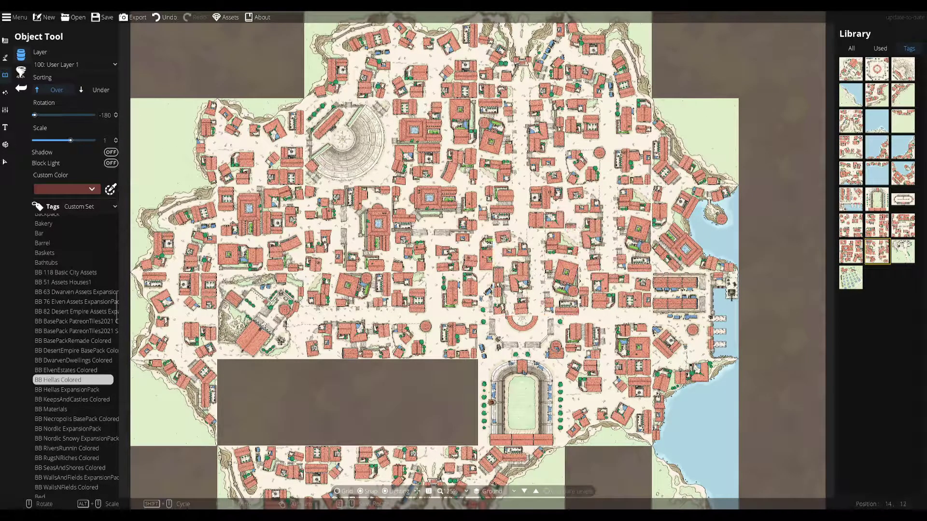
Fill the gap west of the gymnasium with BB Hellas Houses5 and the one beside it with BB Hellas Houses2, both at -180 degrees
{"action": "left_click_drag", "start_coordinate": [551, 258], "coordinate": [613, 209]}
{"action": "scroll", "coordinate": [354, 344], "scroll_direction": "down", "scroll_amount": 6}
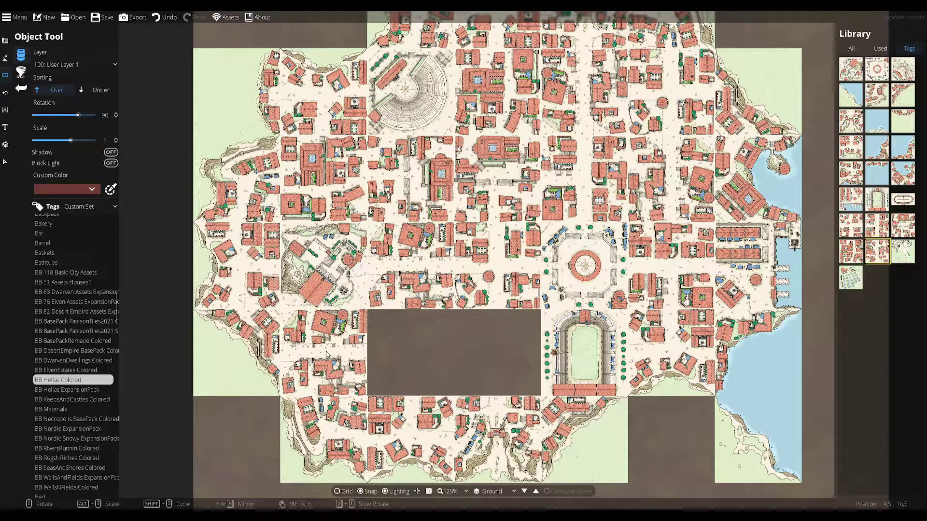
{"action": "scroll", "coordinate": [327, 355], "scroll_direction": "down", "scroll_amount": 7}
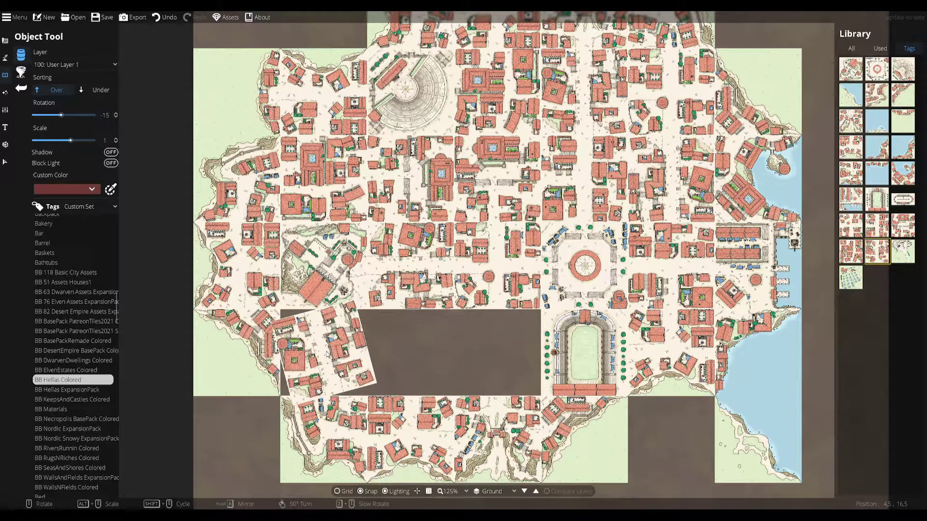
{"action": "scroll", "coordinate": [327, 355], "scroll_direction": "up", "scroll_amount": 1}
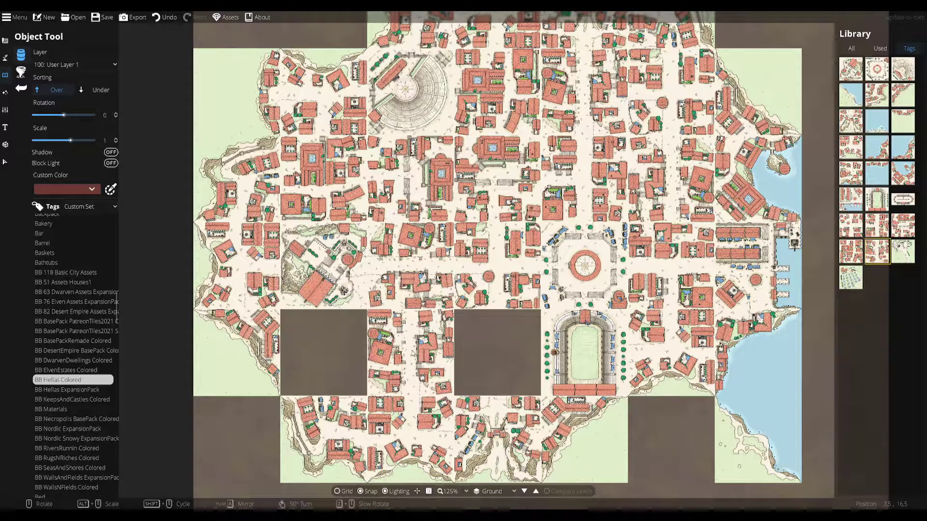
{"action": "scroll", "coordinate": [410, 354], "scroll_direction": "down", "scroll_amount": 12}
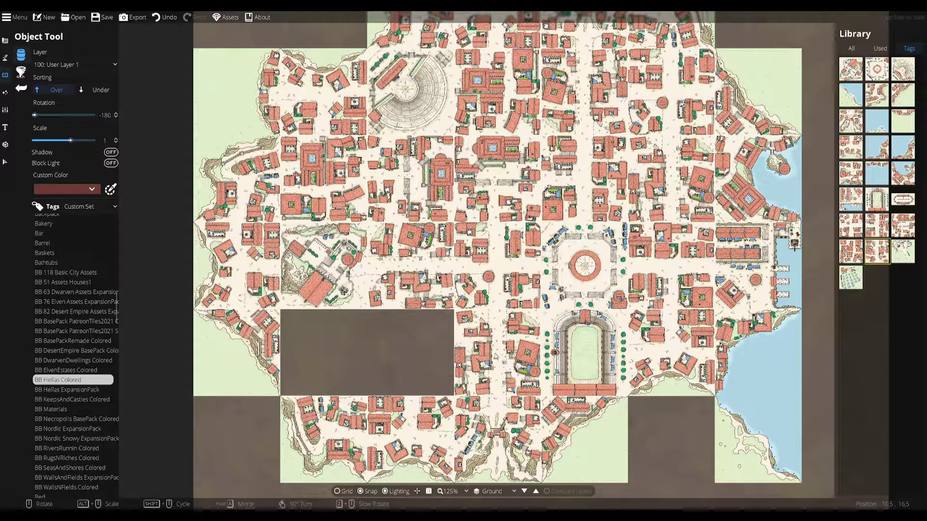
{"action": "left_click_drag", "start_coordinate": [495, 353], "coordinate": [468, 331]}
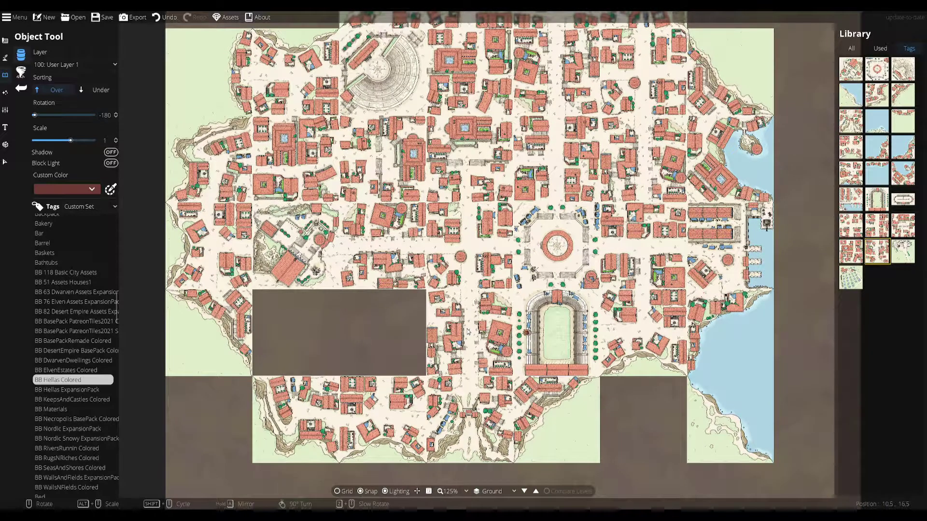
{"action": "left_click", "coordinate": [877, 225]}
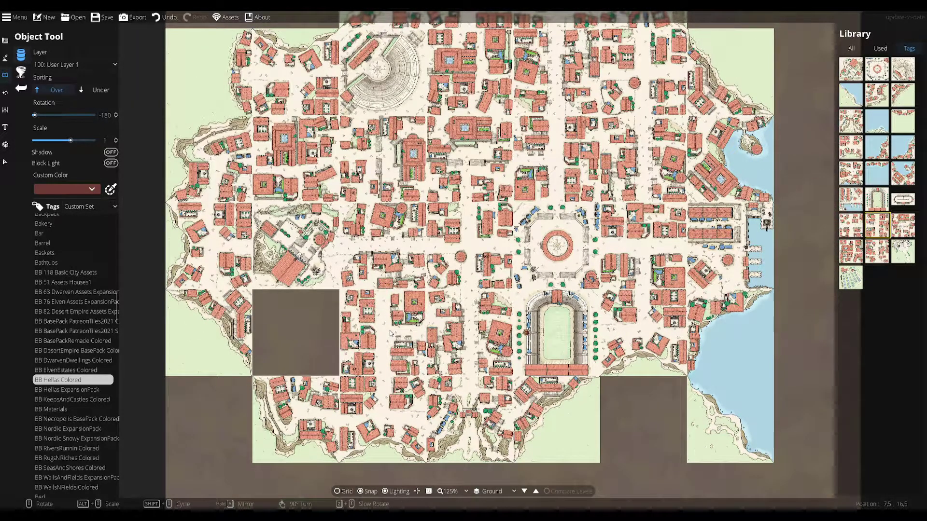
Fill the last interior gap in the southwest with the mirrored BB Hellas Houses4 tile at rotation 0
{"action": "left_click", "coordinate": [903, 225]}
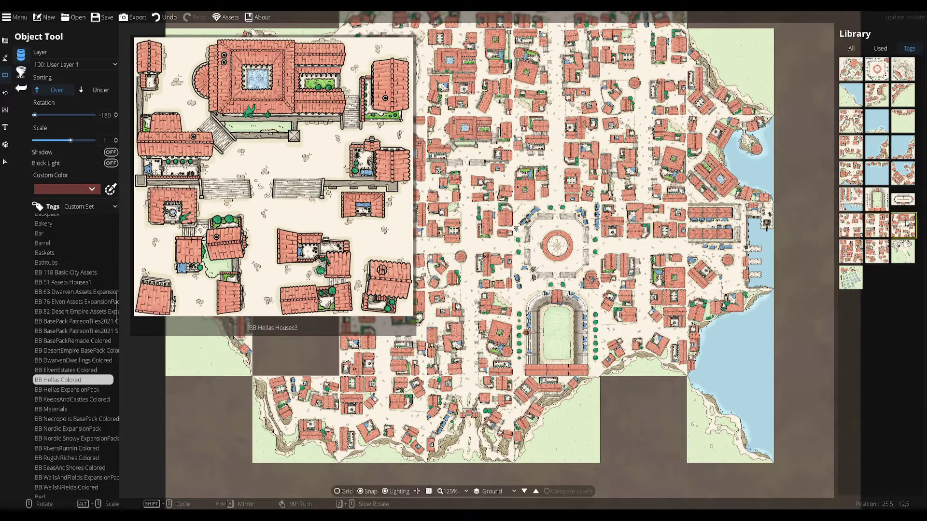
{"action": "scroll", "coordinate": [305, 317], "scroll_direction": "up", "scroll_amount": 12}
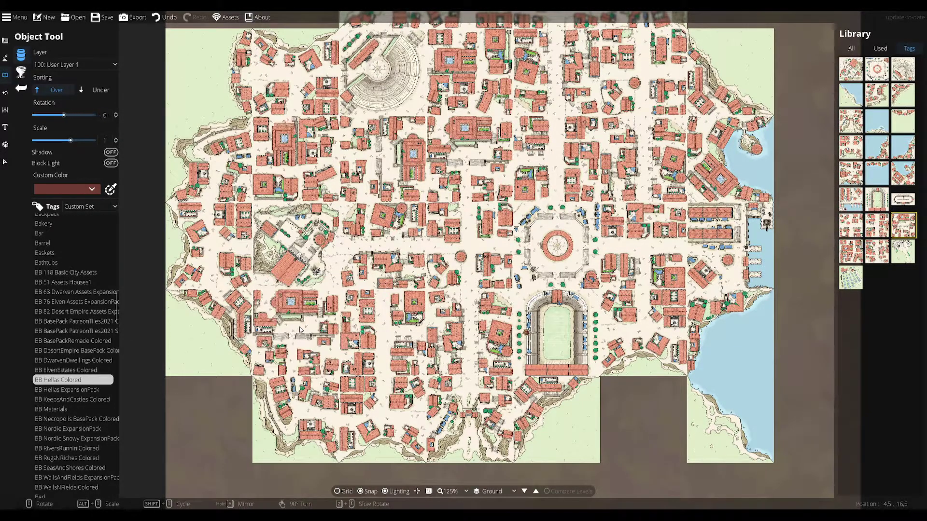
{"action": "scroll", "coordinate": [300, 330], "scroll_direction": "down", "scroll_amount": 1, "text": "shift"}
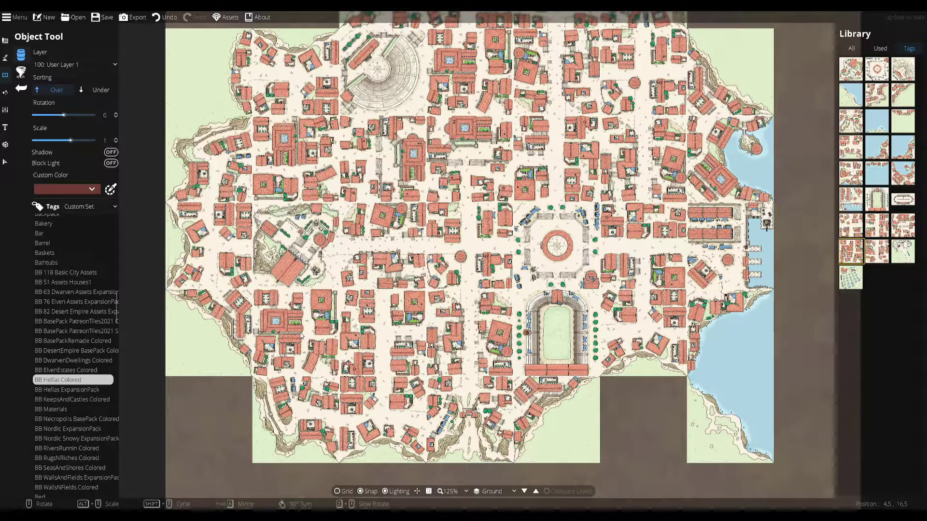
{"action": "key", "text": "a"}
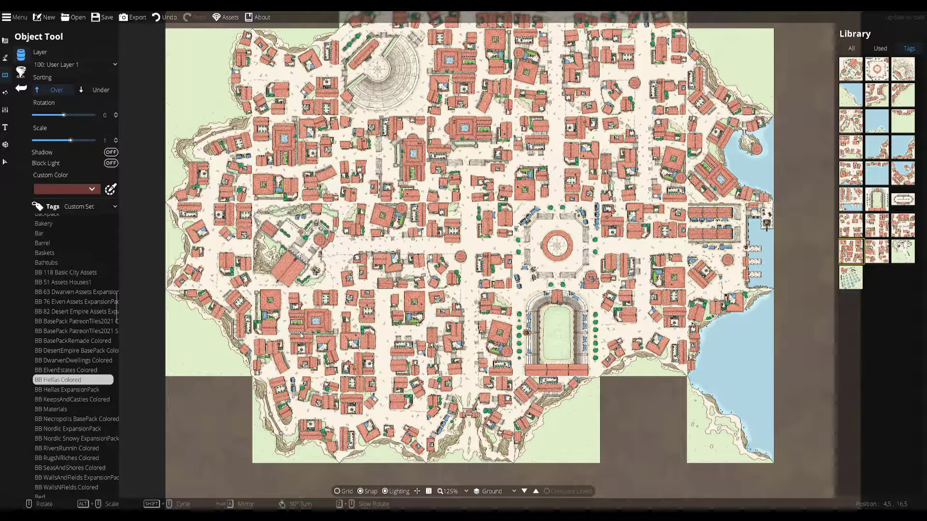
Place the BB Hellas OliveFarm tile at -180 degrees in the gap between the northern bay's western shore and the city
{"action": "scroll", "coordinate": [512, 289], "scroll_direction": "down", "scroll_amount": 5}
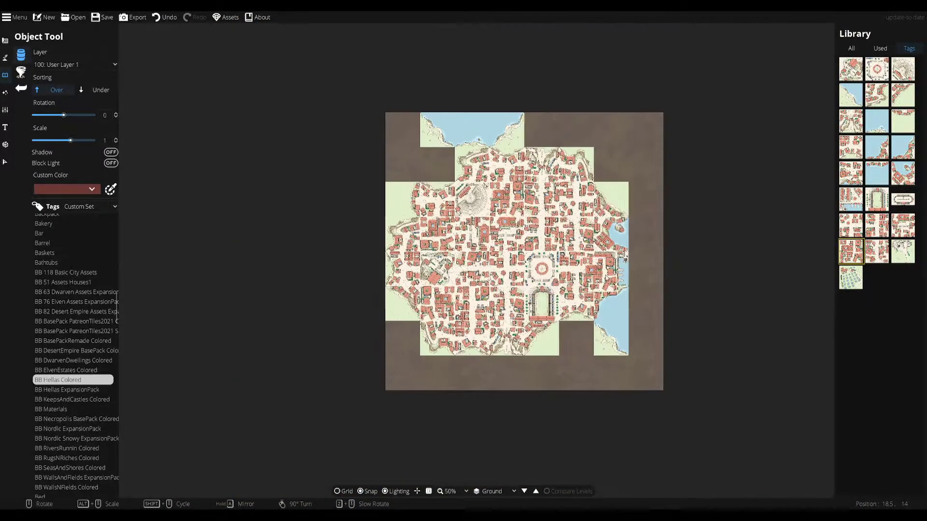
{"action": "left_click_drag", "start_coordinate": [603, 280], "coordinate": [537, 288]}
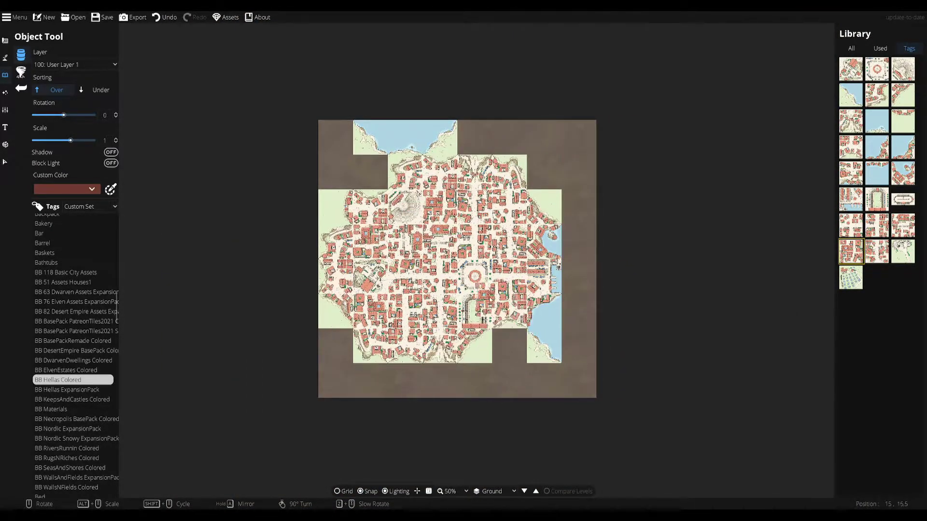
{"action": "scroll", "coordinate": [532, 220], "scroll_direction": "up", "scroll_amount": 2}
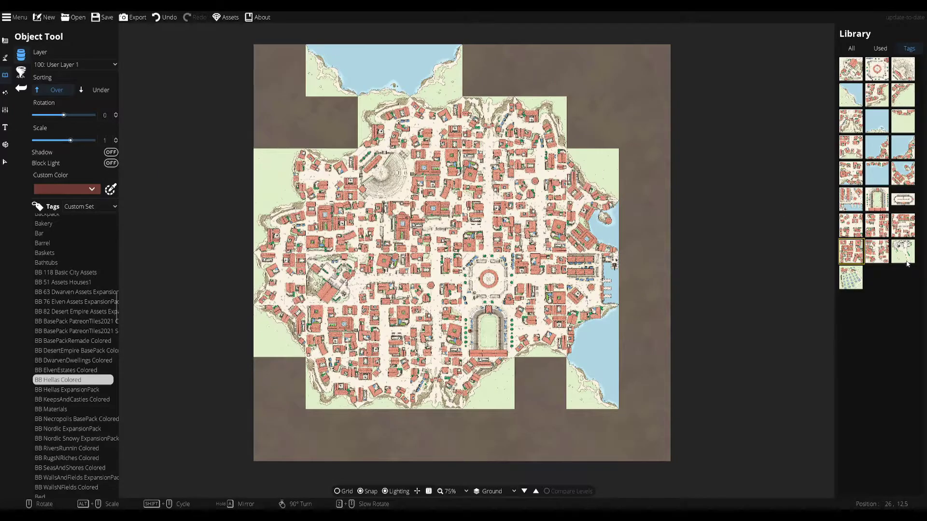
{"action": "mouse_move", "coordinate": [851, 281]}
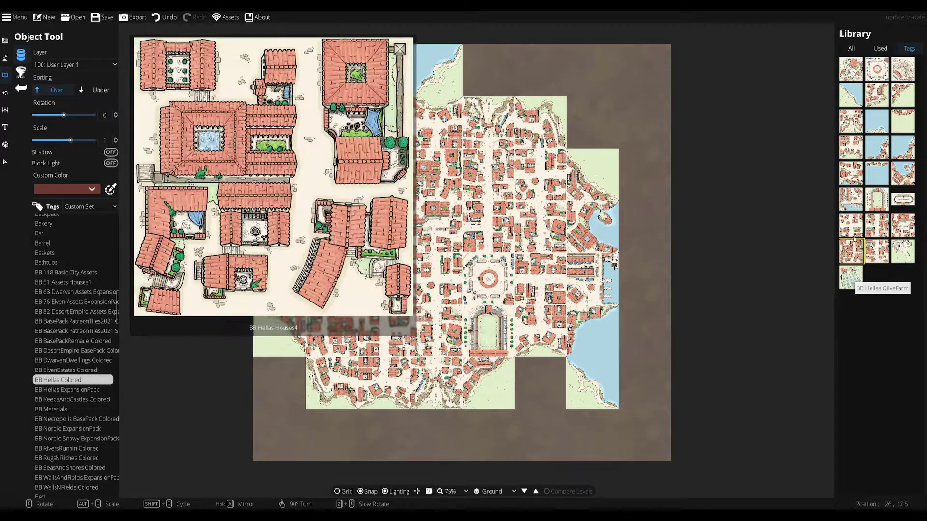
{"action": "left_click", "coordinate": [850, 278]}
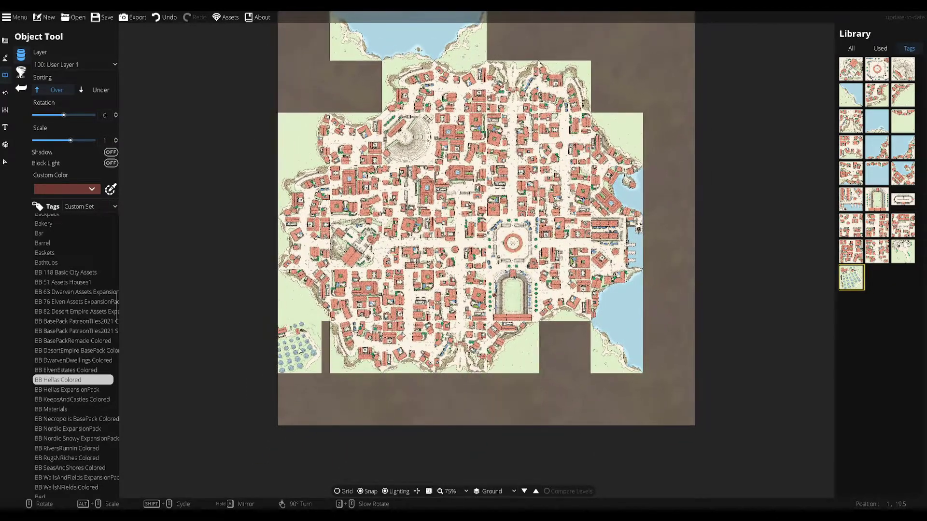
{"action": "left_click_drag", "start_coordinate": [410, 105], "coordinate": [452, 234]}
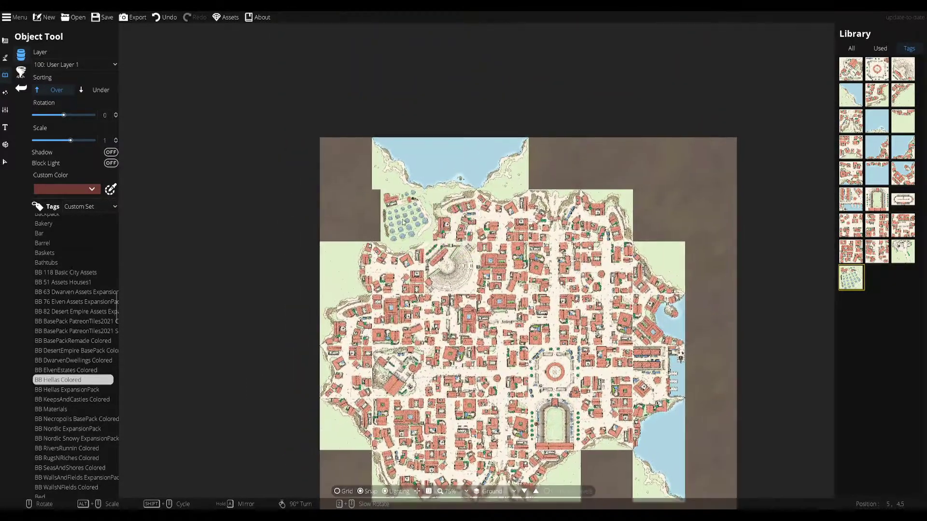
{"action": "scroll", "coordinate": [396, 215], "scroll_direction": "down", "scroll_amount": 6}
{"action": "scroll", "coordinate": [396, 216], "scroll_direction": "down", "scroll_amount": 6}
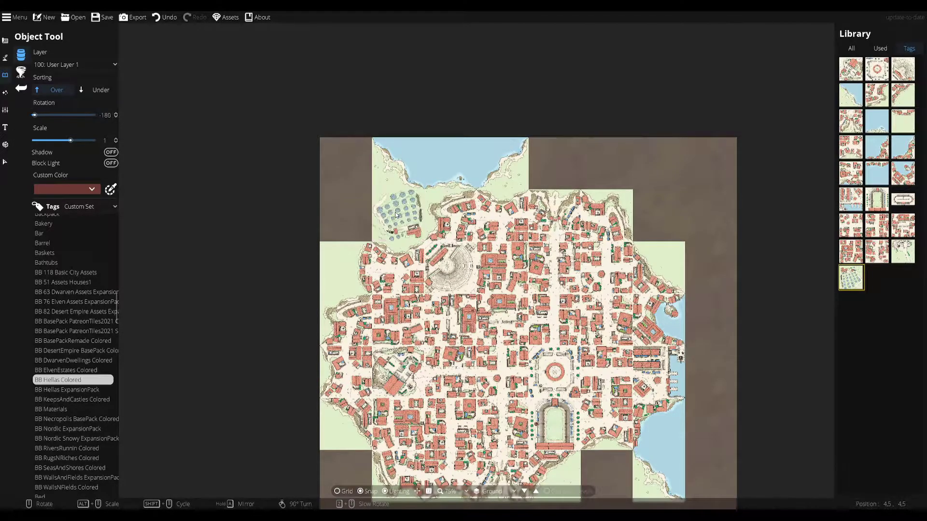
Place BB Hellas OliveFarm tiles at -90 degrees in the map's northwestern corner and at -180 degrees directly south of it
{"action": "scroll", "coordinate": [341, 164], "scroll_direction": "up", "scroll_amount": 7}
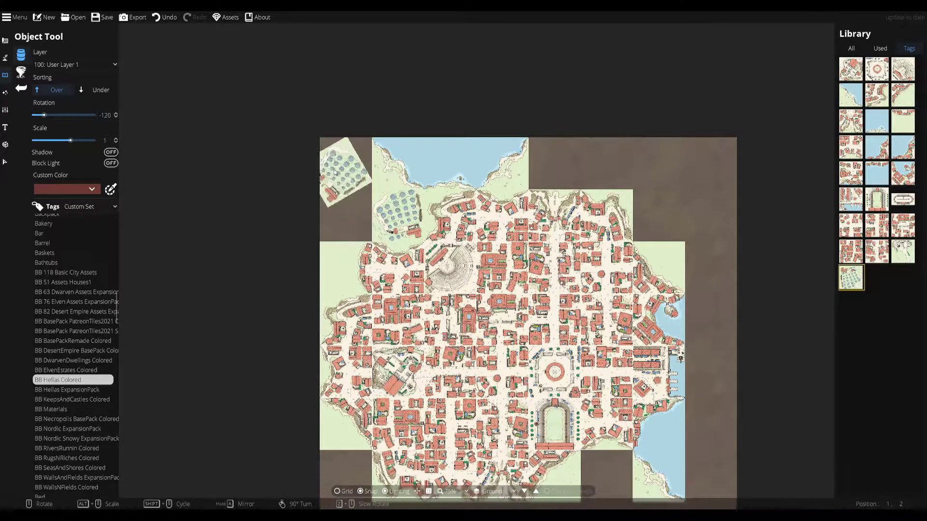
{"action": "scroll", "coordinate": [341, 164], "scroll_direction": "down", "scroll_amount": 1}
{"action": "left_click", "coordinate": [342, 163]}
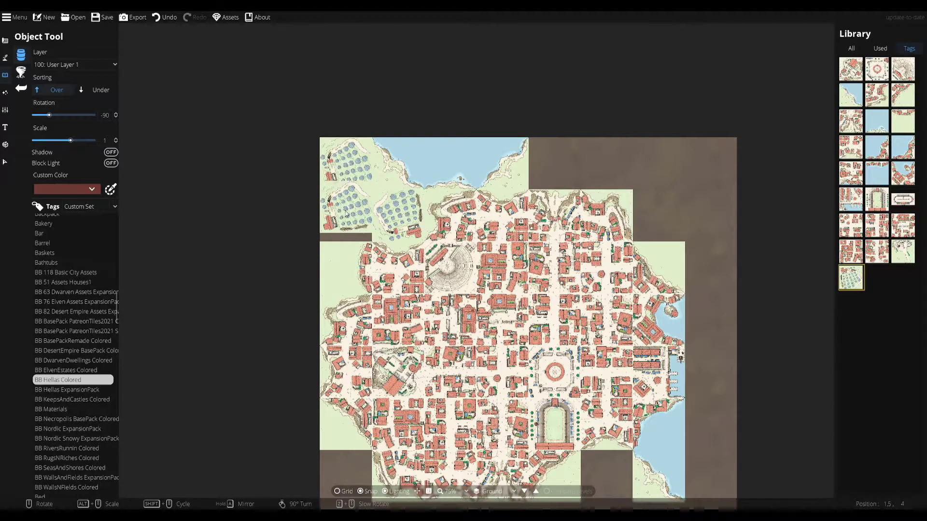
{"action": "scroll", "coordinate": [345, 220], "scroll_direction": "down", "scroll_amount": 6}
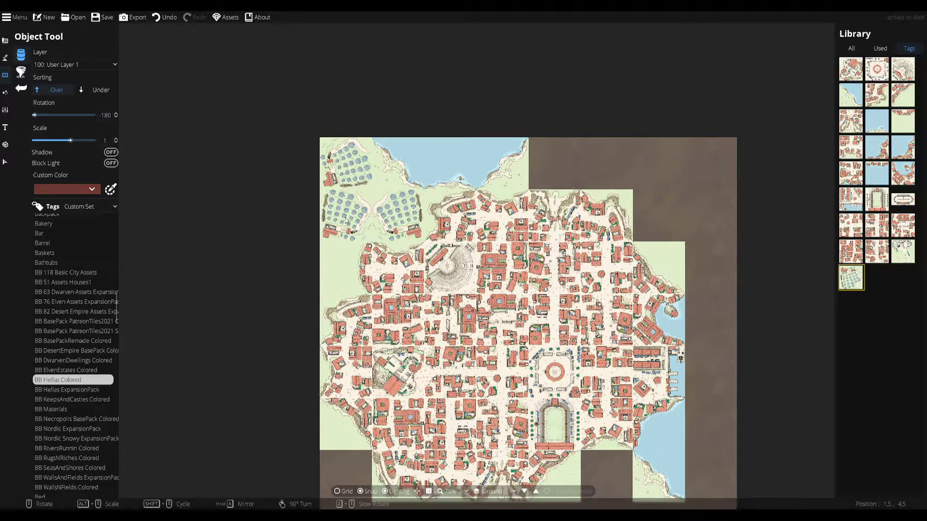
{"action": "key", "text": "a"}
{"action": "left_click", "coordinate": [345, 220]}
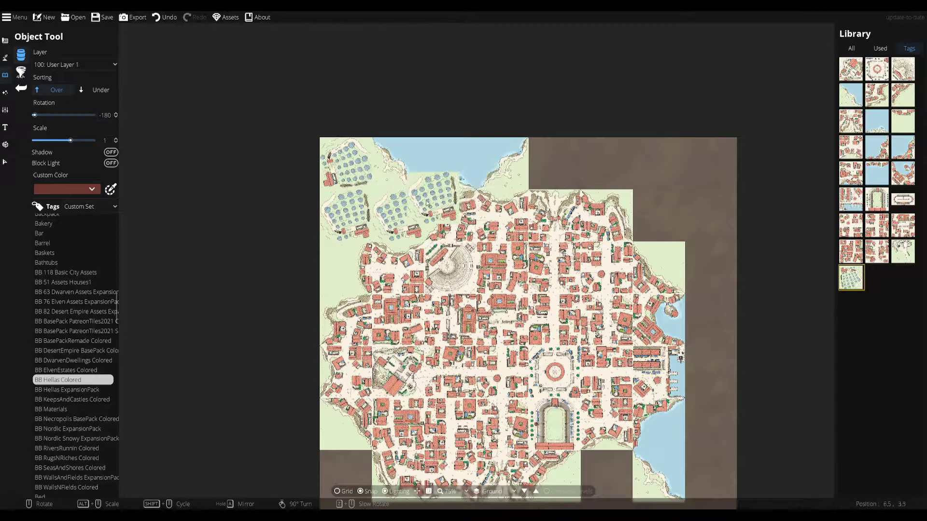
Place the BB Hellas OliveFarm tile at 90 degrees on the map's northern edge, one tile width east of the bay
{"action": "left_click", "coordinate": [5, 162]}
{"action": "scroll", "coordinate": [365, 178], "scroll_direction": "up", "scroll_amount": 3}
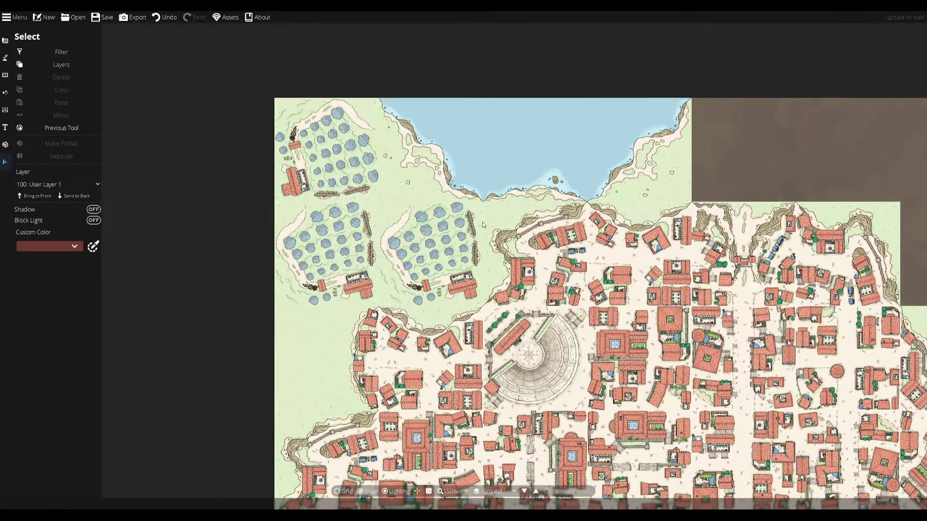
{"action": "scroll", "coordinate": [402, 232], "scroll_direction": "down", "scroll_amount": 4}
{"action": "scroll", "coordinate": [374, 210], "scroll_direction": "up", "scroll_amount": 1}
{"action": "left_click_drag", "start_coordinate": [466, 198], "coordinate": [438, 168]}
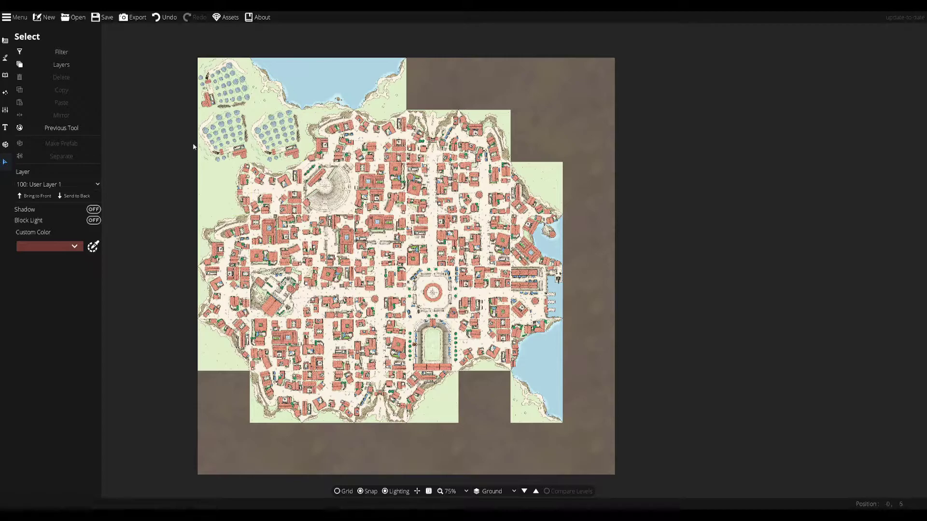
{"action": "left_click", "coordinate": [5, 75]}
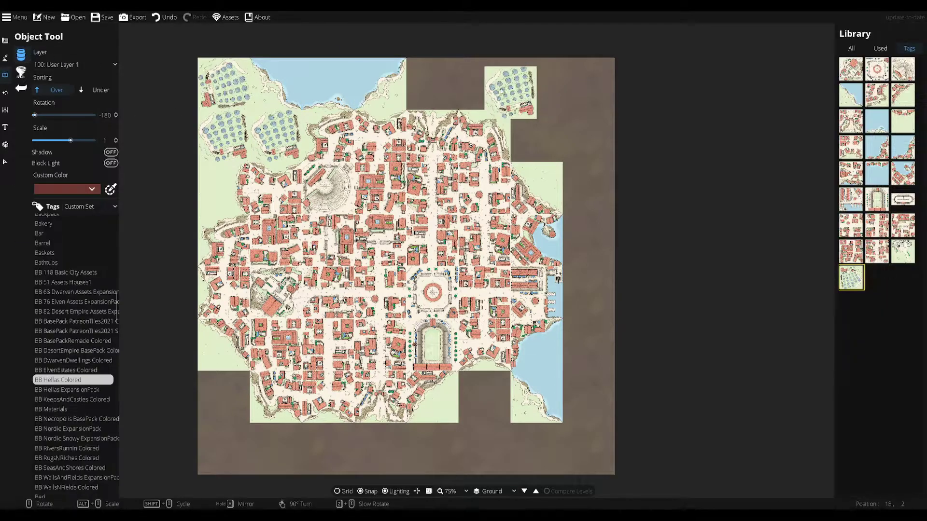
{"action": "scroll", "coordinate": [387, 100], "scroll_direction": "down", "scroll_amount": 6}
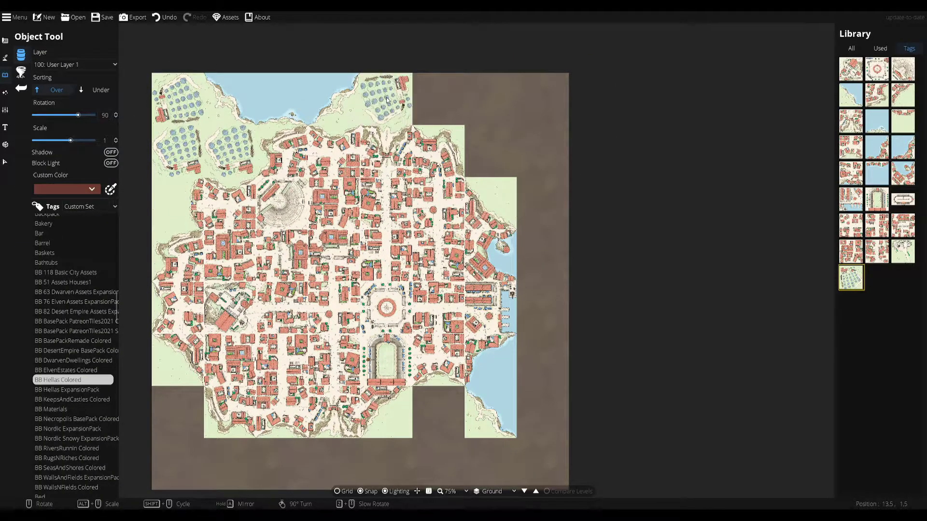
{"action": "left_click_drag", "start_coordinate": [386, 100], "coordinate": [392, 109]}
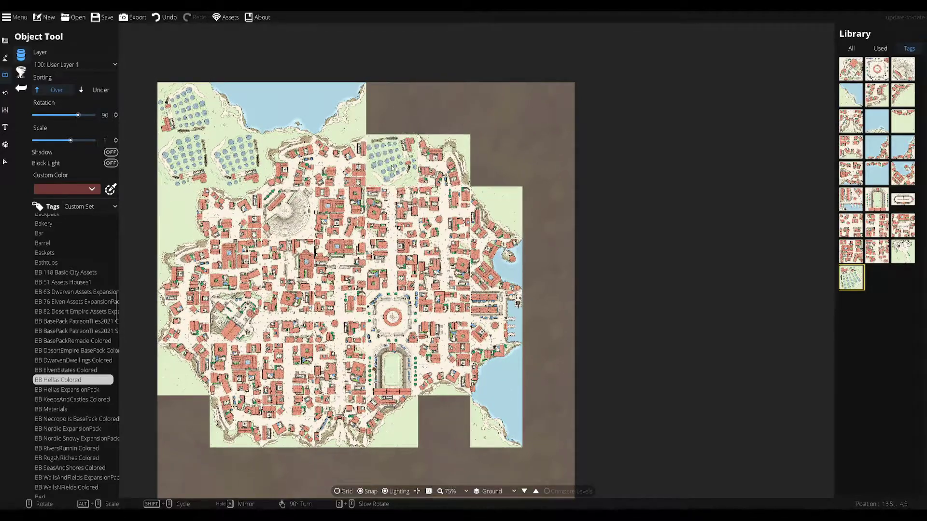
{"action": "left_click", "coordinate": [447, 111]}
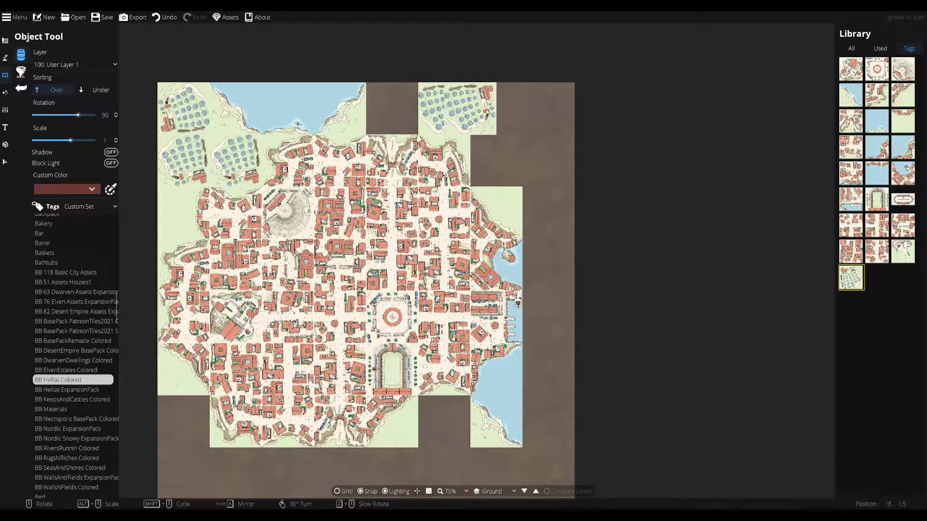
Place a BB Hellas OliveFarm tile at -180 degrees beside the northern-edge farm and a cliff-coast corner tile at 0 degrees in the northeastern corner
{"action": "scroll", "coordinate": [498, 111], "scroll_direction": "up", "scroll_amount": 6}
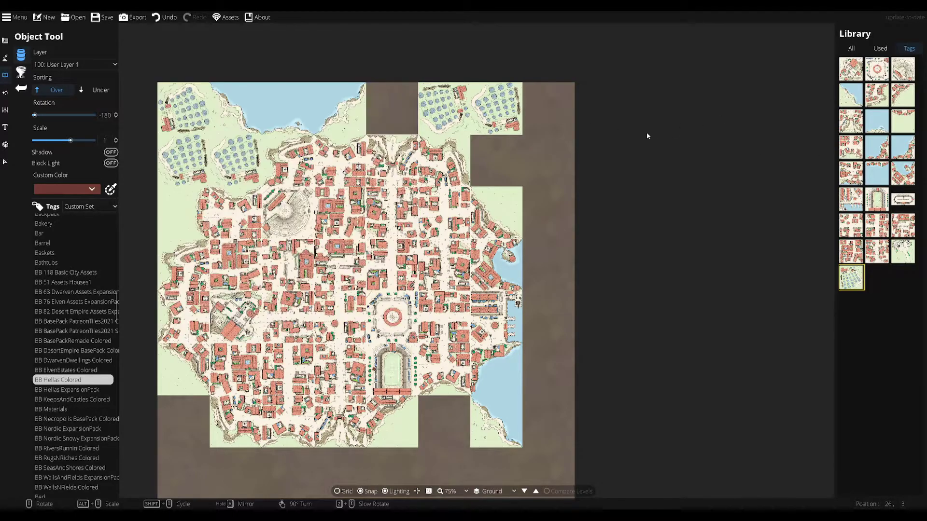
{"action": "left_click", "coordinate": [850, 94]}
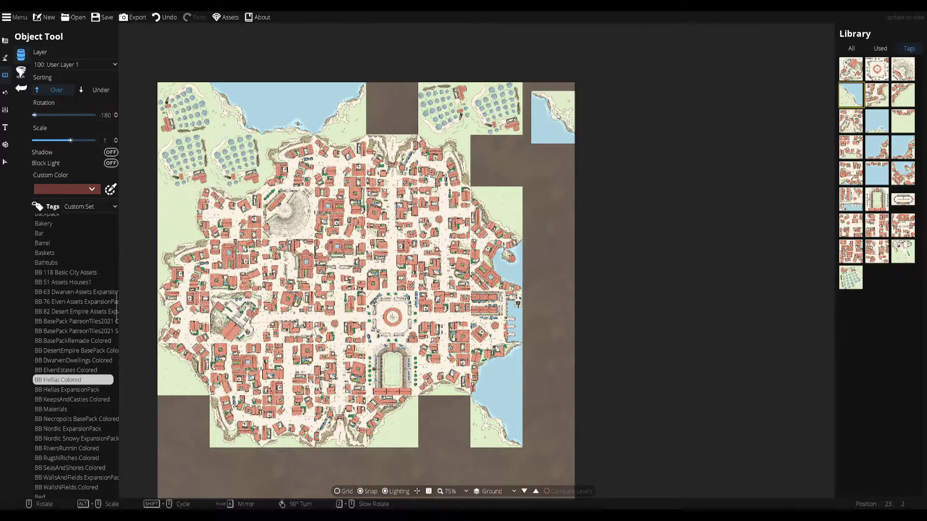
{"action": "scroll", "coordinate": [549, 110], "scroll_direction": "up", "scroll_amount": 12}
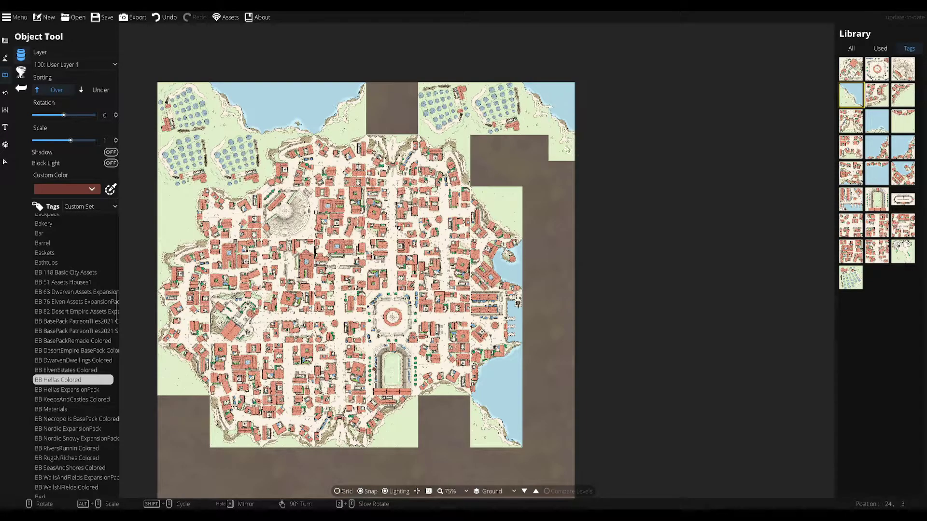
{"action": "left_click_drag", "start_coordinate": [207, 99], "coordinate": [100, 139]}
{"action": "left_click", "coordinate": [5, 162]}
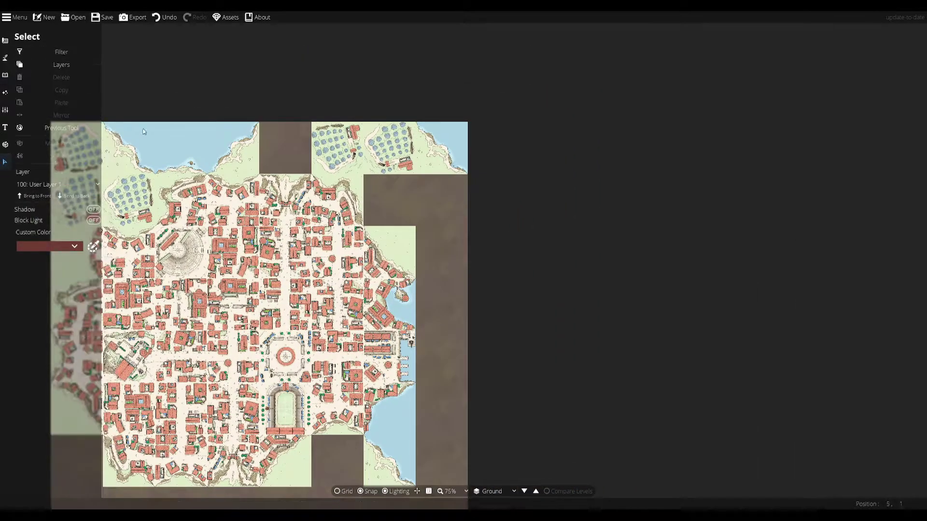
{"action": "left_click_drag", "start_coordinate": [239, 123], "coordinate": [387, 134]}
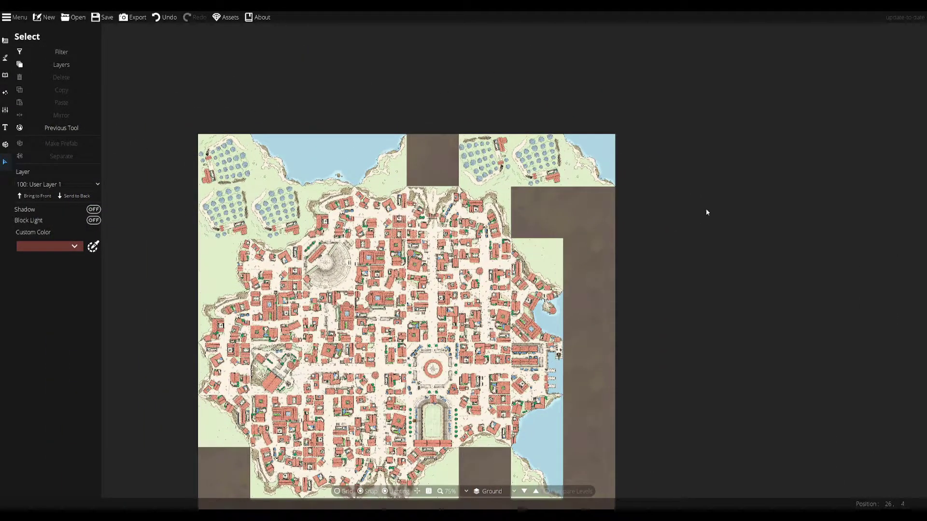
{"action": "left_click_drag", "start_coordinate": [589, 248], "coordinate": [534, 190]}
Place the BB Hellas MarbleQuarry tile at 0 degrees in the empty gap on the map's western edge, southwest of the city
{"action": "left_click", "coordinate": [4, 76]}
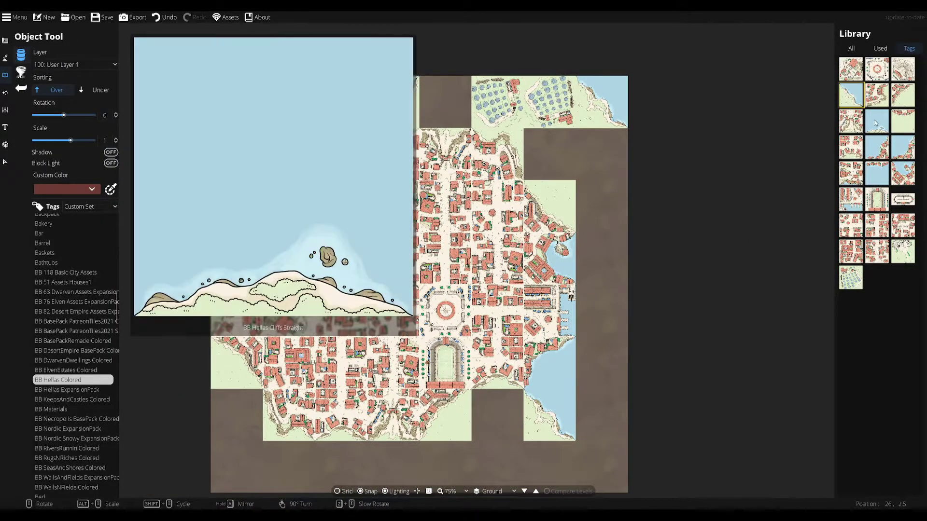
{"action": "mouse_move", "coordinate": [899, 82]}
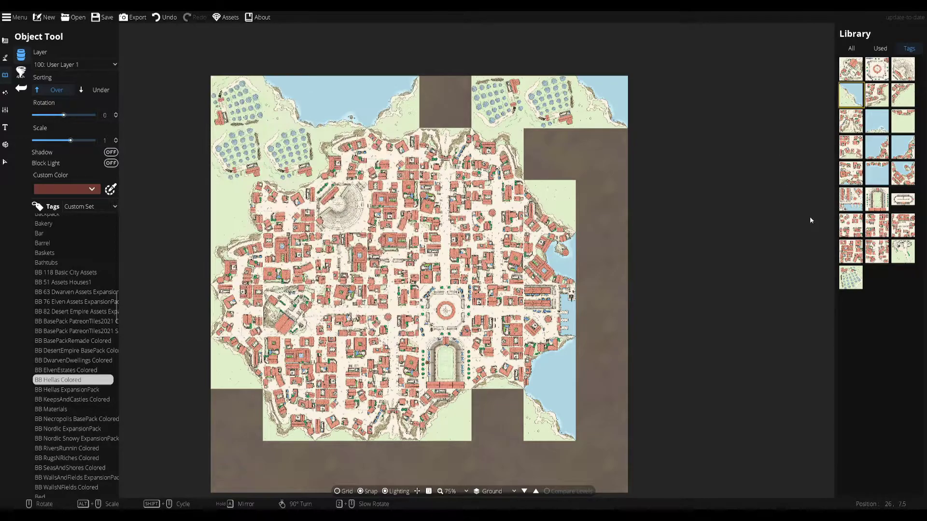
{"action": "left_click", "coordinate": [903, 251]}
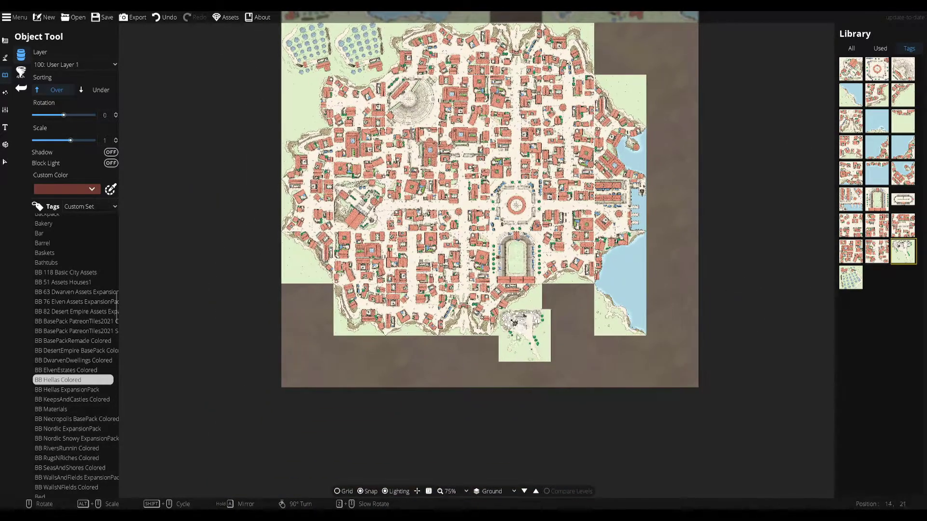
{"action": "left_click_drag", "start_coordinate": [454, 350], "coordinate": [439, 360]}
{"action": "scroll", "coordinate": [273, 392], "scroll_direction": "down", "scroll_amount": 2}
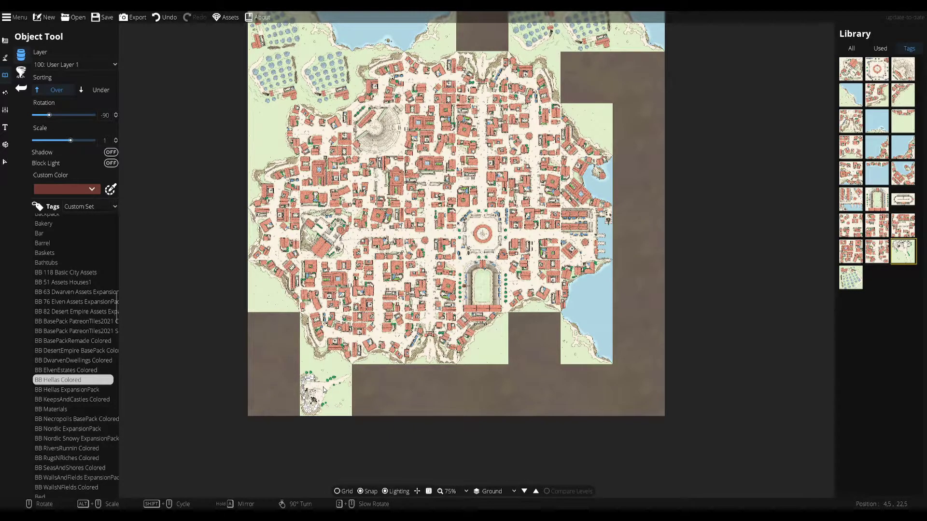
{"action": "scroll", "coordinate": [271, 343], "scroll_direction": "up", "scroll_amount": 5}
{"action": "left_click", "coordinate": [272, 344]}
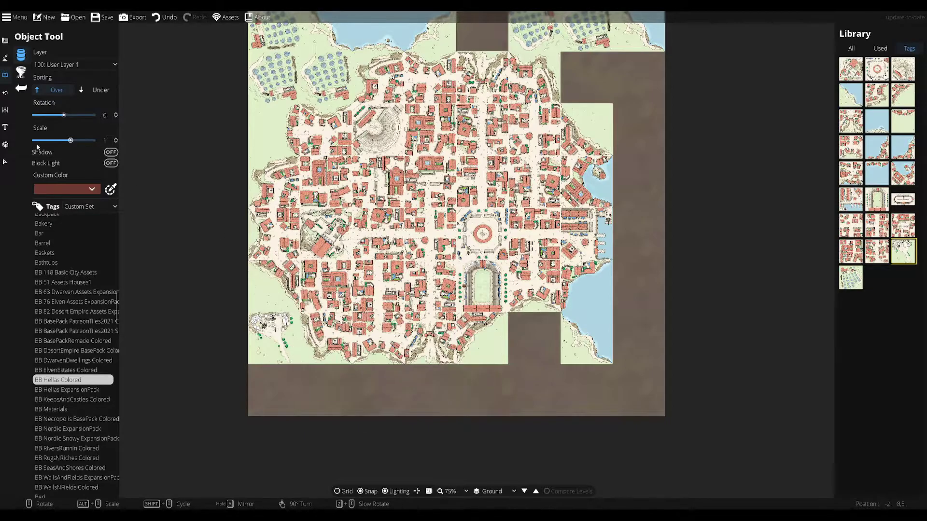
{"action": "left_click", "coordinate": [6, 165]}
{"action": "scroll", "coordinate": [467, 217], "scroll_direction": "down", "scroll_amount": 2}
{"action": "left_click_drag", "start_coordinate": [456, 216], "coordinate": [431, 255]}
{"action": "scroll", "coordinate": [418, 230], "scroll_direction": "up", "scroll_amount": 1}
{"action": "scroll", "coordinate": [418, 229], "scroll_direction": "up", "scroll_amount": 1}
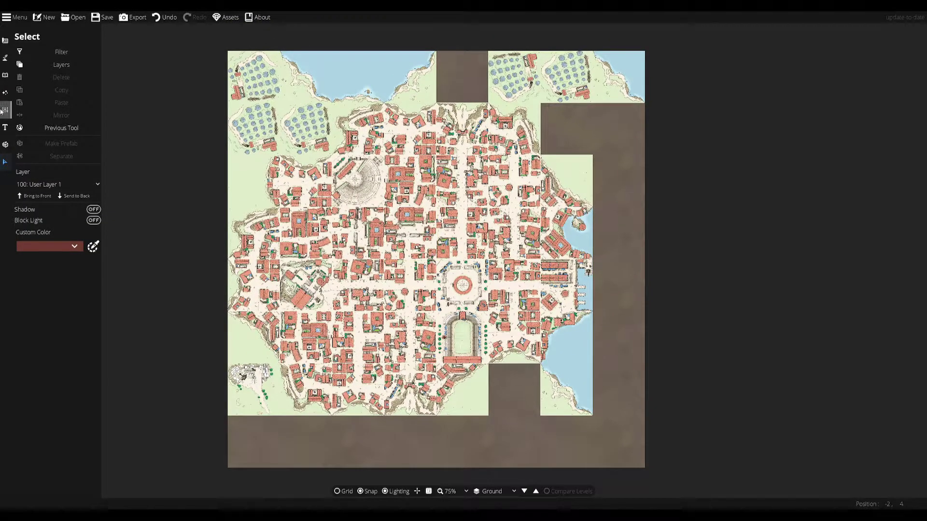
Browse the BB Hellas, ElvenEstates, DwarvenDwellings, Hellas ExpansionPack and KeepsAndCastles sets for tiles that suit the map
{"action": "left_click", "coordinate": [7, 77]}
{"action": "mouse_move", "coordinate": [842, 271]}
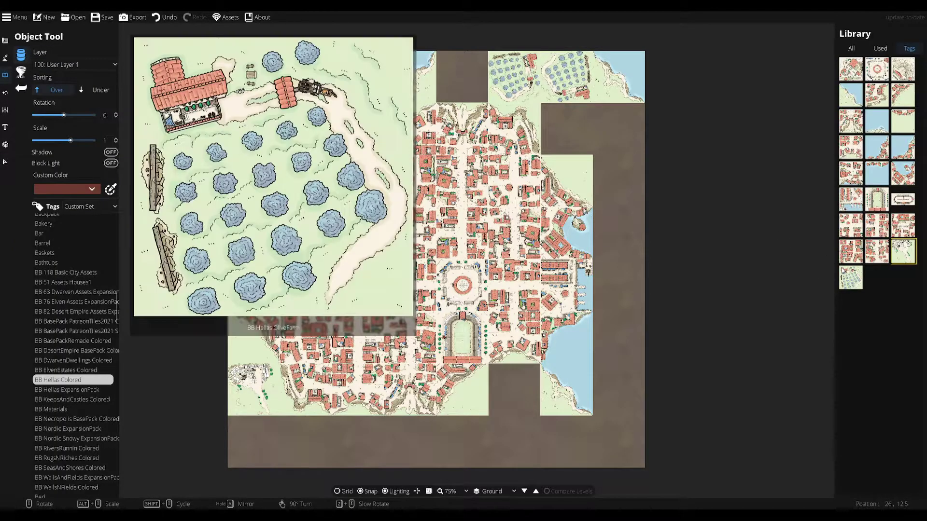
{"action": "mouse_move", "coordinate": [855, 196]}
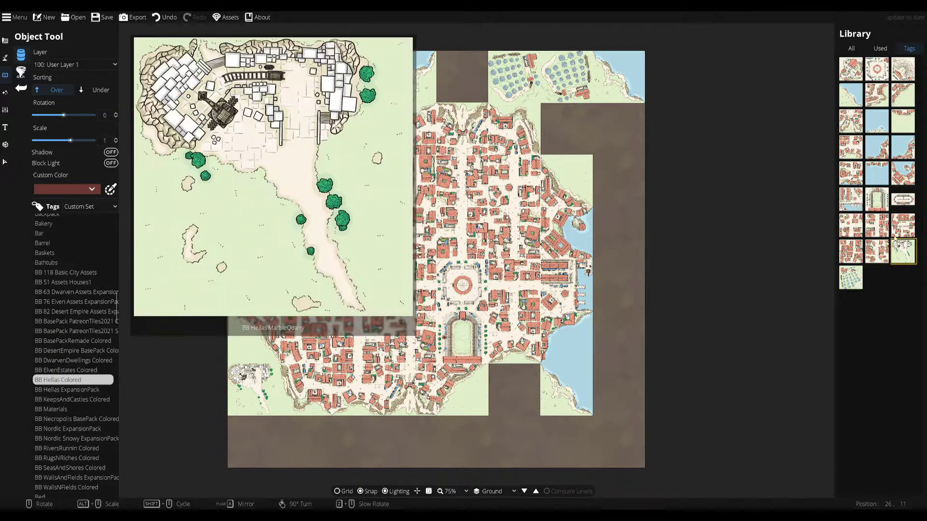
{"action": "mouse_move", "coordinate": [850, 96]}
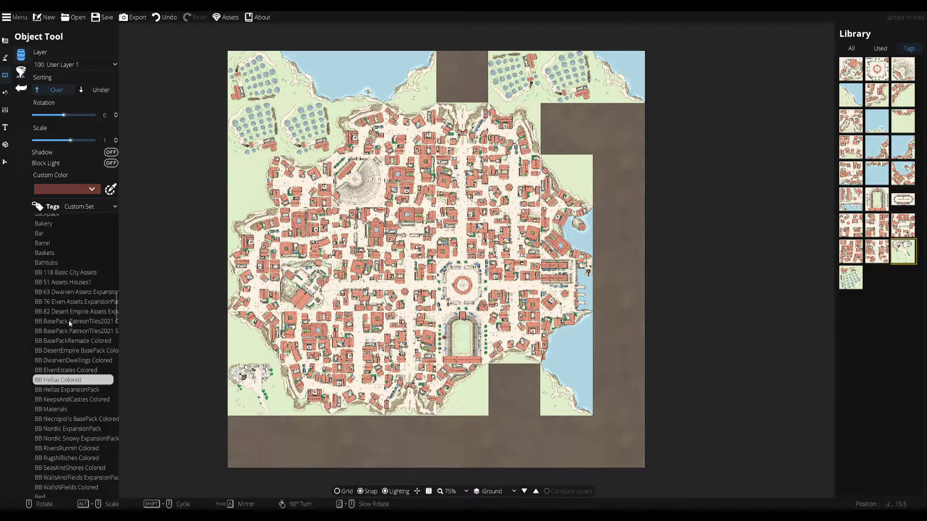
{"action": "left_click", "coordinate": [70, 371]}
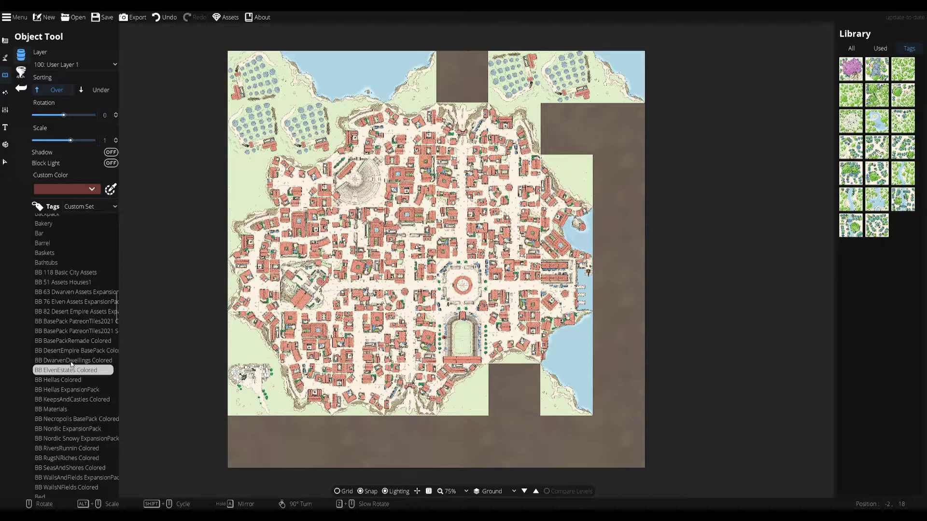
{"action": "left_click", "coordinate": [72, 362]}
{"action": "left_click", "coordinate": [74, 370]}
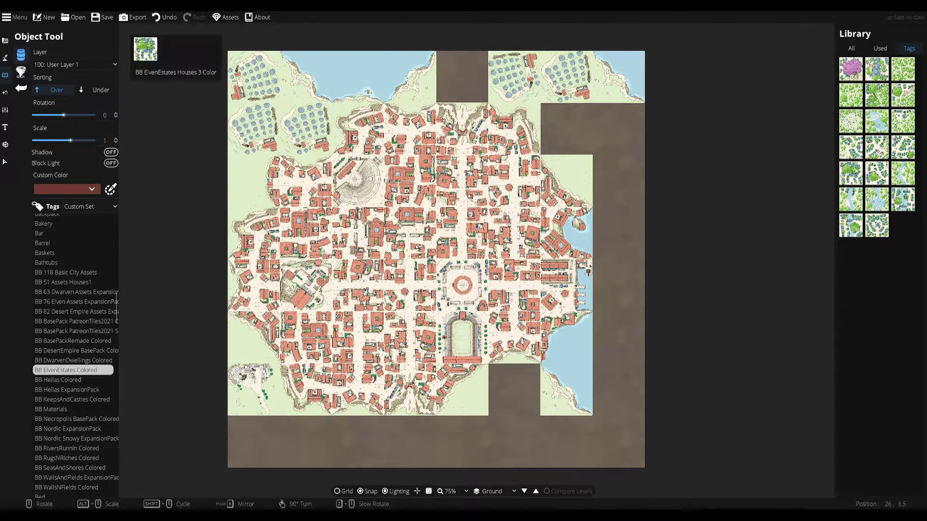
{"action": "left_click", "coordinate": [851, 95]}
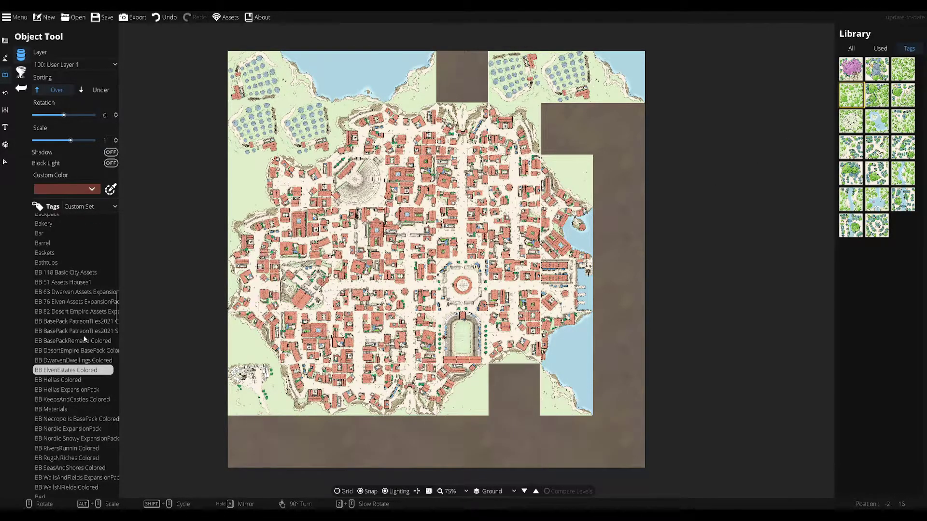
{"action": "left_click", "coordinate": [69, 380]}
{"action": "left_click", "coordinate": [74, 390]}
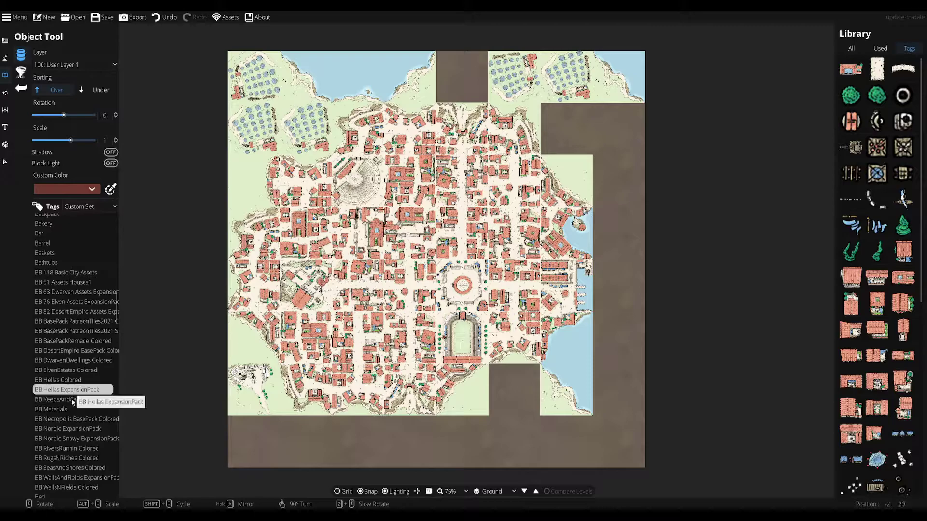
{"action": "left_click", "coordinate": [72, 401]}
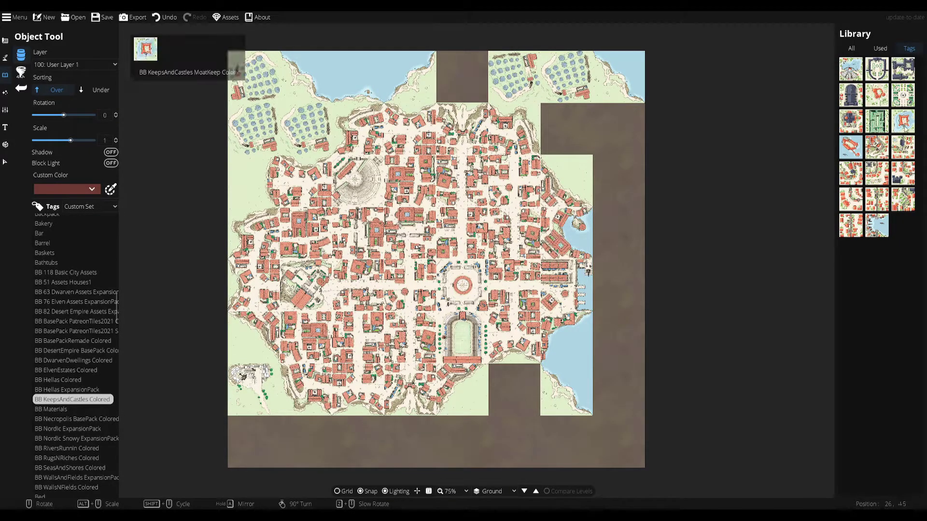
Preview the BB KeepsAndCastles Amphitheatre tile at 90 degrees beside the city's theatre and over the blocks near the stadium
{"action": "left_click", "coordinate": [877, 95]}
{"action": "scroll", "coordinate": [567, 444], "scroll_direction": "up", "scroll_amount": 6}
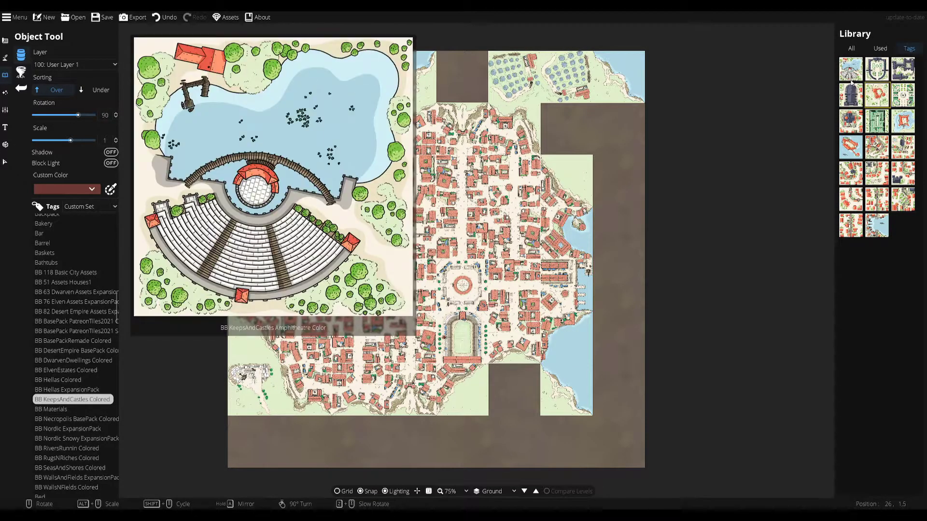
{"action": "scroll", "coordinate": [411, 174], "scroll_direction": "up", "scroll_amount": 5}
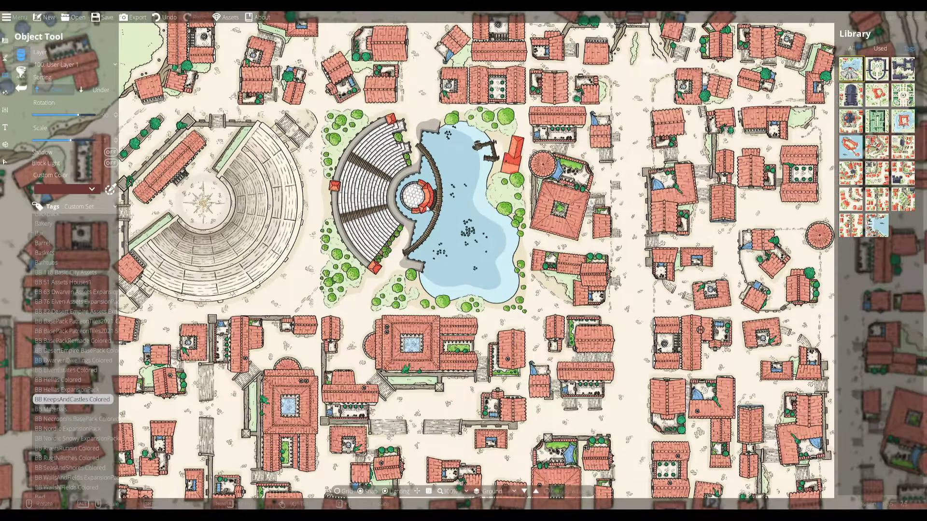
{"action": "scroll", "coordinate": [429, 210], "scroll_direction": "up", "scroll_amount": 1}
{"action": "scroll", "coordinate": [532, 228], "scroll_direction": "down", "scroll_amount": 4}
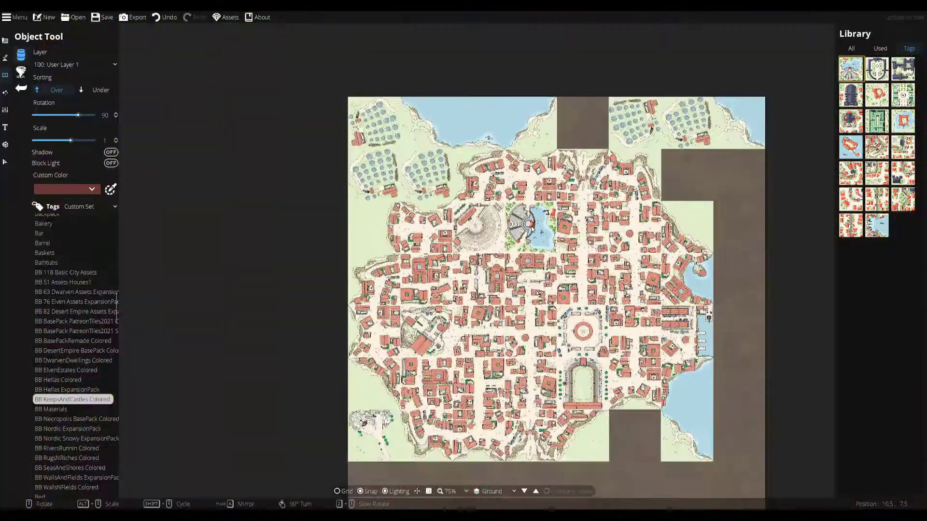
{"action": "scroll", "coordinate": [509, 295], "scroll_direction": "up", "scroll_amount": 1}
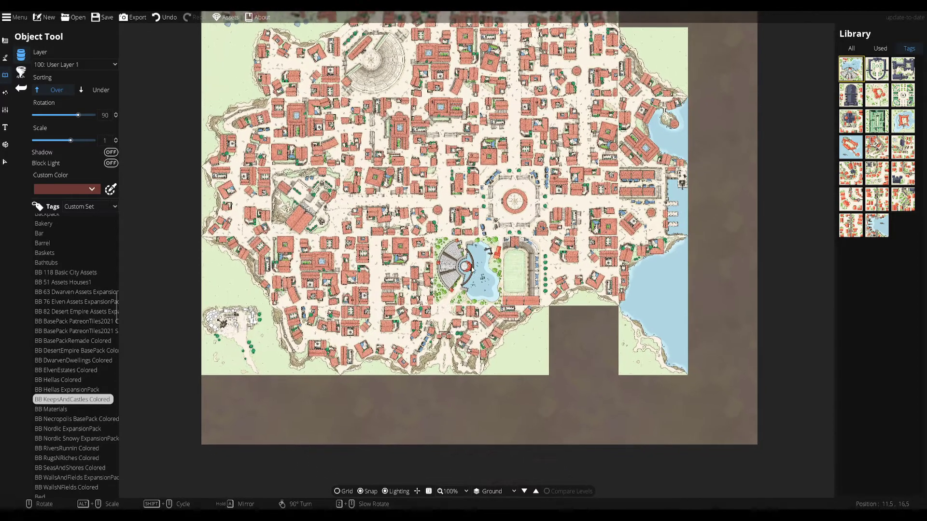
Preview the KeepsAndCastles island fortress tile in the empty column off the eastern coast, including at 90 degrees
{"action": "left_click", "coordinate": [851, 147]}
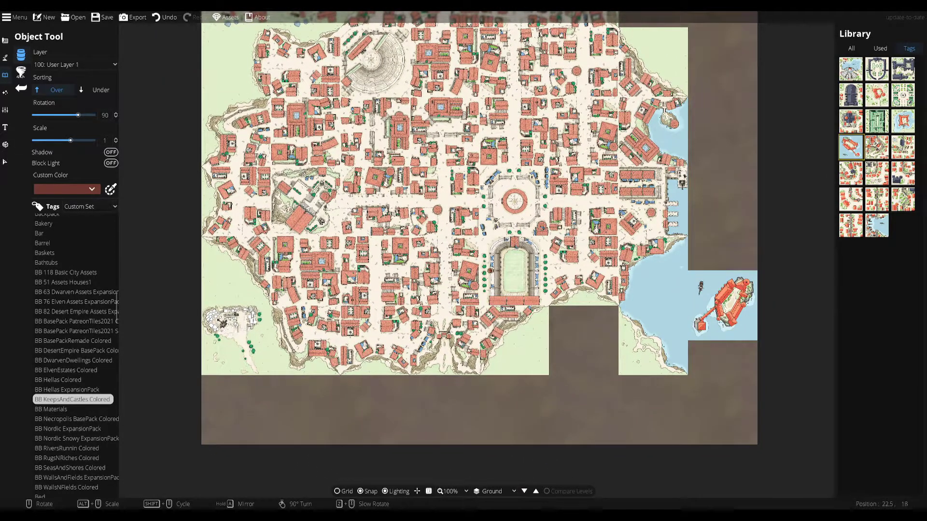
{"action": "scroll", "coordinate": [722, 207], "scroll_direction": "down", "scroll_amount": 3}
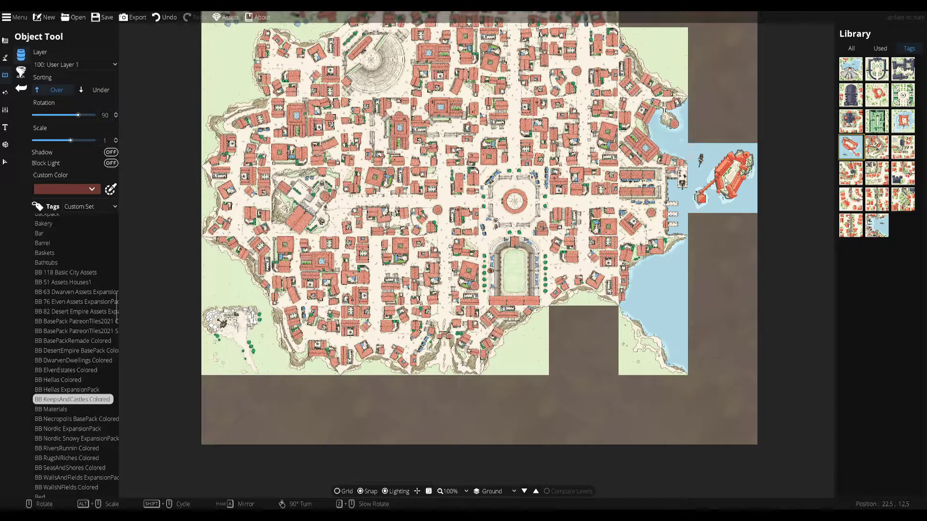
{"action": "scroll", "coordinate": [726, 136], "scroll_direction": "down", "scroll_amount": 3}
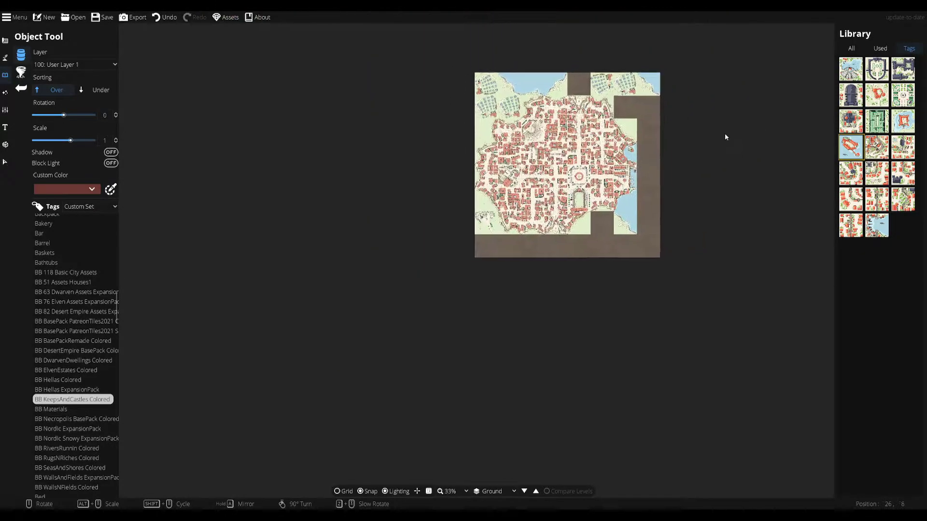
{"action": "scroll", "coordinate": [608, 150], "scroll_direction": "up", "scroll_amount": 3}
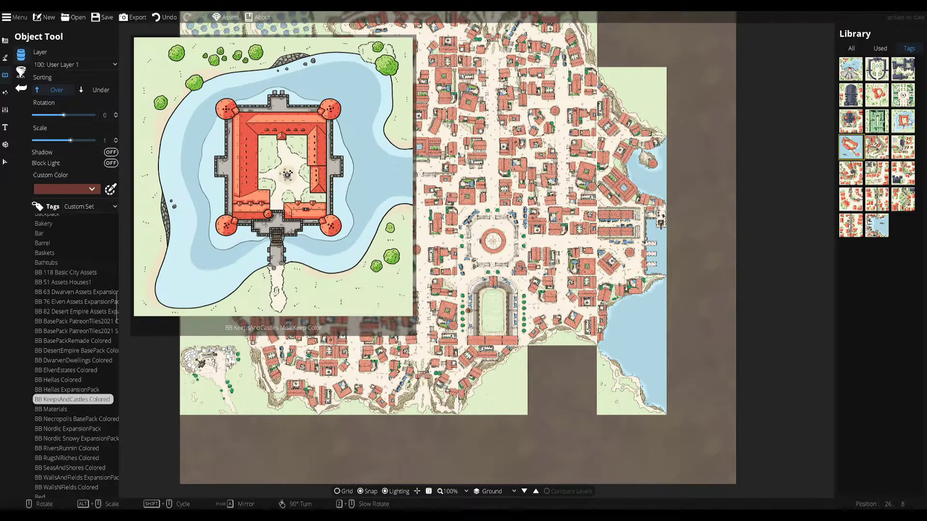
Preview the KeepsAndCastles hedge maze tile at 90, 0 and -90 degrees over the southern gap, beside the theatre and over the round plaza
{"action": "mouse_move", "coordinate": [853, 141]}
{"action": "left_click", "coordinate": [877, 120]}
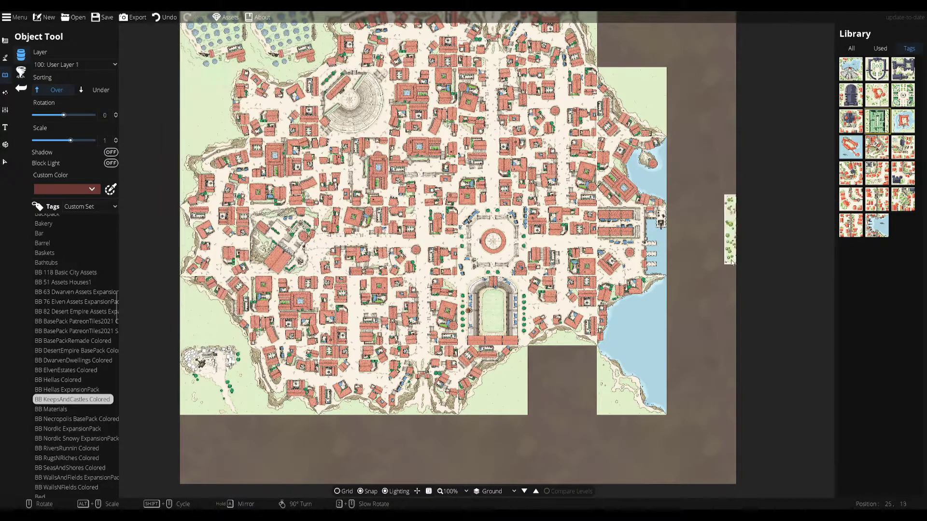
{"action": "scroll", "coordinate": [565, 386], "scroll_direction": "down", "scroll_amount": 6}
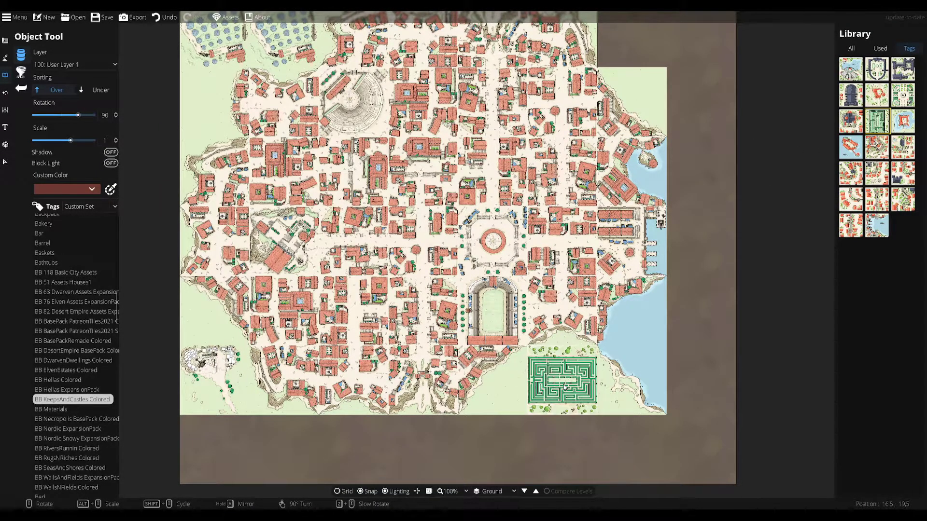
{"action": "scroll", "coordinate": [565, 386], "scroll_direction": "down", "scroll_amount": 2}
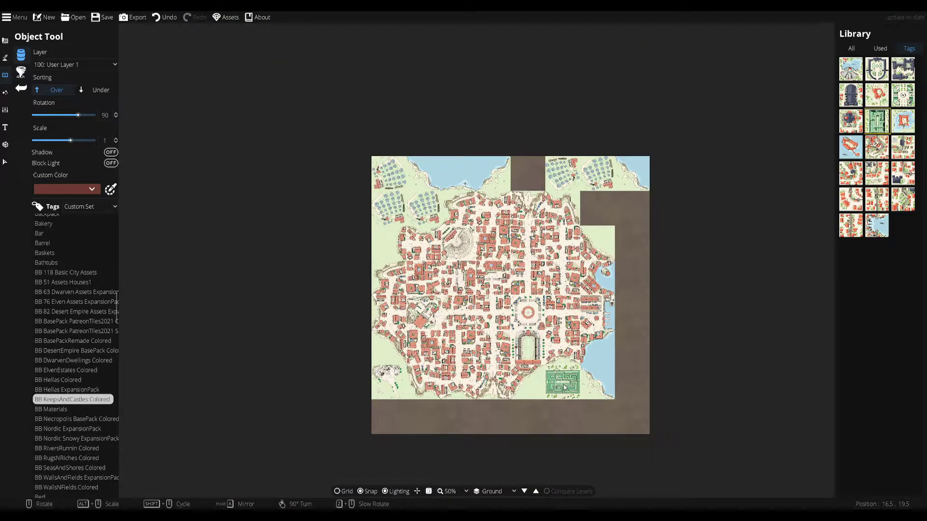
{"action": "scroll", "coordinate": [565, 387], "scroll_direction": "up", "scroll_amount": 2}
{"action": "scroll", "coordinate": [565, 386], "scroll_direction": "down", "scroll_amount": 1}
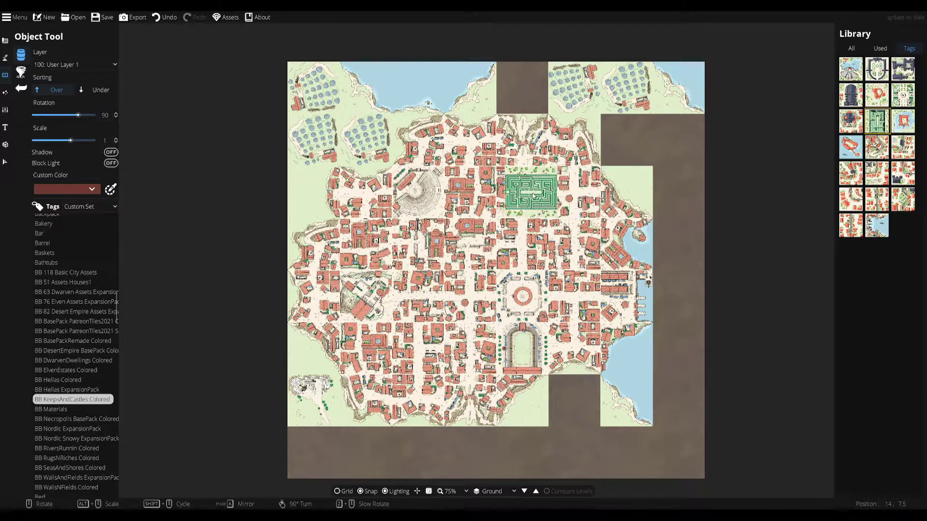
{"action": "scroll", "coordinate": [483, 188], "scroll_direction": "down", "scroll_amount": 5}
{"action": "scroll", "coordinate": [473, 190], "scroll_direction": "down", "scroll_amount": 1}
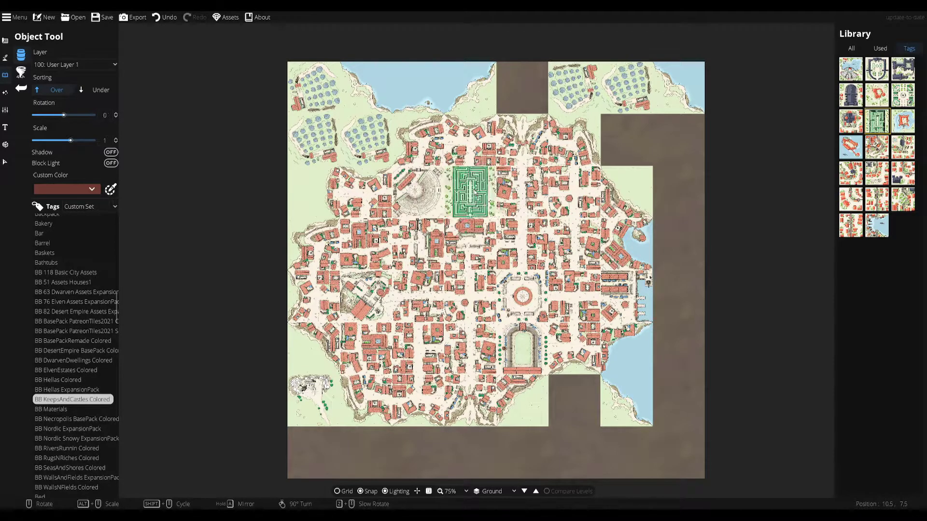
{"action": "scroll", "coordinate": [475, 192], "scroll_direction": "down", "scroll_amount": 6}
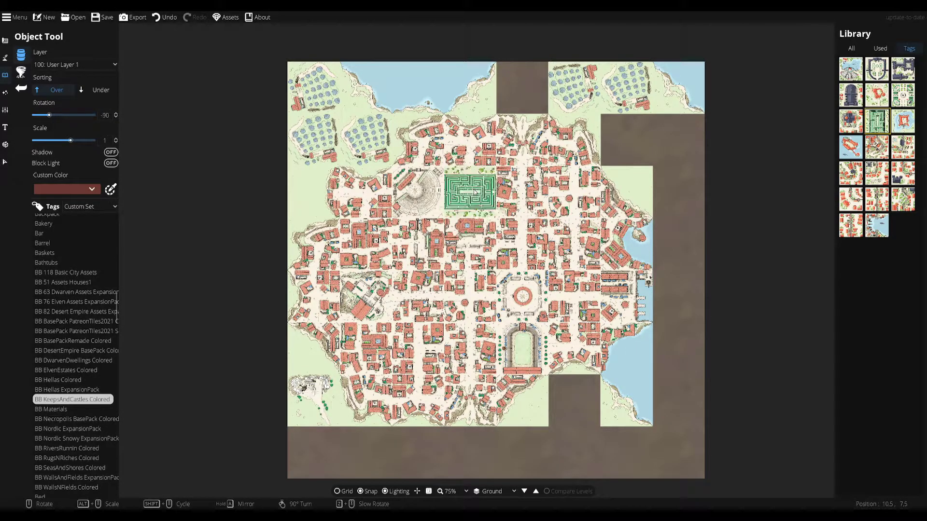
{"action": "scroll", "coordinate": [475, 159], "scroll_direction": "down", "scroll_amount": 2}
{"action": "scroll", "coordinate": [473, 312], "scroll_direction": "up", "scroll_amount": 1}
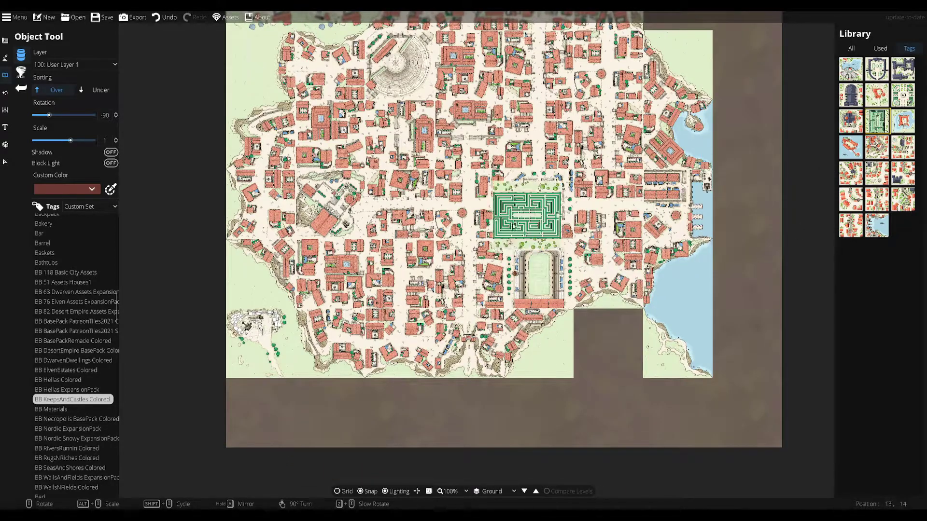
Browse the BB Materials, Necropolis, Nordic, RiversRunnin and RugsNRiches sets for suitable tiles, previewing a river tile off the eastern coast
{"action": "left_click", "coordinate": [57, 409]}
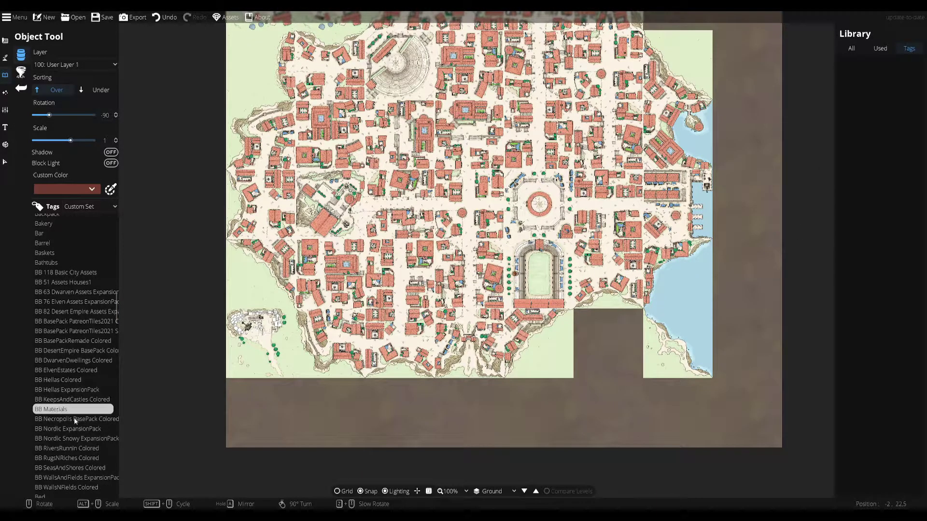
{"action": "left_click", "coordinate": [72, 420]}
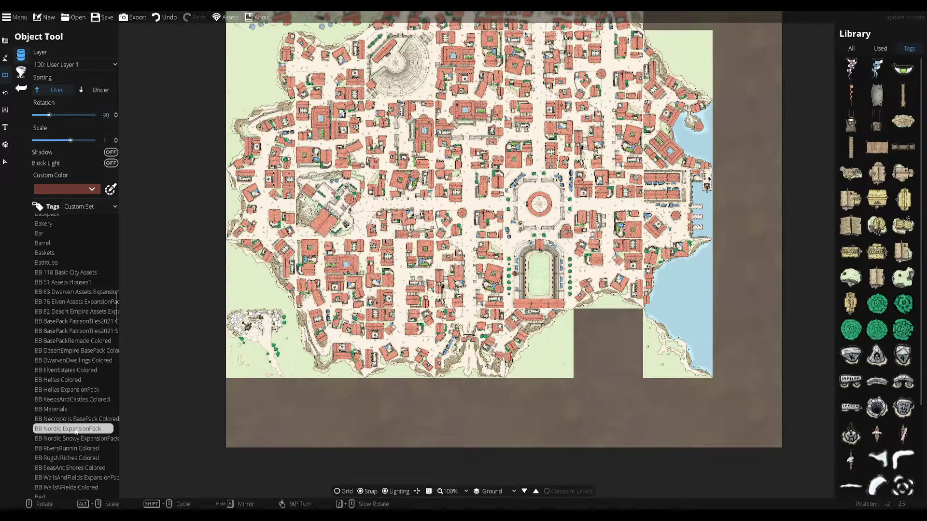
{"action": "left_click", "coordinate": [79, 440]}
{"action": "left_click", "coordinate": [75, 451]}
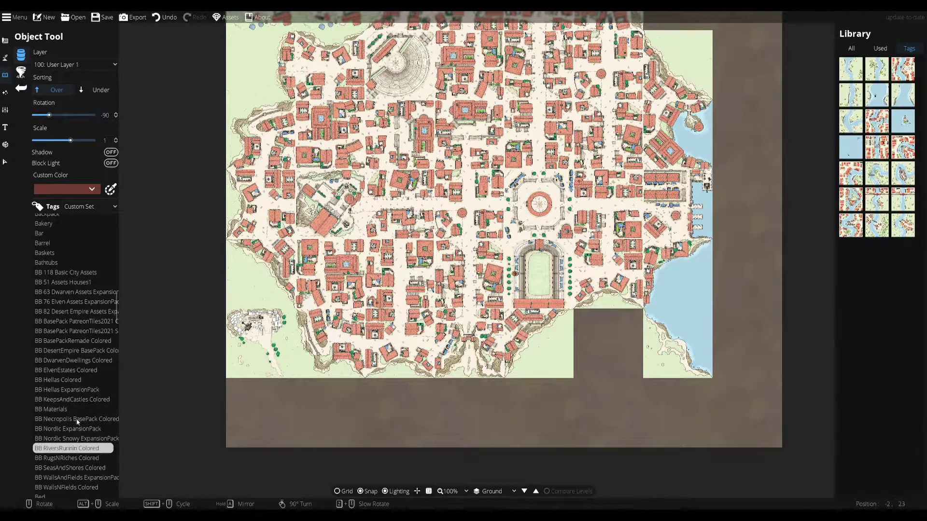
{"action": "scroll", "coordinate": [80, 425], "scroll_direction": "down", "scroll_amount": 3}
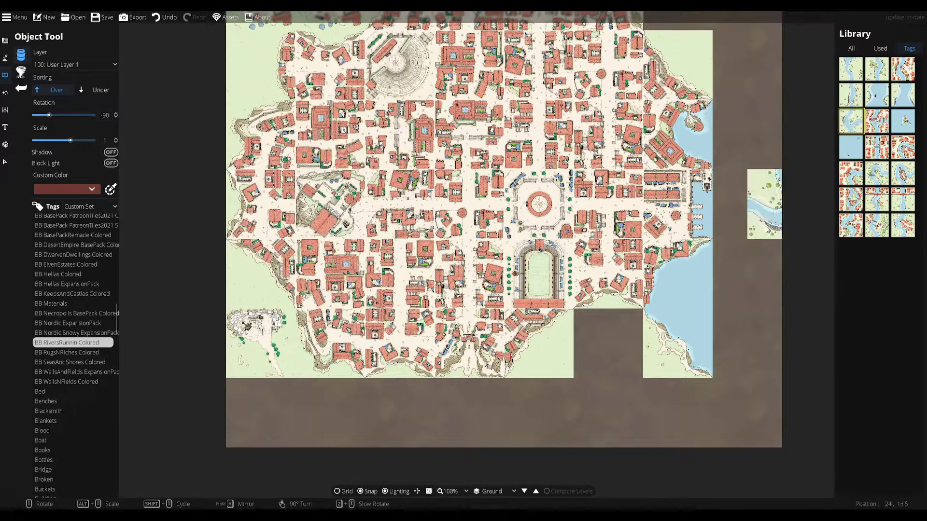
{"action": "scroll", "coordinate": [480, 416], "scroll_direction": "down", "scroll_amount": 2}
{"action": "scroll", "coordinate": [483, 418], "scroll_direction": "up", "scroll_amount": 1}
{"action": "scroll", "coordinate": [483, 418], "scroll_direction": "up", "scroll_amount": 2}
{"action": "left_click", "coordinate": [67, 352]}
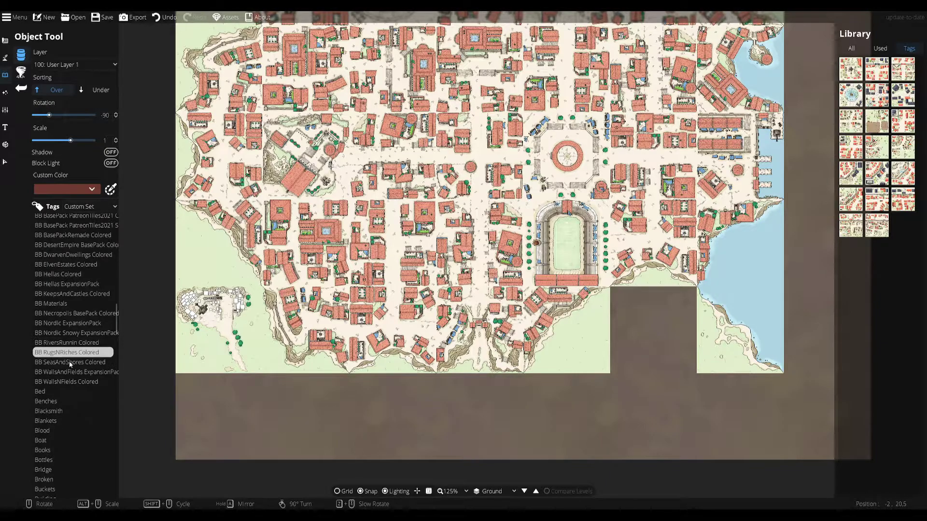
Place the BB SeasAndShores shoreline tile with scattered bushes at -90 degrees over the southeastern coast tile, directly south of the bay
{"action": "left_click", "coordinate": [70, 362]}
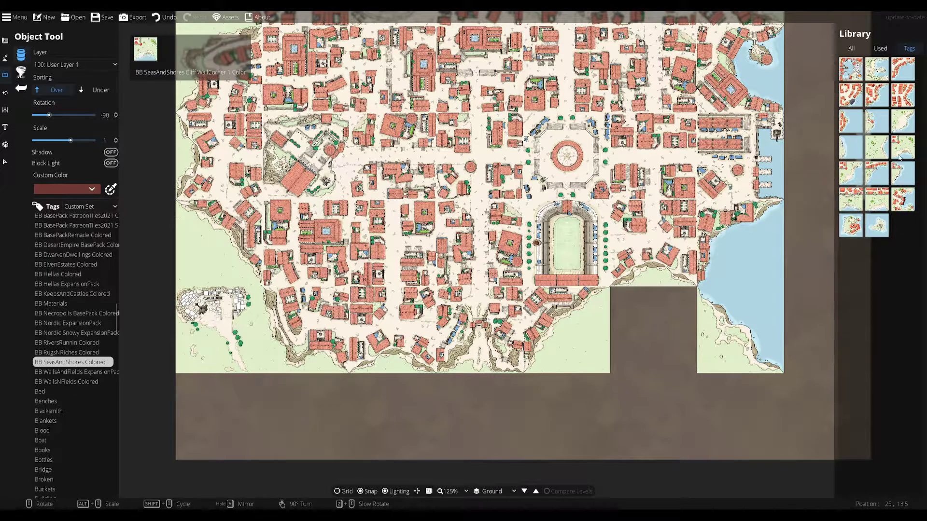
{"action": "left_click", "coordinate": [877, 147]}
{"action": "left_click_drag", "start_coordinate": [752, 315], "coordinate": [674, 318]}
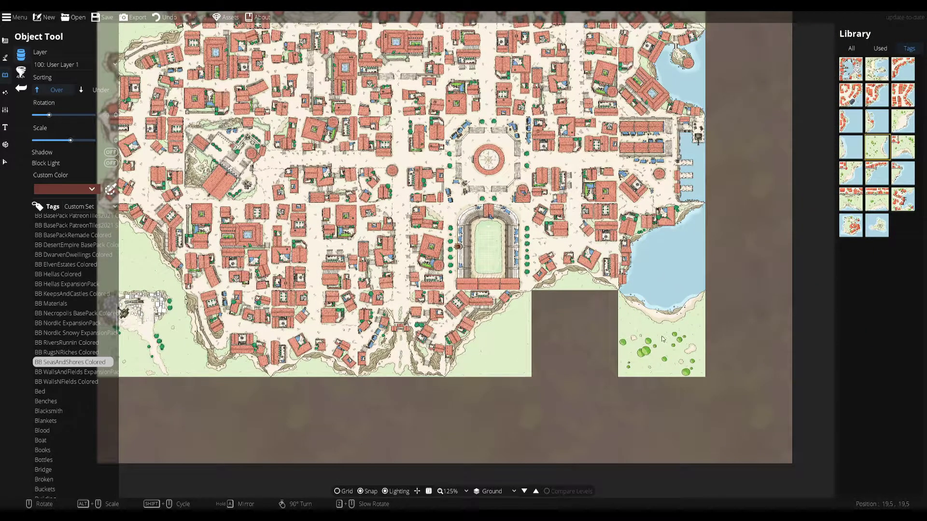
{"action": "scroll", "coordinate": [663, 339], "scroll_direction": "up", "scroll_amount": 5}
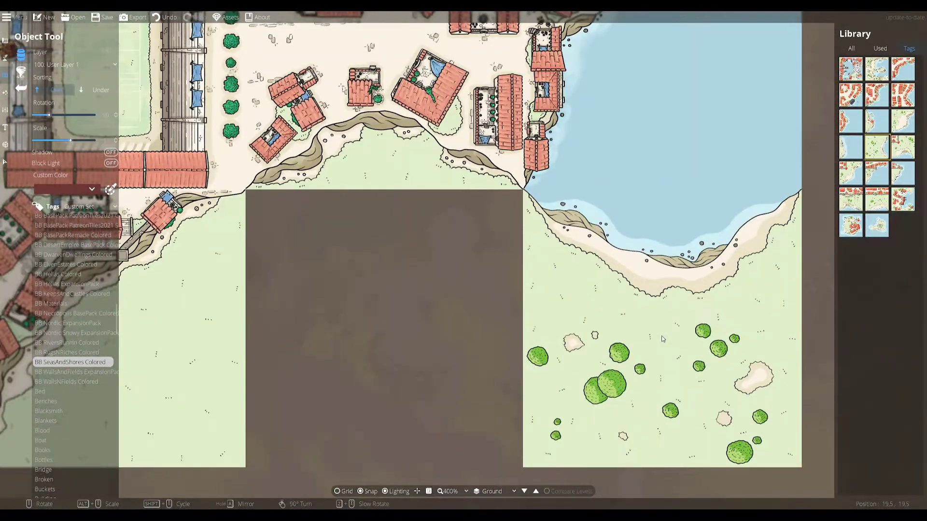
{"action": "scroll", "coordinate": [662, 339], "scroll_direction": "down", "scroll_amount": 3}
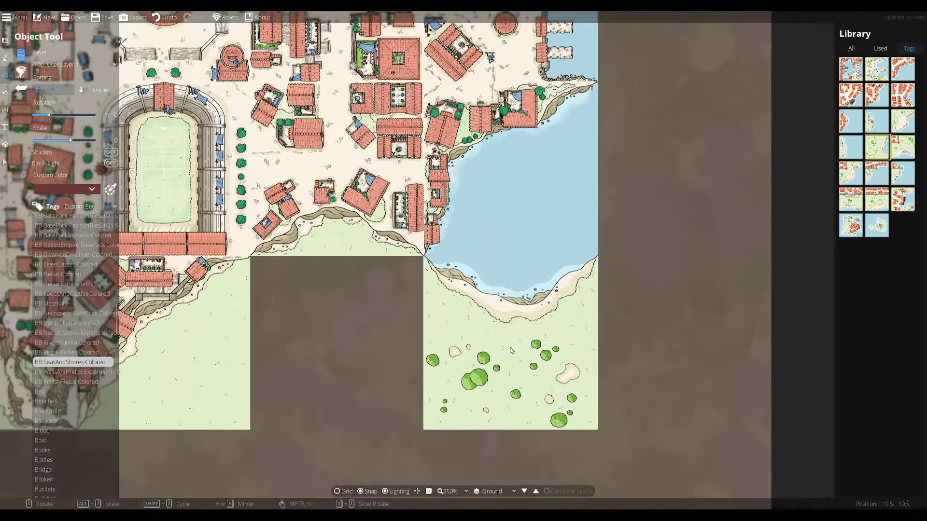
{"action": "left_click_drag", "start_coordinate": [682, 175], "coordinate": [679, 207]}
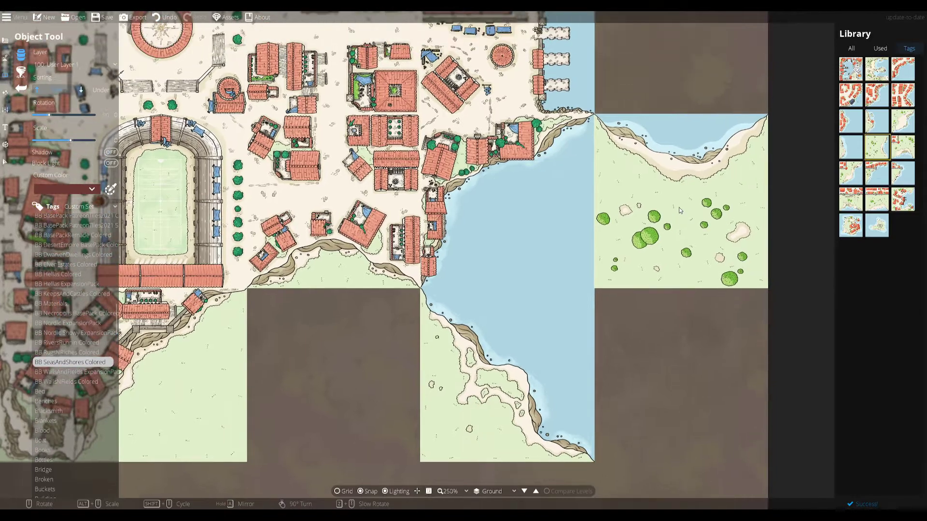
{"action": "scroll", "coordinate": [507, 398], "scroll_direction": "down", "scroll_amount": 4}
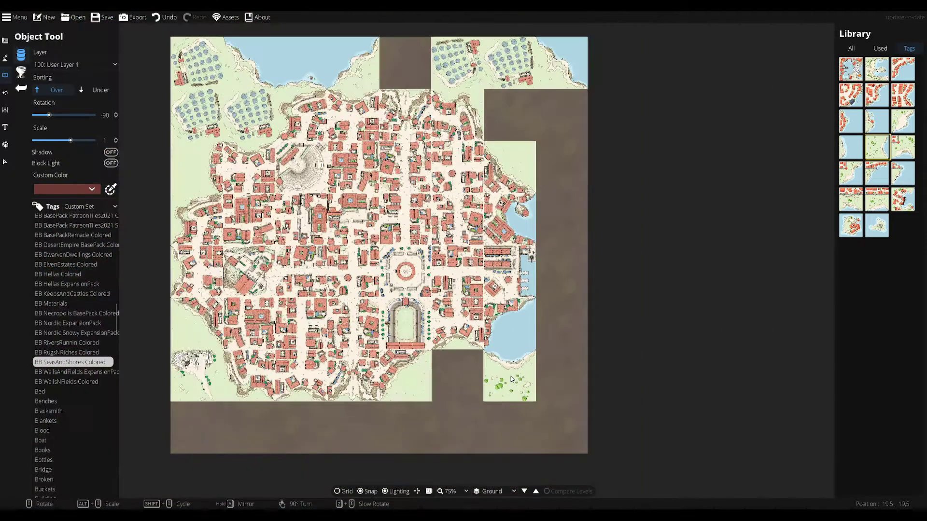
{"action": "scroll", "coordinate": [511, 379], "scroll_direction": "up", "scroll_amount": 4}
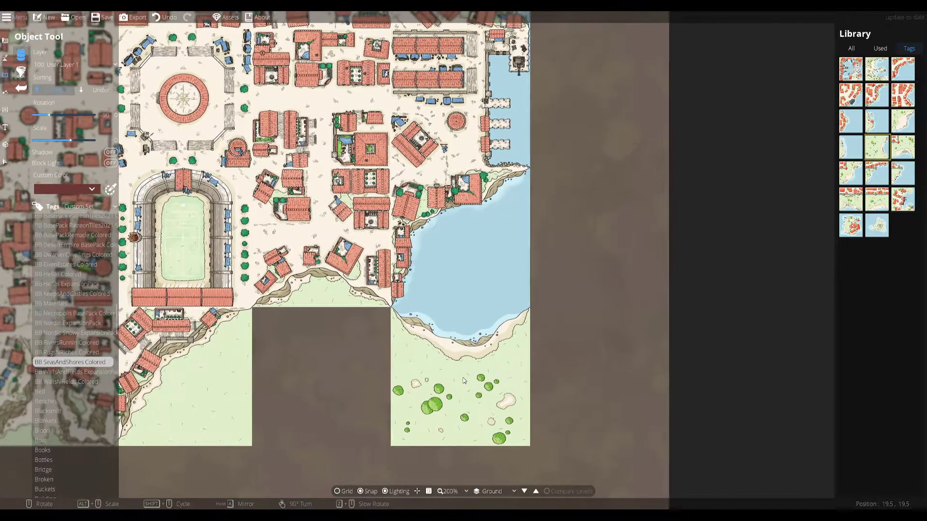
Place the SeasAndShores tile with the tower peninsula and beaches at -90 degrees east of the bushy shoreline tile, and inspect it
{"action": "left_click", "coordinate": [903, 120]}
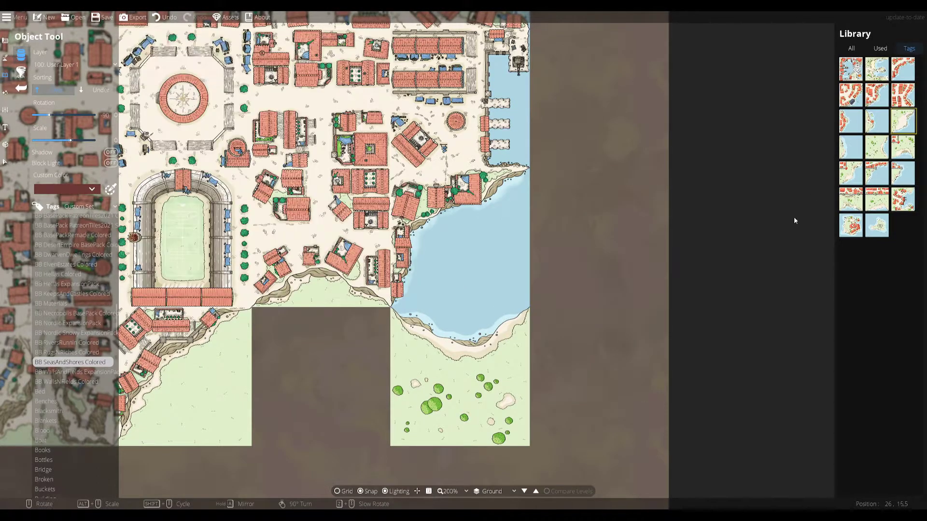
{"action": "left_click", "coordinate": [877, 68]}
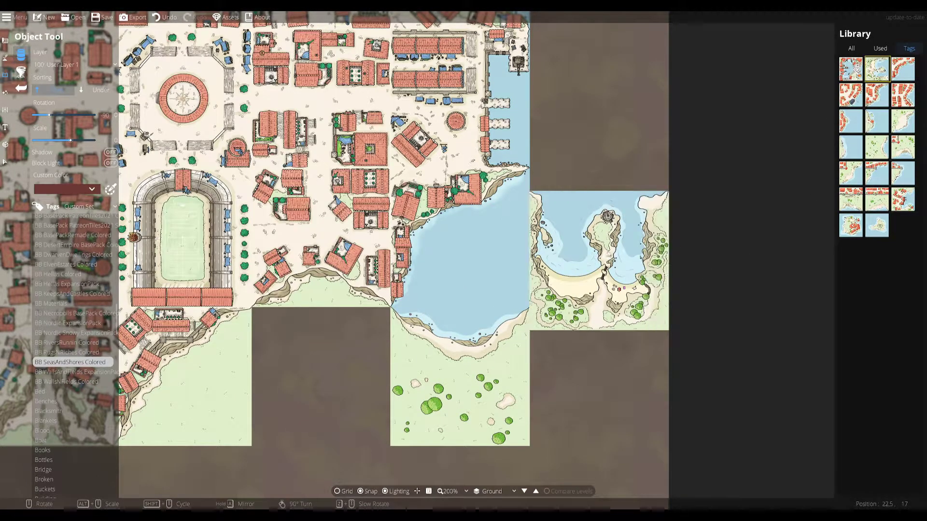
{"action": "scroll", "coordinate": [602, 241], "scroll_direction": "down", "scroll_amount": 6}
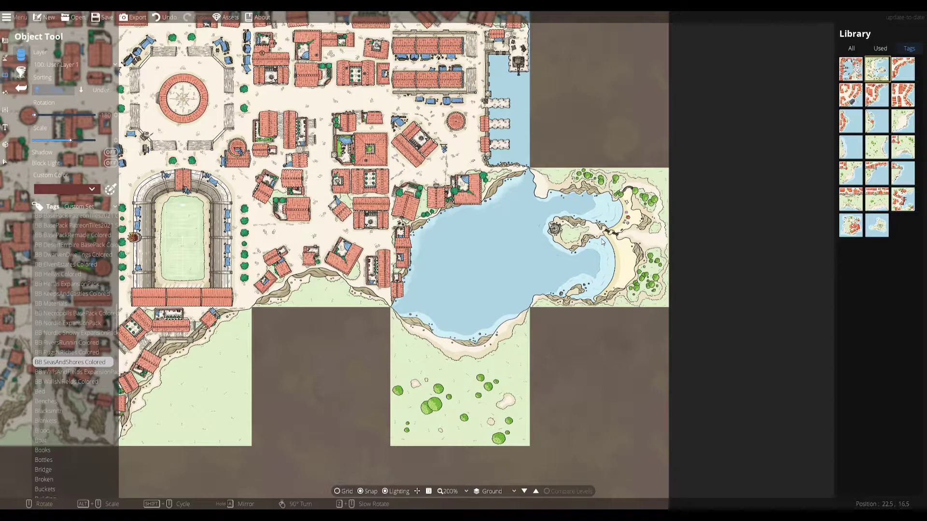
{"action": "scroll", "coordinate": [606, 369], "scroll_direction": "up", "scroll_amount": 6}
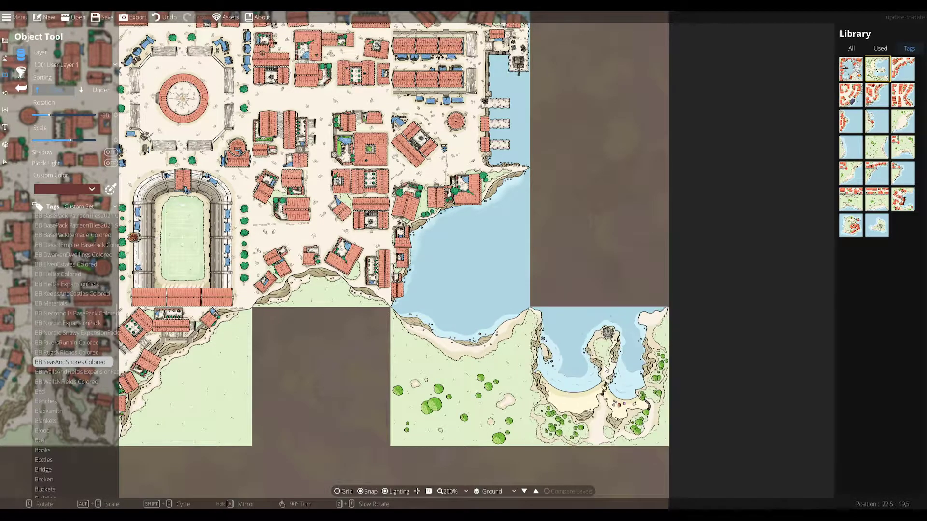
{"action": "left_click", "coordinate": [602, 370]}
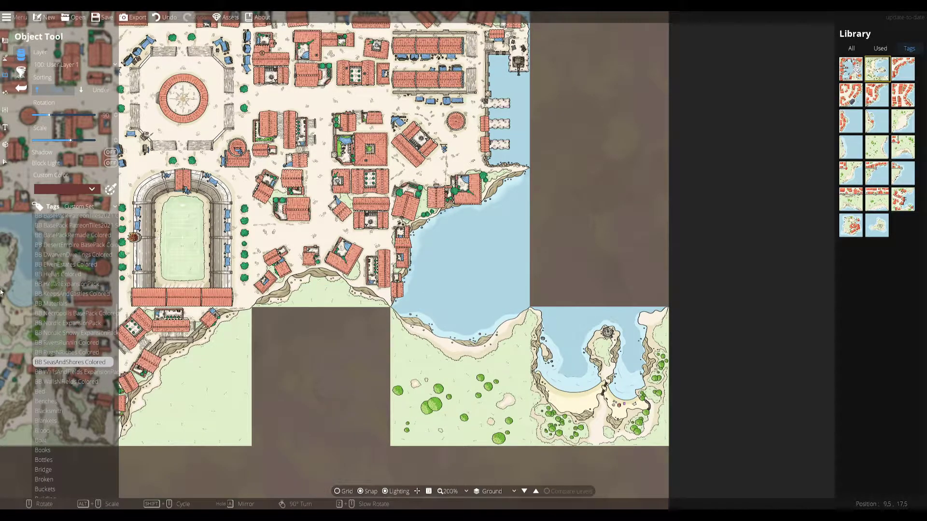
{"action": "left_click", "coordinate": [5, 162]}
{"action": "scroll", "coordinate": [612, 387], "scroll_direction": "up", "scroll_amount": 4}
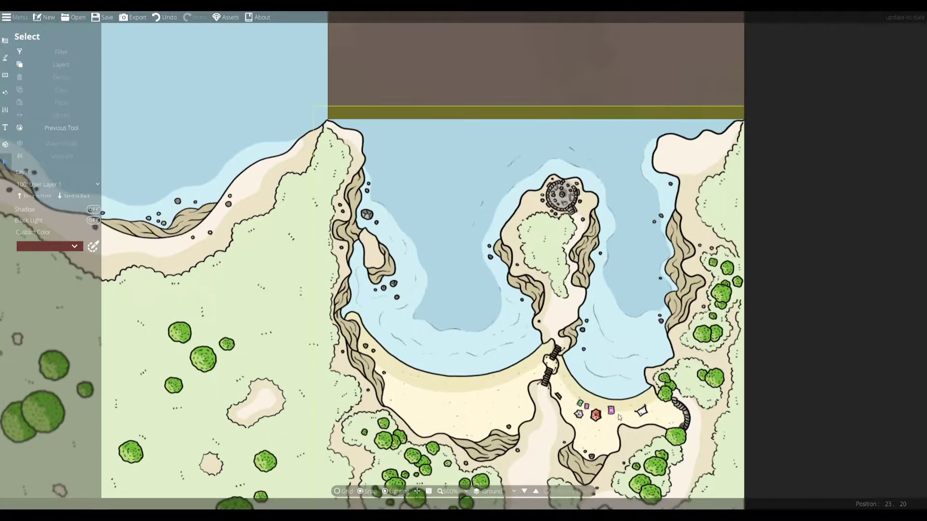
{"action": "scroll", "coordinate": [634, 415], "scroll_direction": "down", "scroll_amount": 8}
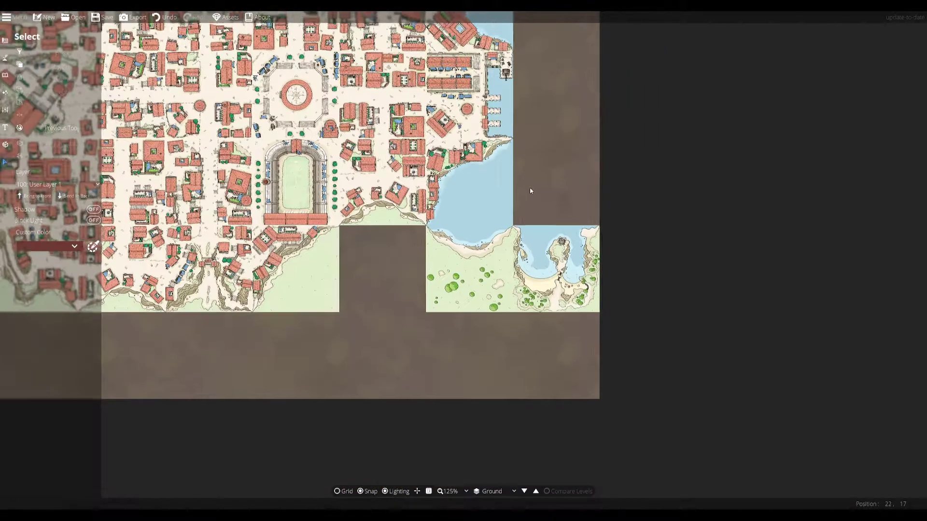
{"action": "scroll", "coordinate": [648, 311], "scroll_direction": "down", "scroll_amount": 3}
{"action": "scroll", "coordinate": [663, 317], "scroll_direction": "up", "scroll_amount": 1}
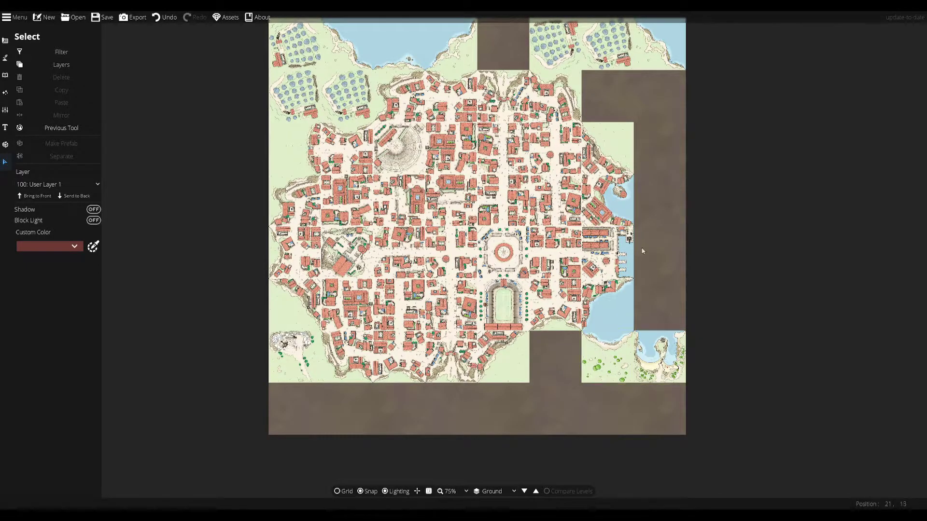
{"action": "left_click_drag", "start_coordinate": [656, 245], "coordinate": [676, 276]}
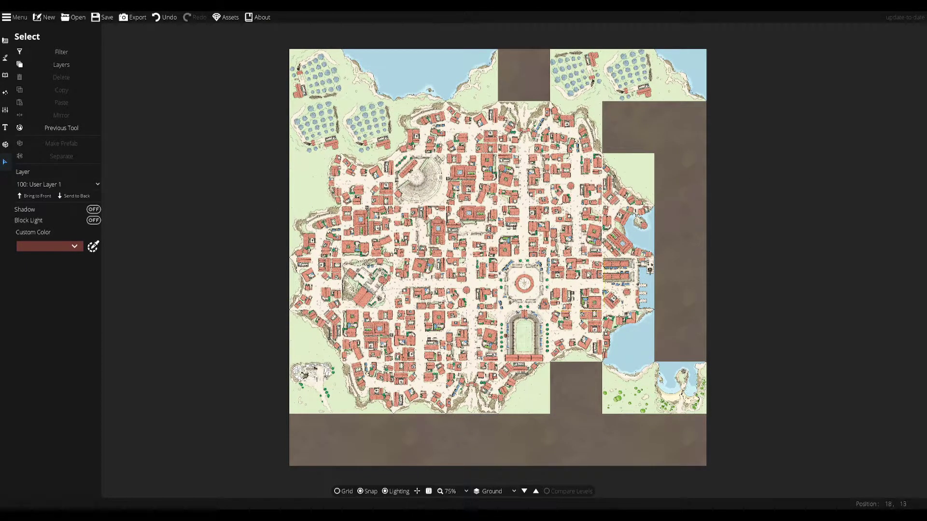
Continue the northeastern coast southward with a SeasAndShores beach headland tile and a straight shoreline tile below it, both at 0 degrees
{"action": "left_click", "coordinate": [5, 75]}
{"action": "left_click", "coordinate": [17, 56]}
{"action": "left_click_drag", "start_coordinate": [725, 202], "coordinate": [690, 211]}
{"action": "mouse_move", "coordinate": [879, 143]}
{"action": "left_click", "coordinate": [903, 121]}
{"action": "right_click", "coordinate": [646, 137]}
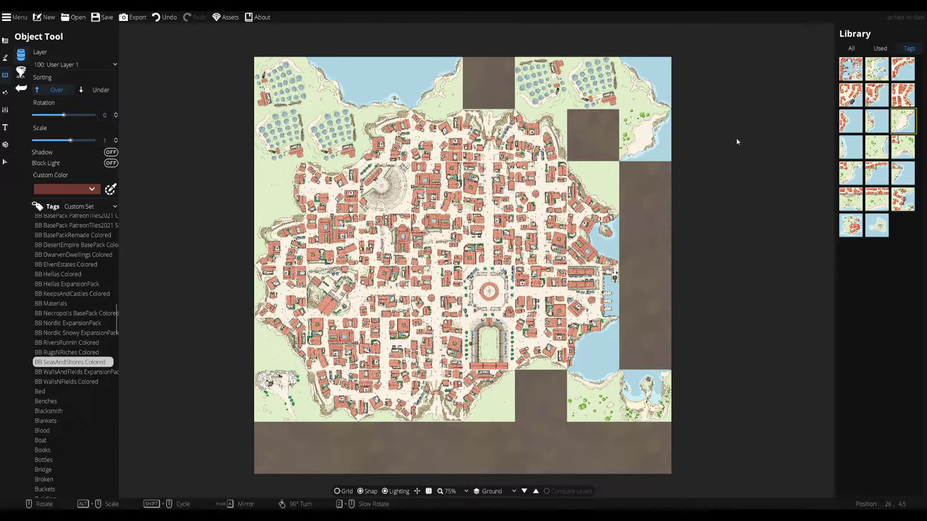
{"action": "left_click", "coordinate": [850, 148]}
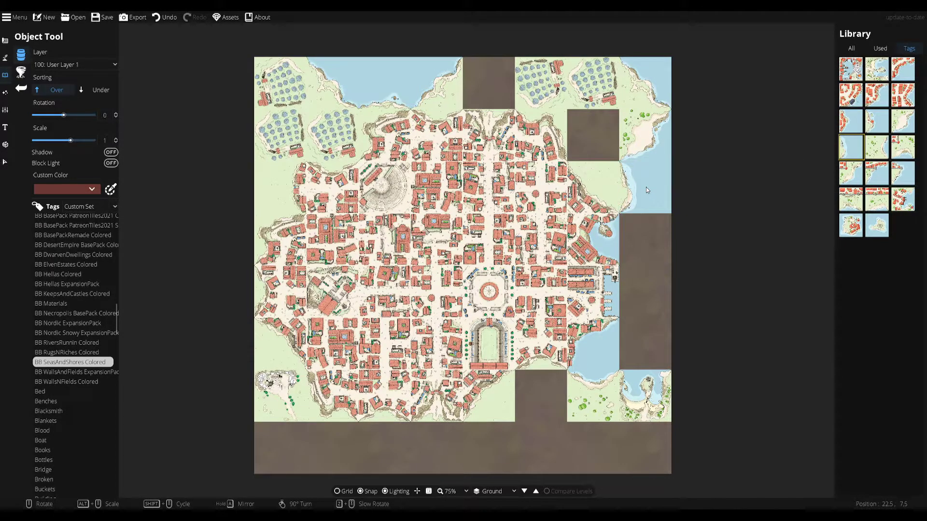
{"action": "left_click", "coordinate": [5, 162]}
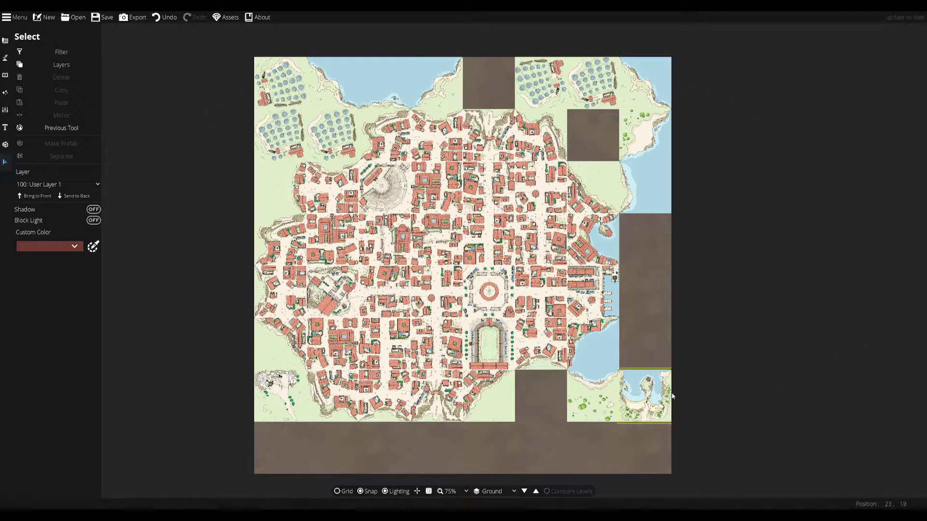
Place the SeasAndShores ruined island tile at -90 degrees in the easternmost column below the straight shoreline tile, and inspect it
{"action": "left_click", "coordinate": [4, 59]}
{"action": "left_click", "coordinate": [5, 74]}
{"action": "left_click", "coordinate": [34, 56]}
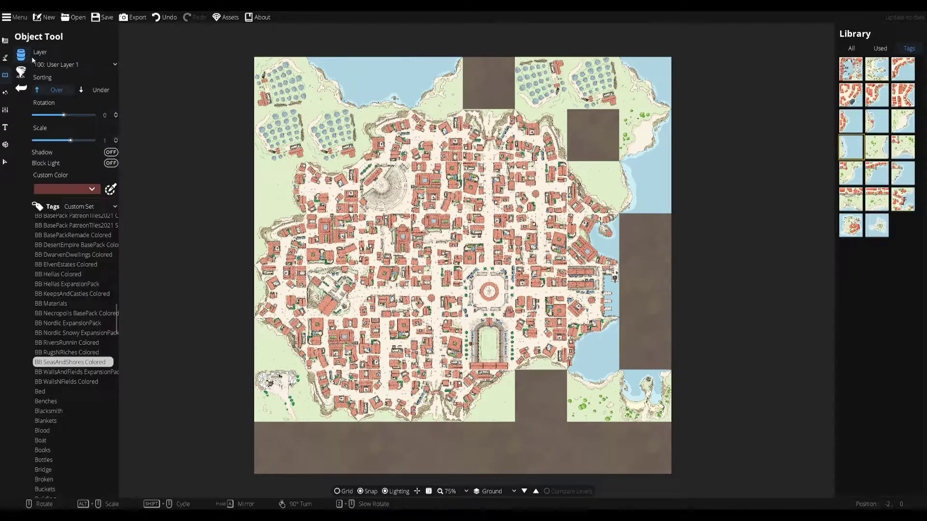
{"action": "left_click_drag", "start_coordinate": [728, 220], "coordinate": [695, 240]}
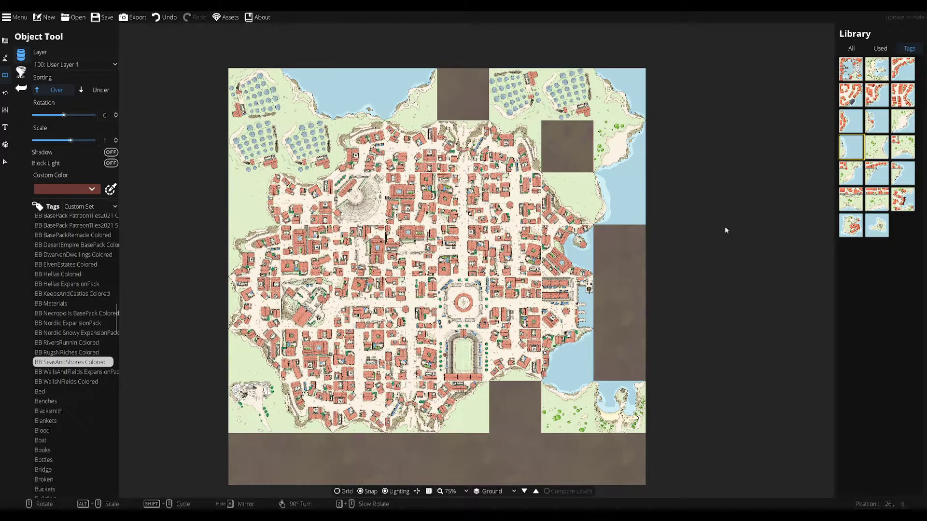
{"action": "left_click", "coordinate": [877, 226]}
{"action": "scroll", "coordinate": [621, 257], "scroll_direction": "up", "scroll_amount": 3}
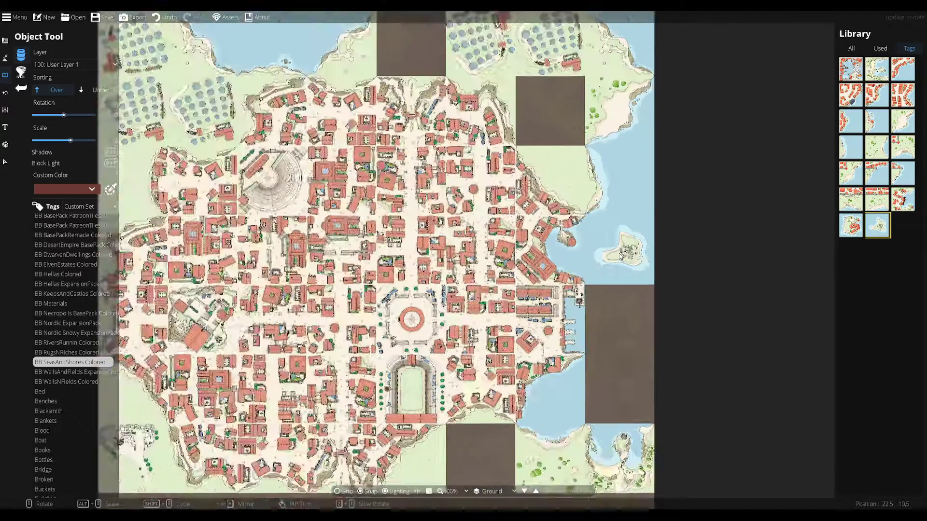
{"action": "scroll", "coordinate": [622, 257], "scroll_direction": "down", "scroll_amount": 6}
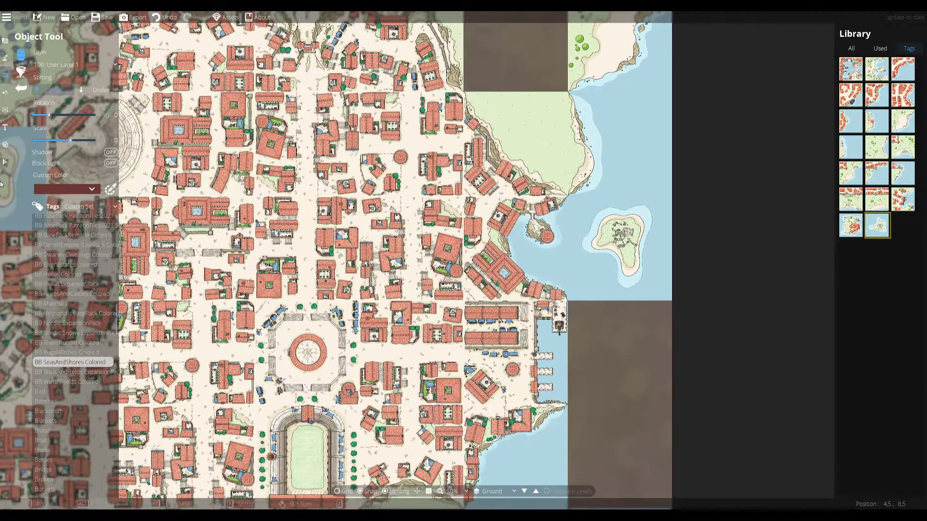
{"action": "left_click", "coordinate": [5, 159]}
{"action": "scroll", "coordinate": [616, 248], "scroll_direction": "up", "scroll_amount": 4}
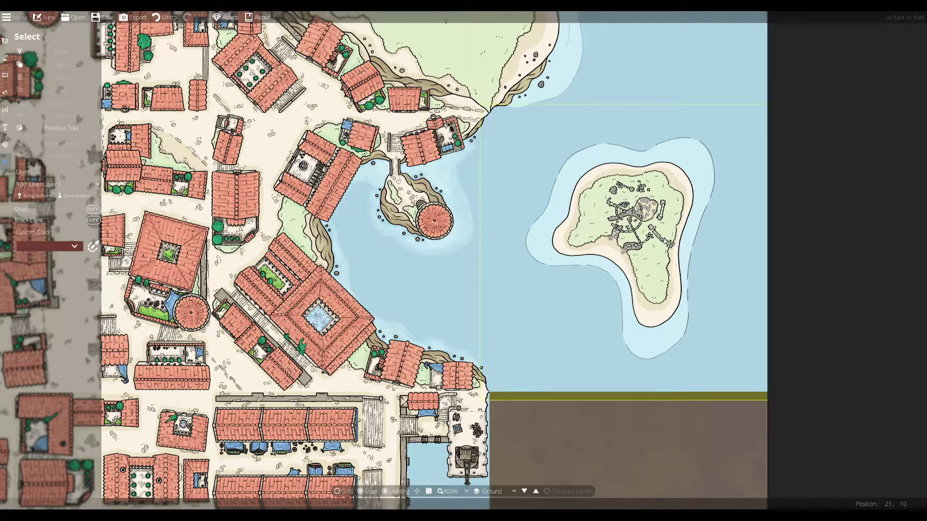
{"action": "scroll", "coordinate": [669, 289], "scroll_direction": "down", "scroll_amount": 8}
{"action": "scroll", "coordinate": [668, 289], "scroll_direction": "up", "scroll_amount": 2}
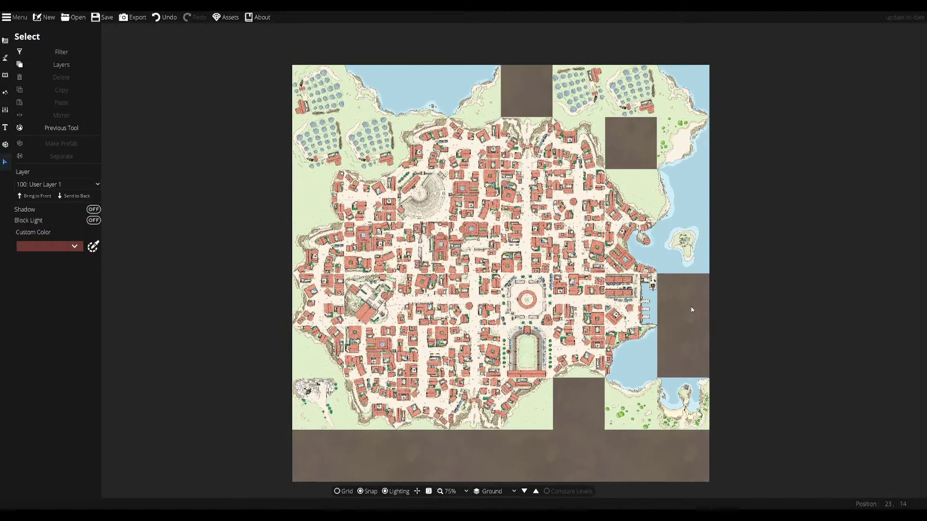
Preview the island tile at -90 degrees over the harbour and the empty column beside it
{"action": "left_click", "coordinate": [5, 77]}
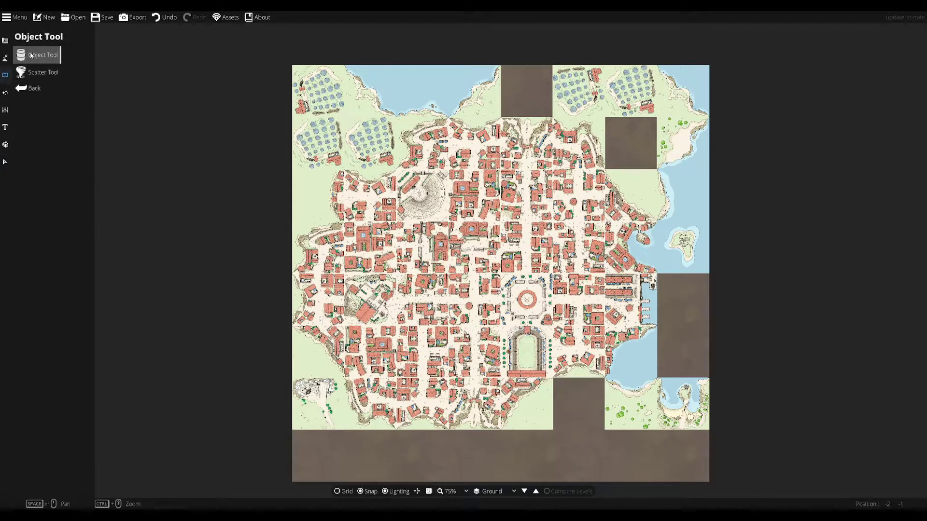
{"action": "left_click", "coordinate": [675, 309]}
{"action": "left_click_drag", "start_coordinate": [672, 313], "coordinate": [649, 294]}
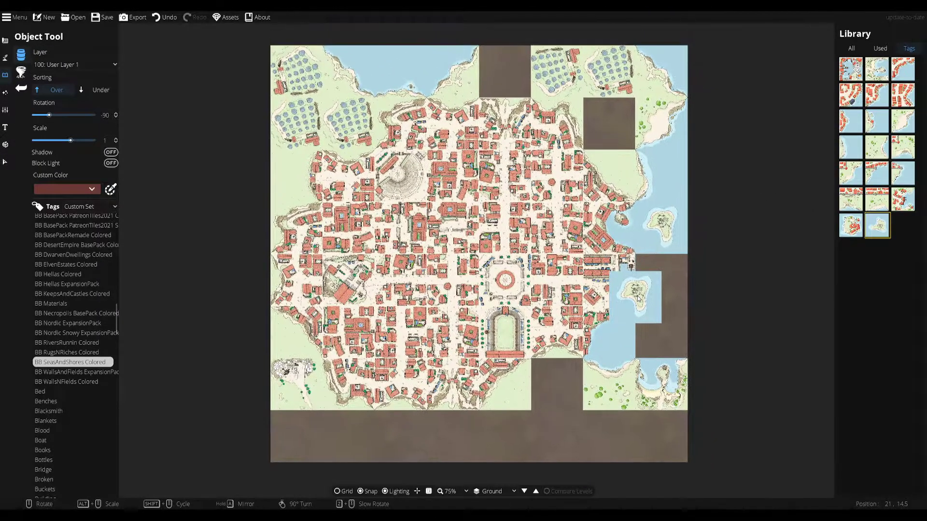
Place two WallsNFields WoodsCorner tiles side by side in the map's southwestern corner, rotated to -180 and -90 degrees
{"action": "left_click", "coordinate": [61, 381]}
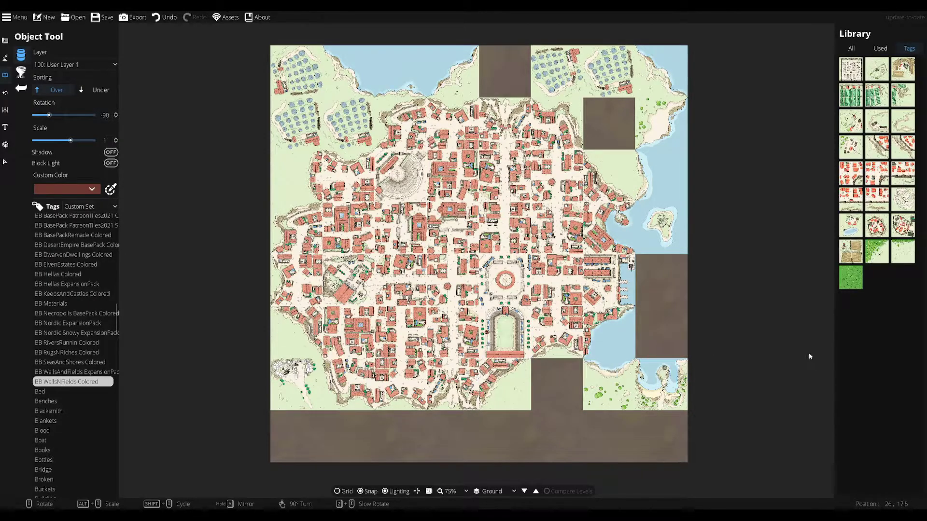
{"action": "left_click", "coordinate": [879, 256]}
{"action": "left_click_drag", "start_coordinate": [542, 441], "coordinate": [544, 389]}
{"action": "scroll", "coordinate": [545, 389], "scroll_direction": "down", "scroll_amount": 4}
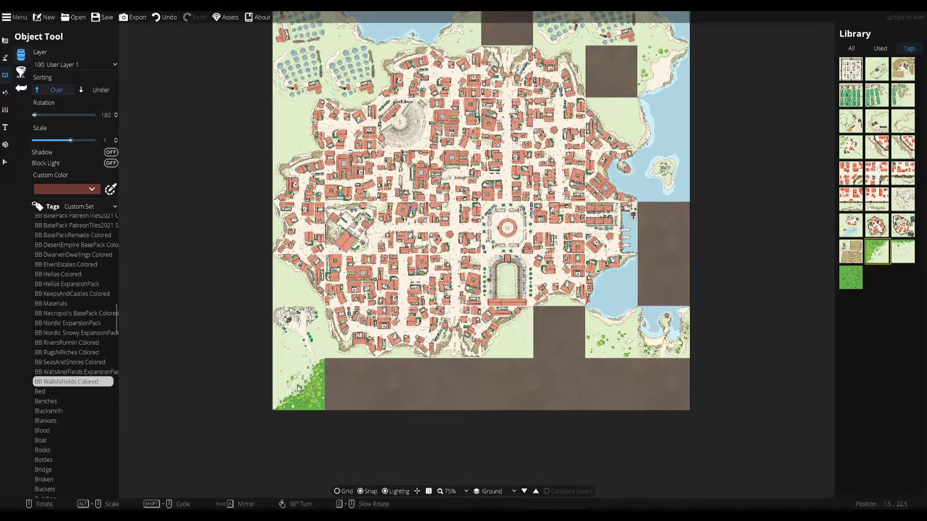
{"action": "mouse_move", "coordinate": [906, 250]}
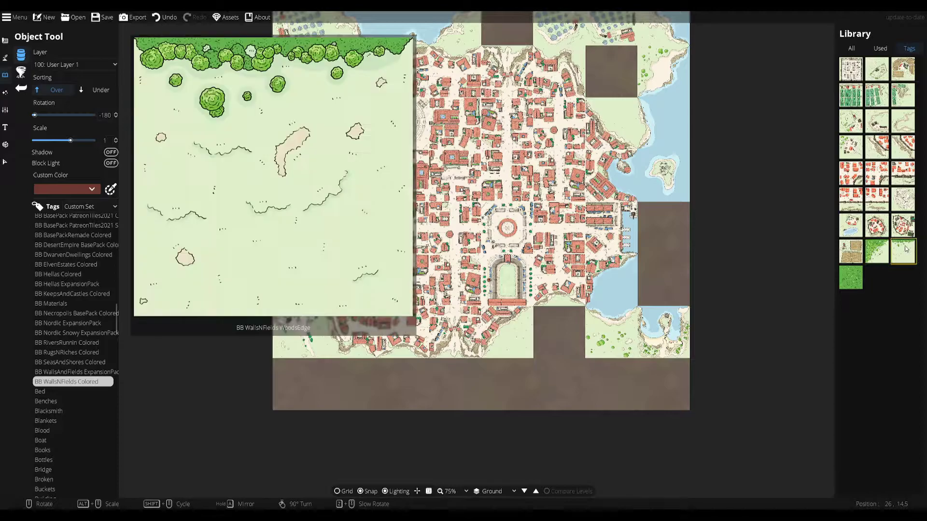
{"action": "left_click", "coordinate": [303, 387]}
{"action": "right_click", "coordinate": [369, 387]}
{"action": "right_click", "coordinate": [352, 386]}
{"action": "right_click", "coordinate": [352, 386]}
{"action": "right_click", "coordinate": [352, 387]}
{"action": "right_click", "coordinate": [352, 387]}
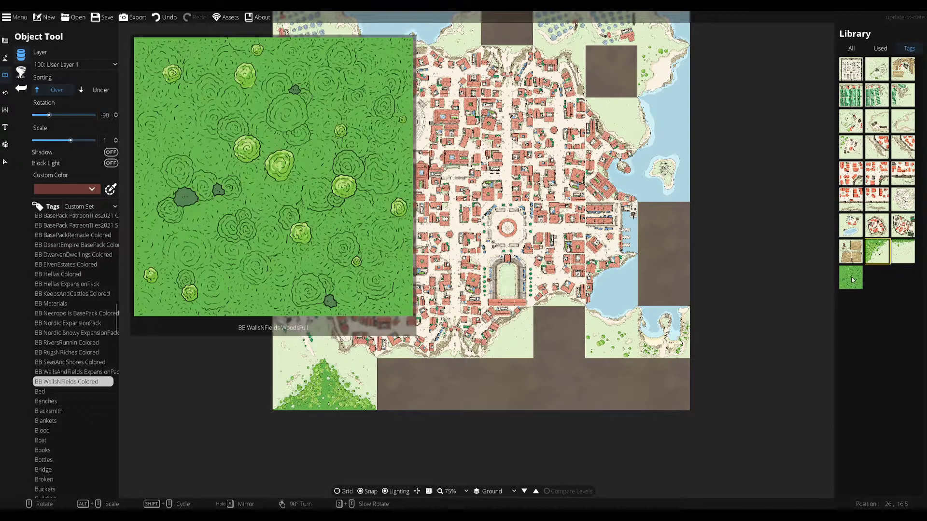
Place the WallsNFields WoodsEdge tile at -180 degrees in the bottom row, just east of the two woods corner tiles
{"action": "left_click", "coordinate": [850, 276]}
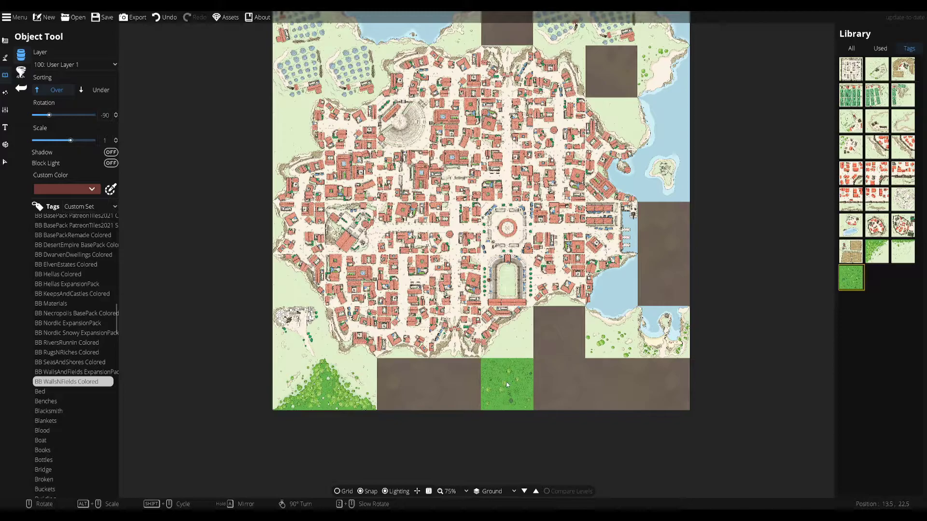
{"action": "mouse_move", "coordinate": [881, 252]}
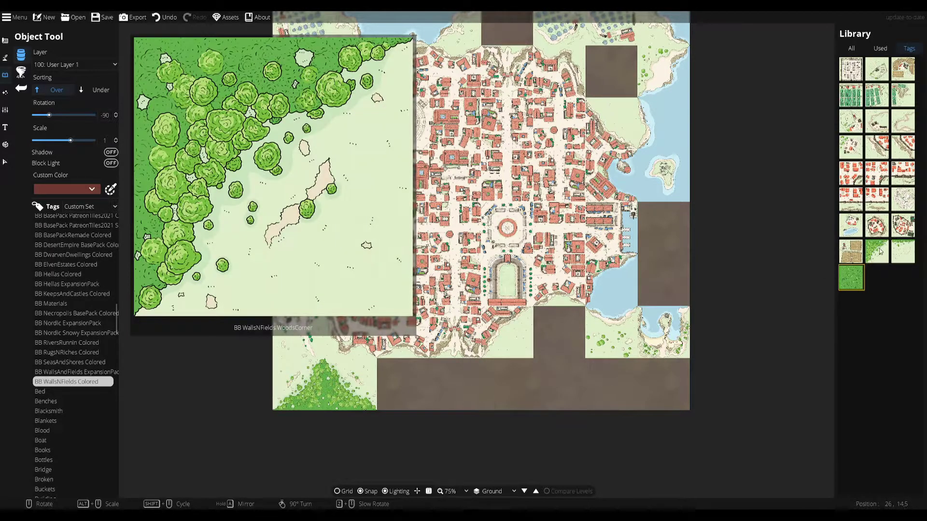
{"action": "right_click", "coordinate": [400, 386]}
{"action": "left_click", "coordinate": [903, 252]}
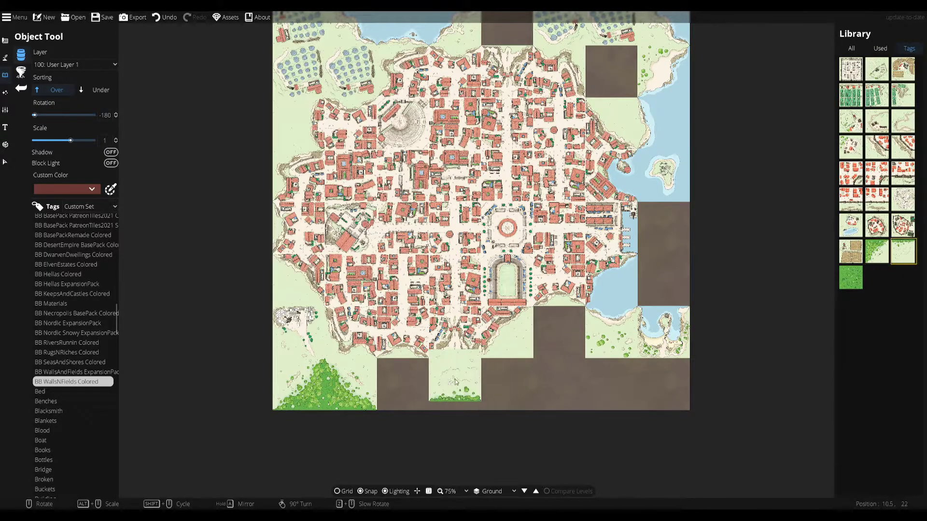
{"action": "scroll", "coordinate": [512, 380], "scroll_direction": "down", "scroll_amount": 2}
{"action": "left_click_drag", "start_coordinate": [515, 381], "coordinate": [462, 369]}
{"action": "scroll", "coordinate": [431, 376], "scroll_direction": "up", "scroll_amount": 2}
{"action": "scroll", "coordinate": [432, 377], "scroll_direction": "up", "scroll_amount": 1}
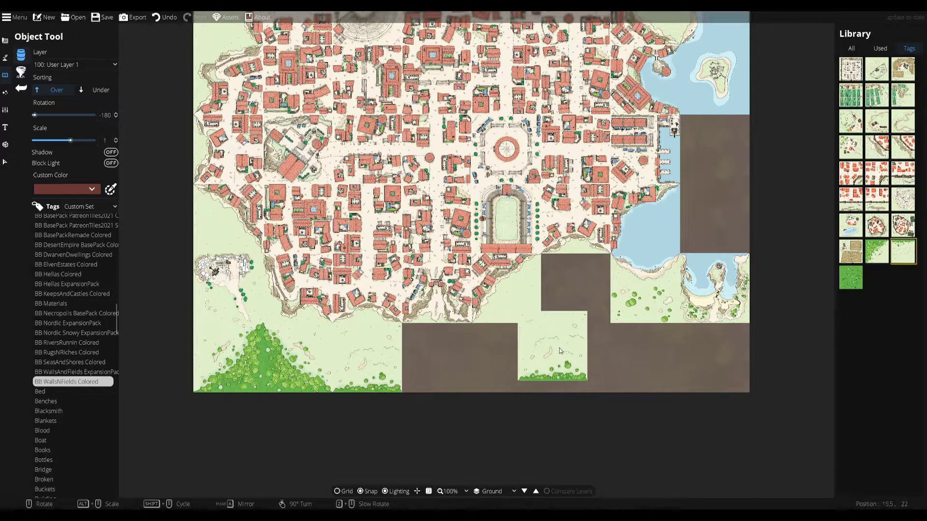
{"action": "left_click_drag", "start_coordinate": [551, 354], "coordinate": [583, 363]}
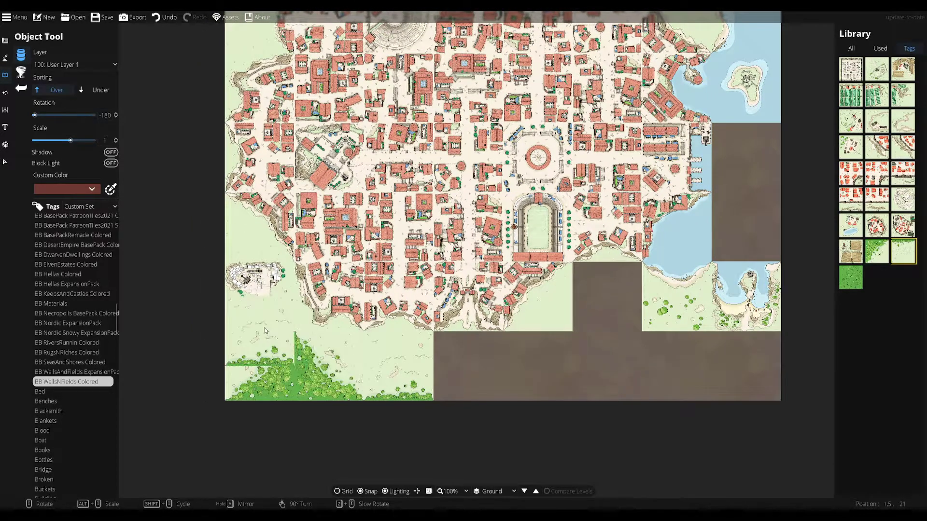
Place the WallsNFields Farm2 tile at -180 degrees in the second-to-last cell of the bottom row
{"action": "mouse_move", "coordinate": [845, 289]}
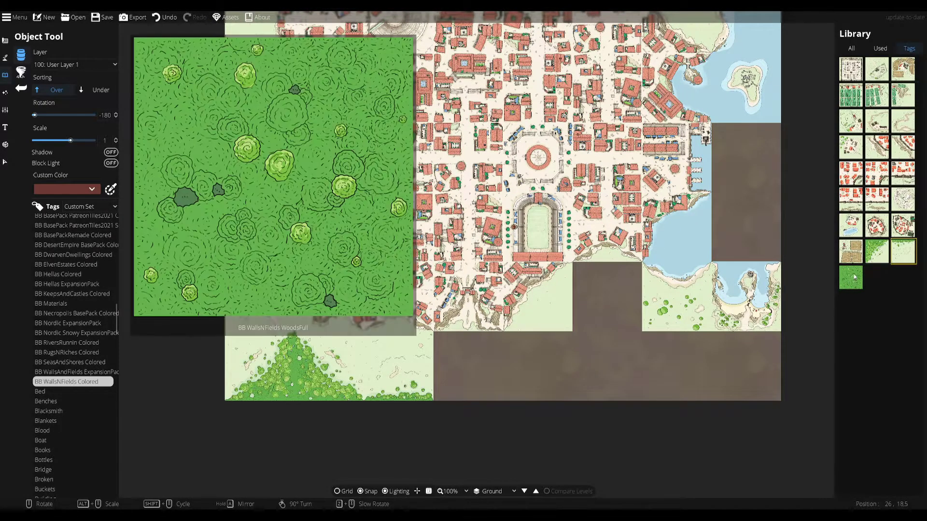
{"action": "scroll", "coordinate": [584, 357], "scroll_direction": "down", "scroll_amount": 3}
{"action": "left_click_drag", "start_coordinate": [613, 337], "coordinate": [546, 333]}
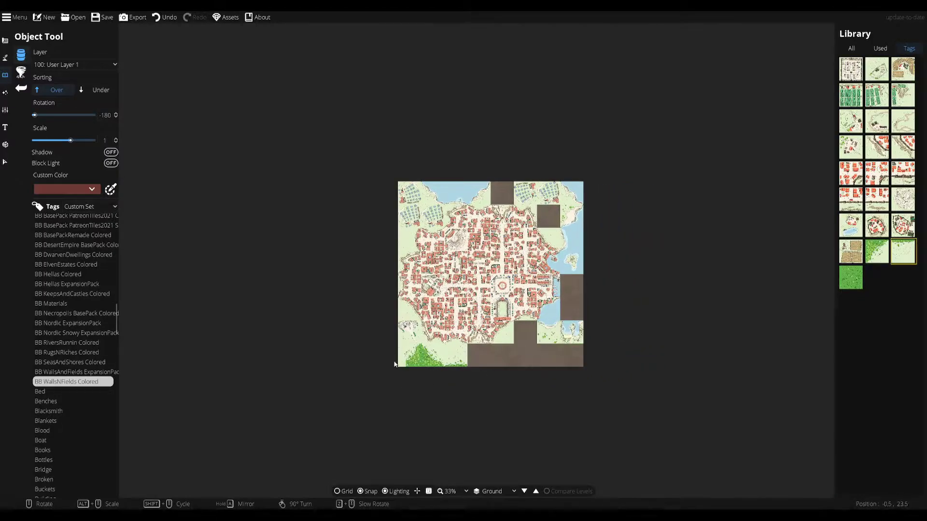
{"action": "scroll", "coordinate": [424, 384], "scroll_direction": "up", "scroll_amount": 3}
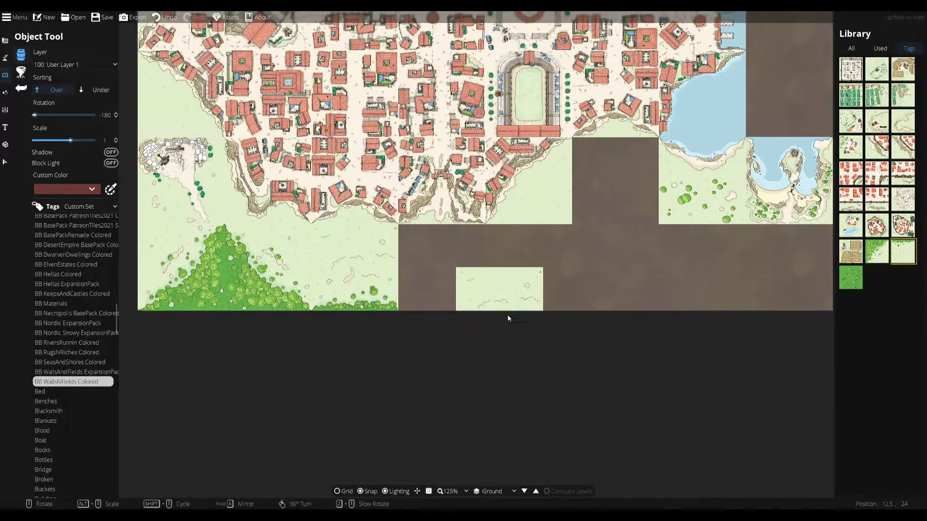
{"action": "scroll", "coordinate": [529, 326], "scroll_direction": "up", "scroll_amount": 1}
{"action": "left_click", "coordinate": [851, 94]}
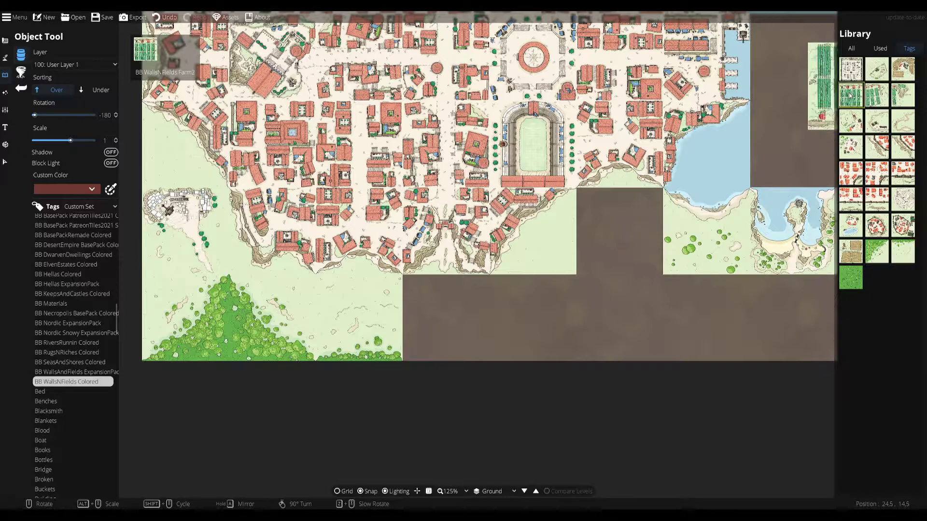
{"action": "scroll", "coordinate": [587, 314], "scroll_direction": "down", "scroll_amount": 1}
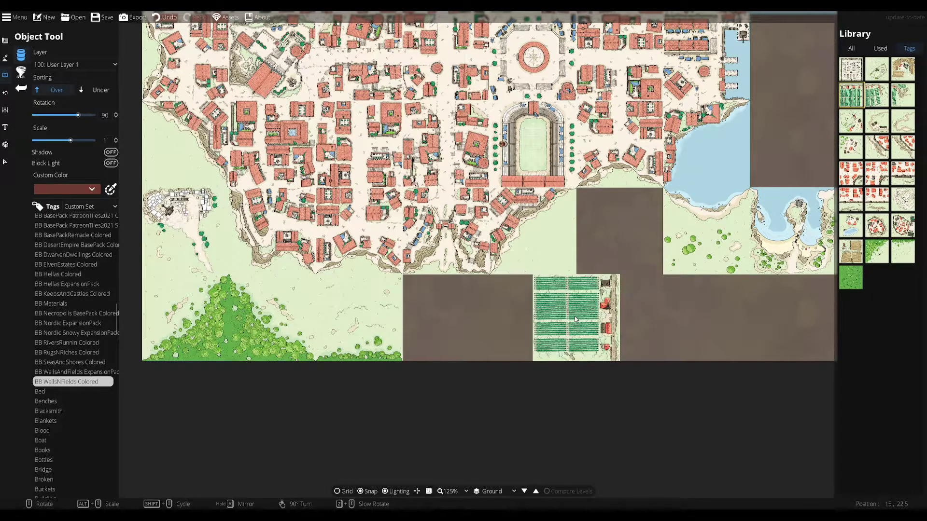
{"action": "left_click_drag", "start_coordinate": [575, 319], "coordinate": [387, 315]}
{"action": "scroll", "coordinate": [519, 304], "scroll_direction": "up", "scroll_amount": 1}
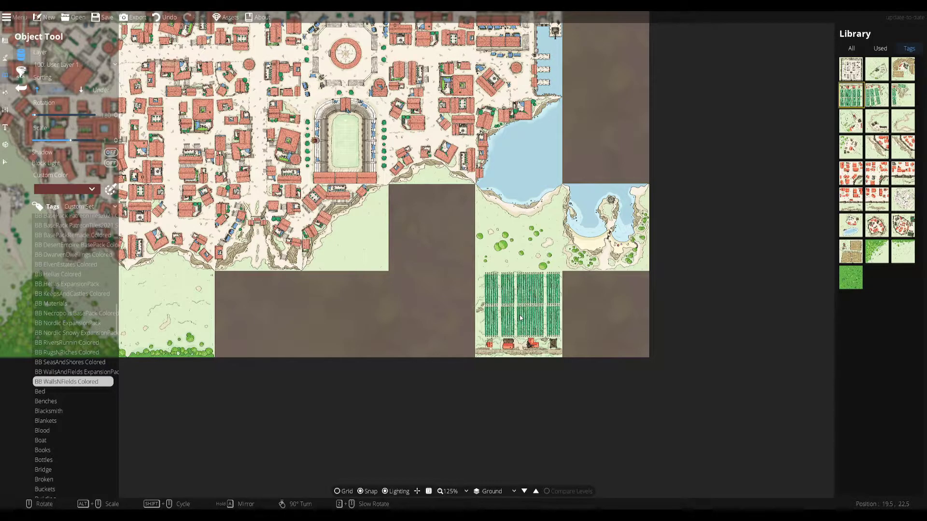
Place the matching WallsNFields farm end tiles at -180 degrees on both sides of the Farm2 tile, and inspect the joined farmland
{"action": "left_click", "coordinate": [877, 94]}
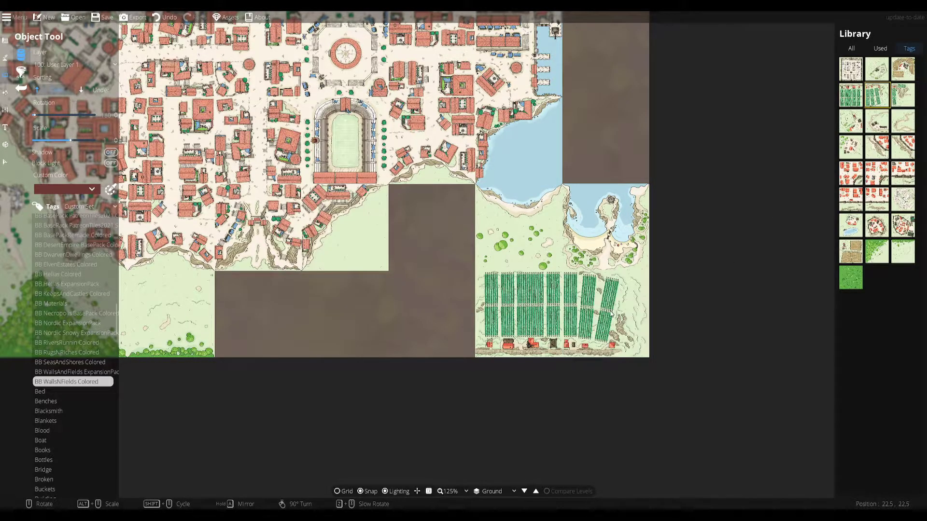
{"action": "left_click", "coordinate": [903, 94]}
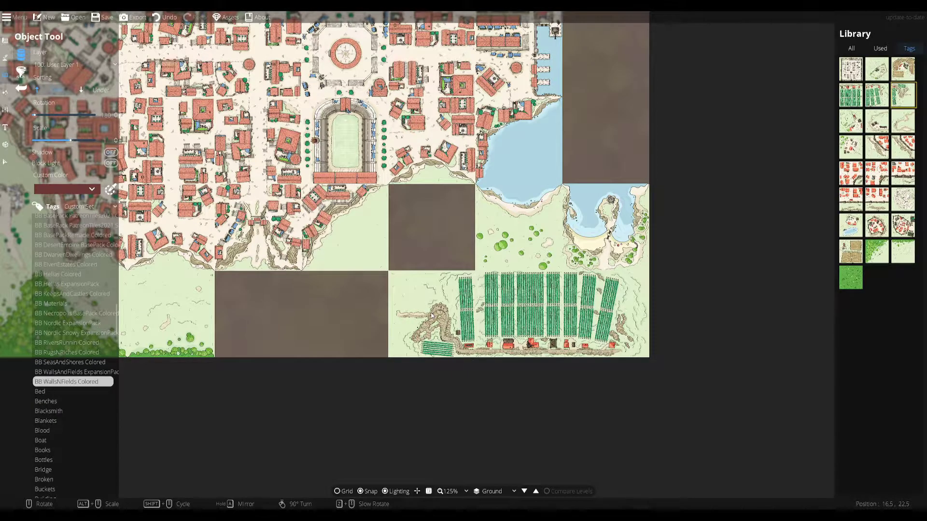
{"action": "left_click", "coordinate": [5, 162]}
{"action": "scroll", "coordinate": [552, 338], "scroll_direction": "up", "scroll_amount": 5}
{"action": "scroll", "coordinate": [552, 338], "scroll_direction": "up", "scroll_amount": 2}
{"action": "scroll", "coordinate": [483, 340], "scroll_direction": "down", "scroll_amount": 2}
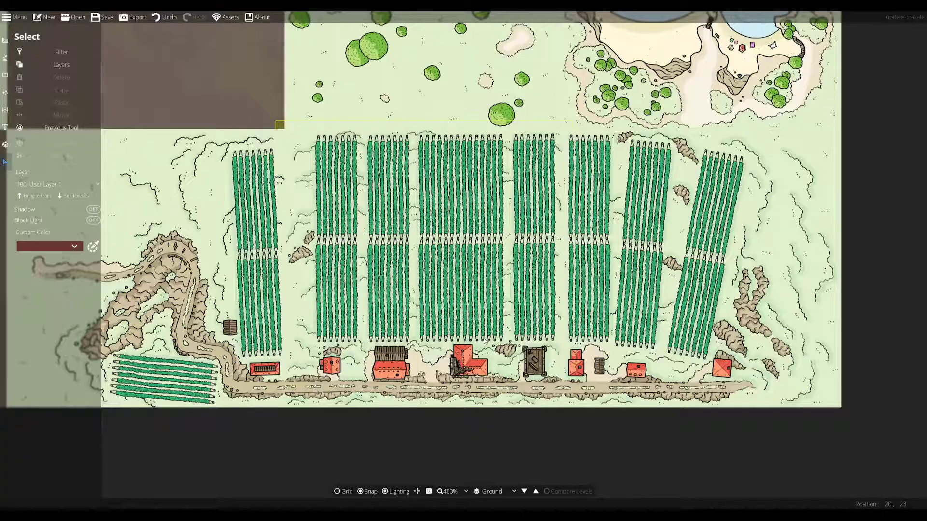
{"action": "scroll", "coordinate": [664, 249], "scroll_direction": "down", "scroll_amount": 6}
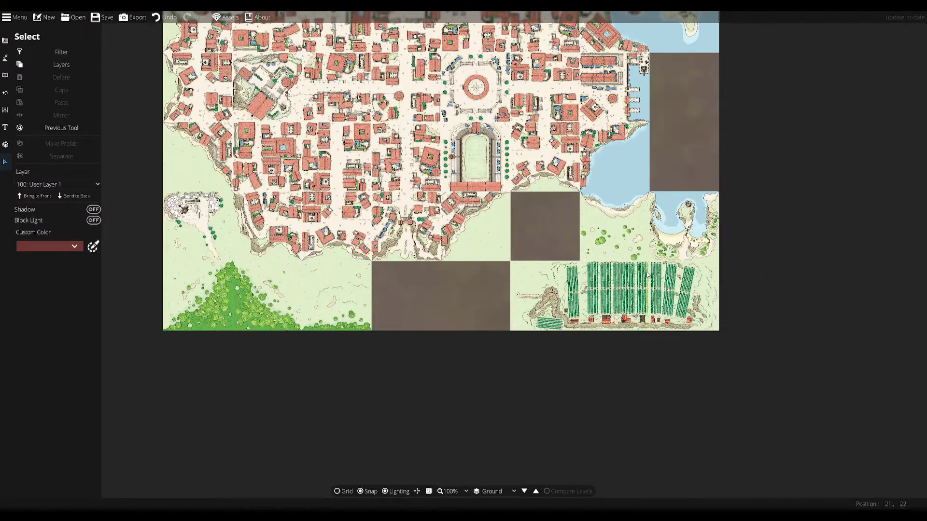
{"action": "left_click_drag", "start_coordinate": [581, 230], "coordinate": [585, 322]}
Preview the WallsNFields rocky ruins tile at -180 degrees in the empty cell southeast of the stadium and over the city
{"action": "left_click", "coordinate": [5, 75]}
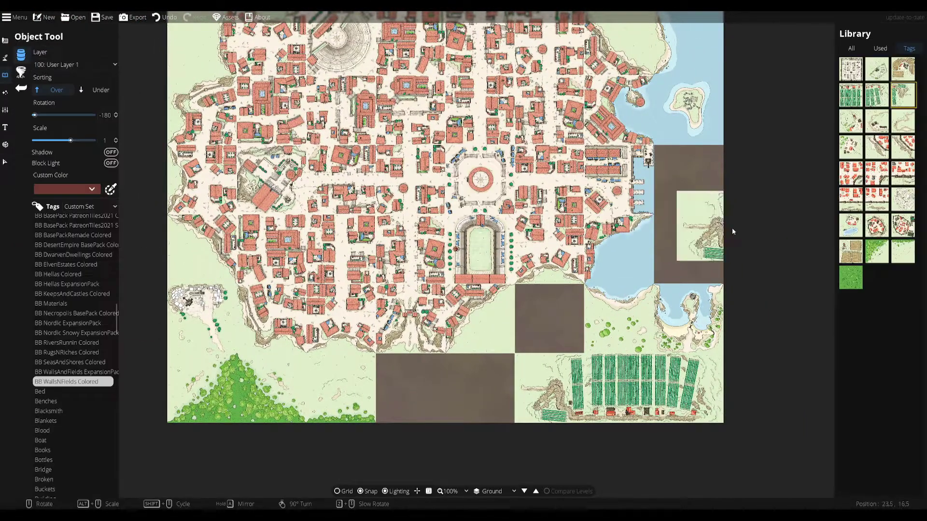
{"action": "left_click", "coordinate": [903, 198]}
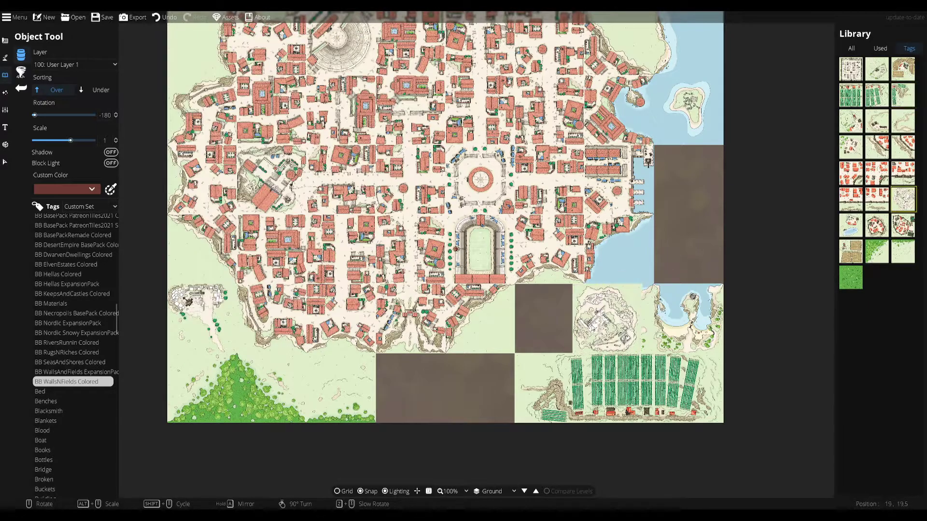
{"action": "left_click", "coordinate": [550, 318]}
{"action": "scroll", "coordinate": [550, 318], "scroll_direction": "up", "scroll_amount": 5}
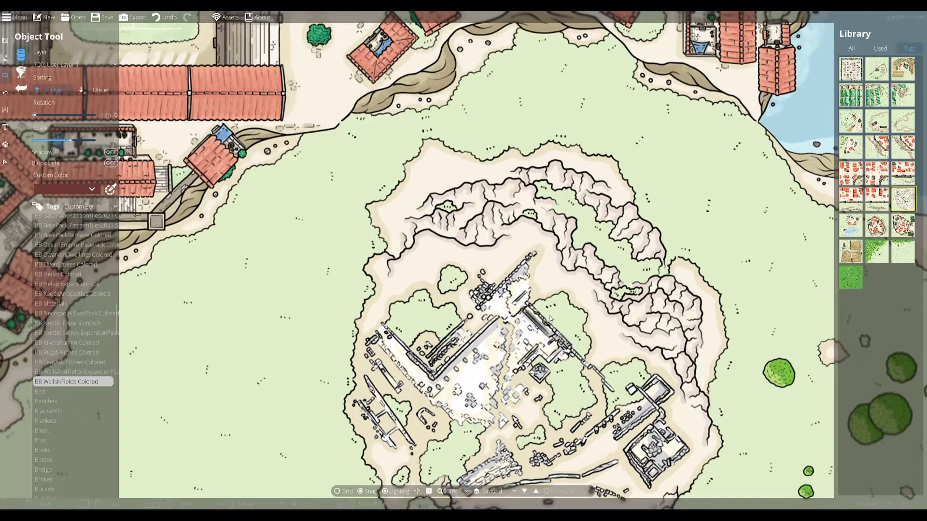
{"action": "left_click_drag", "start_coordinate": [550, 319], "coordinate": [513, 168]}
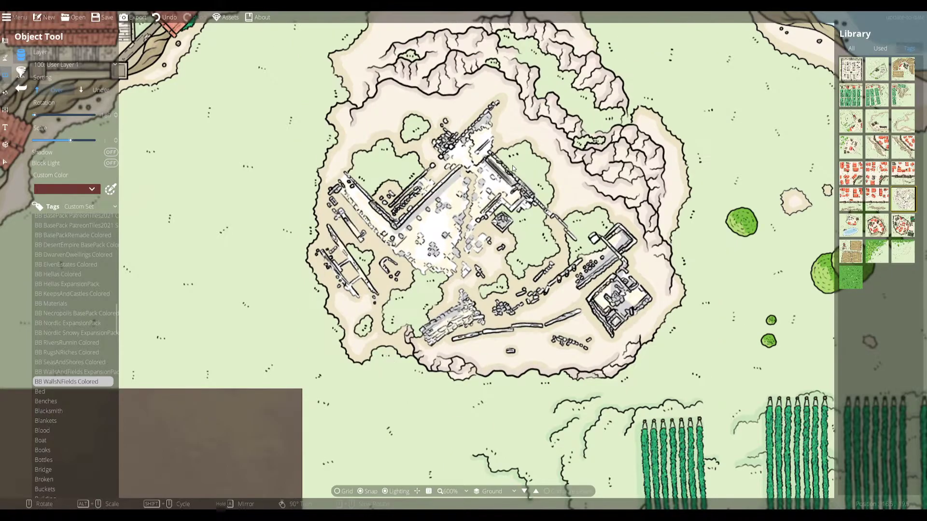
{"action": "scroll", "coordinate": [513, 168], "scroll_direction": "down", "scroll_amount": 10}
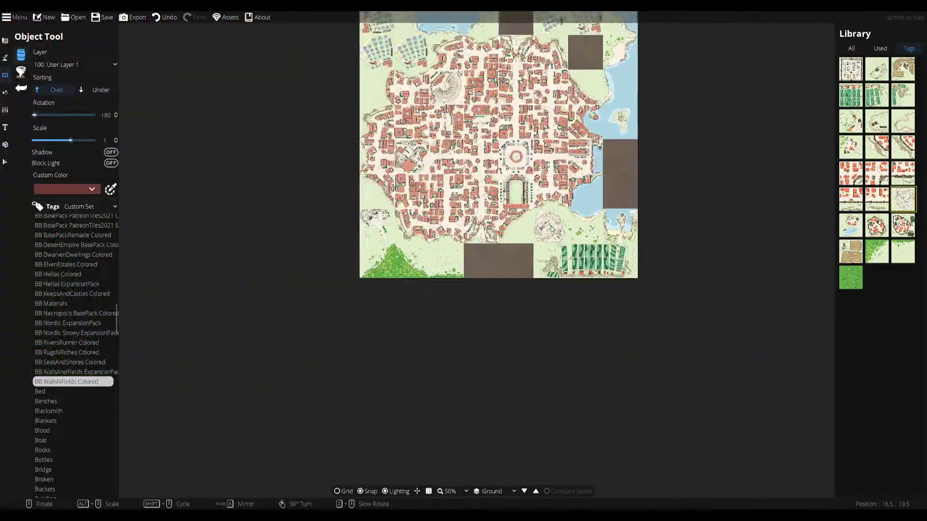
{"action": "left_click_drag", "start_coordinate": [551, 226], "coordinate": [557, 281]}
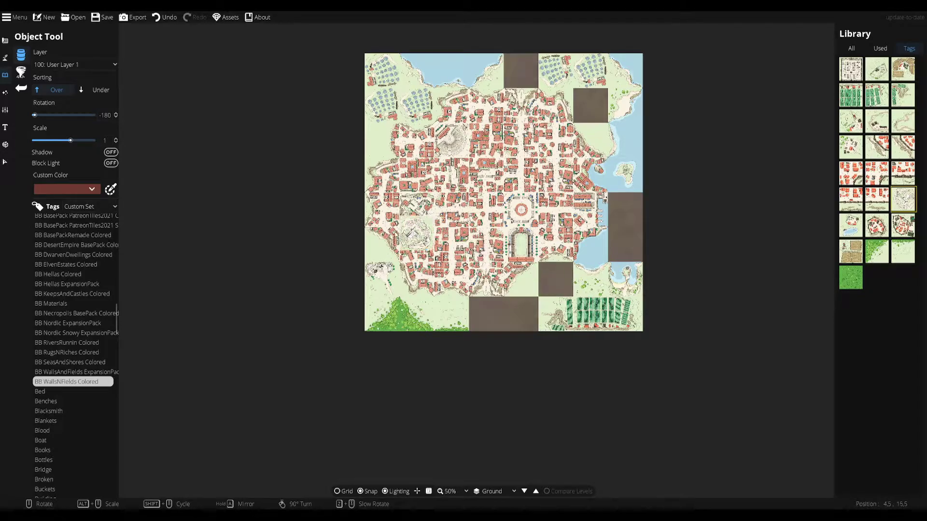
{"action": "left_click_drag", "start_coordinate": [232, 216], "coordinate": [165, 231]}
{"action": "scroll", "coordinate": [406, 277], "scroll_direction": "up", "scroll_amount": 1}
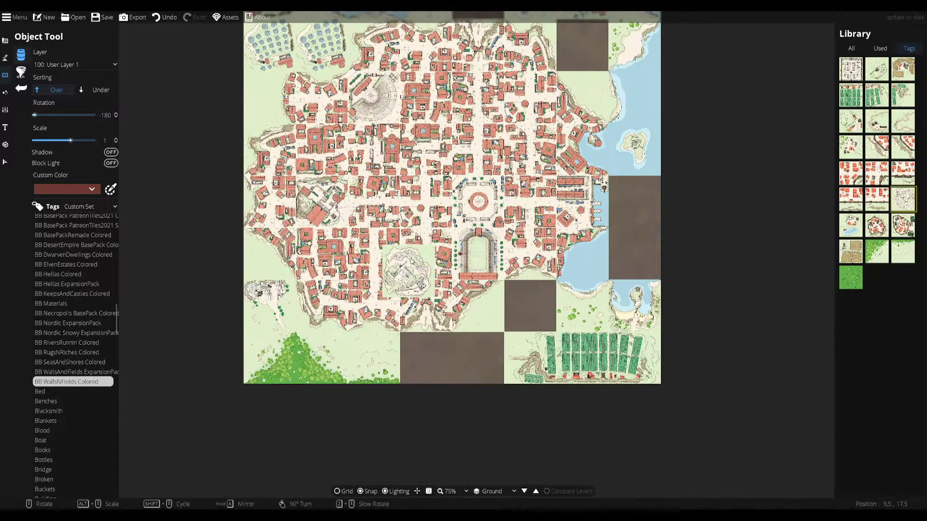
{"action": "left_click_drag", "start_coordinate": [407, 276], "coordinate": [432, 328]}
Preview the WallsNFields brown crop field and walled enclosure tiles at -90 degrees in the empty cell southeast of the stadium
{"action": "left_click", "coordinate": [859, 258]}
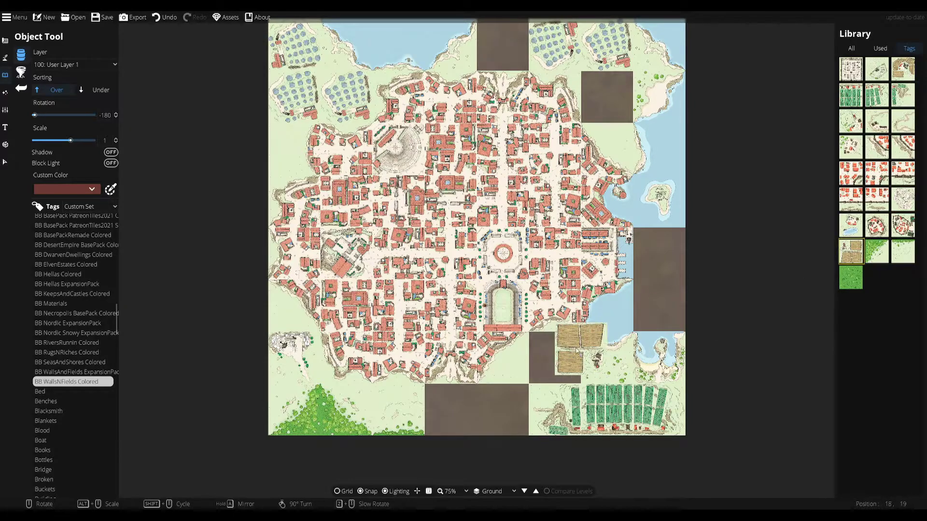
{"action": "right_click", "coordinate": [556, 363]}
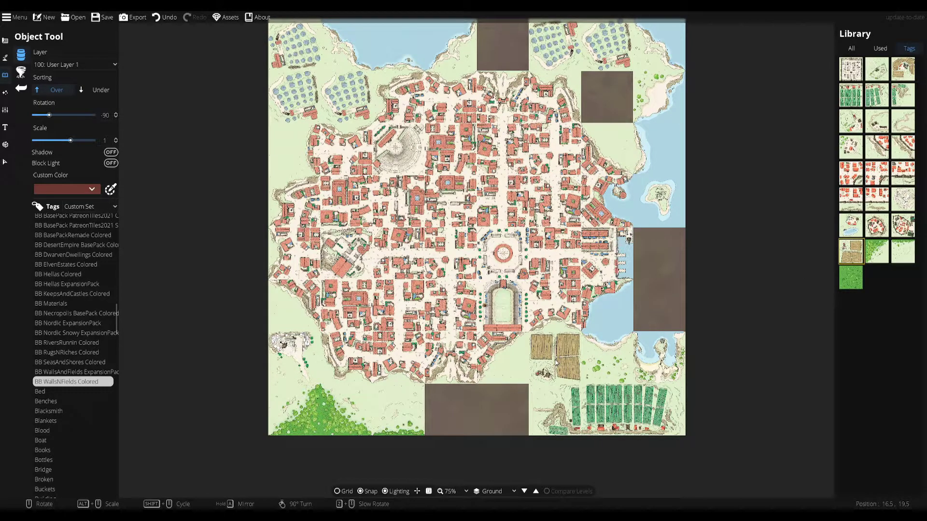
{"action": "scroll", "coordinate": [556, 364], "scroll_direction": "down", "scroll_amount": 5, "text": "shift"}
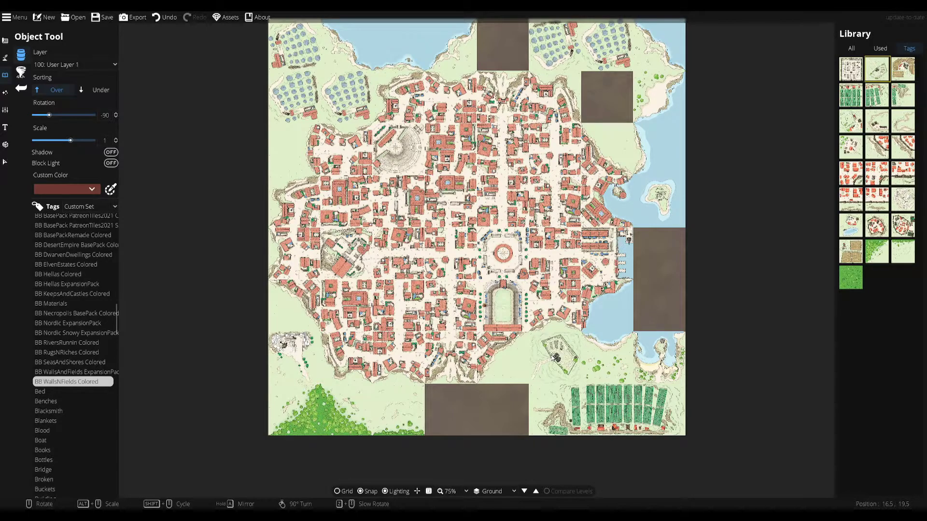
{"action": "scroll", "coordinate": [502, 411], "scroll_direction": "down", "scroll_amount": 6}
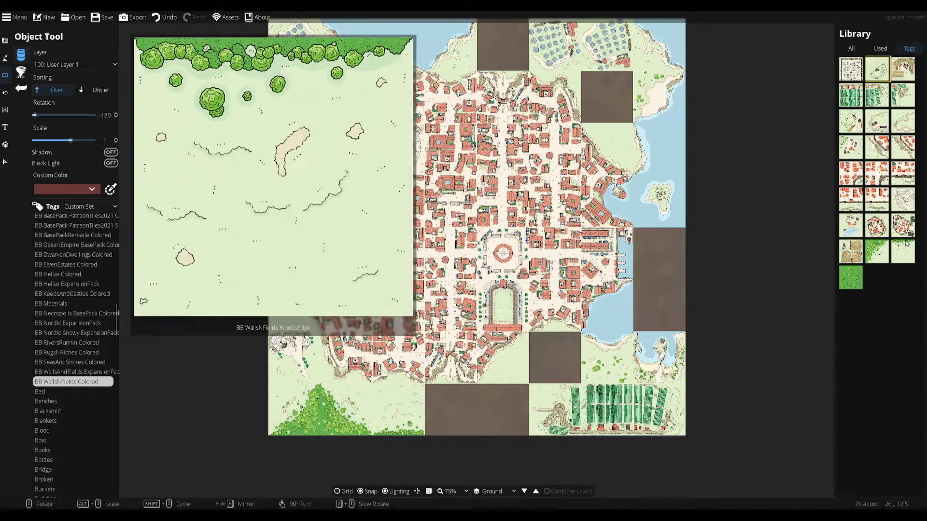
{"action": "mouse_move", "coordinate": [896, 246]}
Try filling the bottom-row gap with two matching winding-bank tiles from WallsNFields, at -180 and 0 degrees
{"action": "left_click", "coordinate": [877, 121]}
{"action": "left_click", "coordinate": [504, 413]}
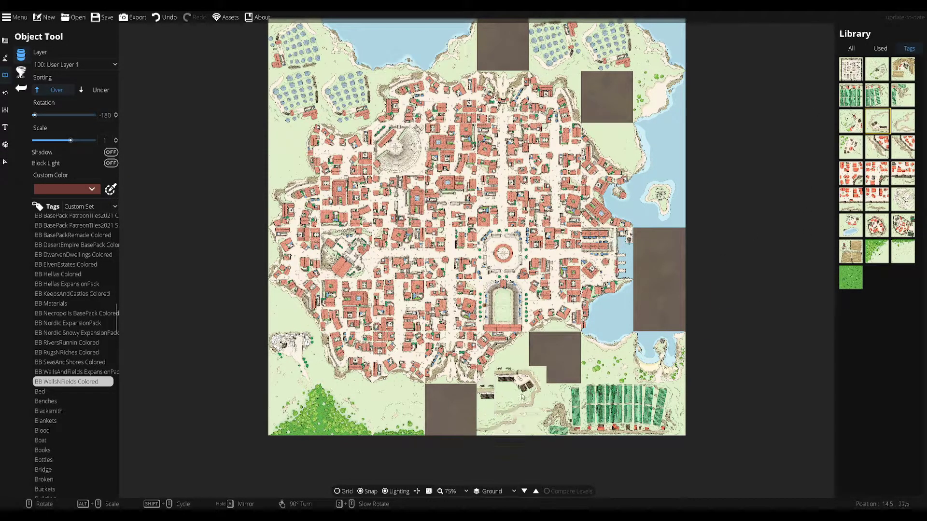
{"action": "left_click", "coordinate": [903, 121]}
{"action": "scroll", "coordinate": [453, 416], "scroll_direction": "up", "scroll_amount": 12}
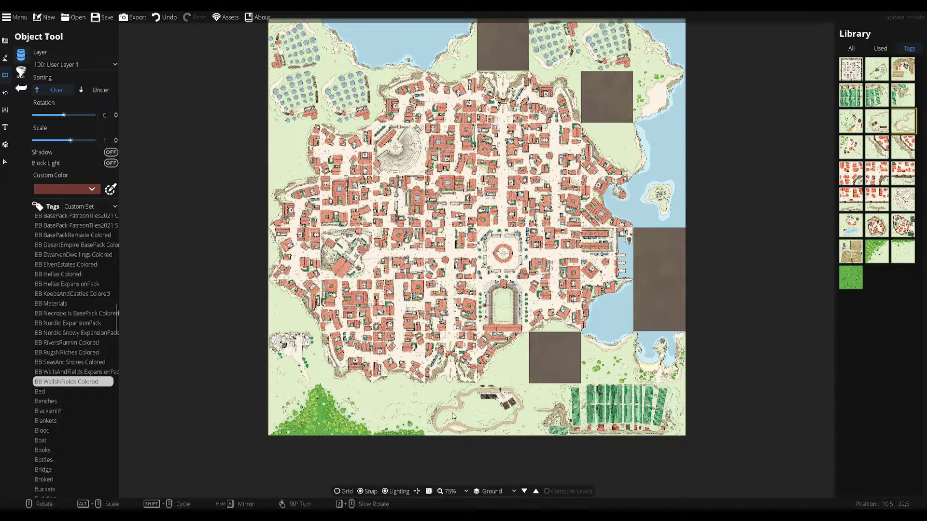
{"action": "scroll", "coordinate": [585, 414], "scroll_direction": "down", "scroll_amount": 2}
{"action": "key", "text": "ctrl+z"}
Preview the first WallsNFields tile at -90 degrees, and switch the asset library to the BB 118 Basic City Assets set
{"action": "scroll", "coordinate": [585, 417], "scroll_direction": "up", "scroll_amount": 2}
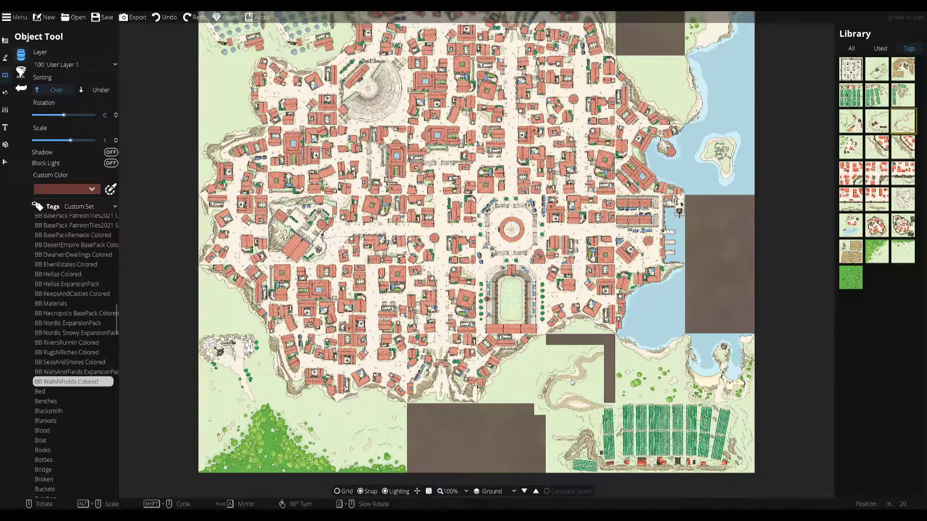
{"action": "left_click", "coordinate": [847, 77]}
{"action": "scroll", "coordinate": [580, 375], "scroll_direction": "down", "scroll_amount": 6}
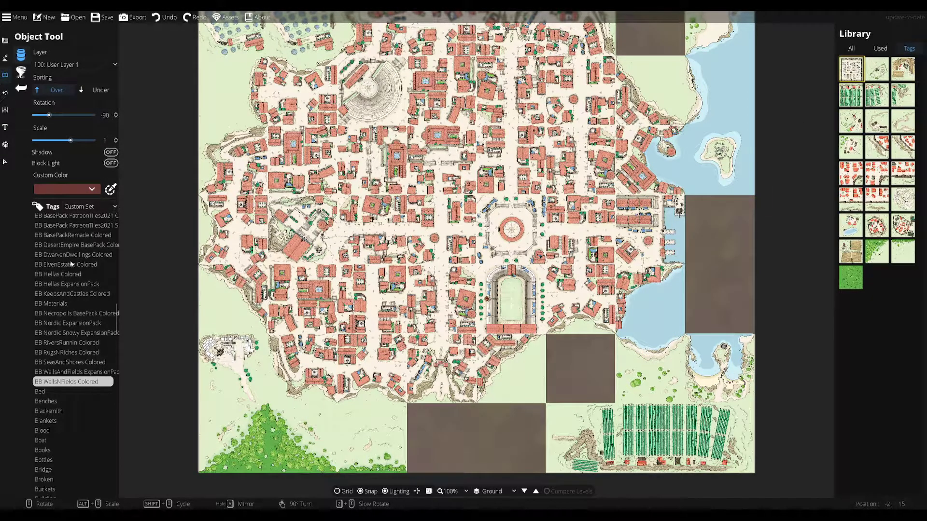
{"action": "scroll", "coordinate": [71, 264], "scroll_direction": "up", "scroll_amount": 3}
{"action": "left_click", "coordinate": [63, 239]}
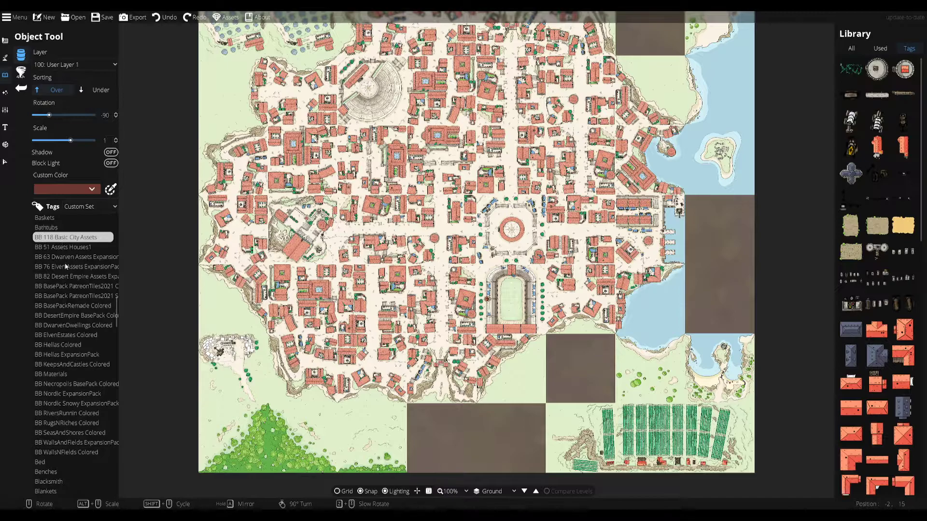
Preview the plain grass tile from the BB BasePackRemade Colored set in the empty cell southeast of the stadium
{"action": "left_click", "coordinate": [66, 257]}
{"action": "left_click", "coordinate": [64, 286]}
{"action": "left_click", "coordinate": [64, 296]}
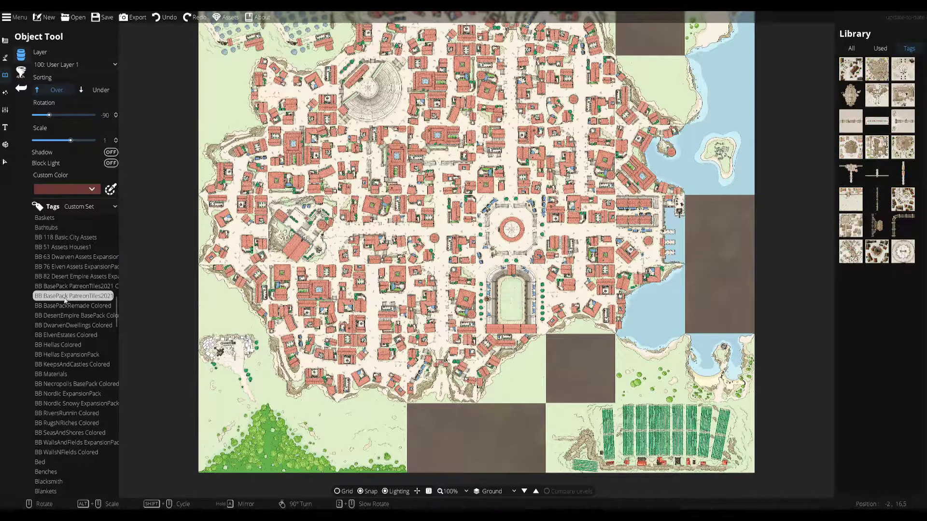
{"action": "left_click", "coordinate": [64, 305]}
{"action": "left_click", "coordinate": [902, 121]}
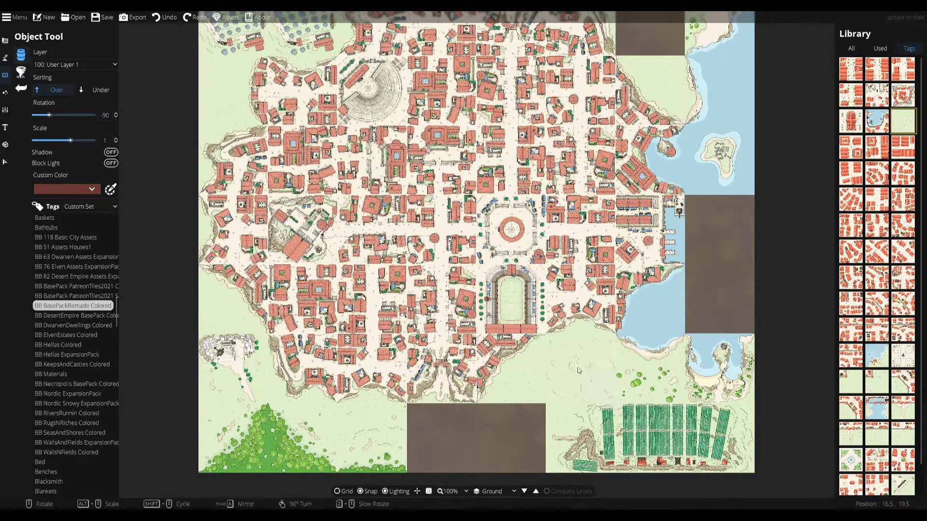
Replace the Terrain Gravel slot of the Terrain Brush with BB Grass Terrain from the BB 118 Basic City Assets set
{"action": "left_click", "coordinate": [5, 57]}
{"action": "left_click", "coordinate": [43, 58]}
{"action": "left_click", "coordinate": [112, 171]}
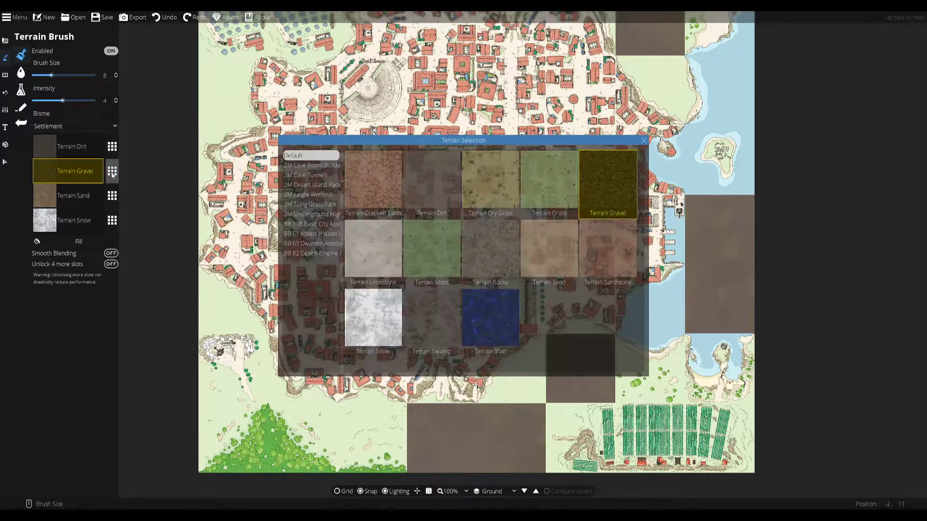
{"action": "left_click", "coordinate": [302, 224]}
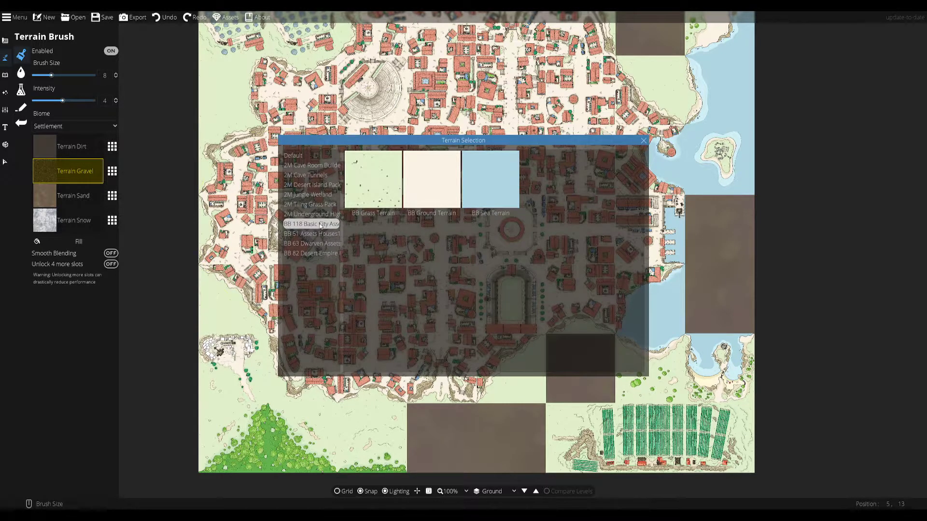
{"action": "left_click", "coordinate": [312, 254]}
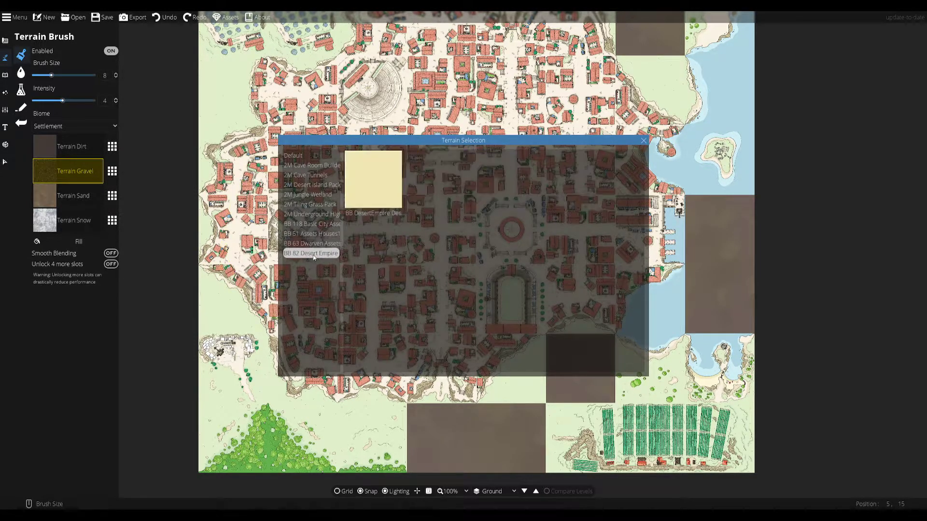
{"action": "left_click", "coordinate": [315, 226]}
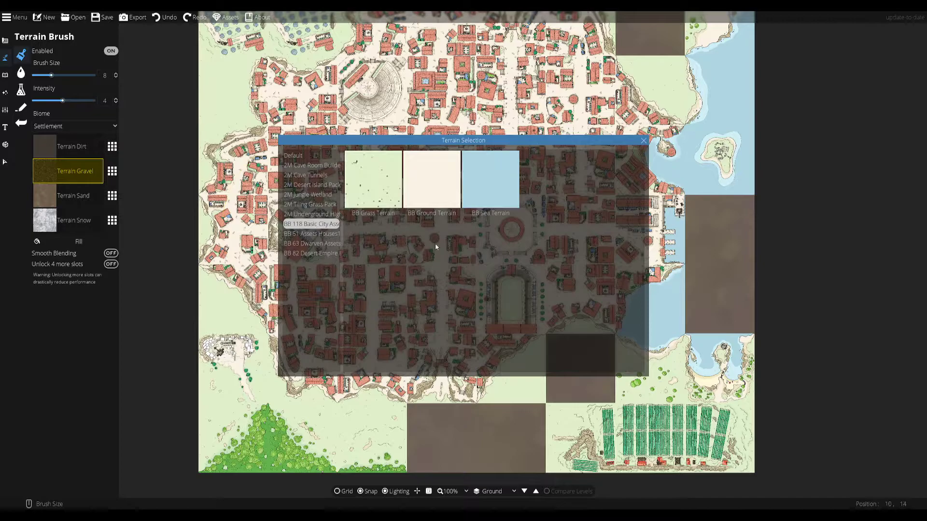
{"action": "left_click", "coordinate": [319, 243]}
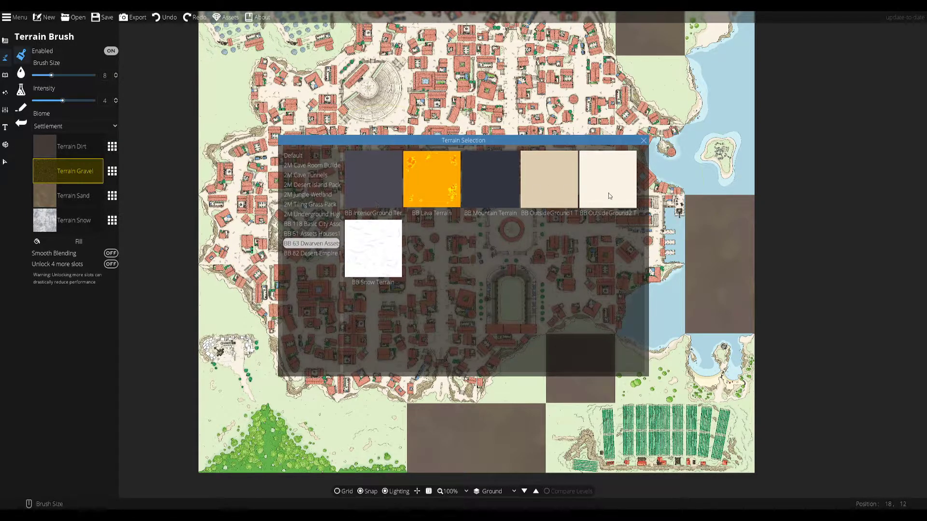
{"action": "left_click", "coordinate": [311, 225]}
{"action": "left_click", "coordinate": [358, 198]}
Paint BB Grass Terrain over the empty cells along the southern edge, southeast of the stadium and in the northeast
{"action": "mouse_move", "coordinate": [449, 435]}
{"action": "left_mouse_down"}
{"action": "mouse_move", "coordinate": [520, 456]}
{"action": "mouse_move", "coordinate": [577, 373]}
{"action": "mouse_move", "coordinate": [561, 354]}
{"action": "left_mouse_up"}
{"action": "left_click_drag", "start_coordinate": [548, 229], "coordinate": [533, 323]}
{"action": "left_click_drag", "start_coordinate": [422, 140], "coordinate": [440, 247]}
{"action": "left_click_drag", "start_coordinate": [517, 163], "coordinate": [522, 148]}
{"action": "left_click_drag", "start_coordinate": [631, 213], "coordinate": [631, 213]}
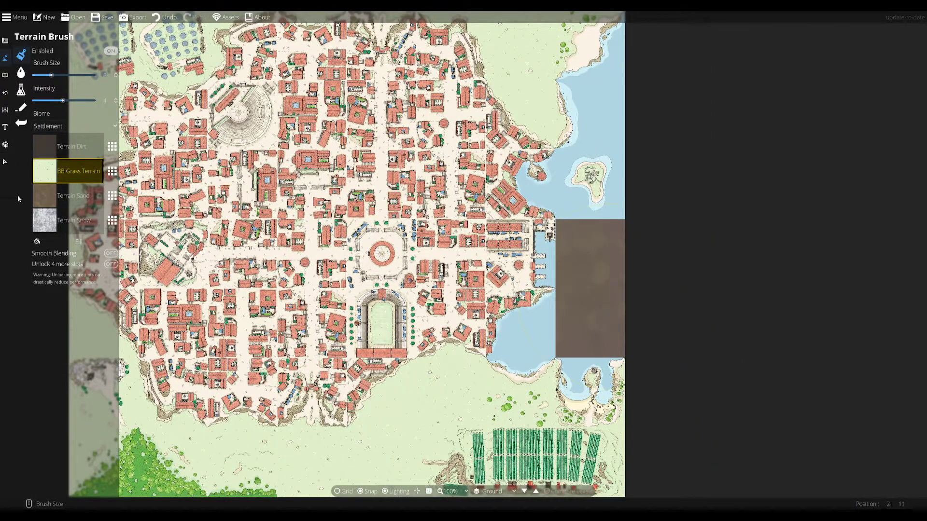
Replace the Terrain Sand slot with BB Sea Terrain and paint it over the empty cells off the eastern harbour
{"action": "left_click", "coordinate": [44, 195]}
{"action": "left_click", "coordinate": [112, 195]}
{"action": "left_click", "coordinate": [490, 178]}
{"action": "mouse_move", "coordinate": [573, 267]}
{"action": "left_mouse_down"}
{"action": "mouse_move", "coordinate": [580, 239]}
{"action": "mouse_move", "coordinate": [579, 334]}
{"action": "left_mouse_up"}
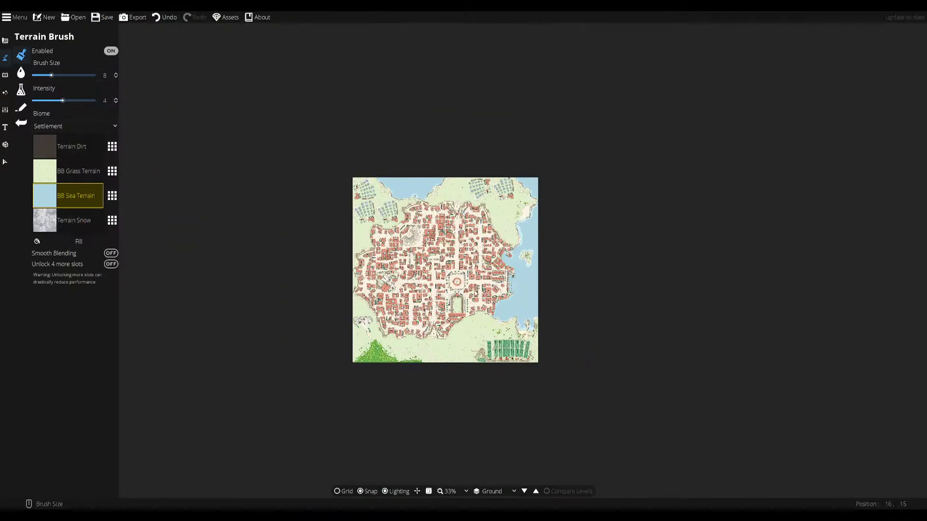
Try deleting the housing tile south of the walled ruins in the city's southwest, and undo the deletion
{"action": "scroll", "coordinate": [449, 263], "scroll_direction": "up", "scroll_amount": 2}
{"action": "left_click", "coordinate": [5, 161]}
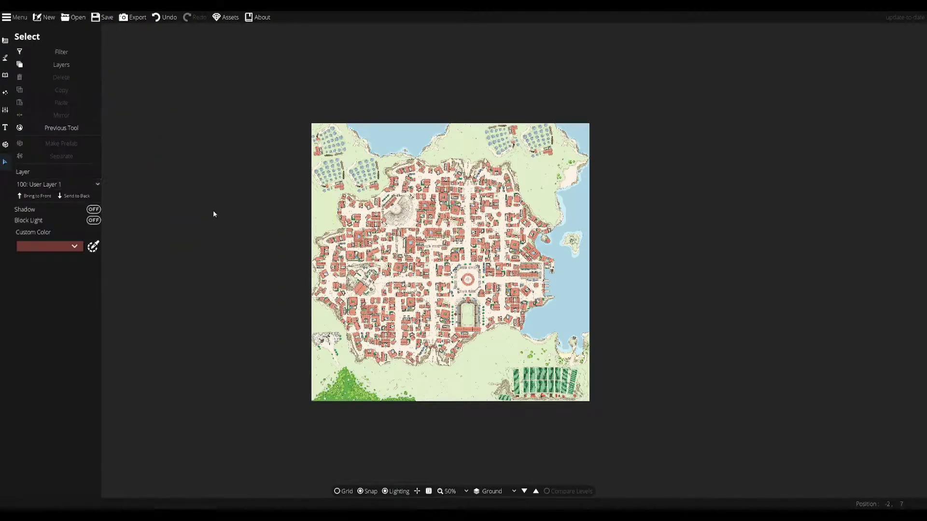
{"action": "scroll", "coordinate": [413, 256], "scroll_direction": "up", "scroll_amount": 2}
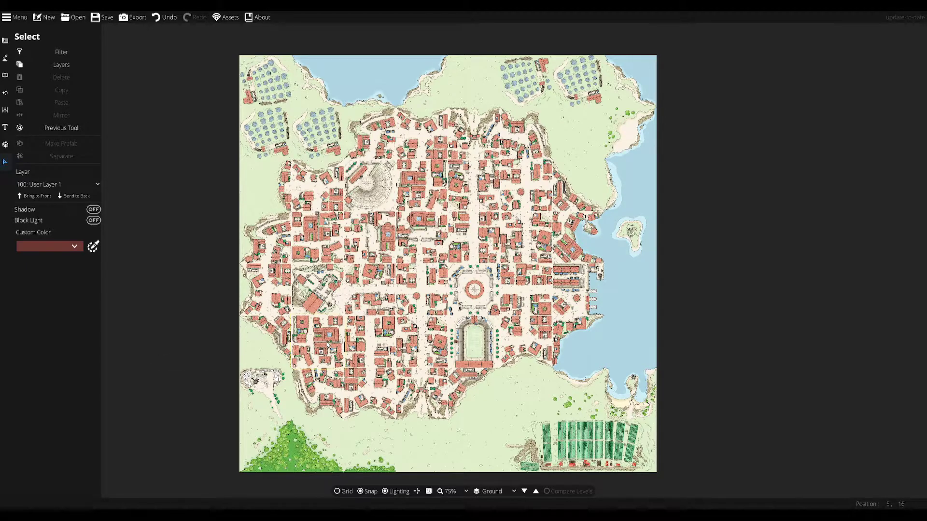
{"action": "left_click", "coordinate": [328, 346]}
{"action": "key", "text": "Delete"}
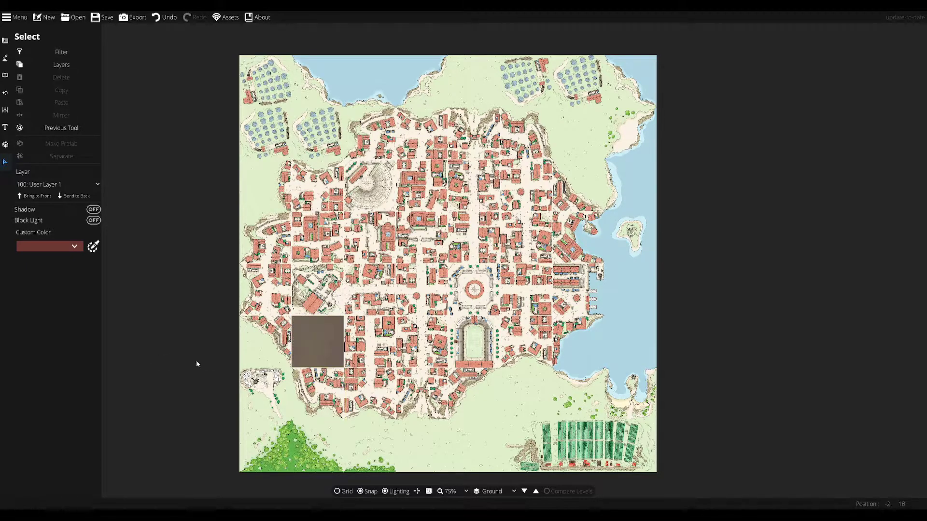
{"action": "key", "text": "ctrl+z"}
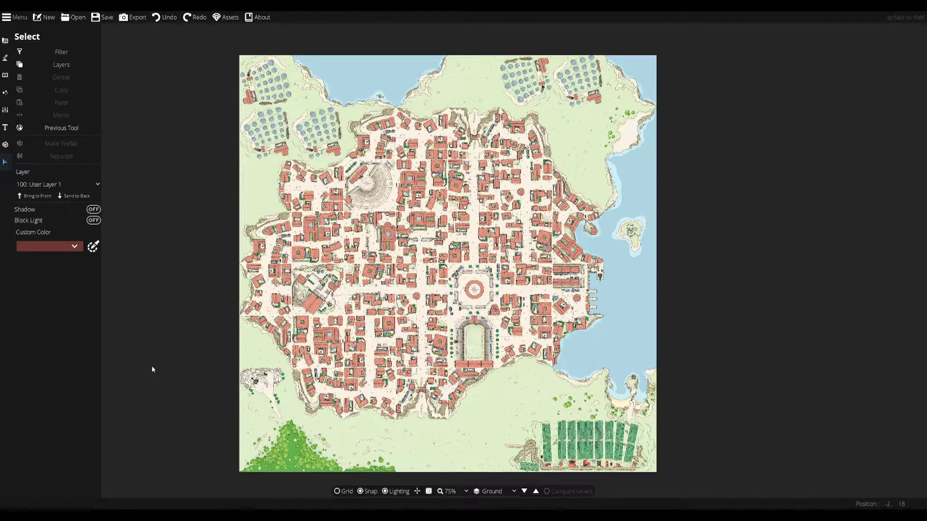
Return to the Object Tool with the BB BasePackRemade Colored tile library shown
{"action": "left_click", "coordinate": [5, 75]}
{"action": "left_click", "coordinate": [49, 57]}
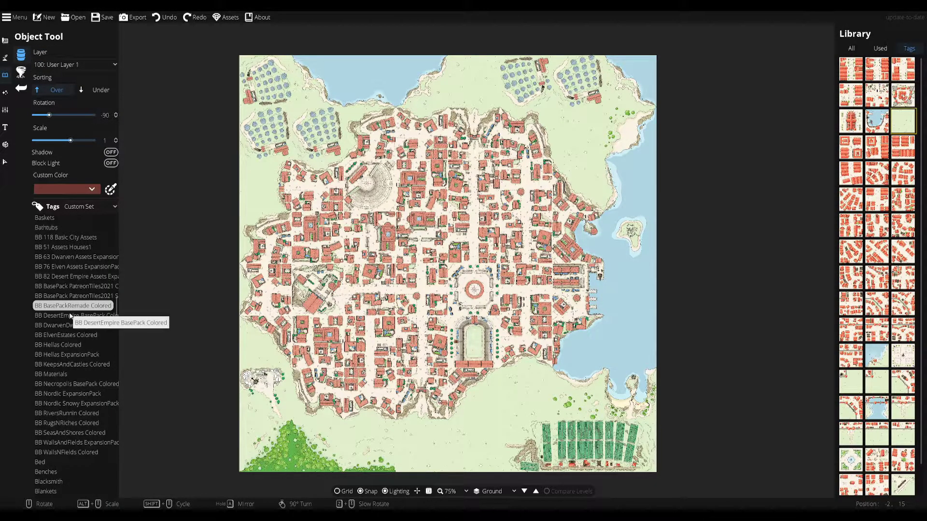
{"action": "left_click", "coordinate": [755, 367]}
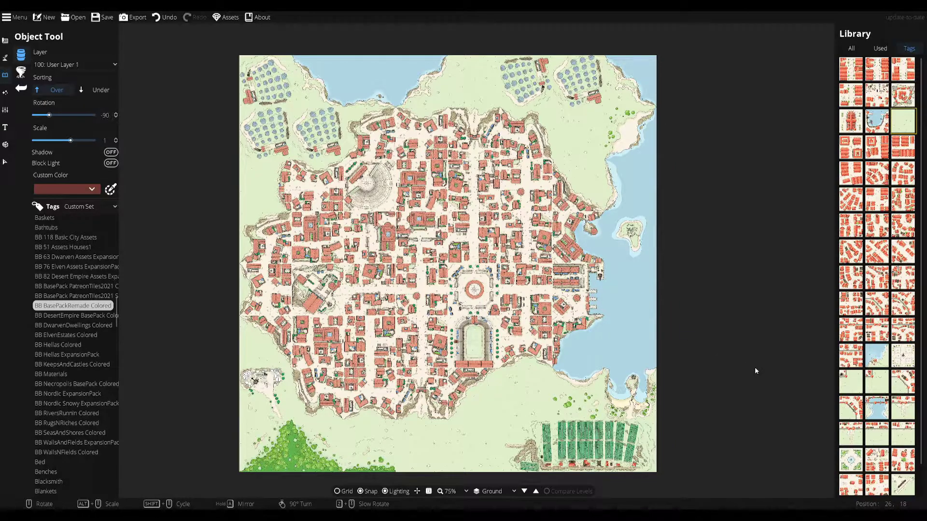